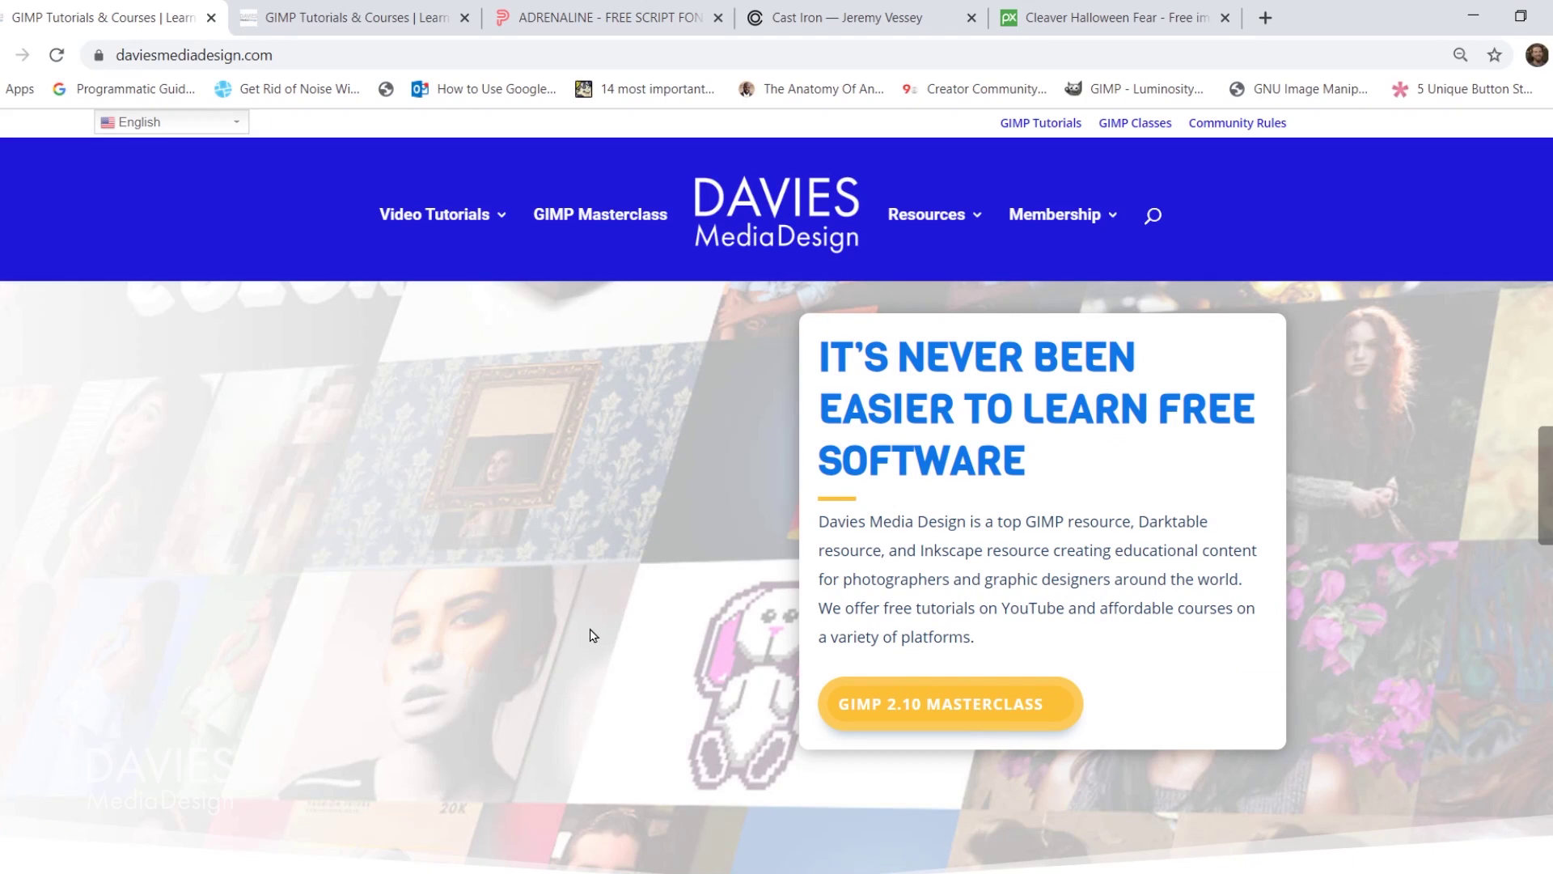
Look through the Davies Media Design home page from the introduction down to the help articles
scroll(591, 635, down, 6)
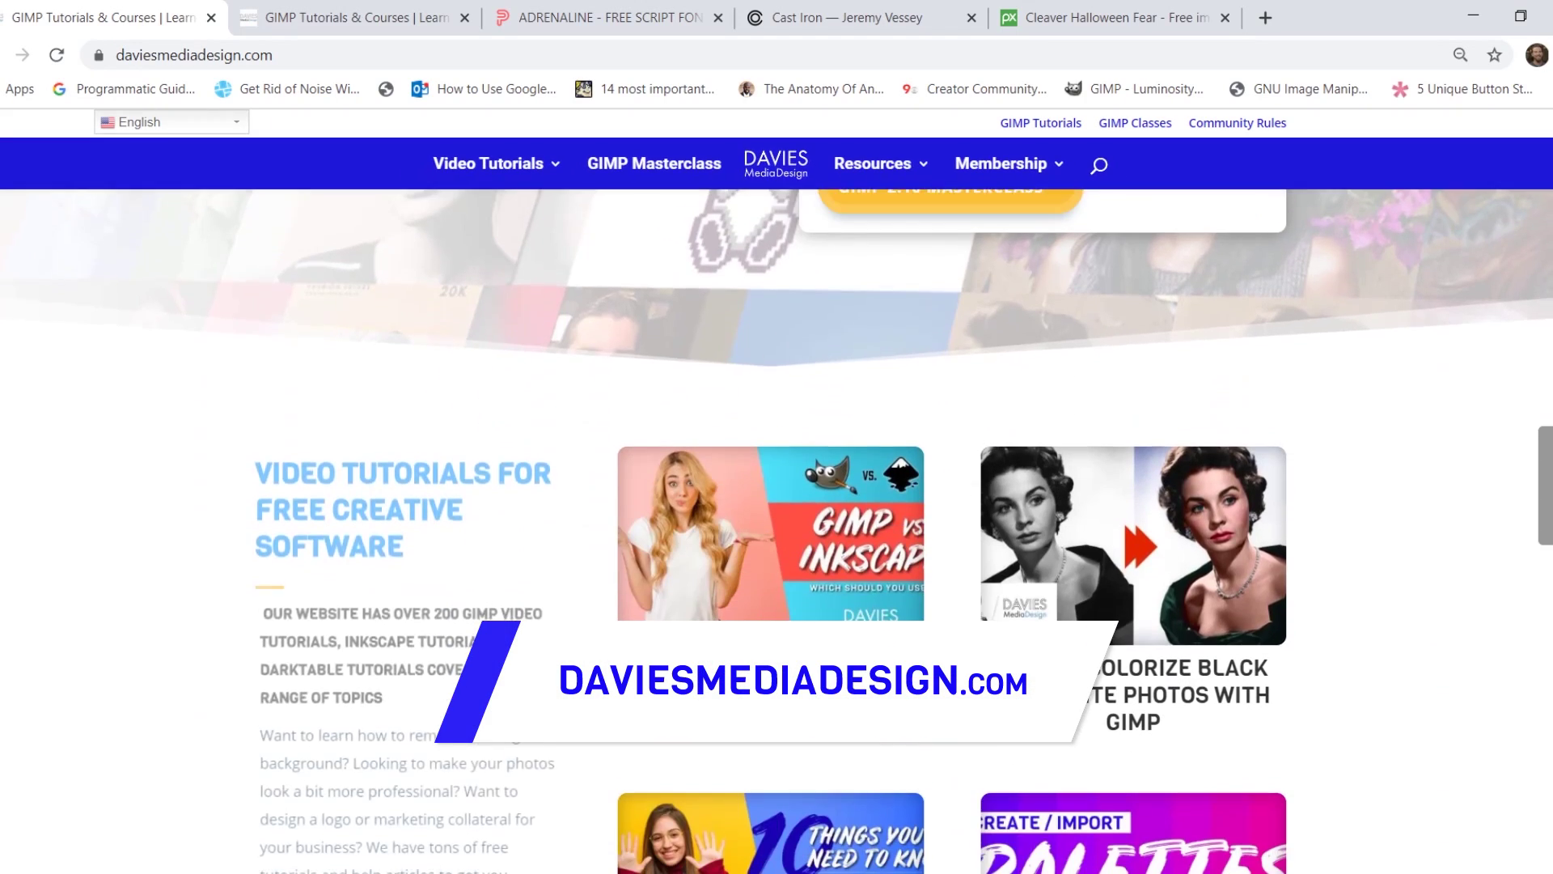
scroll(777, 485, down, 1)
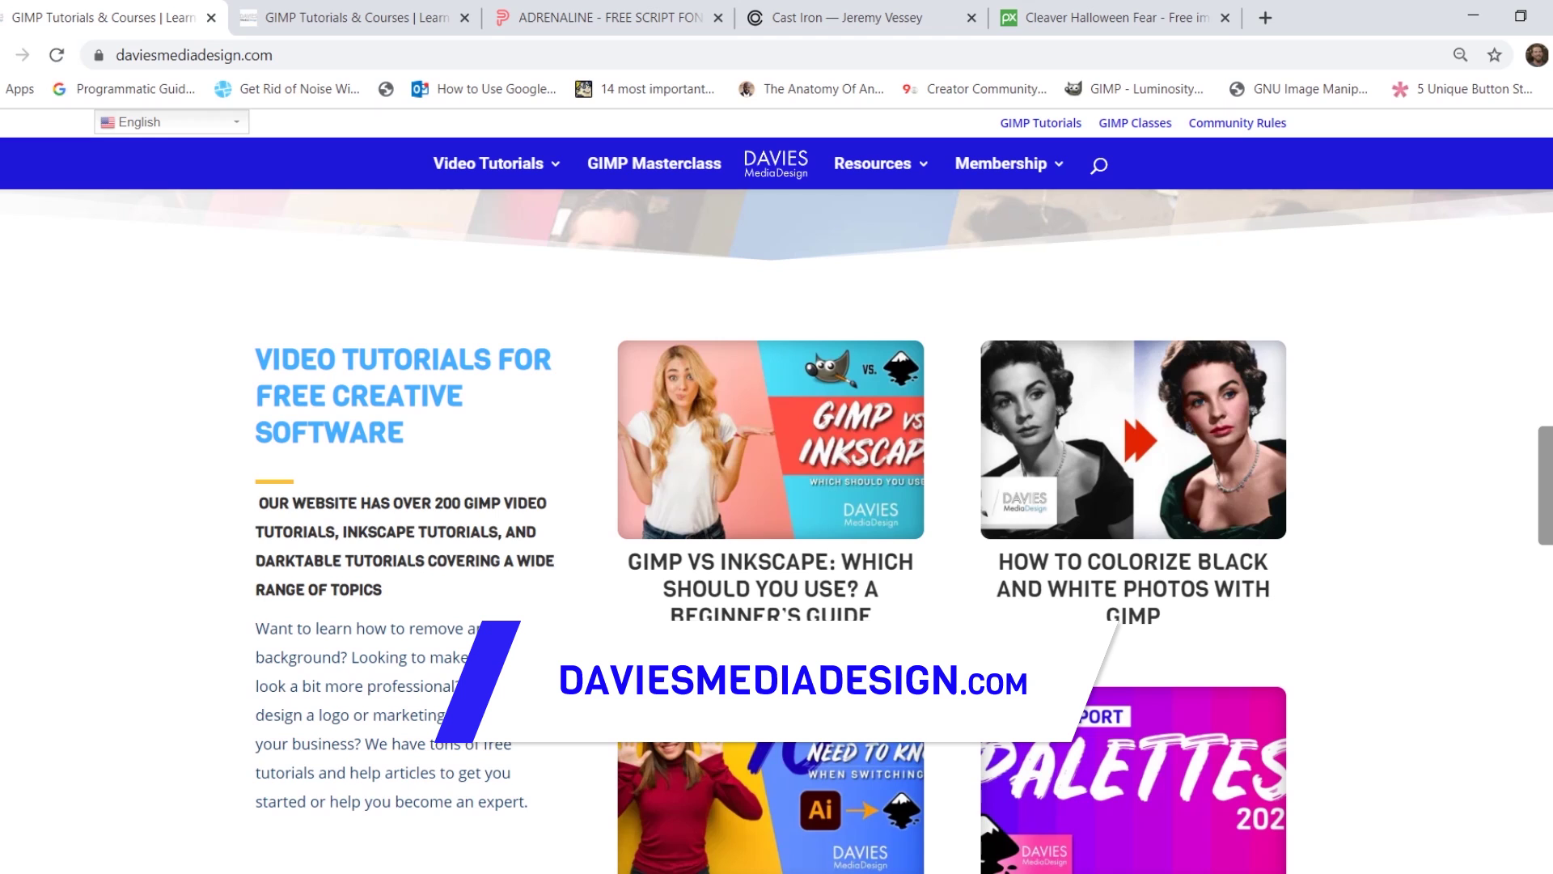
scroll(566, 664, down, 13)
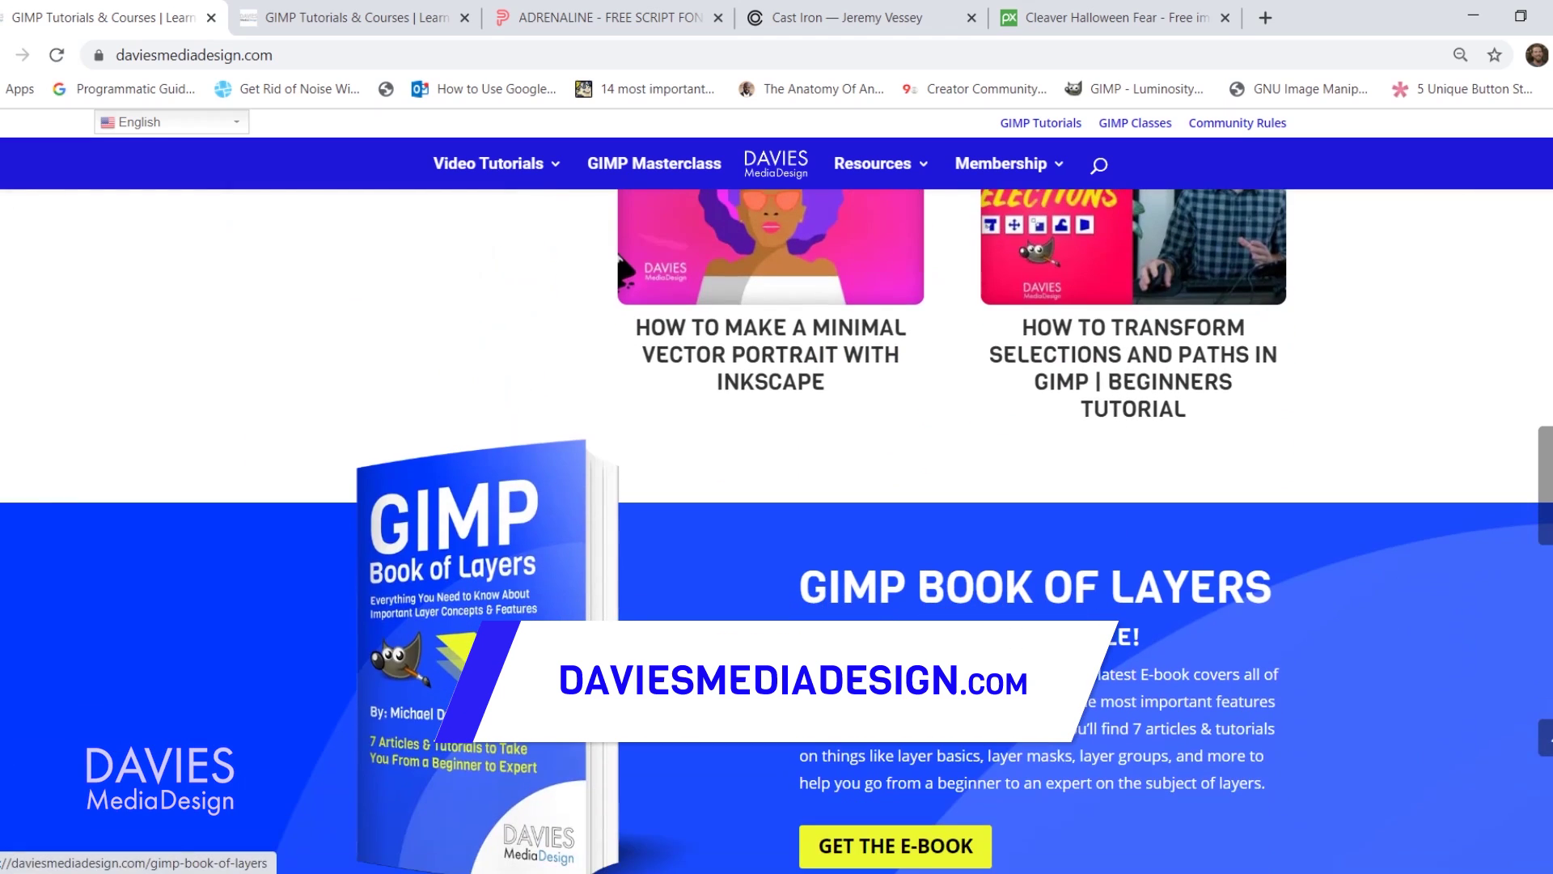
scroll(485, 606, down, 1)
scroll(485, 566, down, 20)
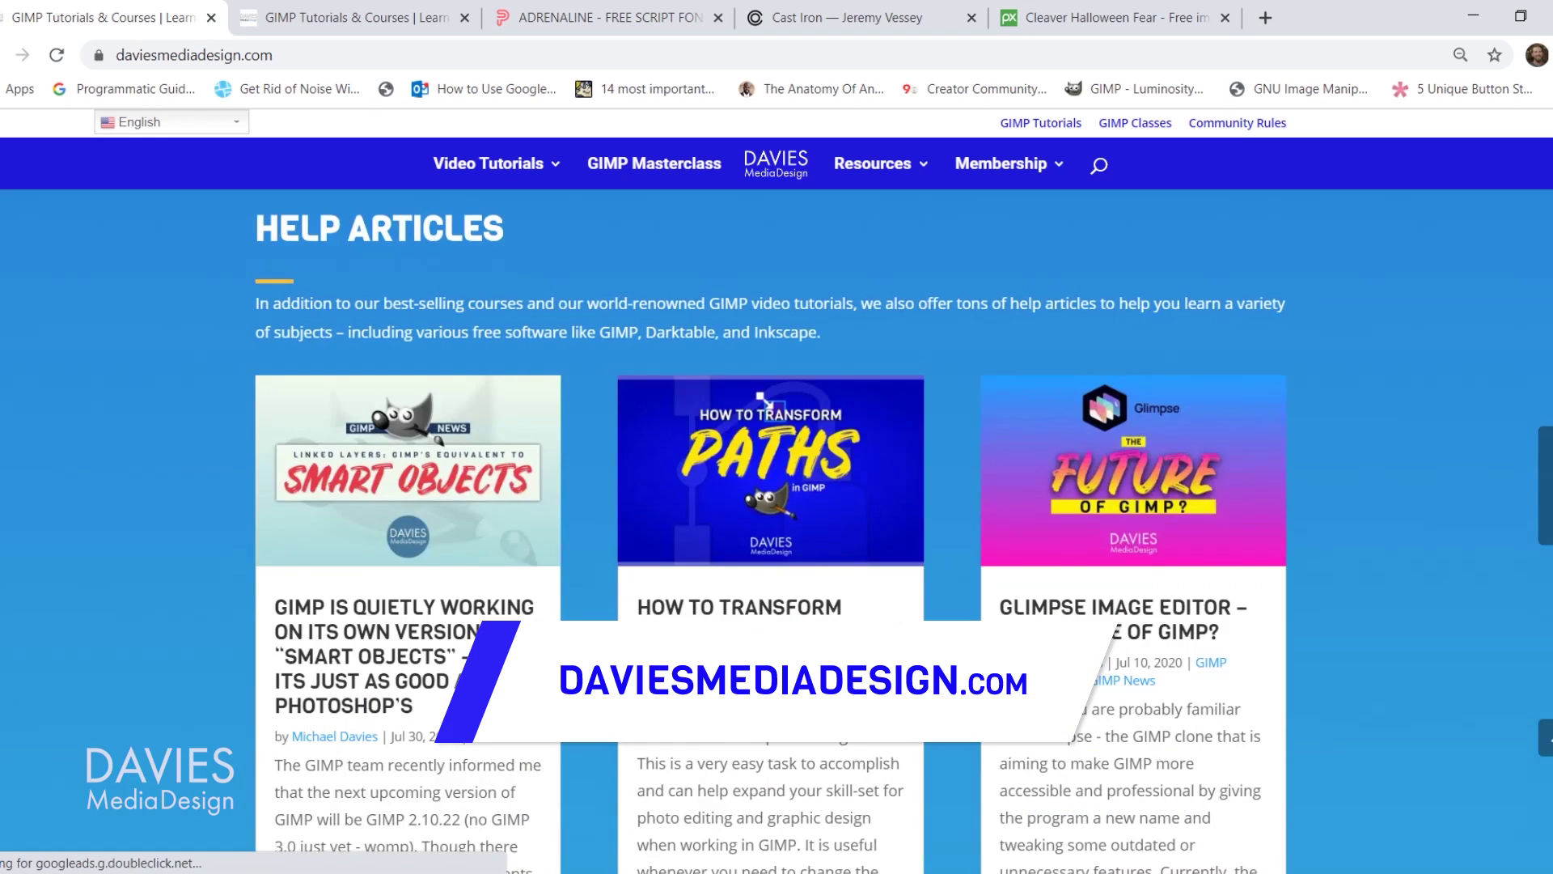
scroll(589, 634, down, 2)
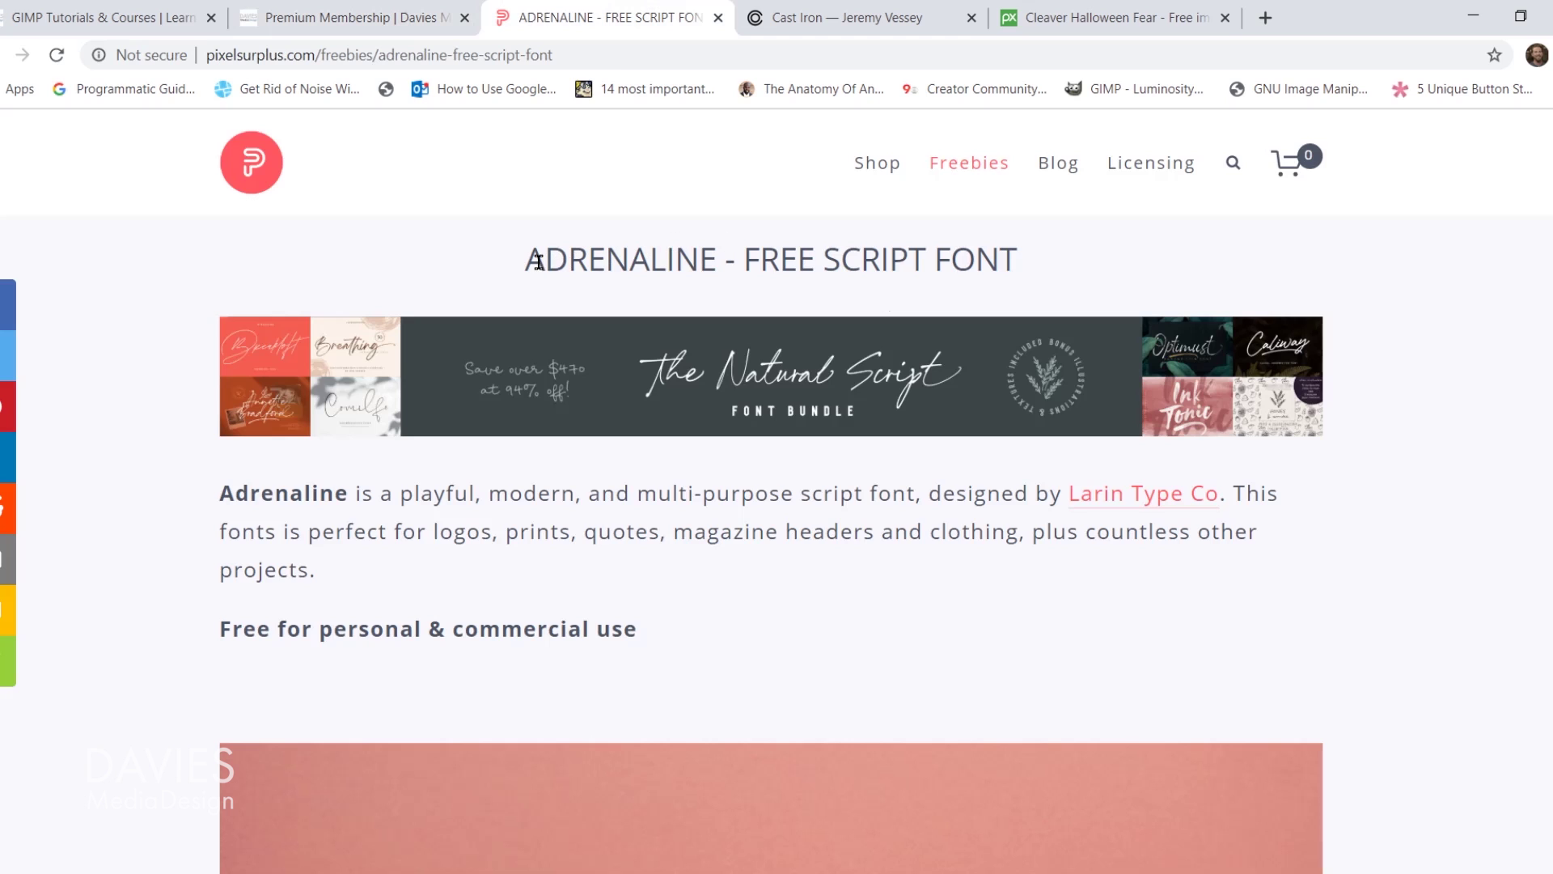
Review the Adrenaline script font page on Pixel Surplus down to its free download form
scroll(1542, 190, down, 10)
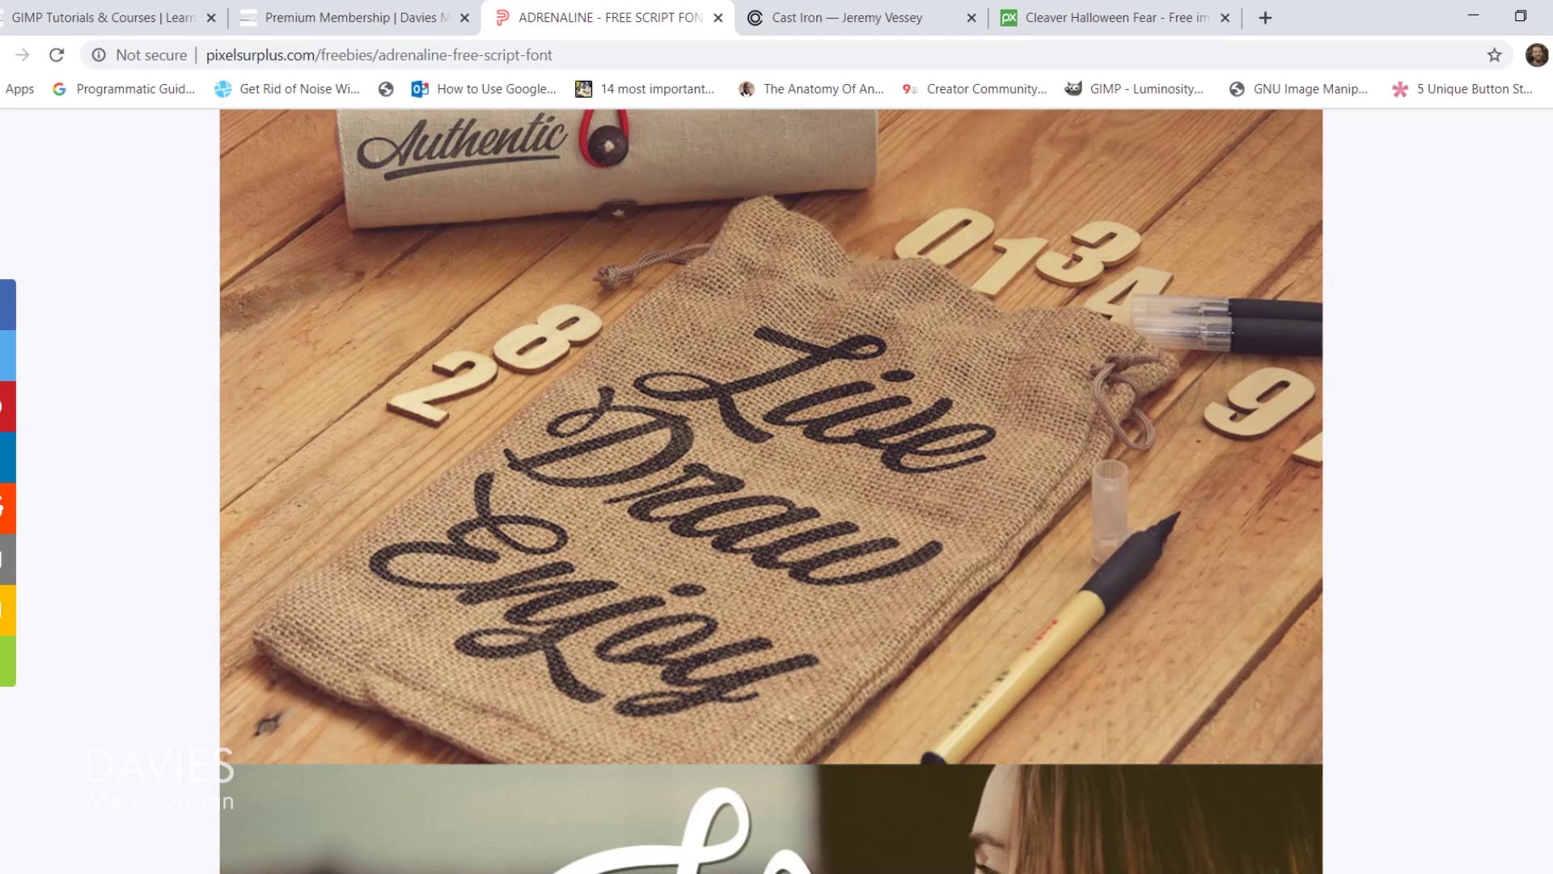
scroll(1546, 487, down, 15)
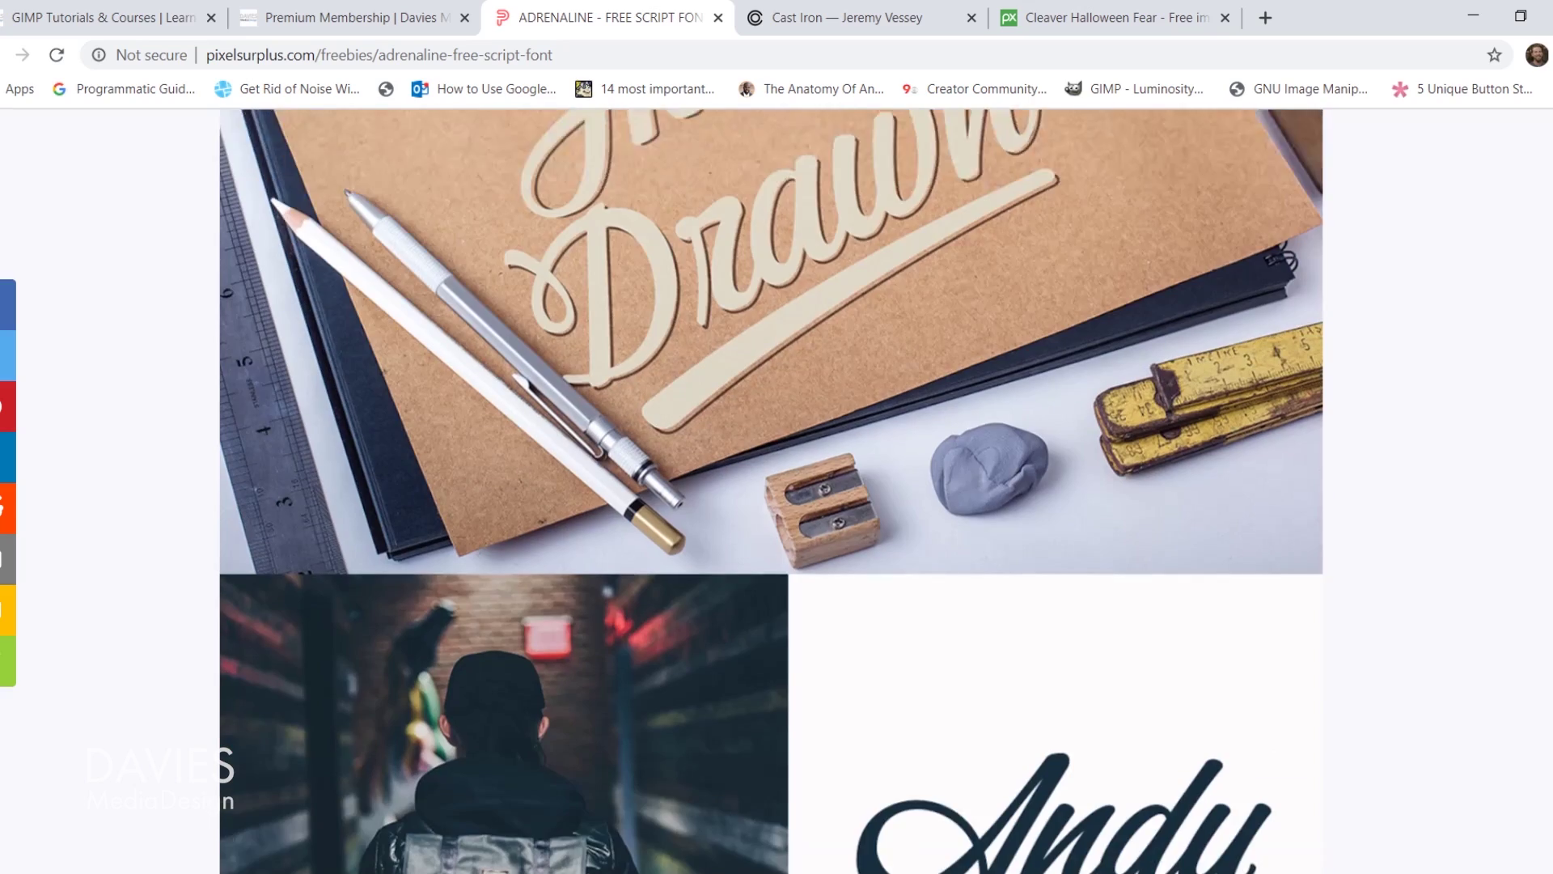
scroll(1546, 486, down, 4)
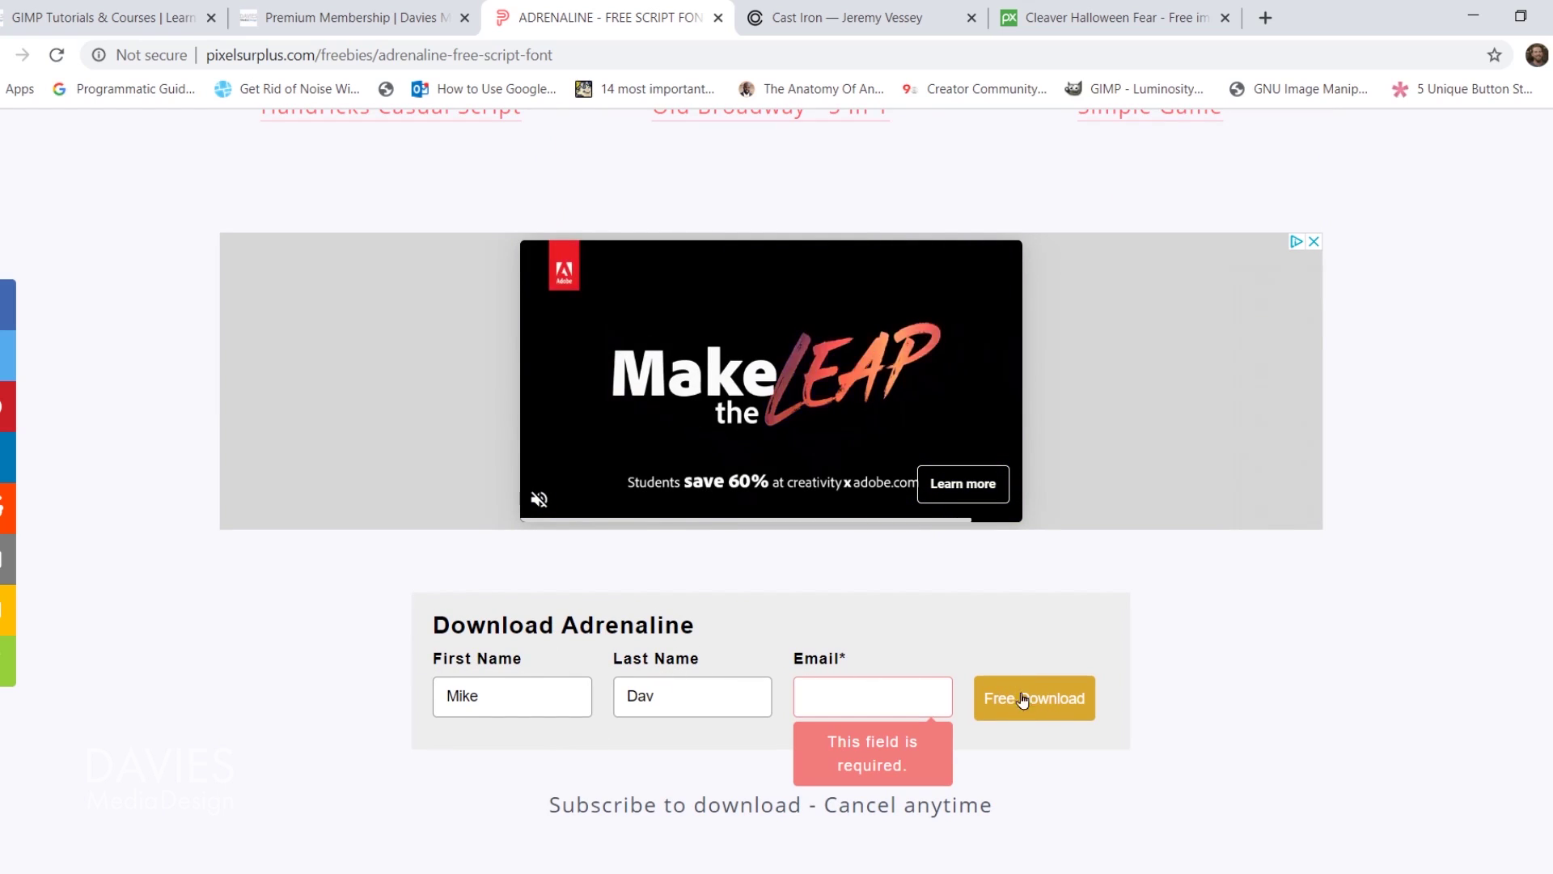
Review the Cast Iron font page down to its download form, and open the free download of Pixabay's cleaver illustration
click(867, 10)
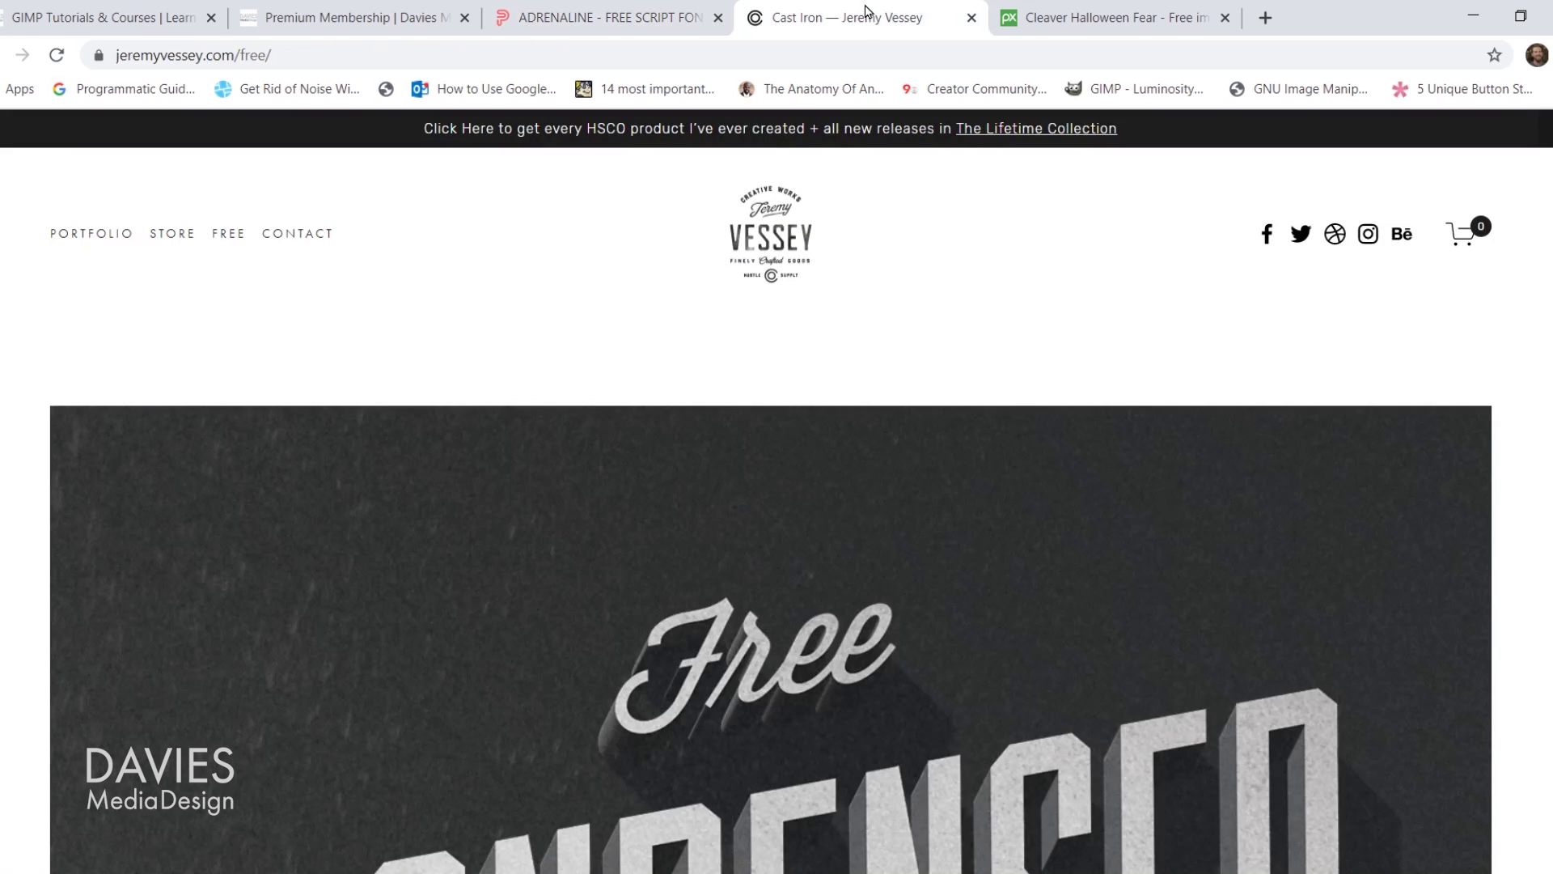
scroll(1298, 579, down, 10)
scroll(770, 491, down, 15)
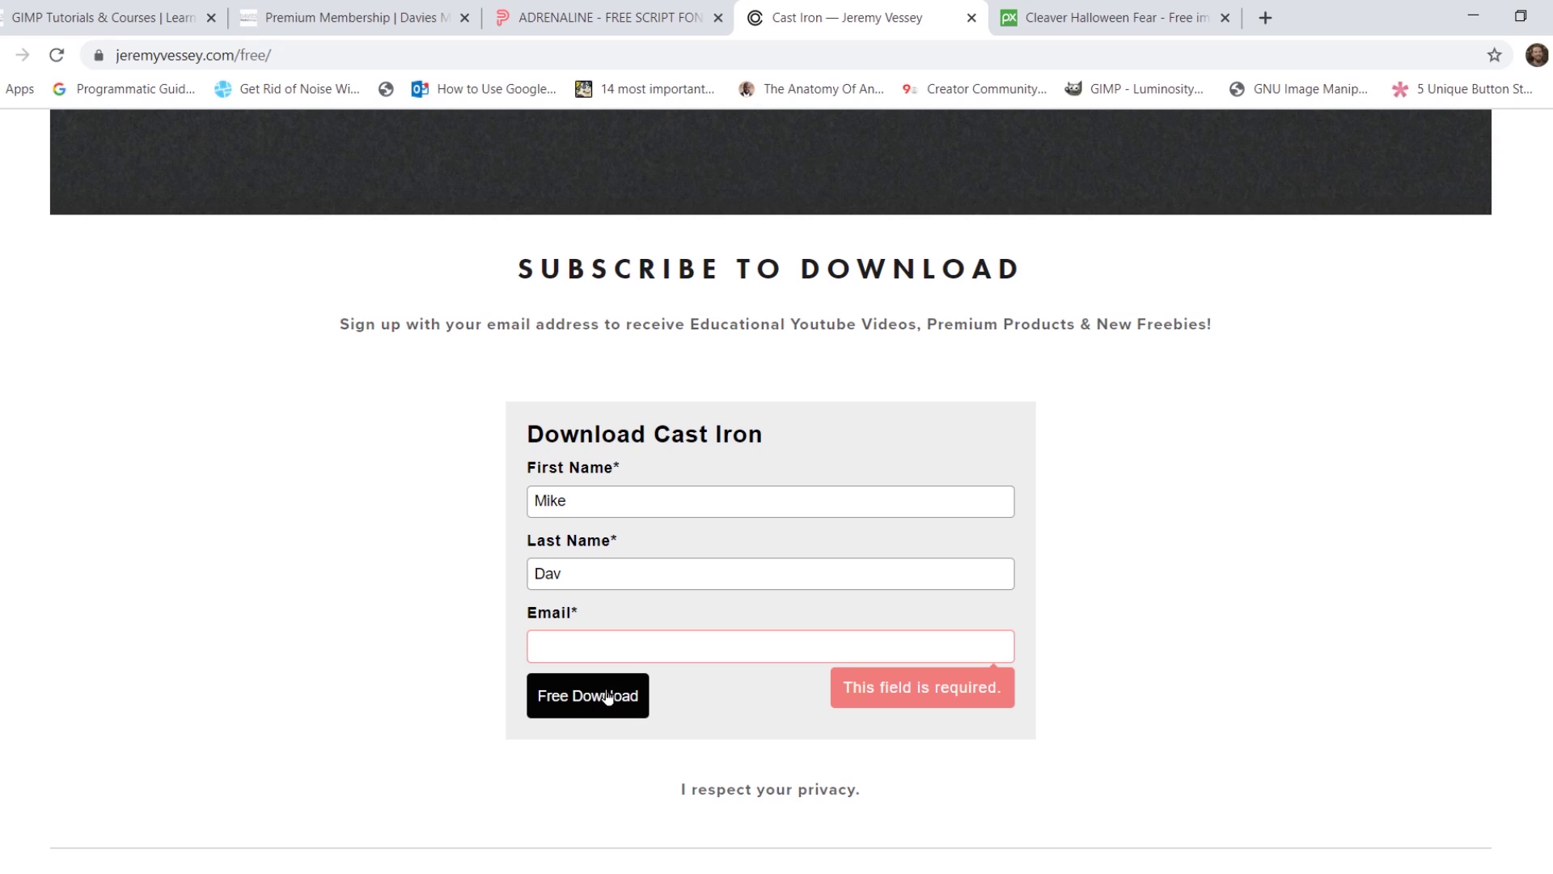
click(1051, 18)
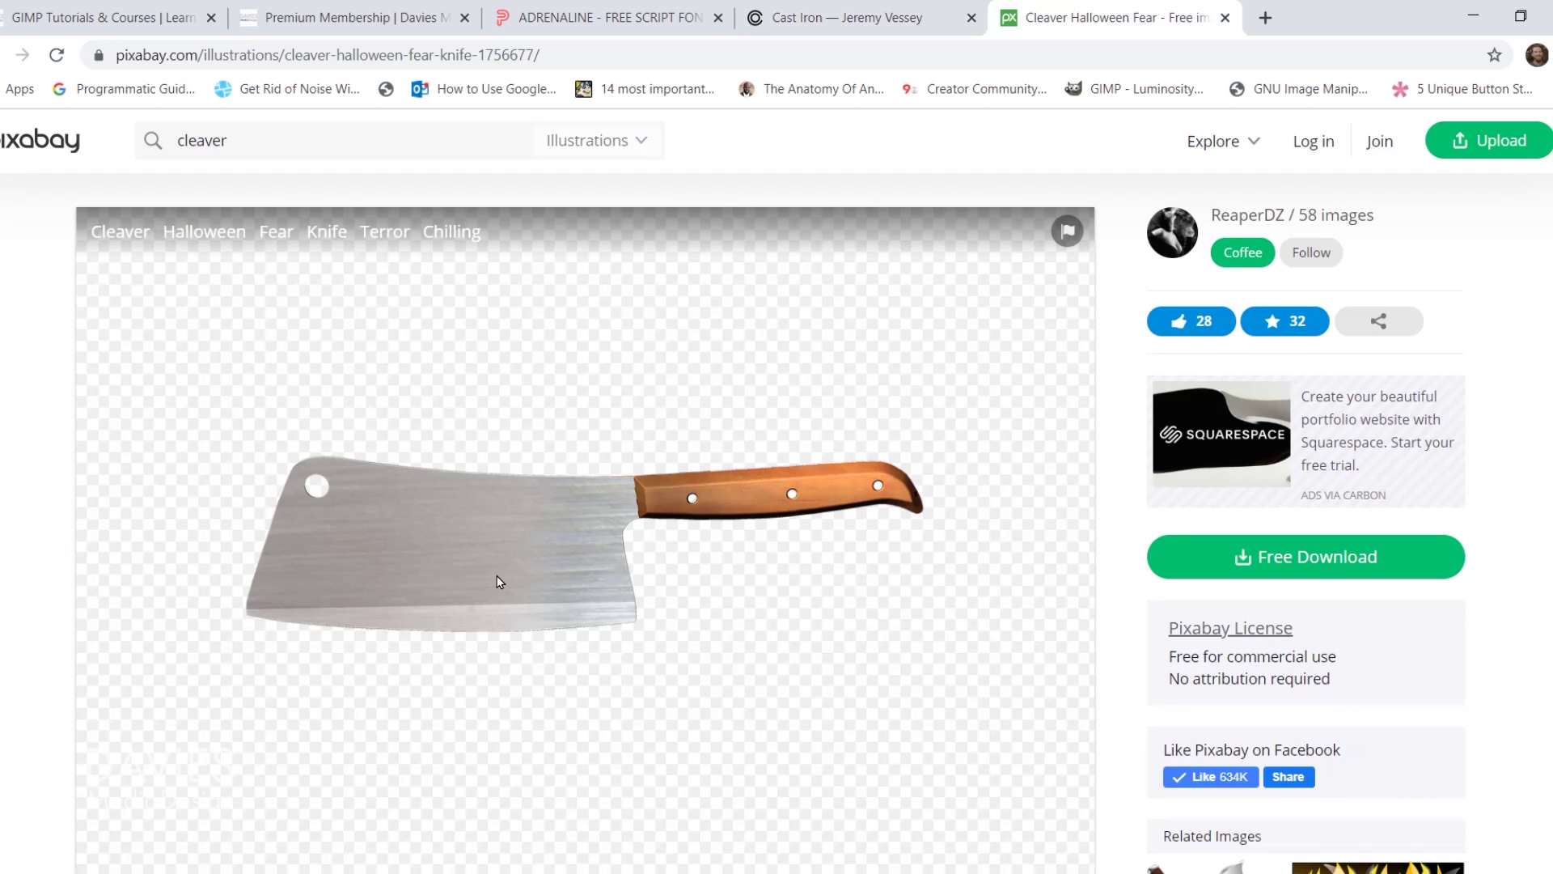
click(1279, 557)
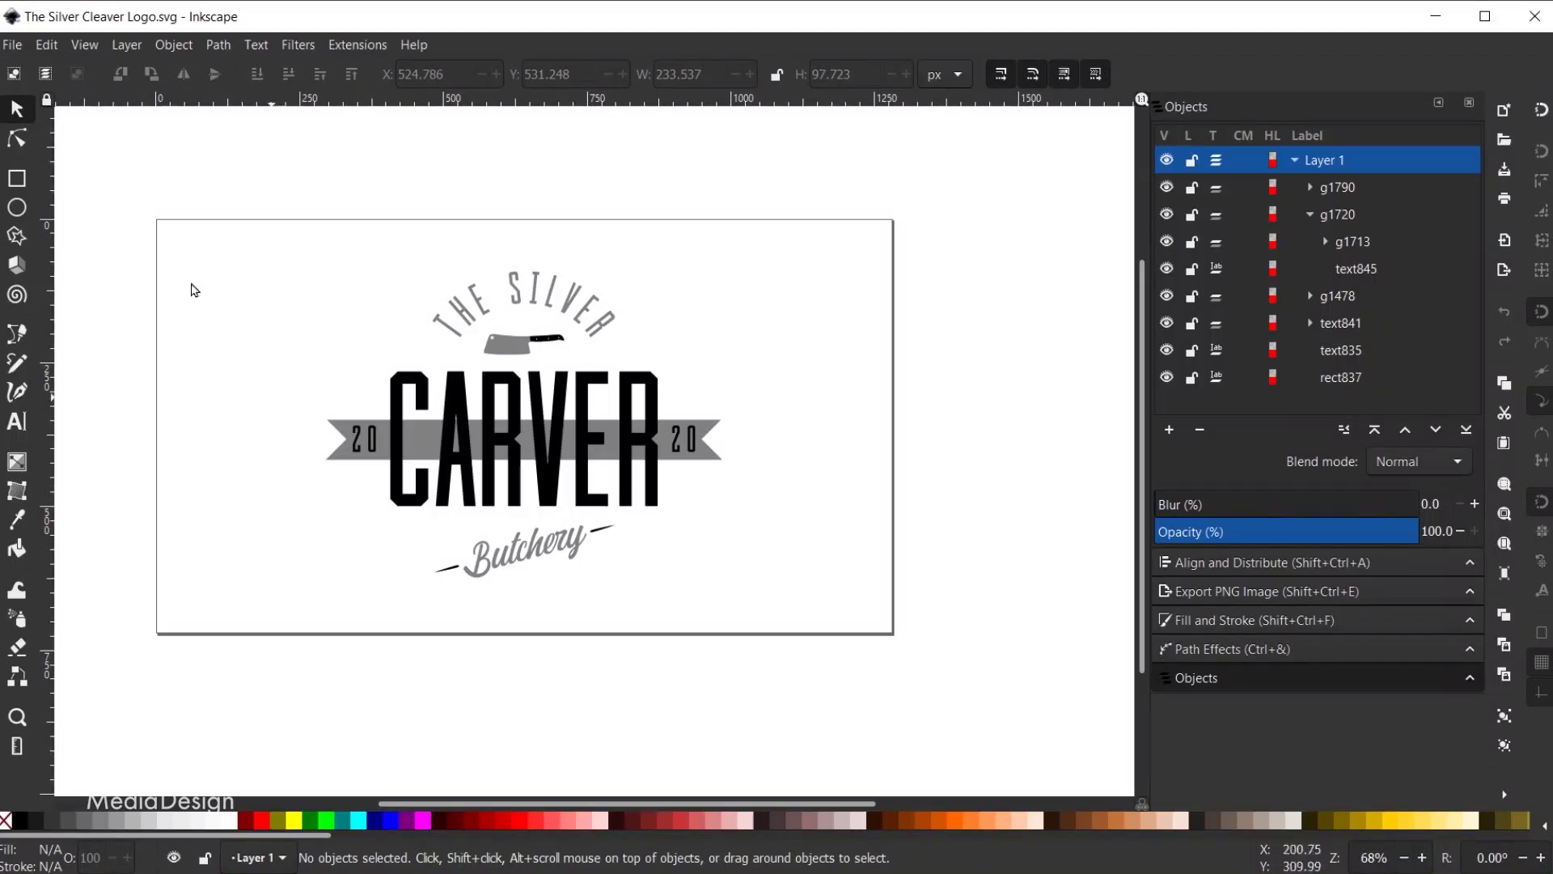
In Inkscape, create a new document and set its display units and custom page size units to px
click(13, 46)
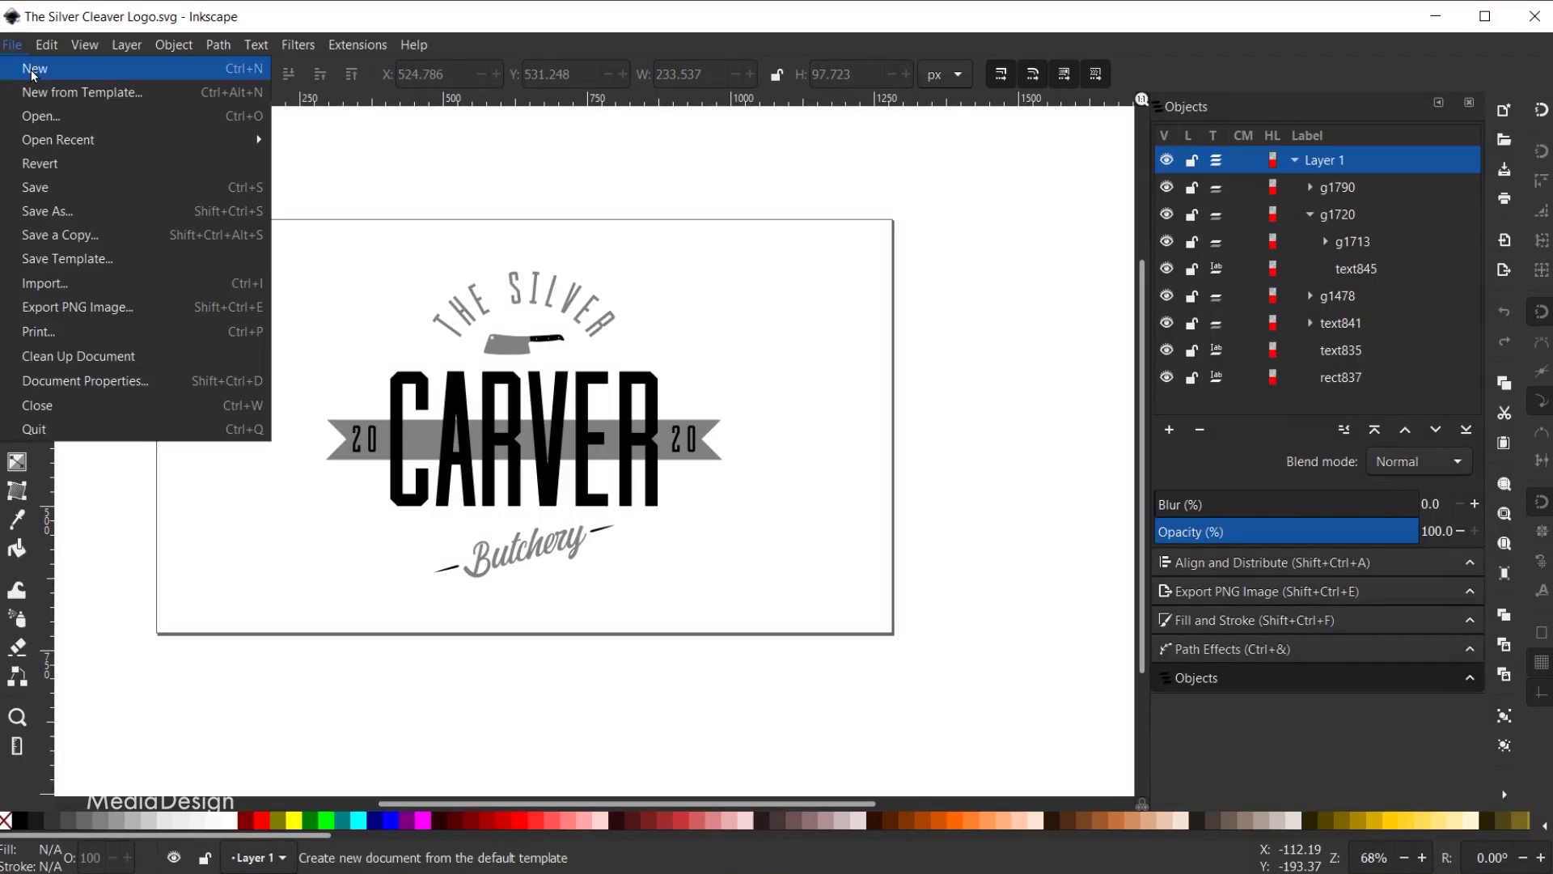
click(33, 75)
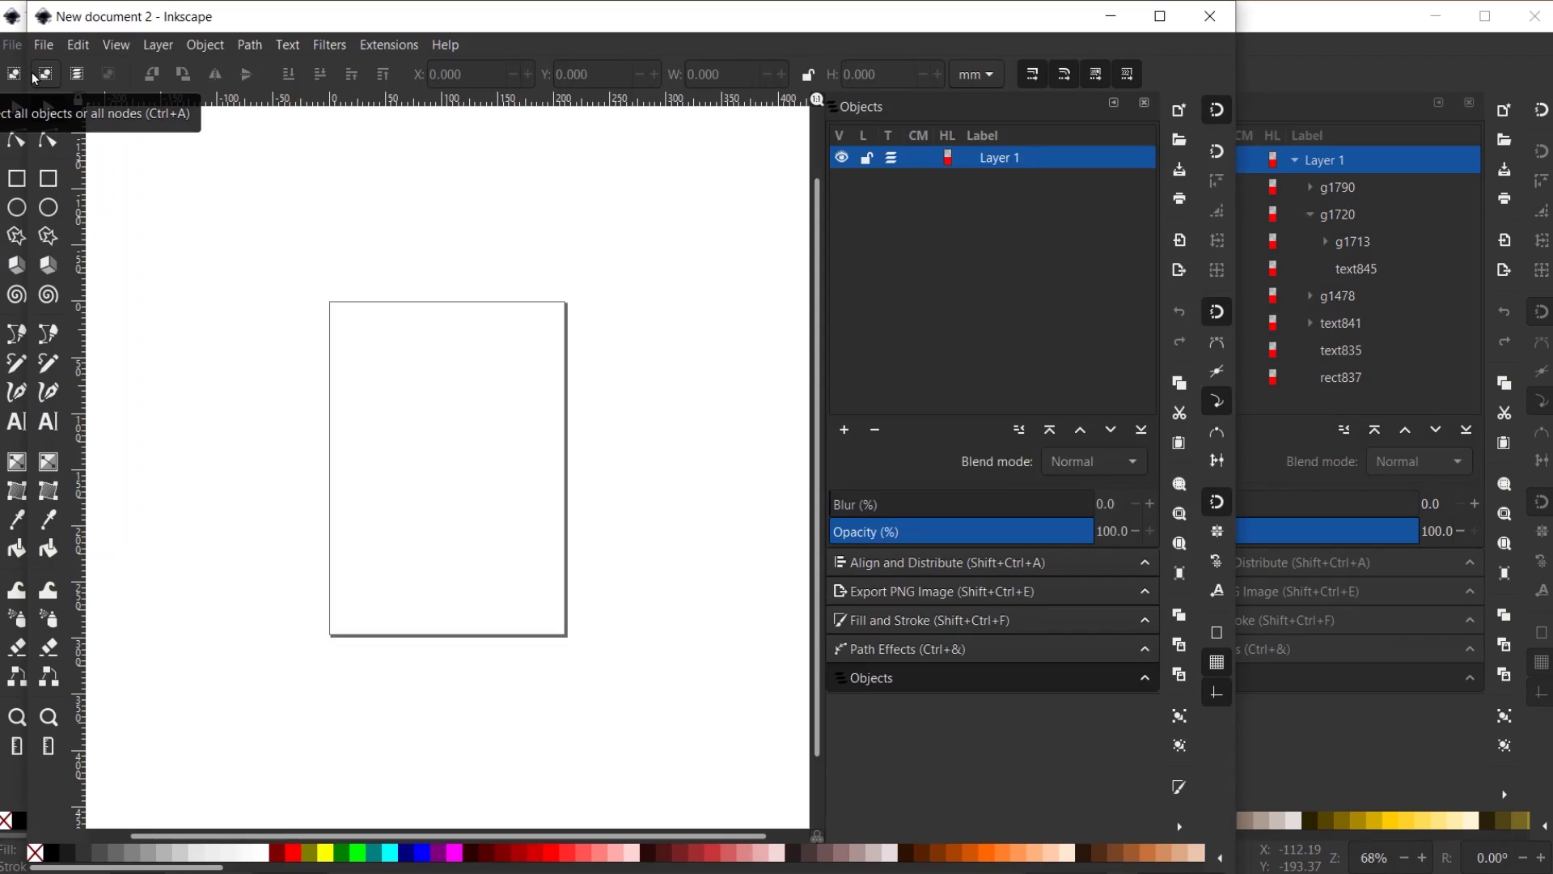
click(47, 47)
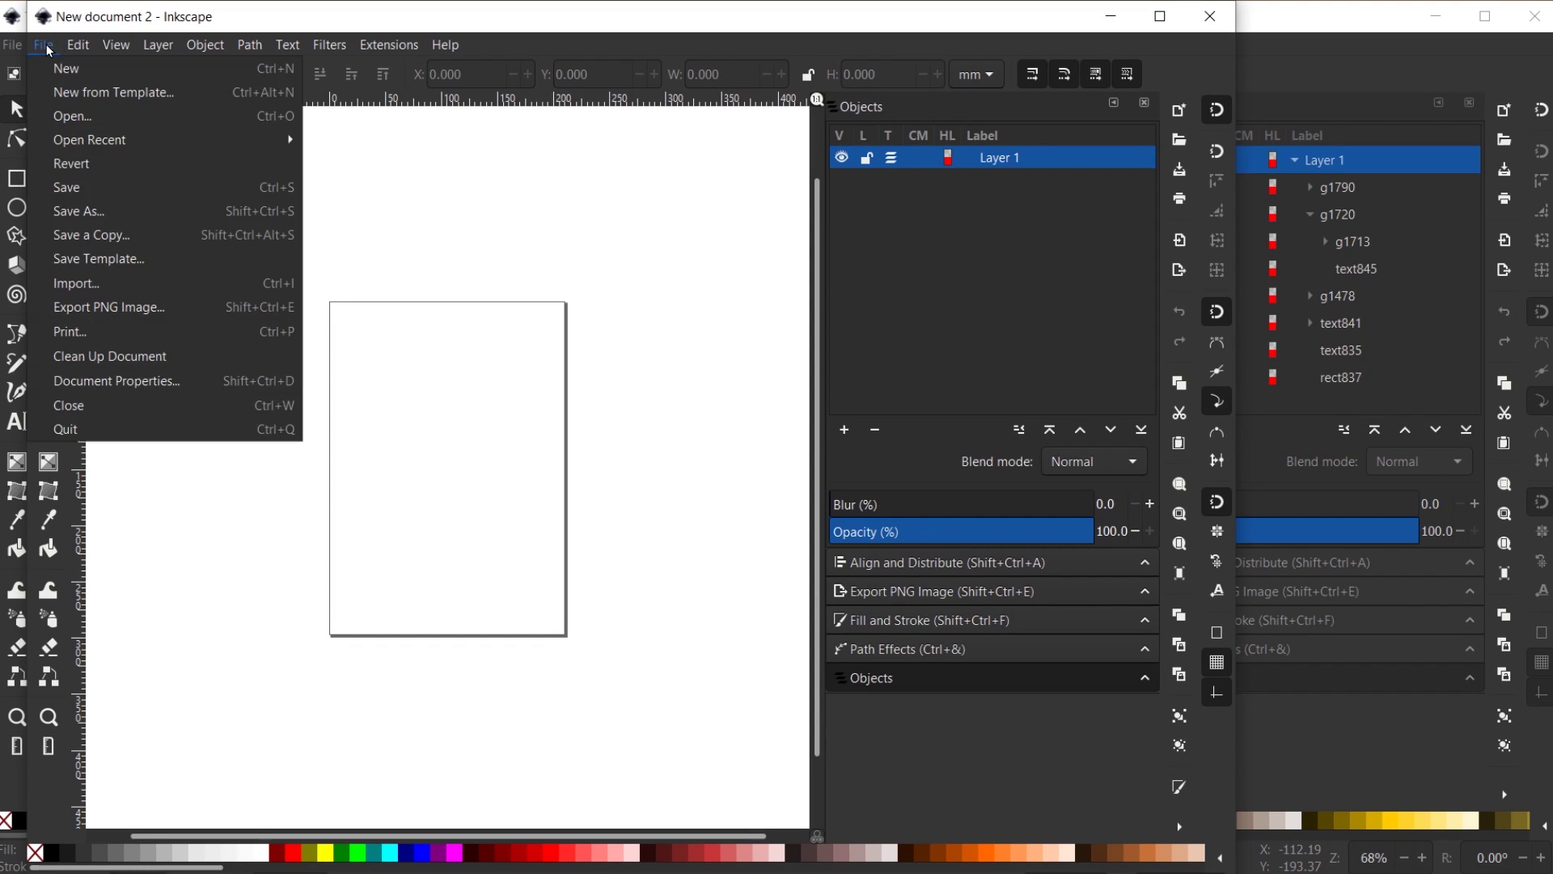
click(106, 387)
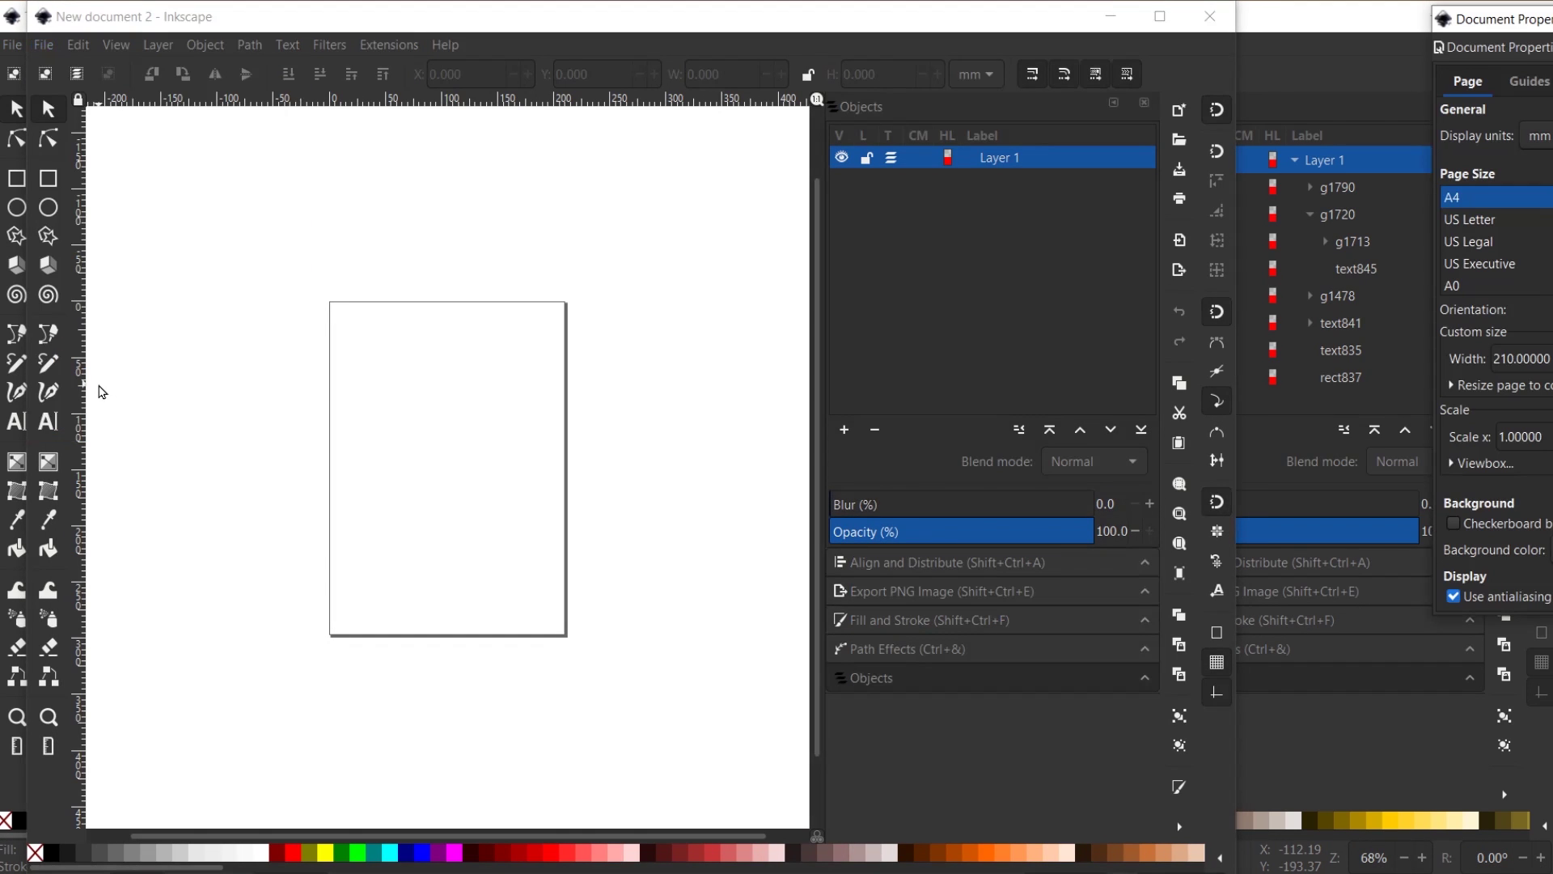
drag(1472, 20, 445, 59)
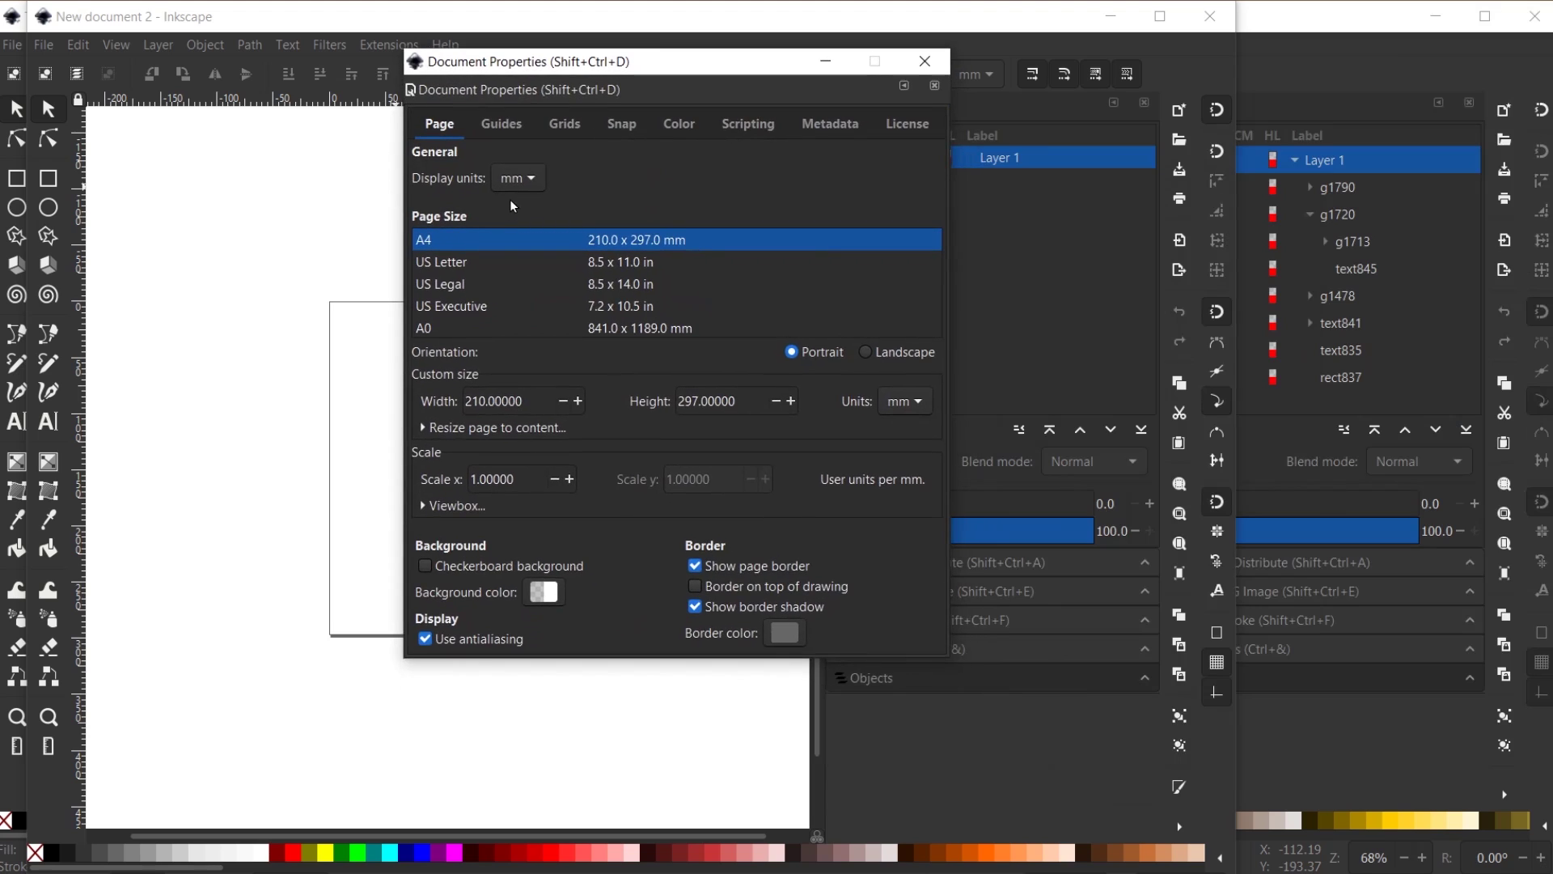
click(516, 178)
click(513, 261)
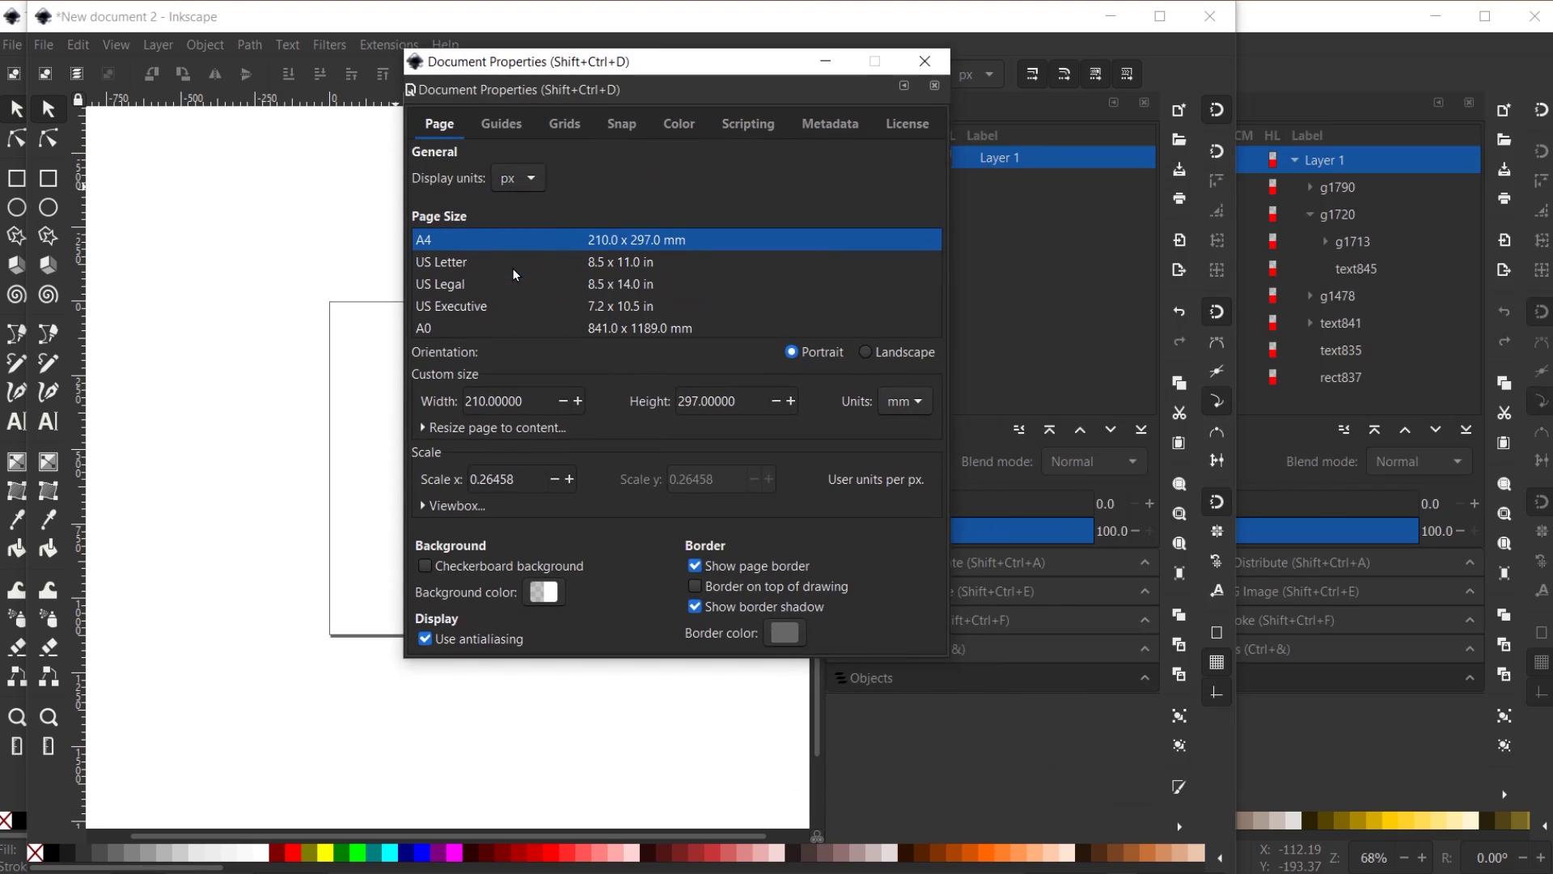
click(906, 401)
click(902, 485)
drag(523, 400, 434, 413)
text(1920)
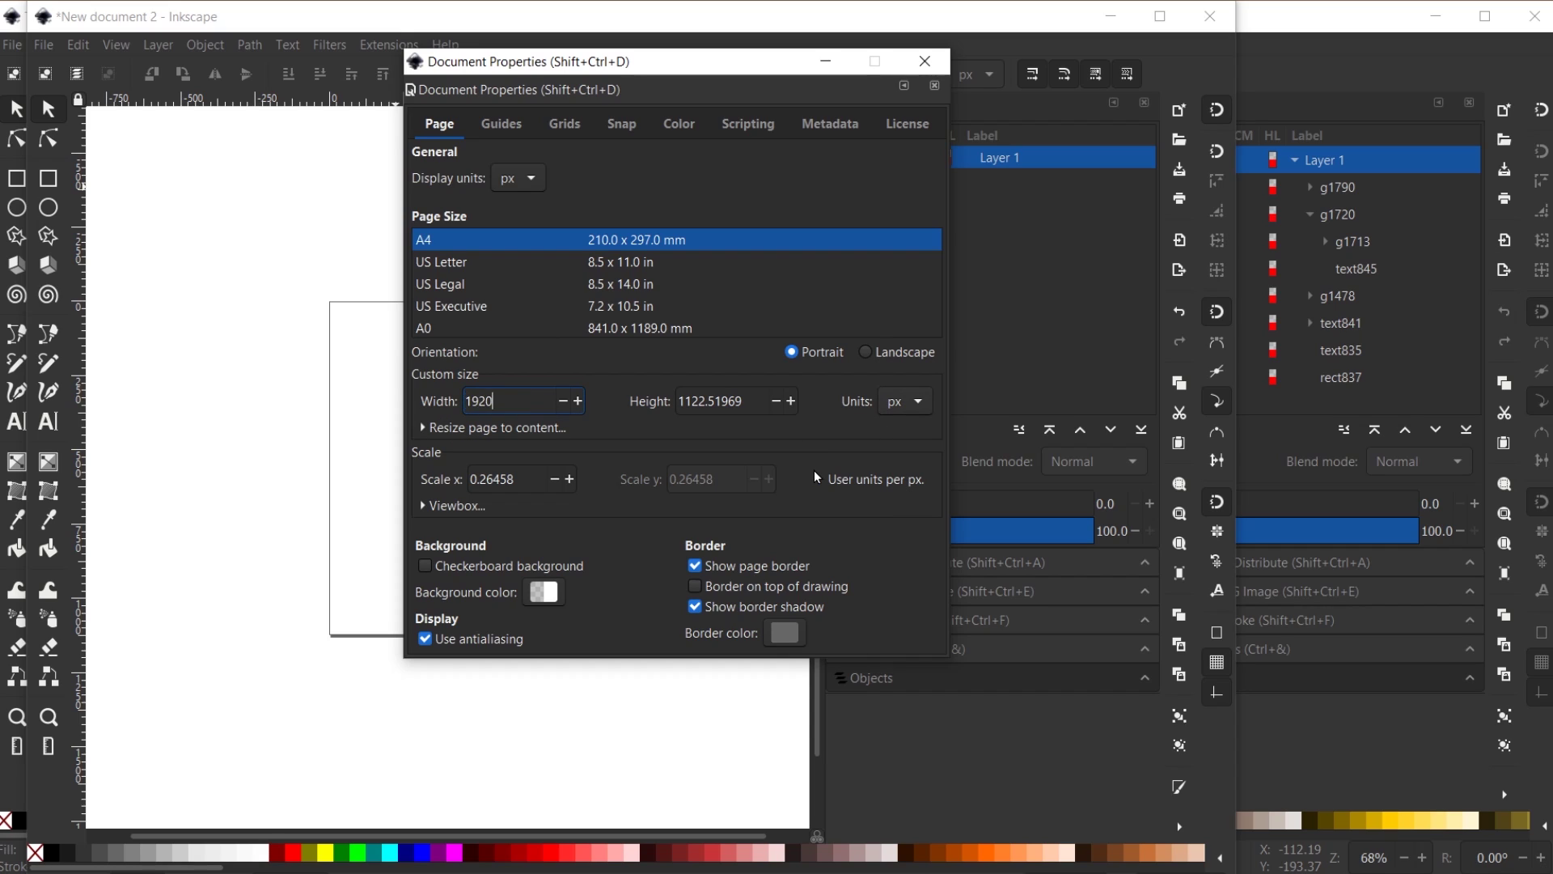
key(Tab)
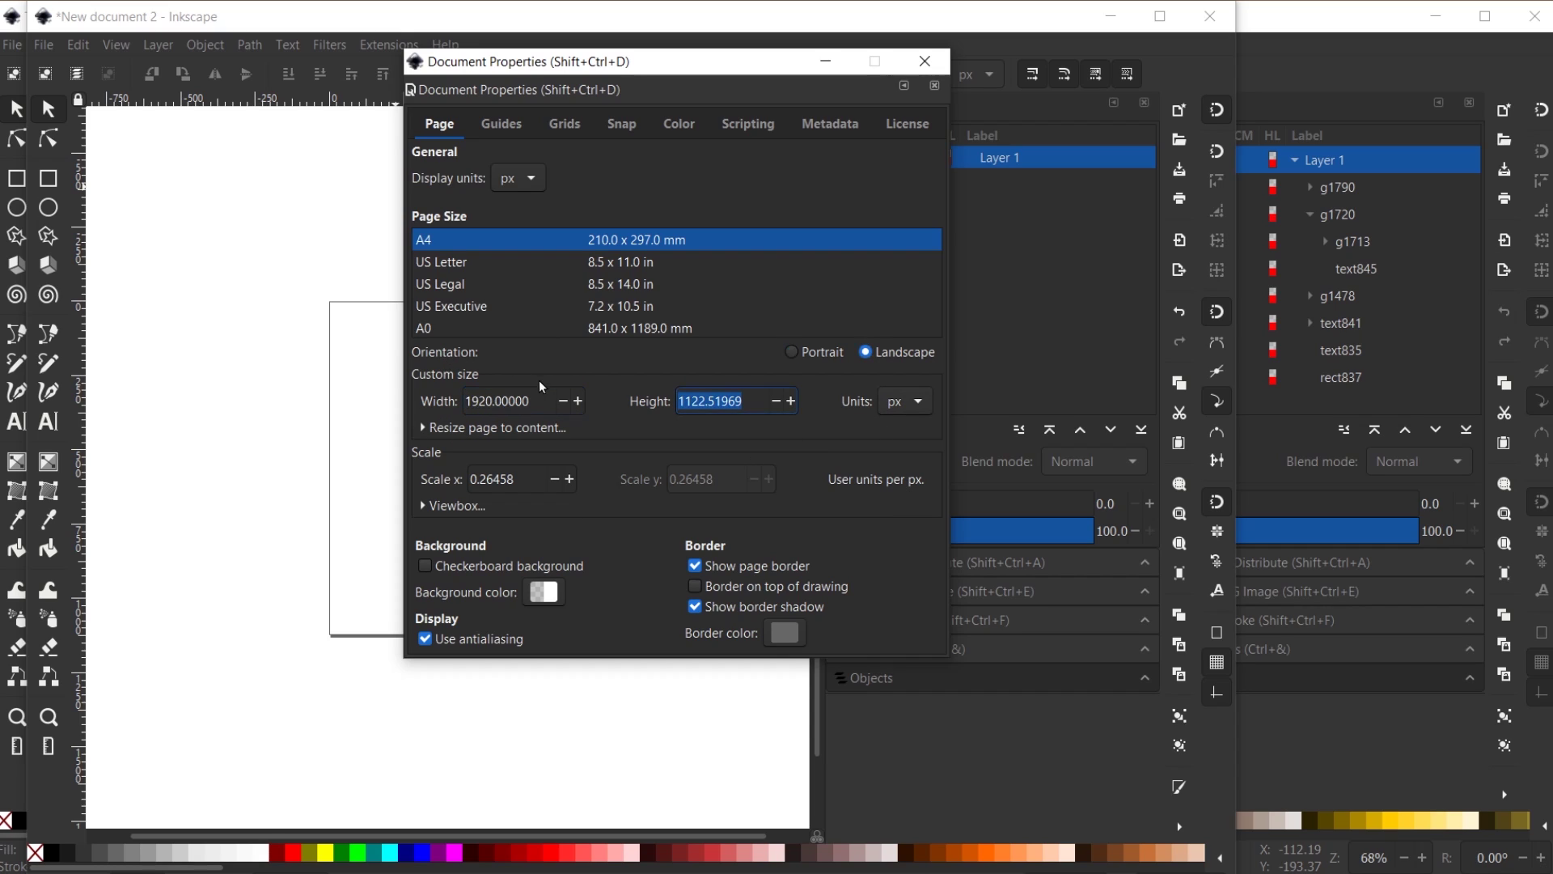
Set the page size to 1280 px wide by 720 px high and close the document properties
drag(534, 395, 350, 404)
text(1280)
key(Tab)
text(720)
key(Tab)
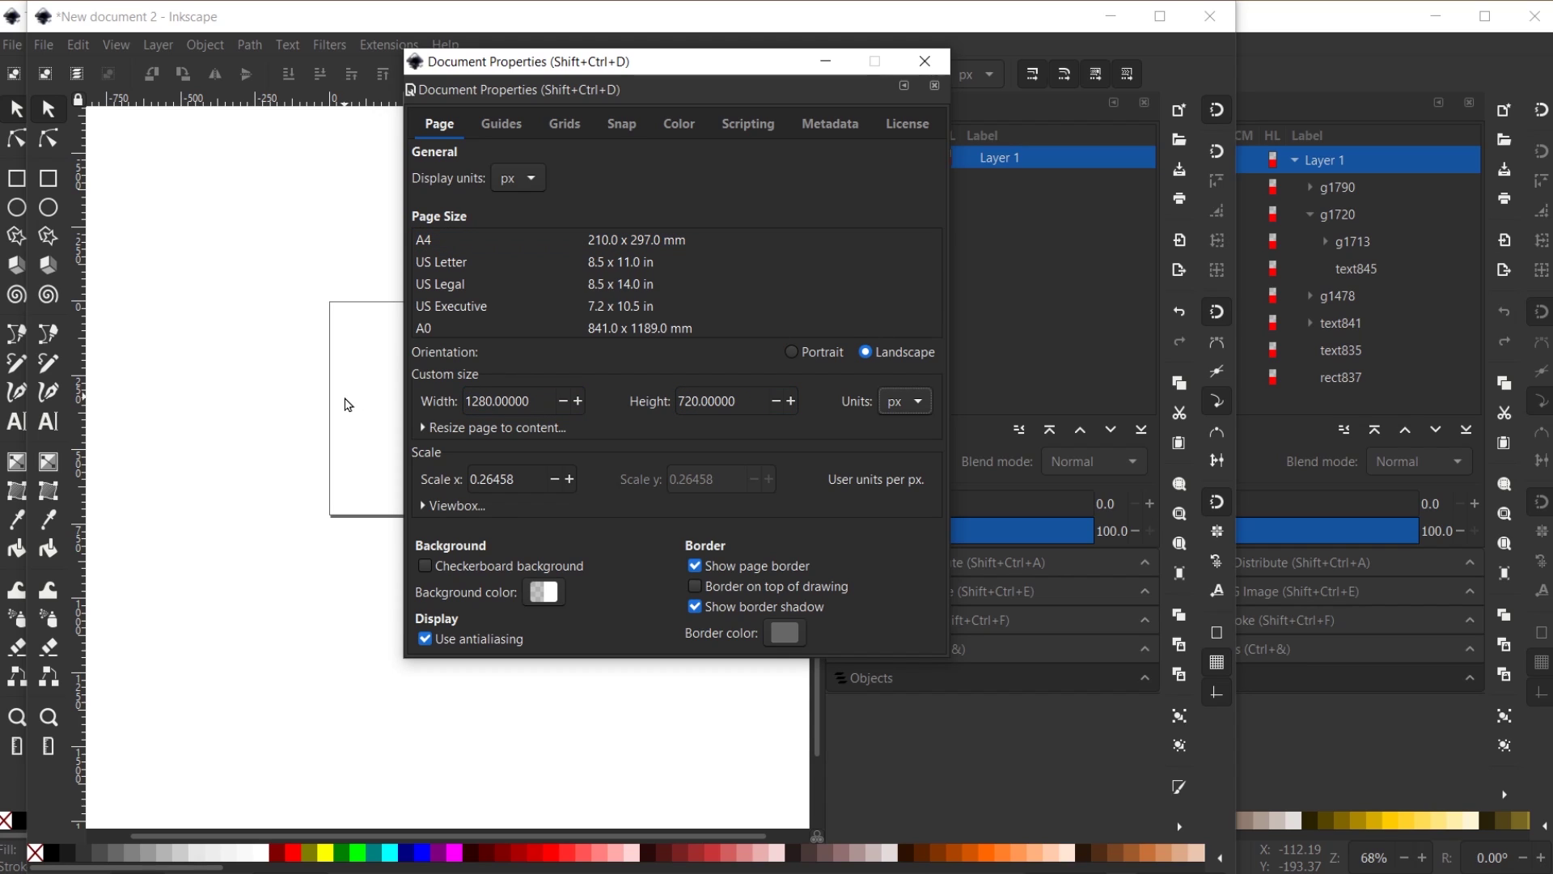
click(925, 60)
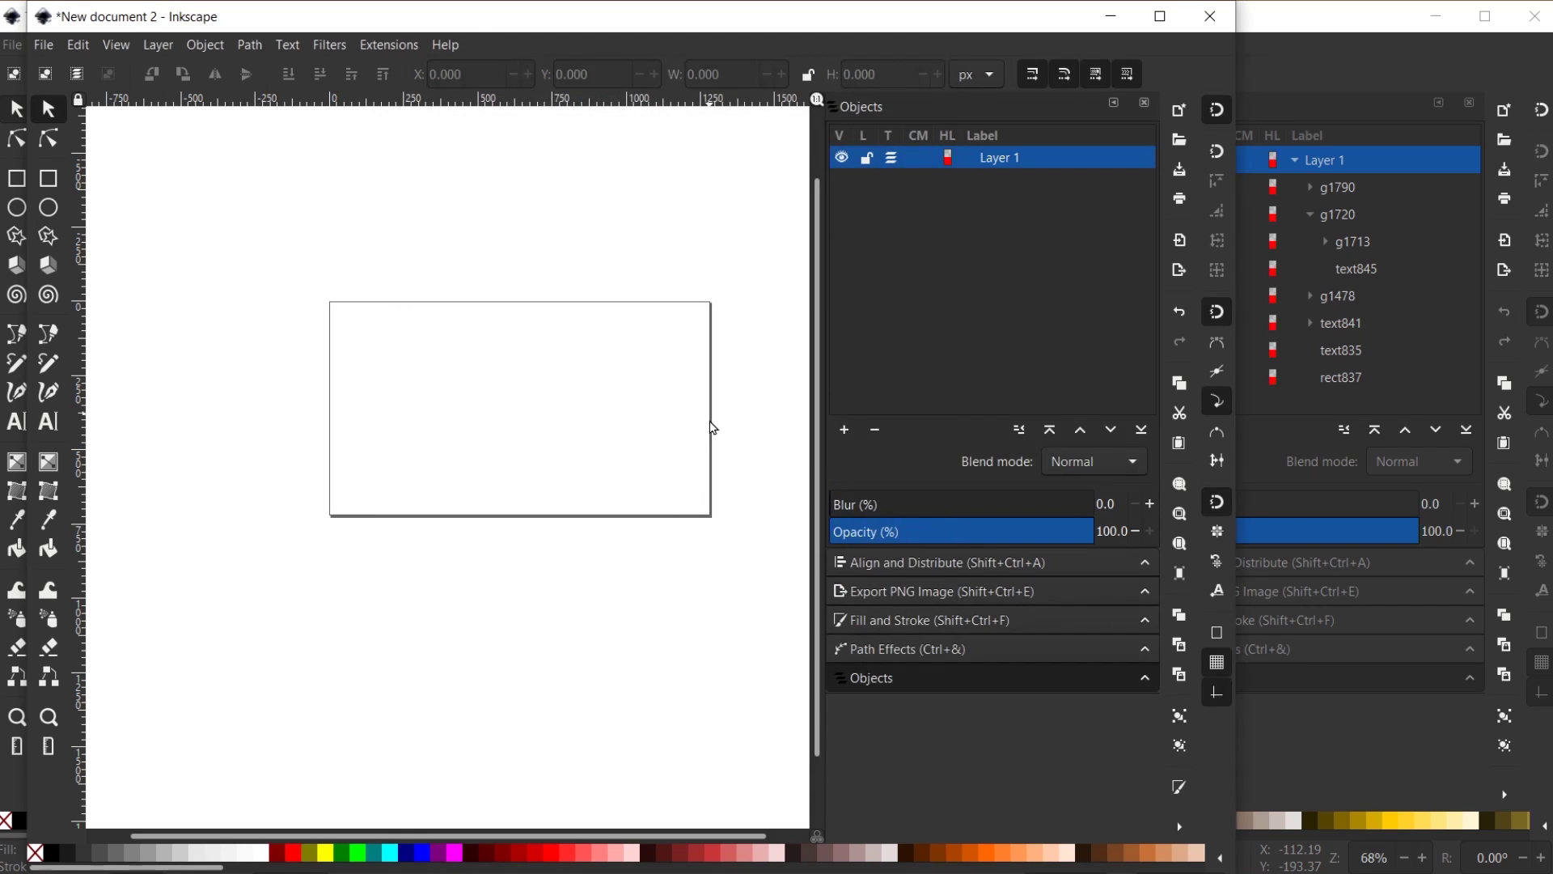
Add the text CARVER in the upper-middle area of the page with the Text tool
ctrl+scroll(782, 403, up, 2)
scroll(861, 447, up, 1)
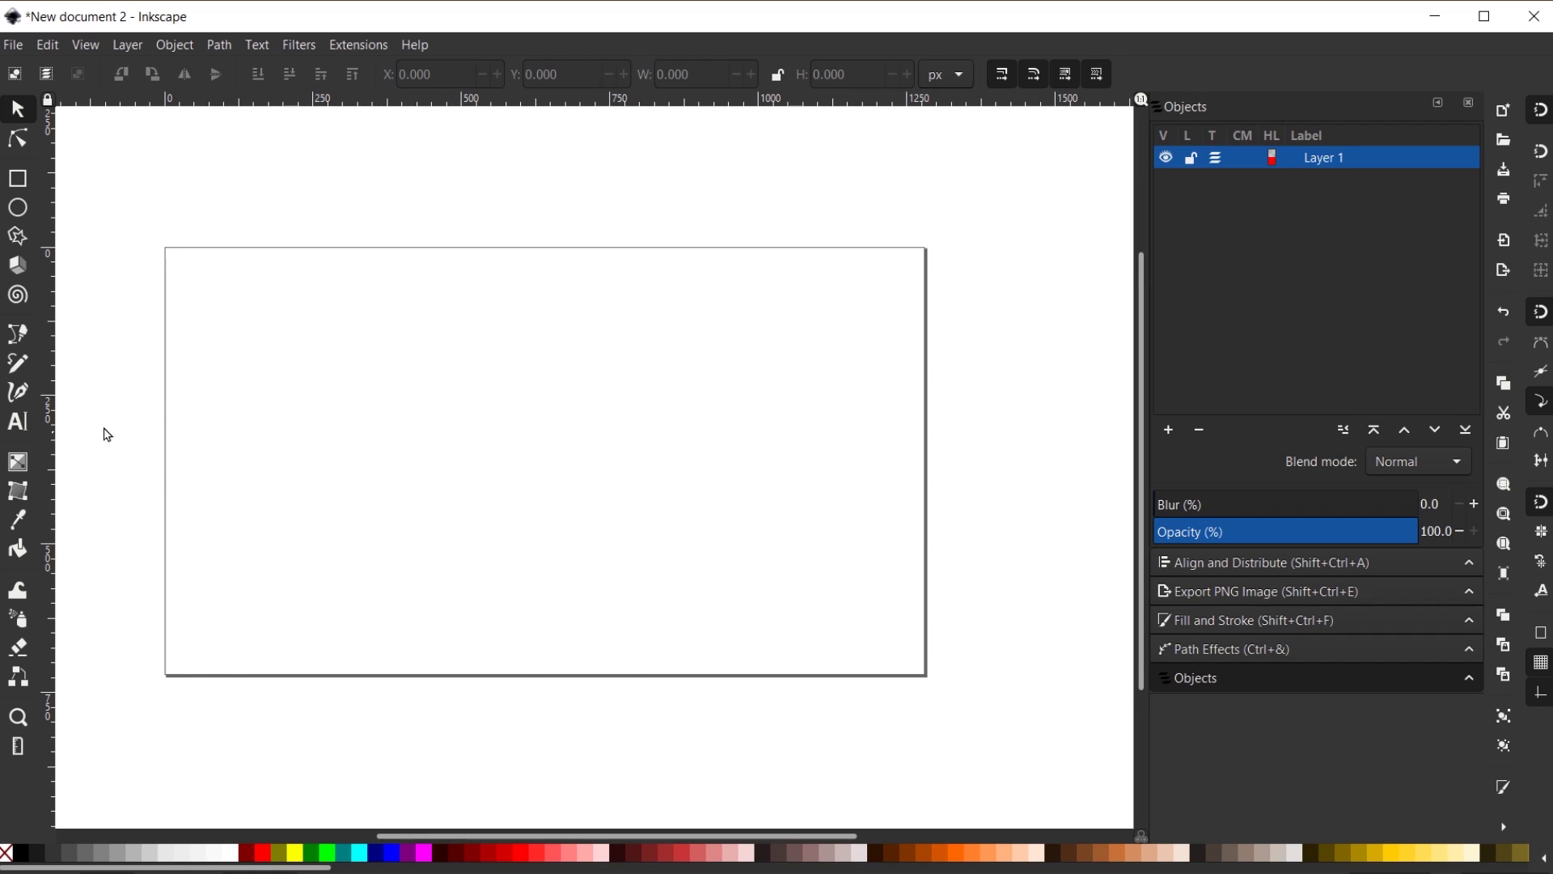
click(17, 420)
click(343, 414)
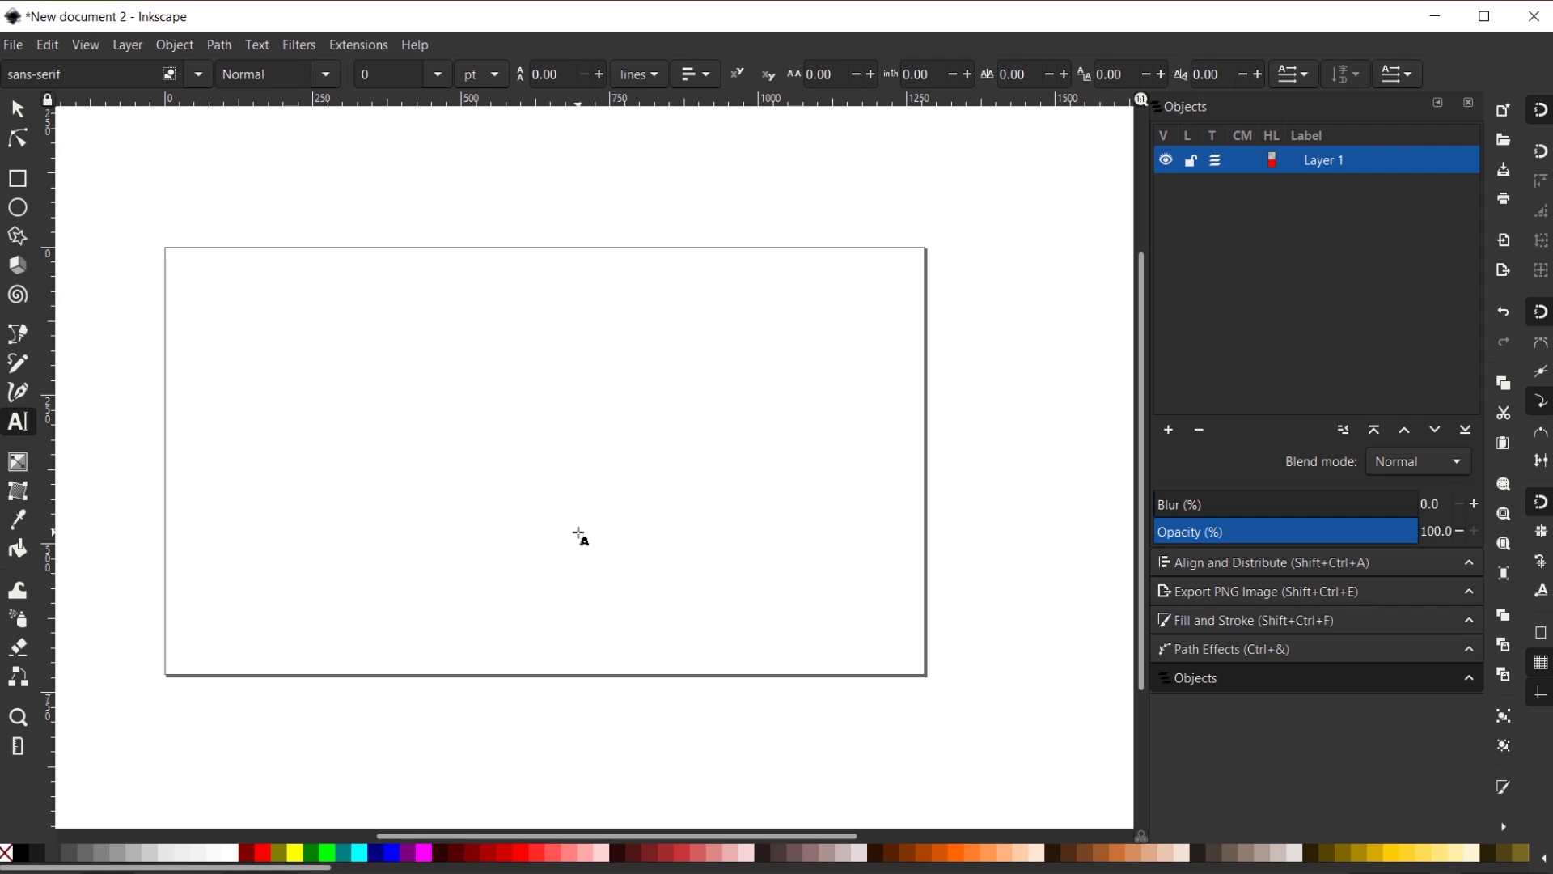
text(CARVER)
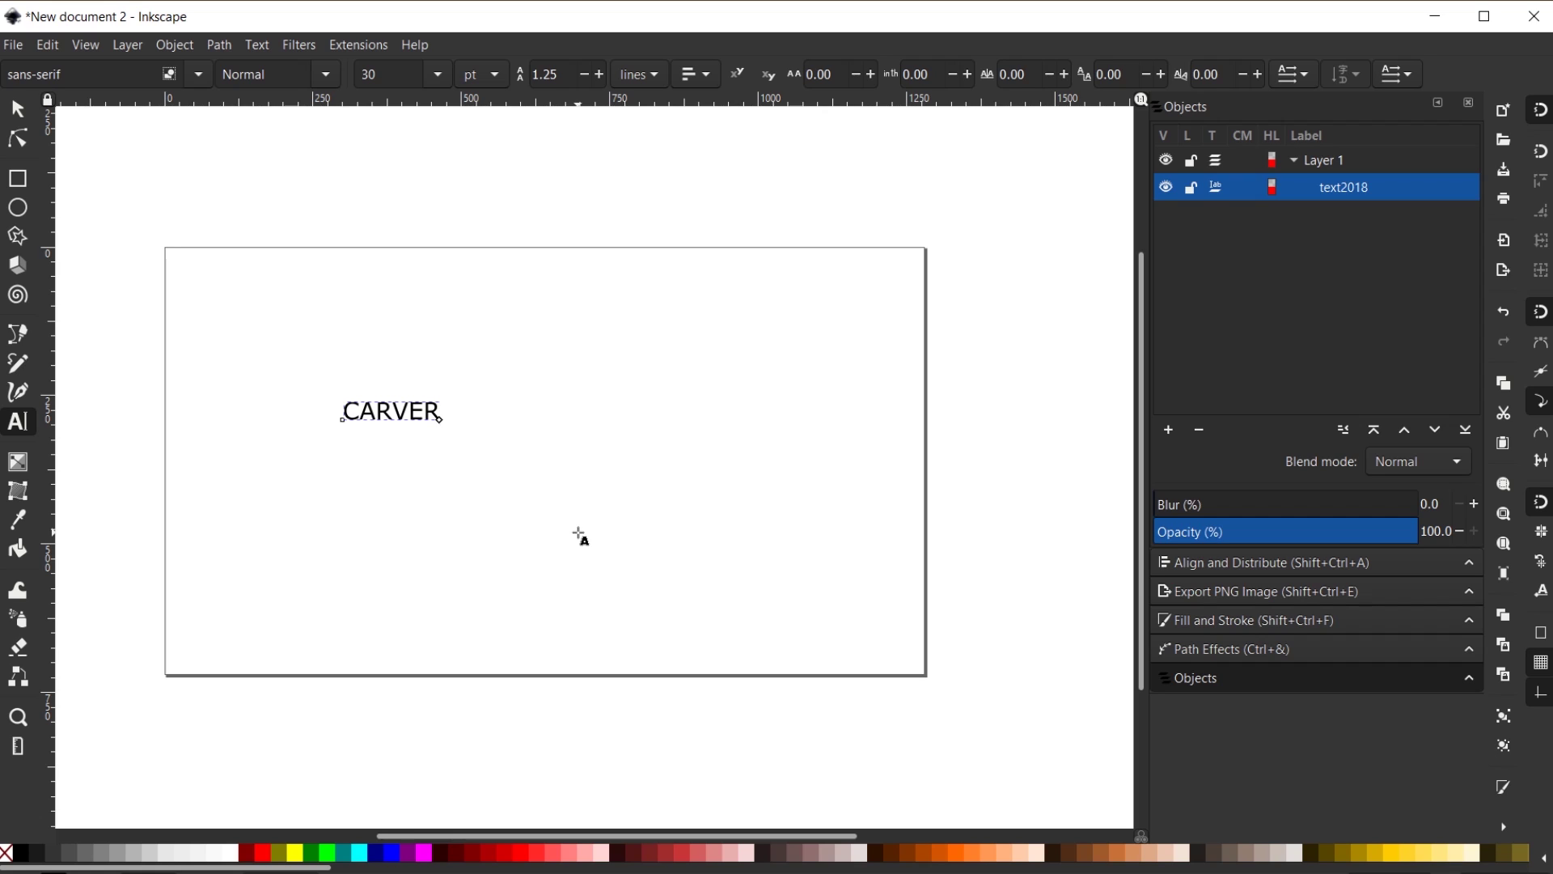
Apply the Cast Iron font to the whole CARVER text and set its size to 144 pt
key(ctrl+a)
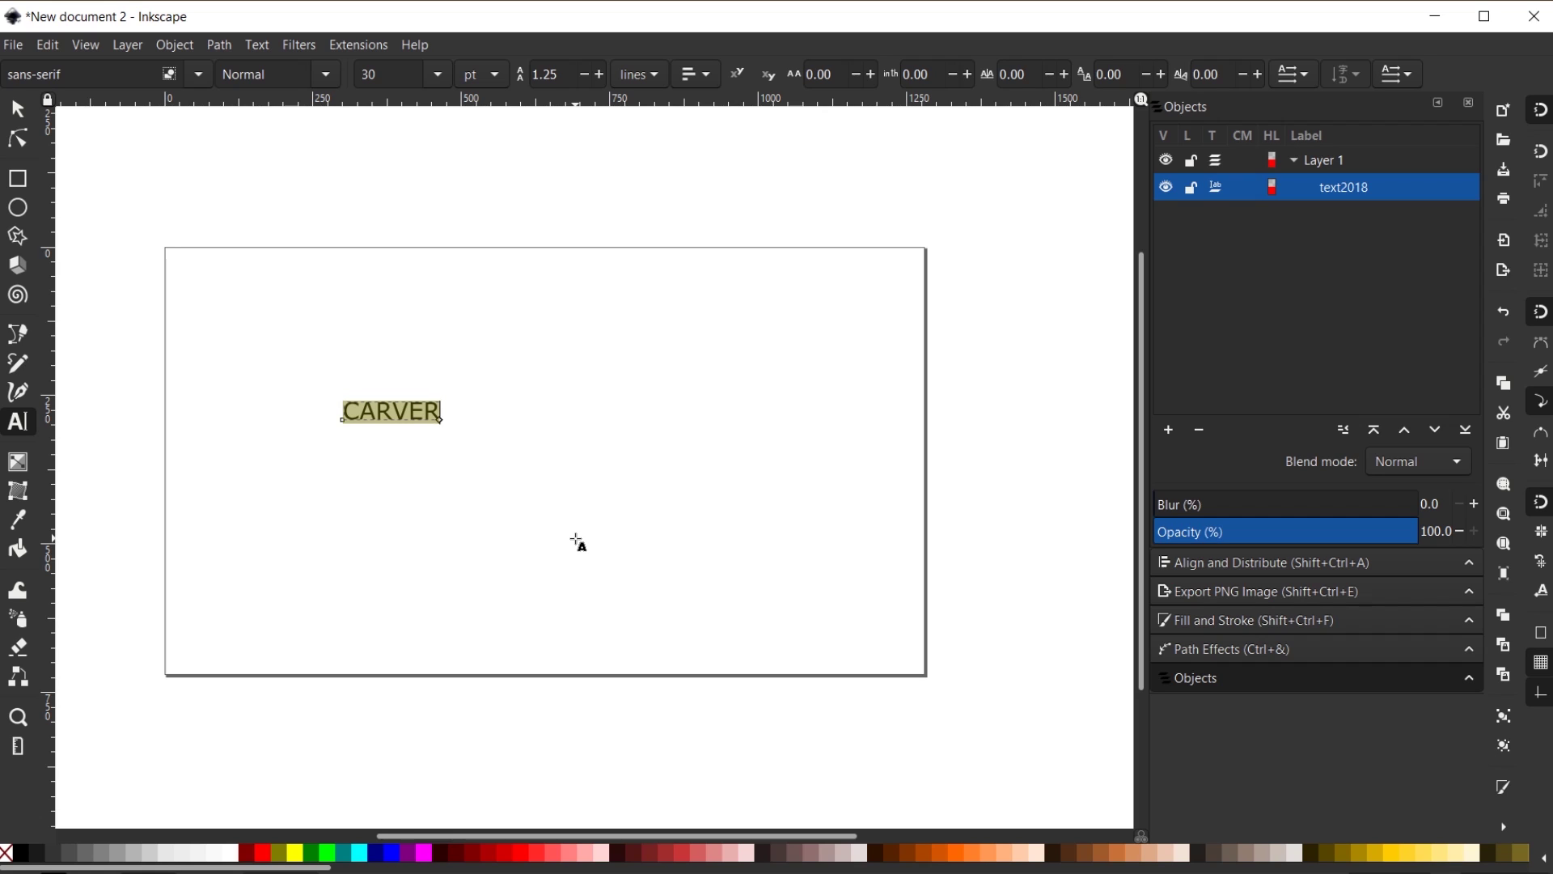
click(102, 75)
text(CAST)
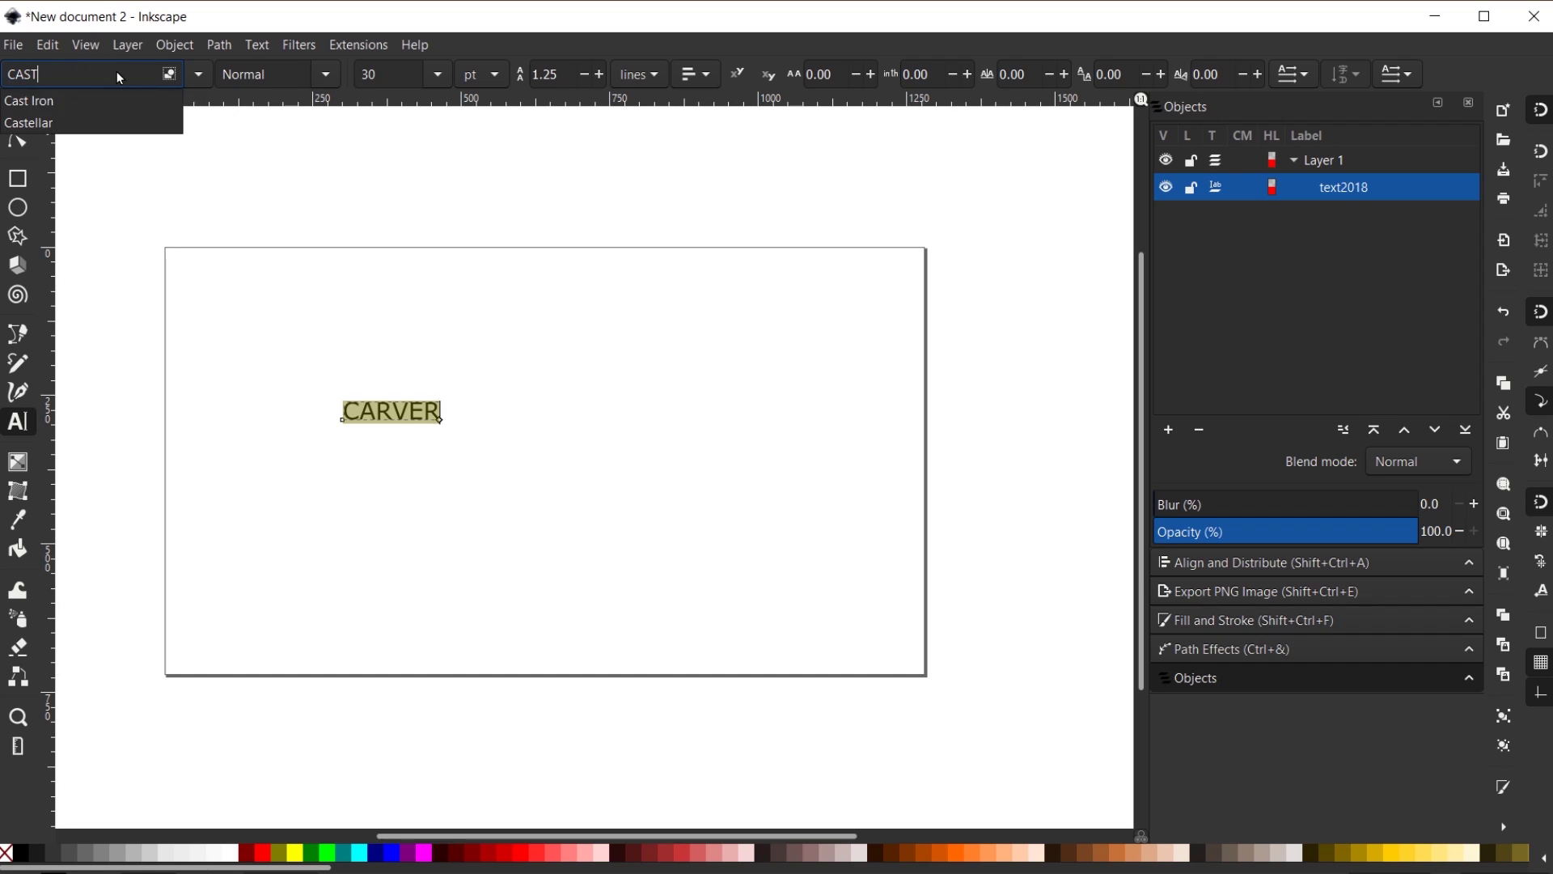
click(71, 96)
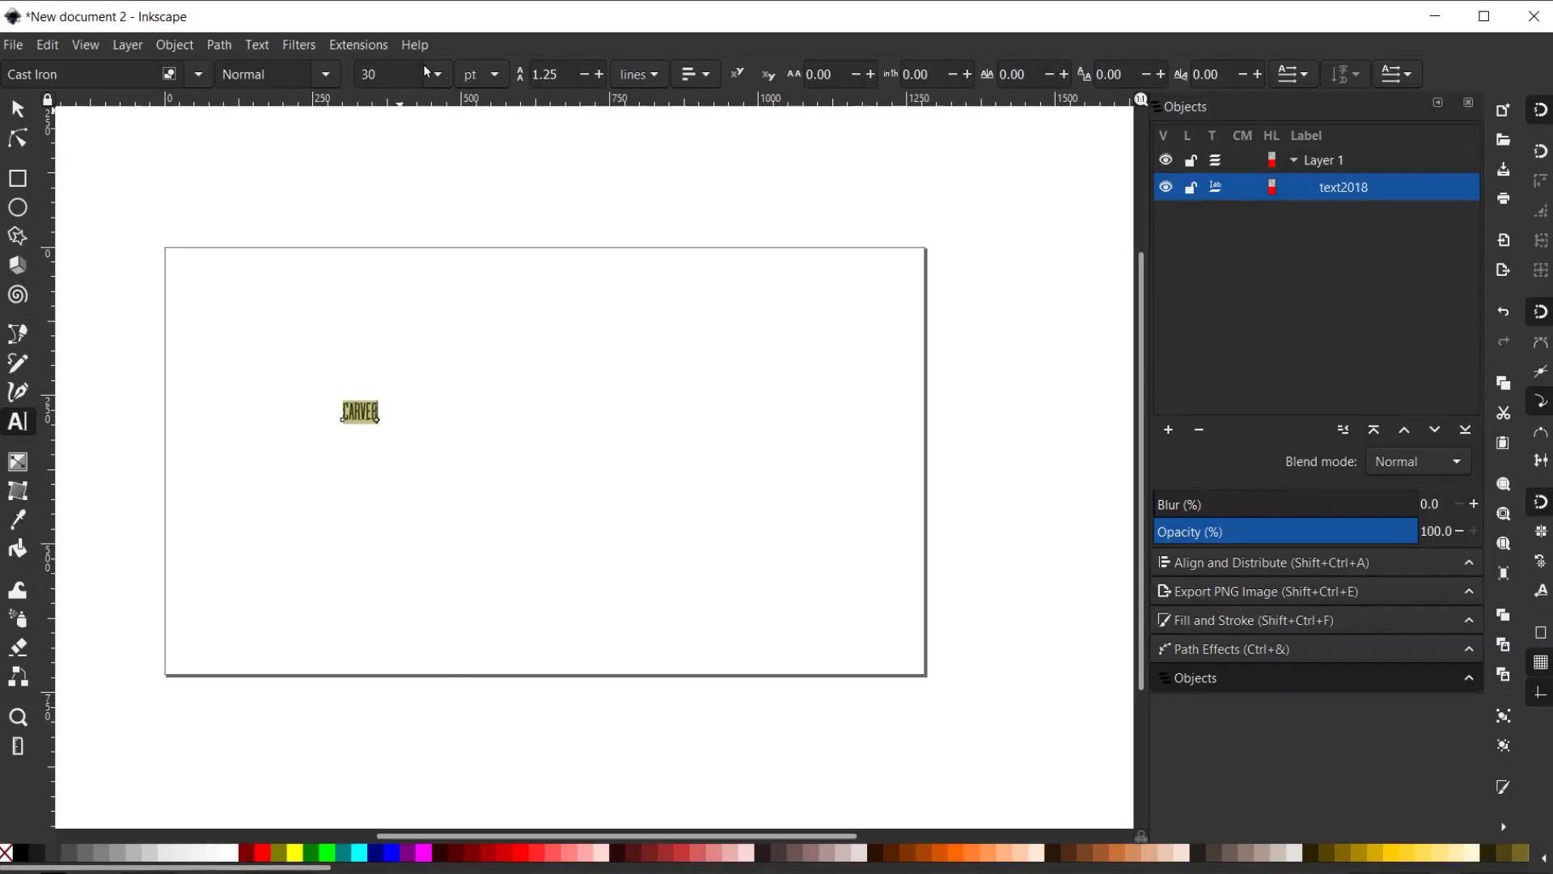
click(441, 75)
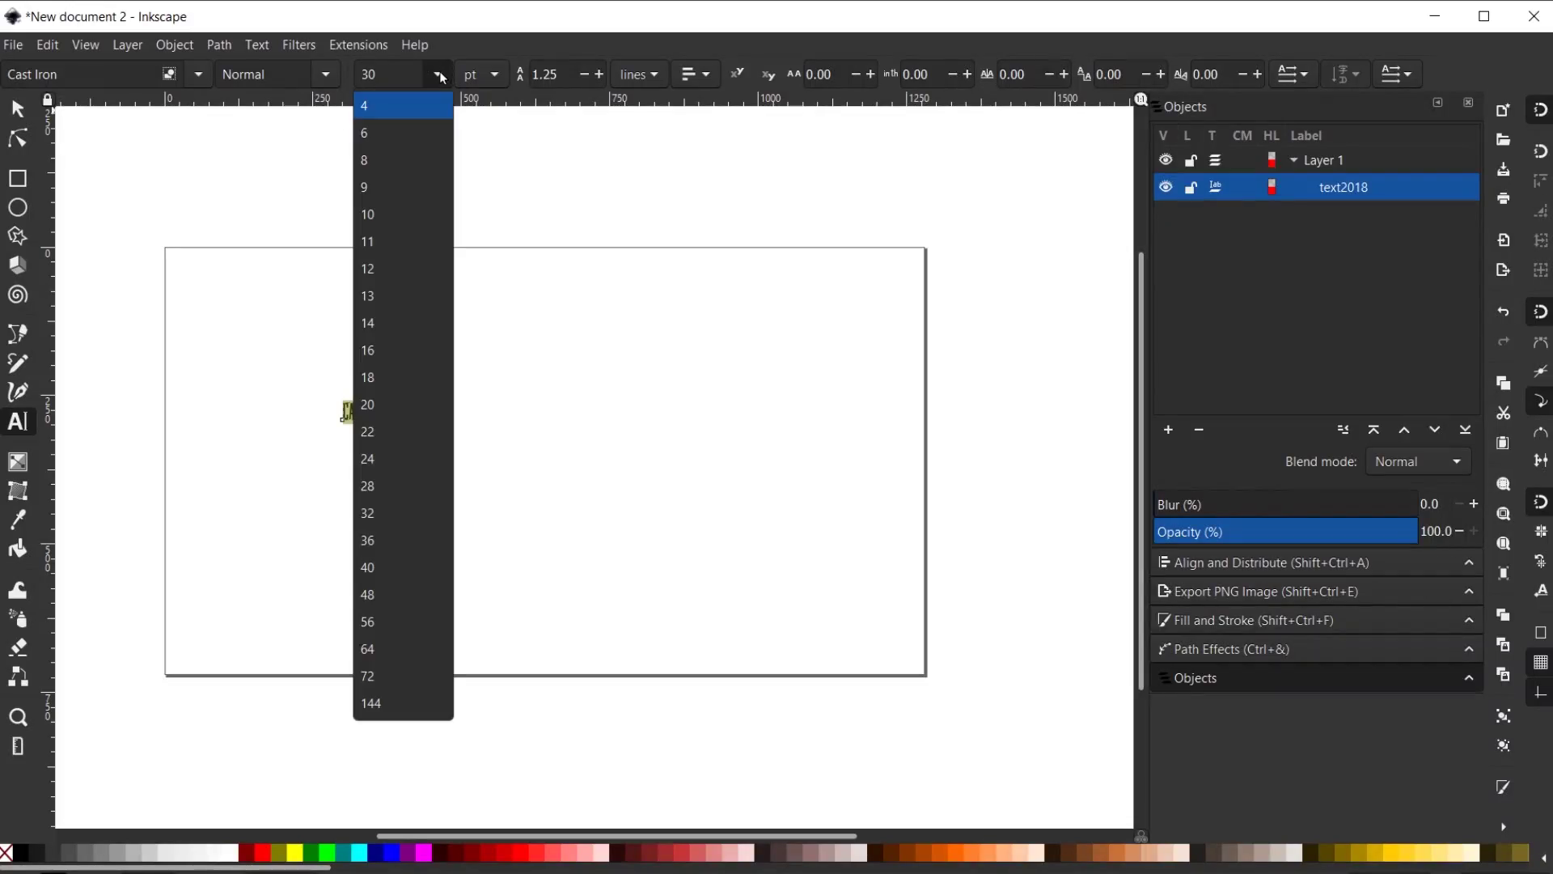
click(394, 703)
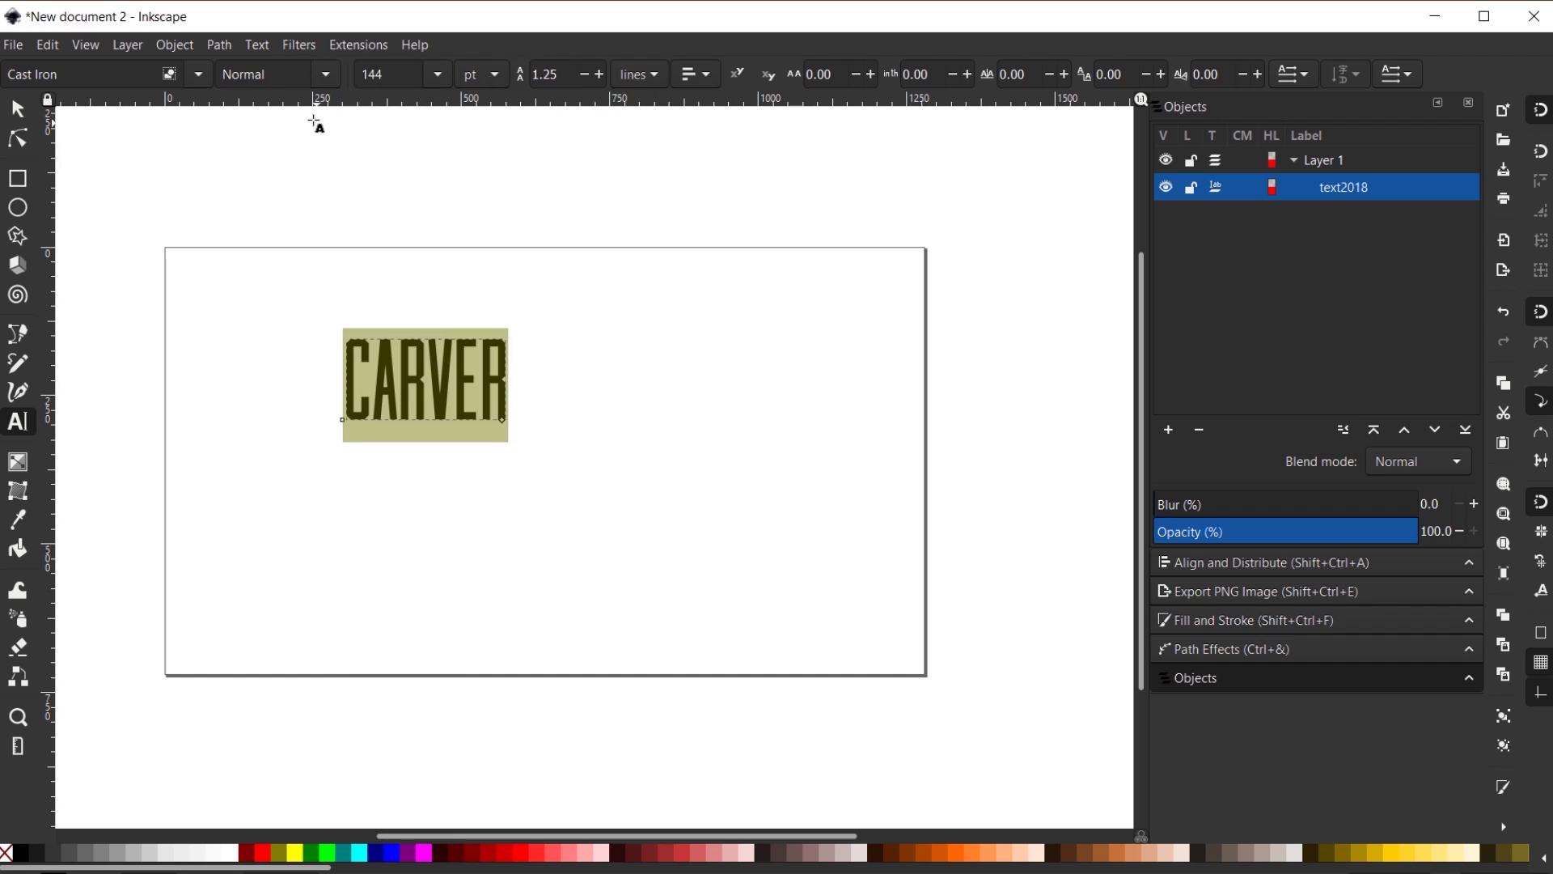
Set the CARVER text's font size to 250 through the Text and Font settings and apply it
click(259, 49)
click(279, 73)
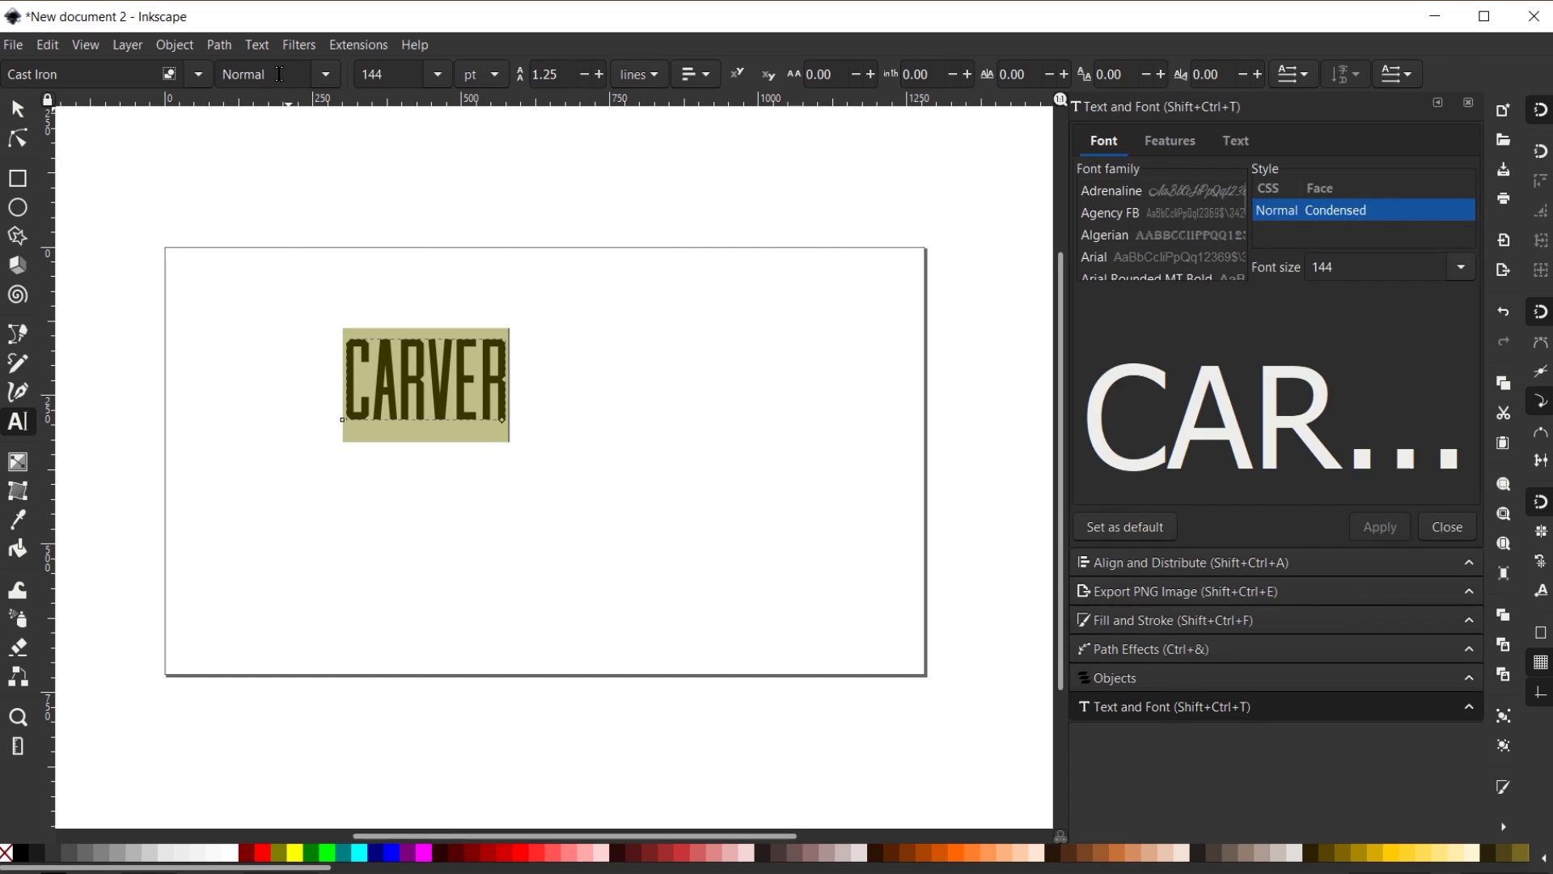
double_click(1370, 266)
text(250)
click(1380, 527)
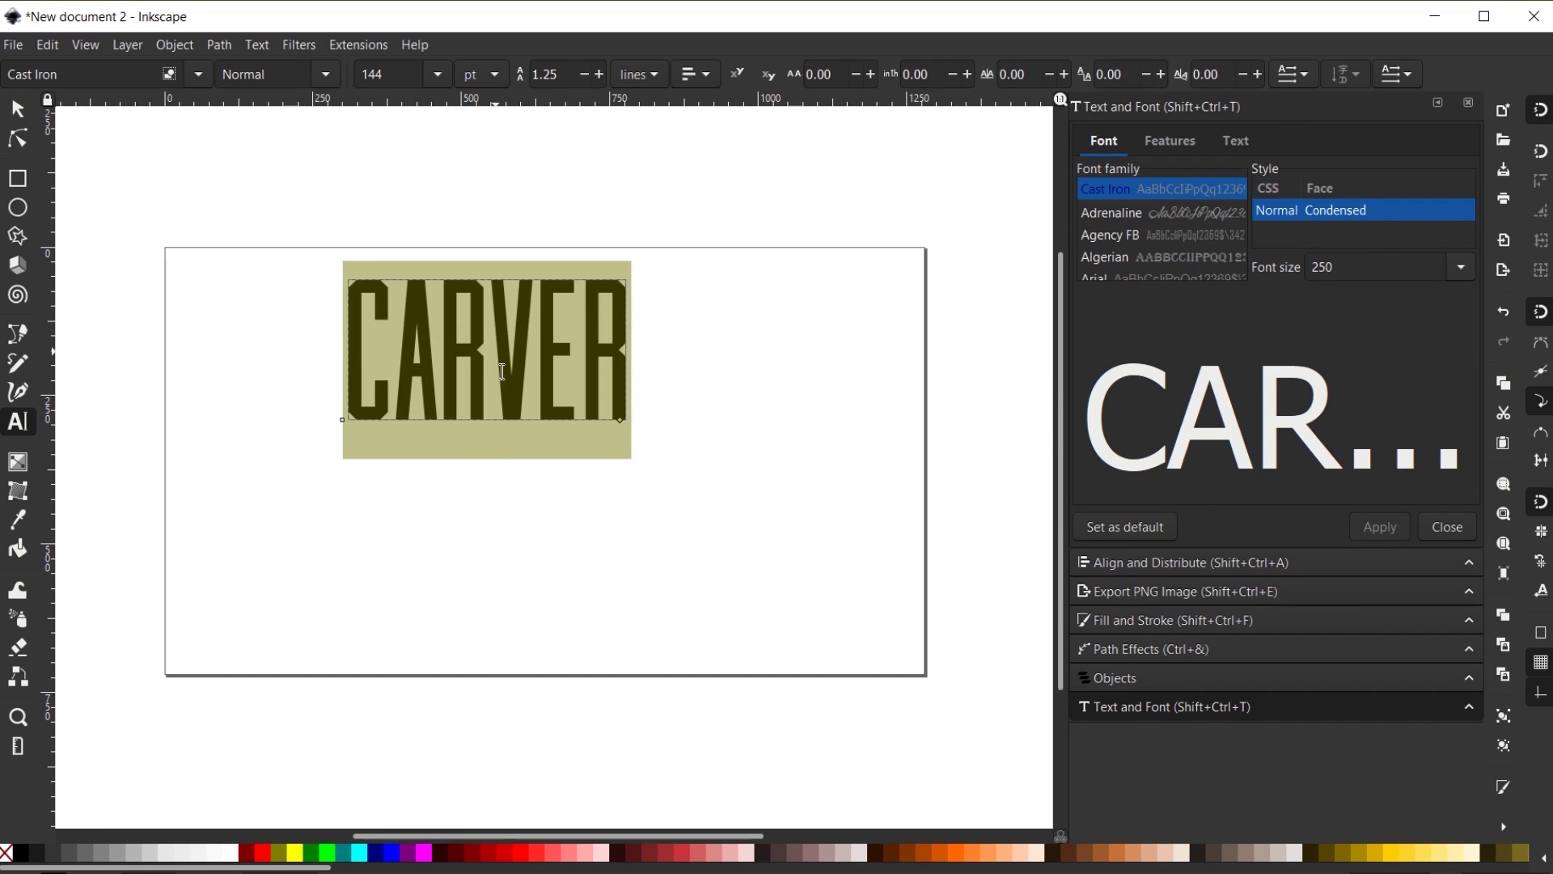
Center the CARVER text on the page both horizontally and vertically, aligning relative to the page
click(17, 110)
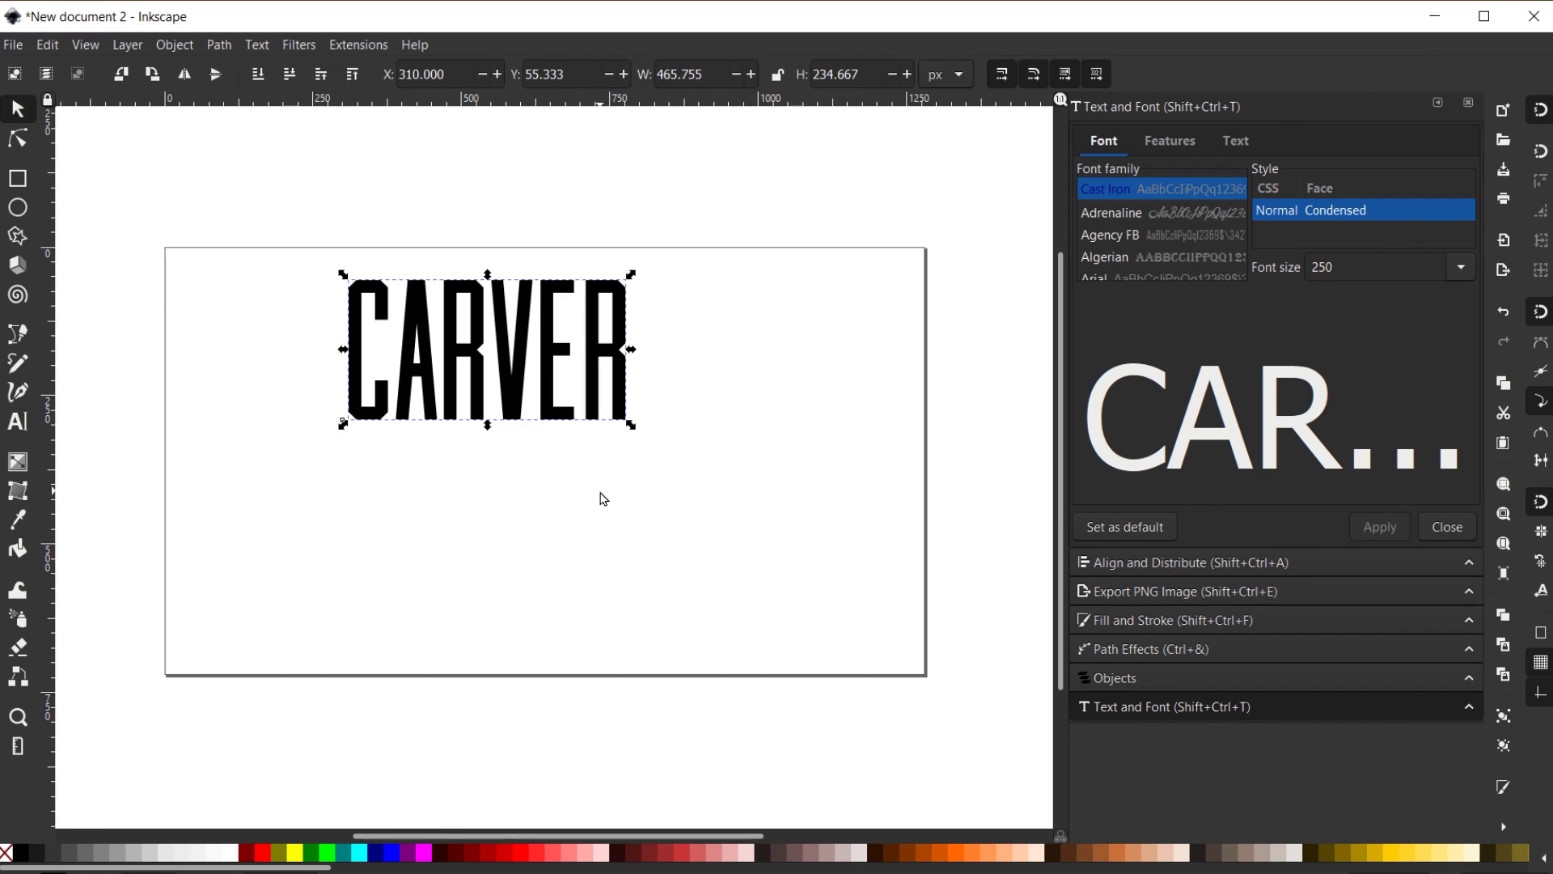
click(1187, 563)
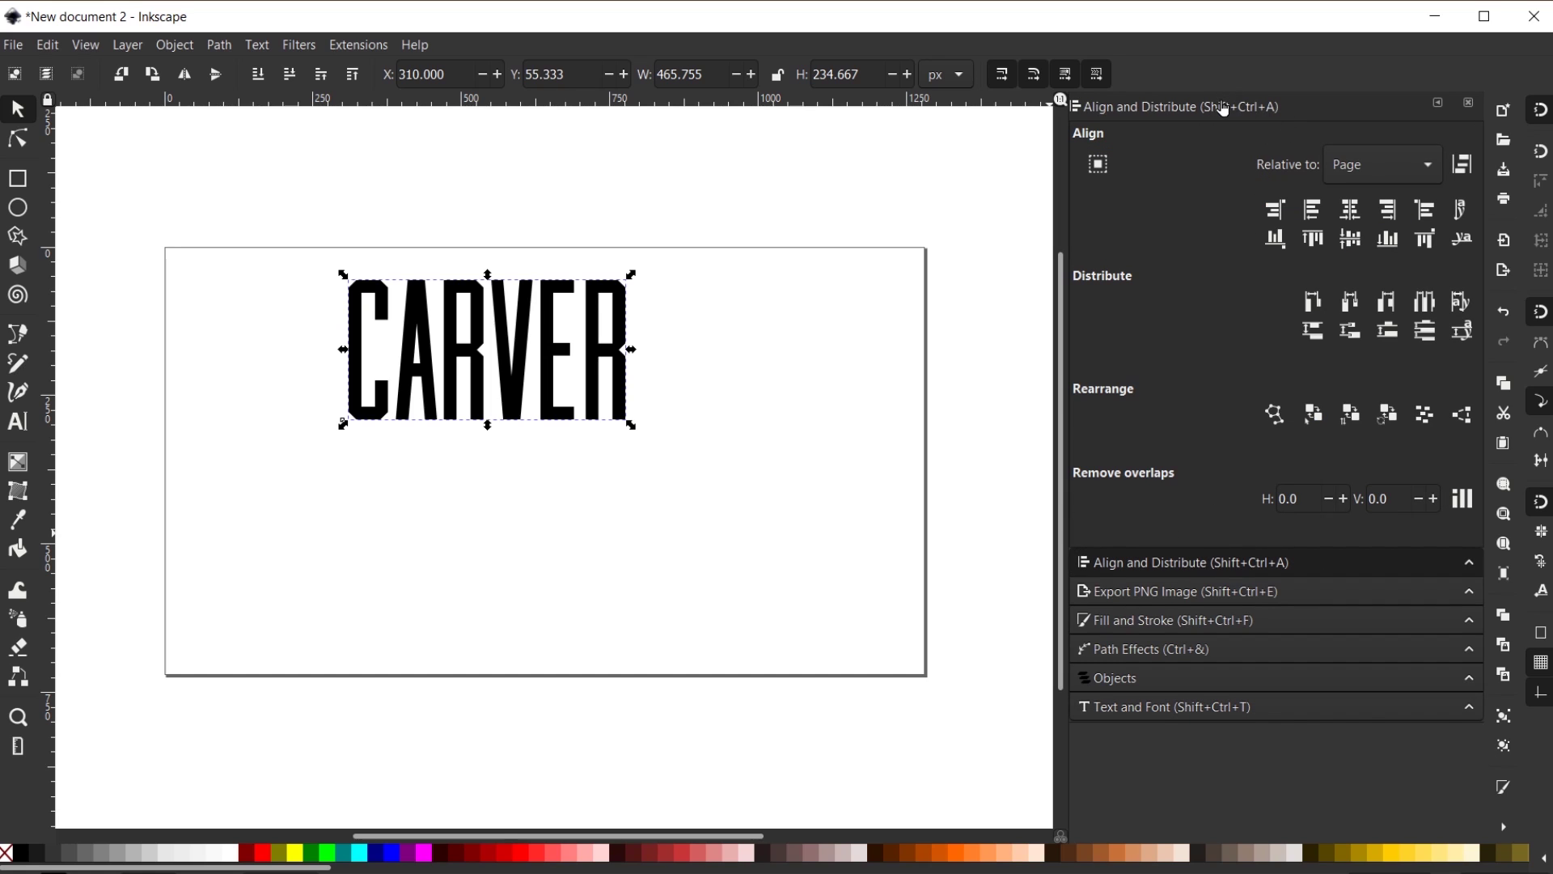
click(1504, 831)
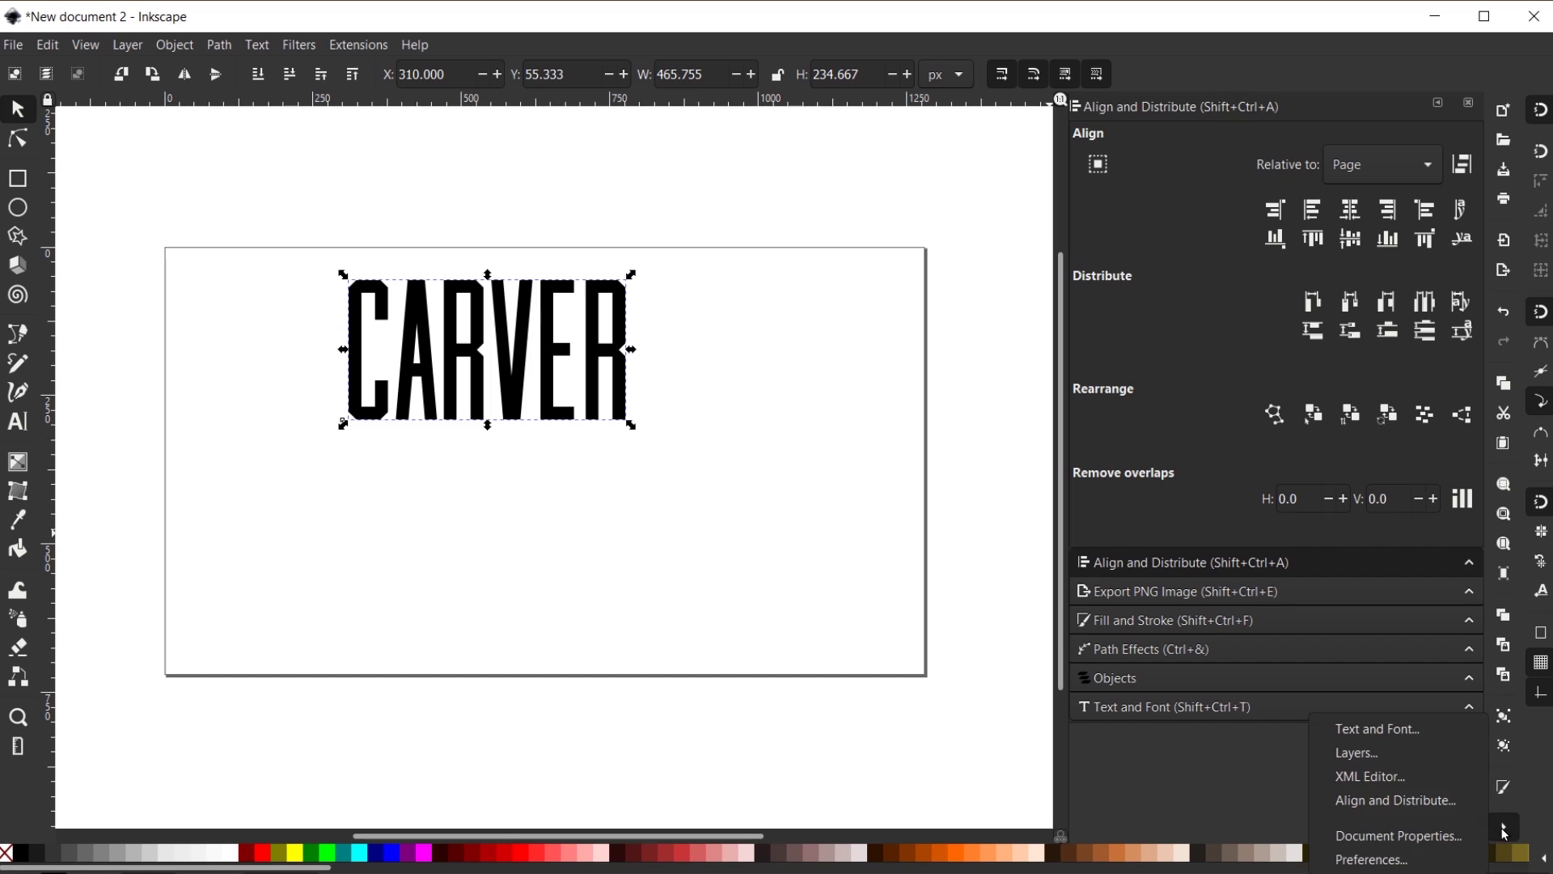
click(1431, 804)
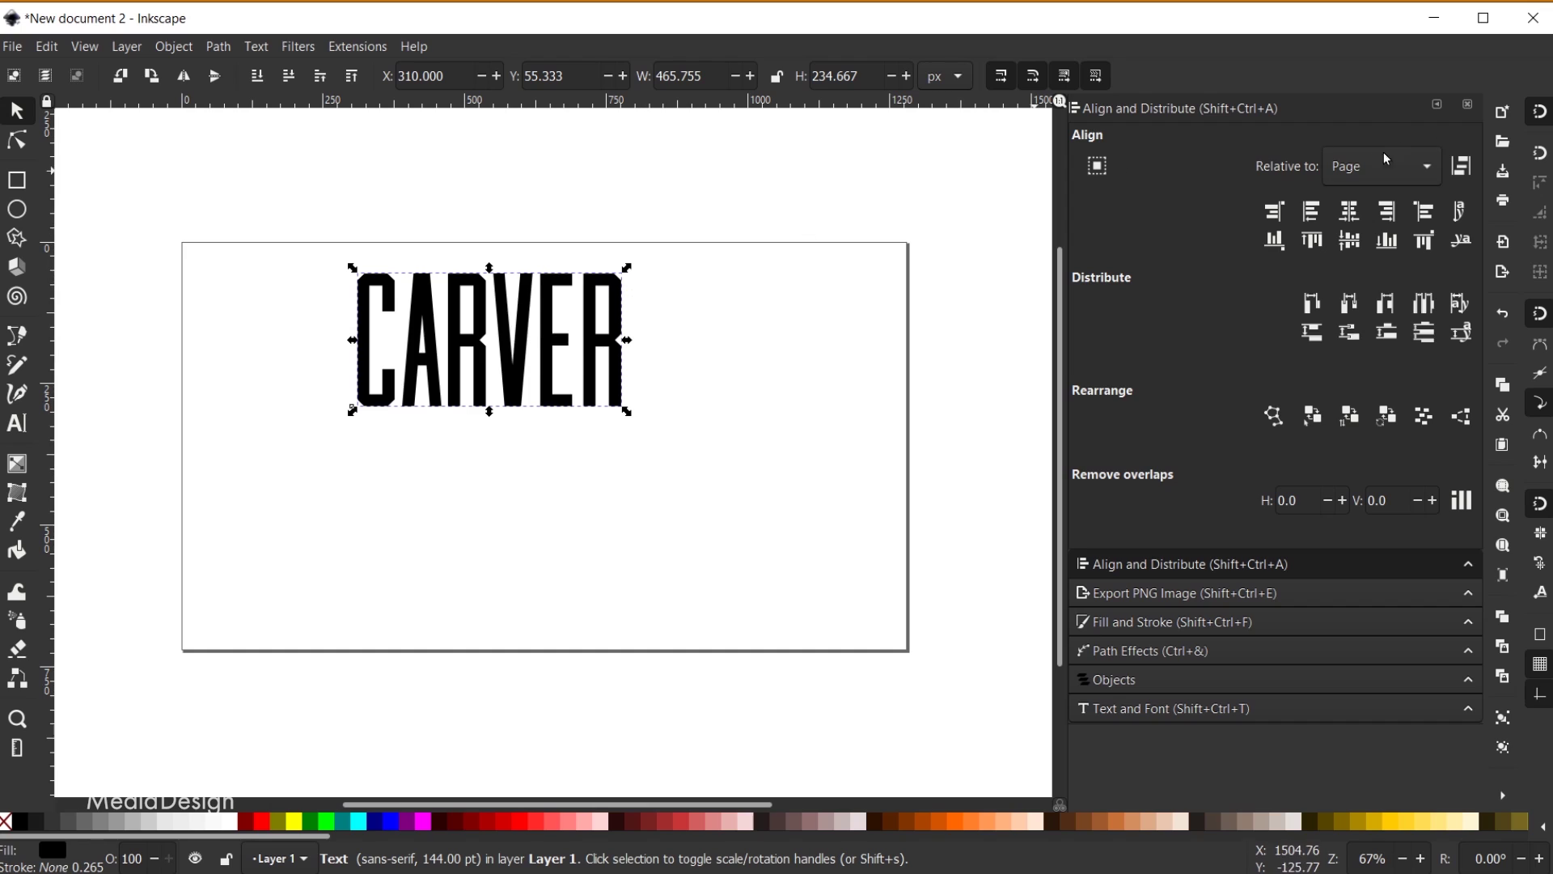
click(1350, 211)
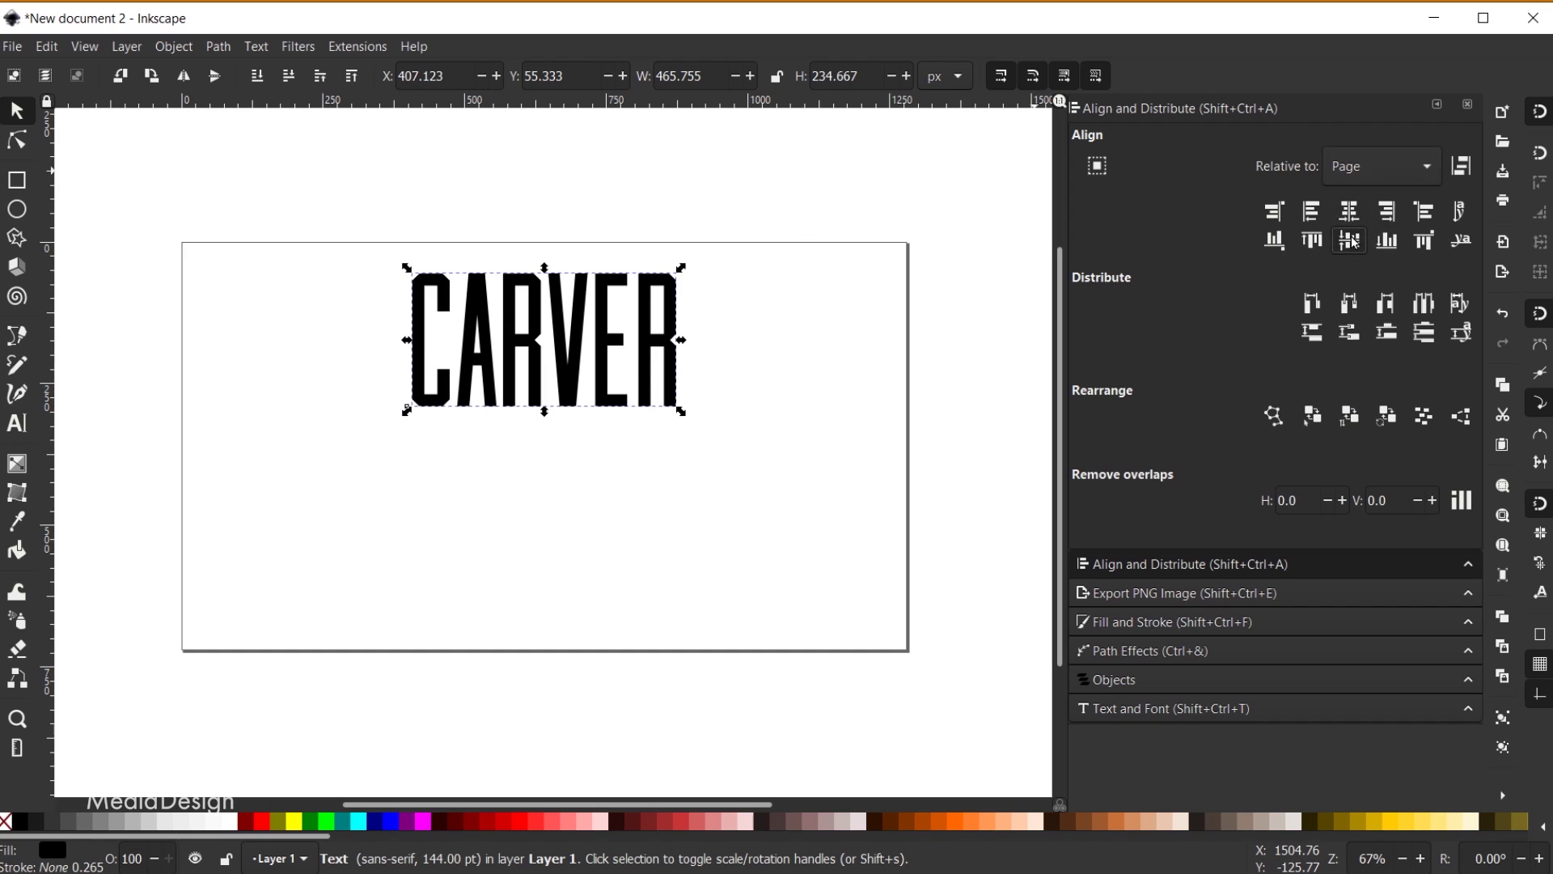
click(1354, 241)
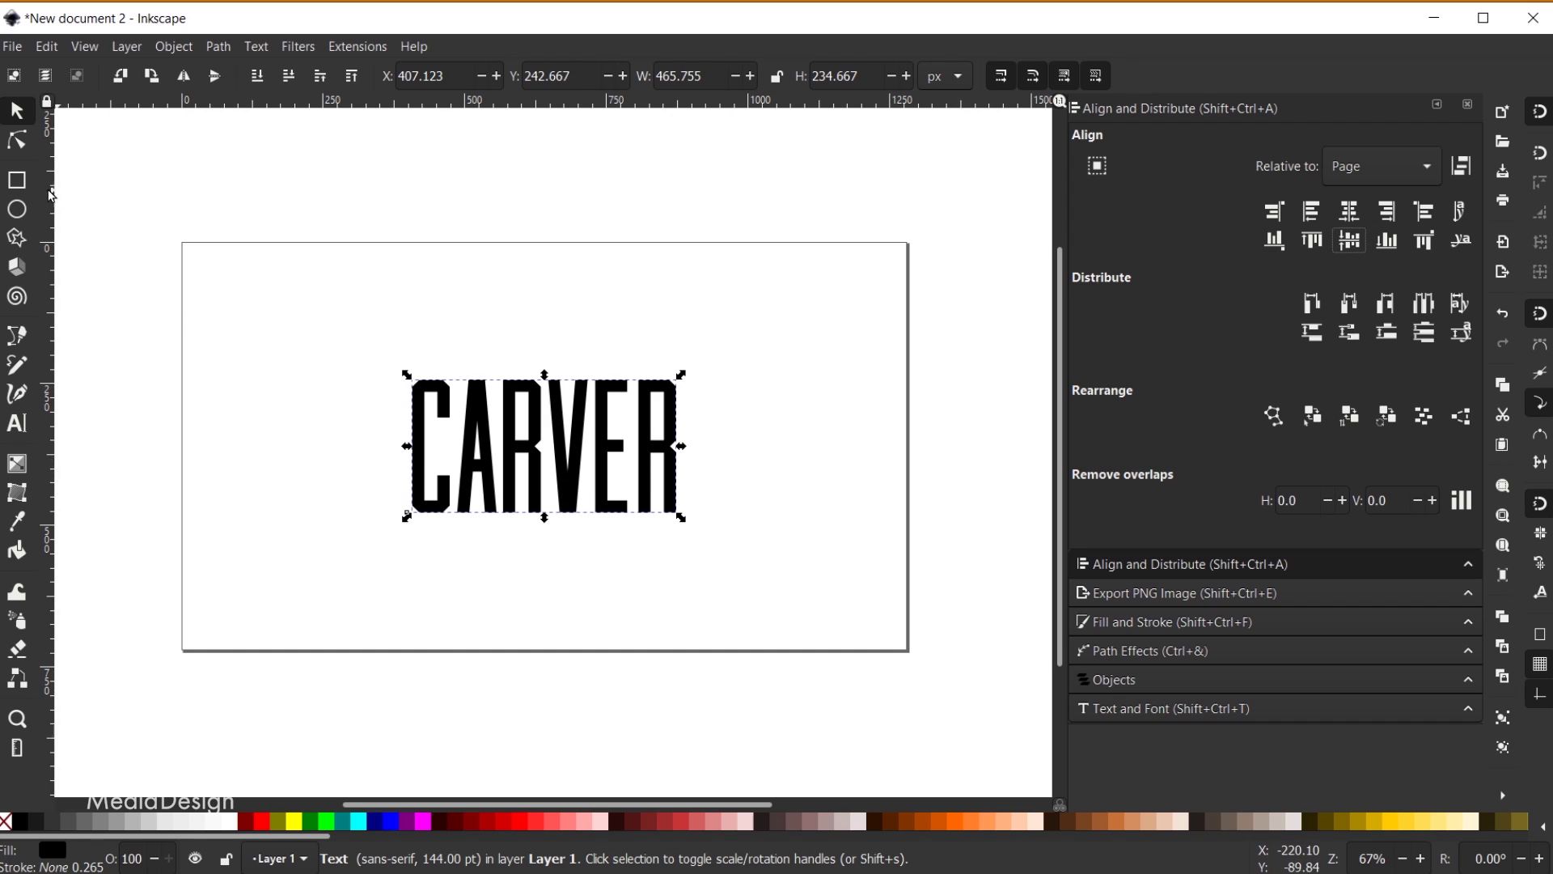
Draw a wide rectangle about 801 × 94 px across the CARVER text and center it on the page in both directions
click(17, 179)
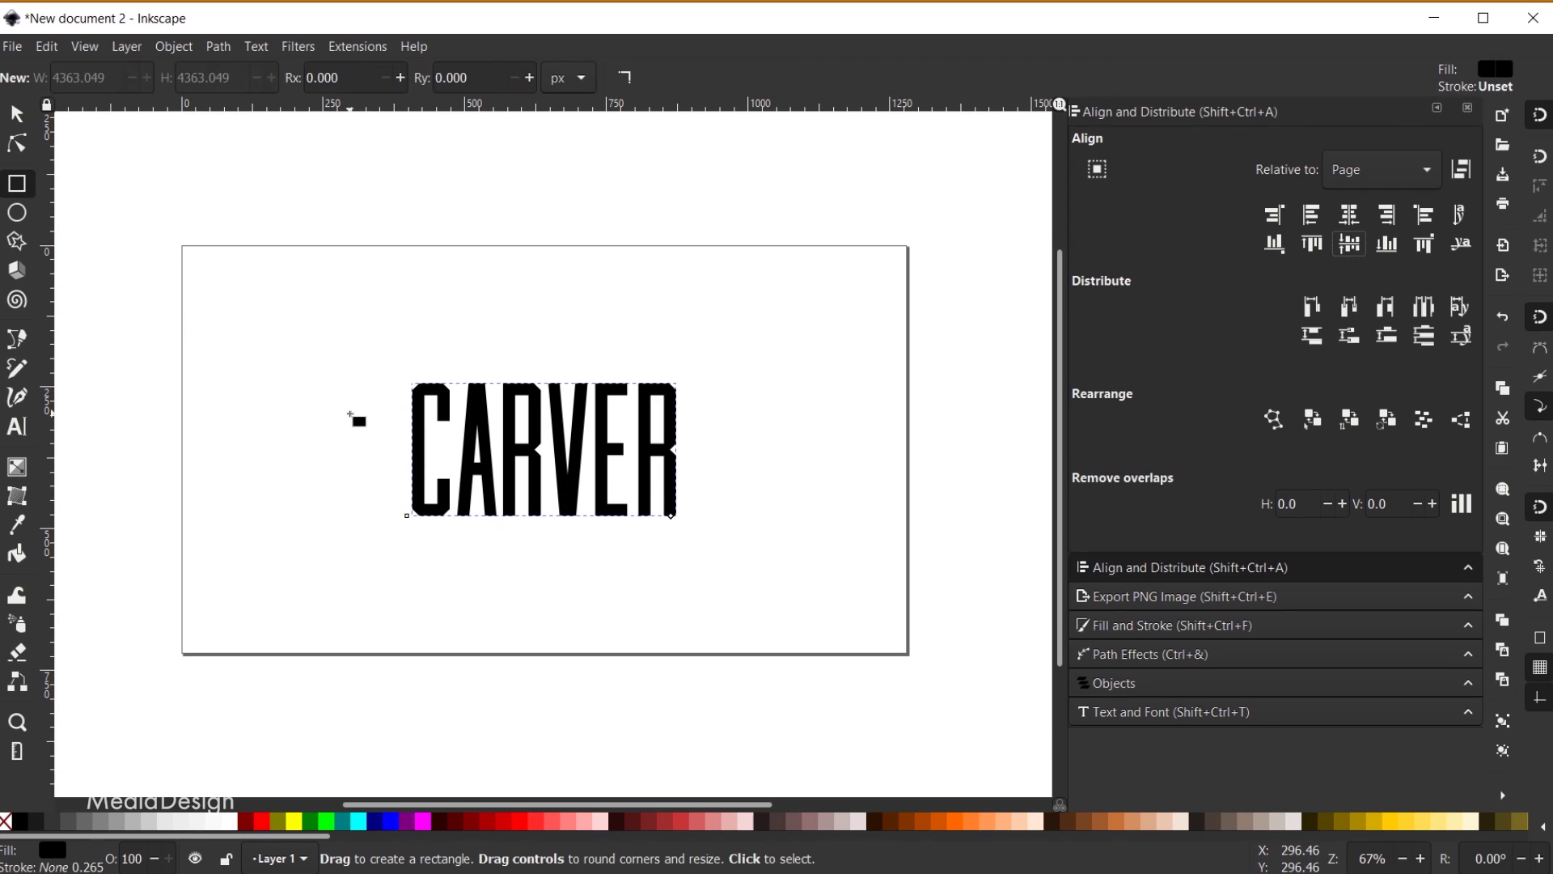
drag(322, 424, 777, 479)
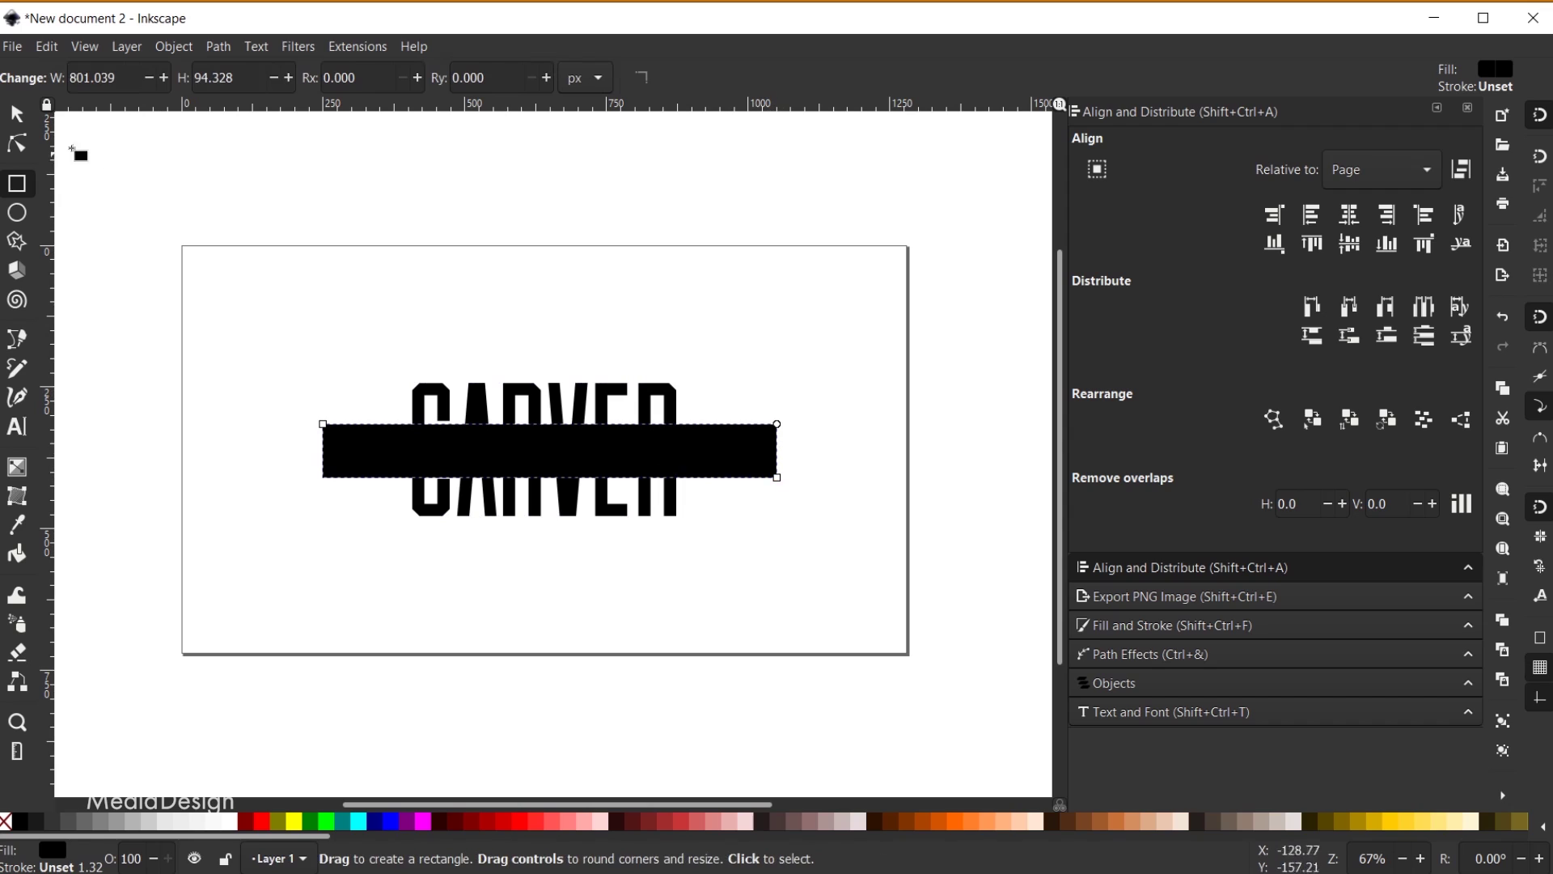
click(16, 114)
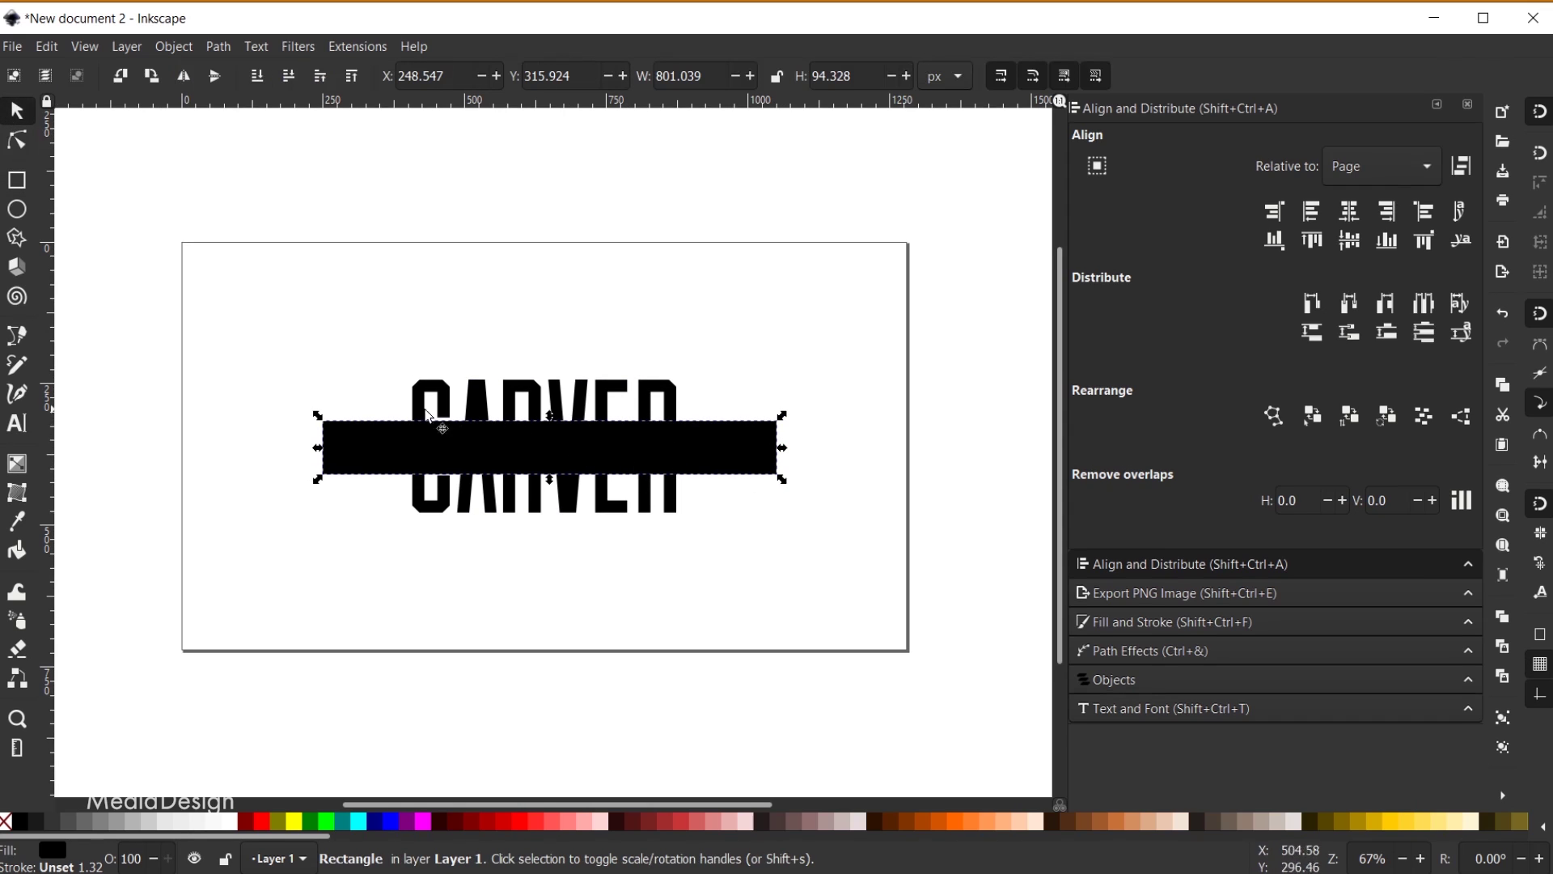
click(1352, 210)
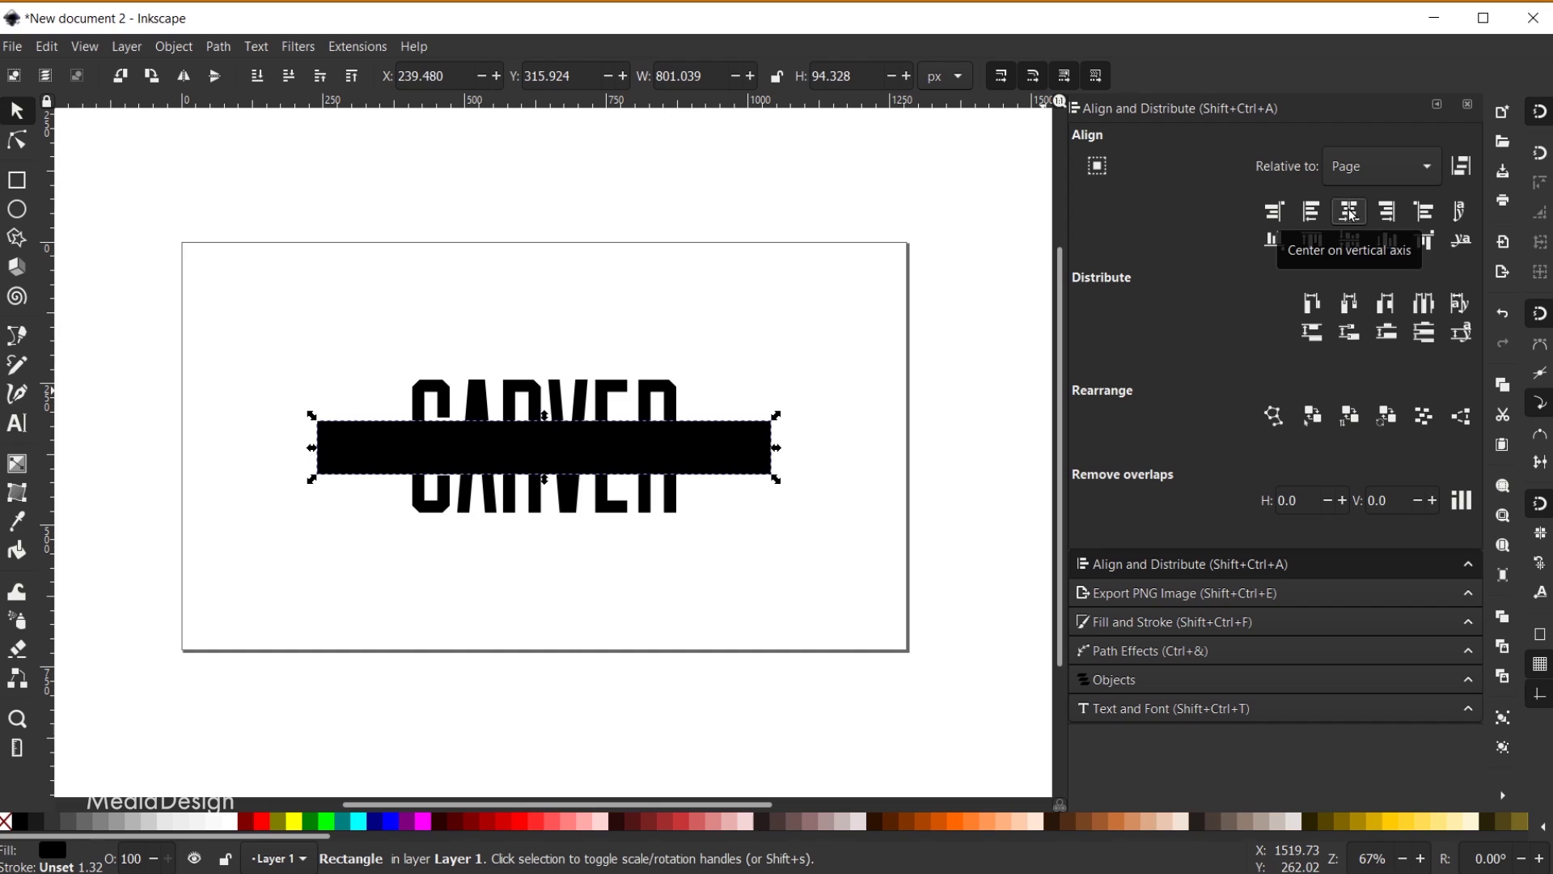
click(1350, 240)
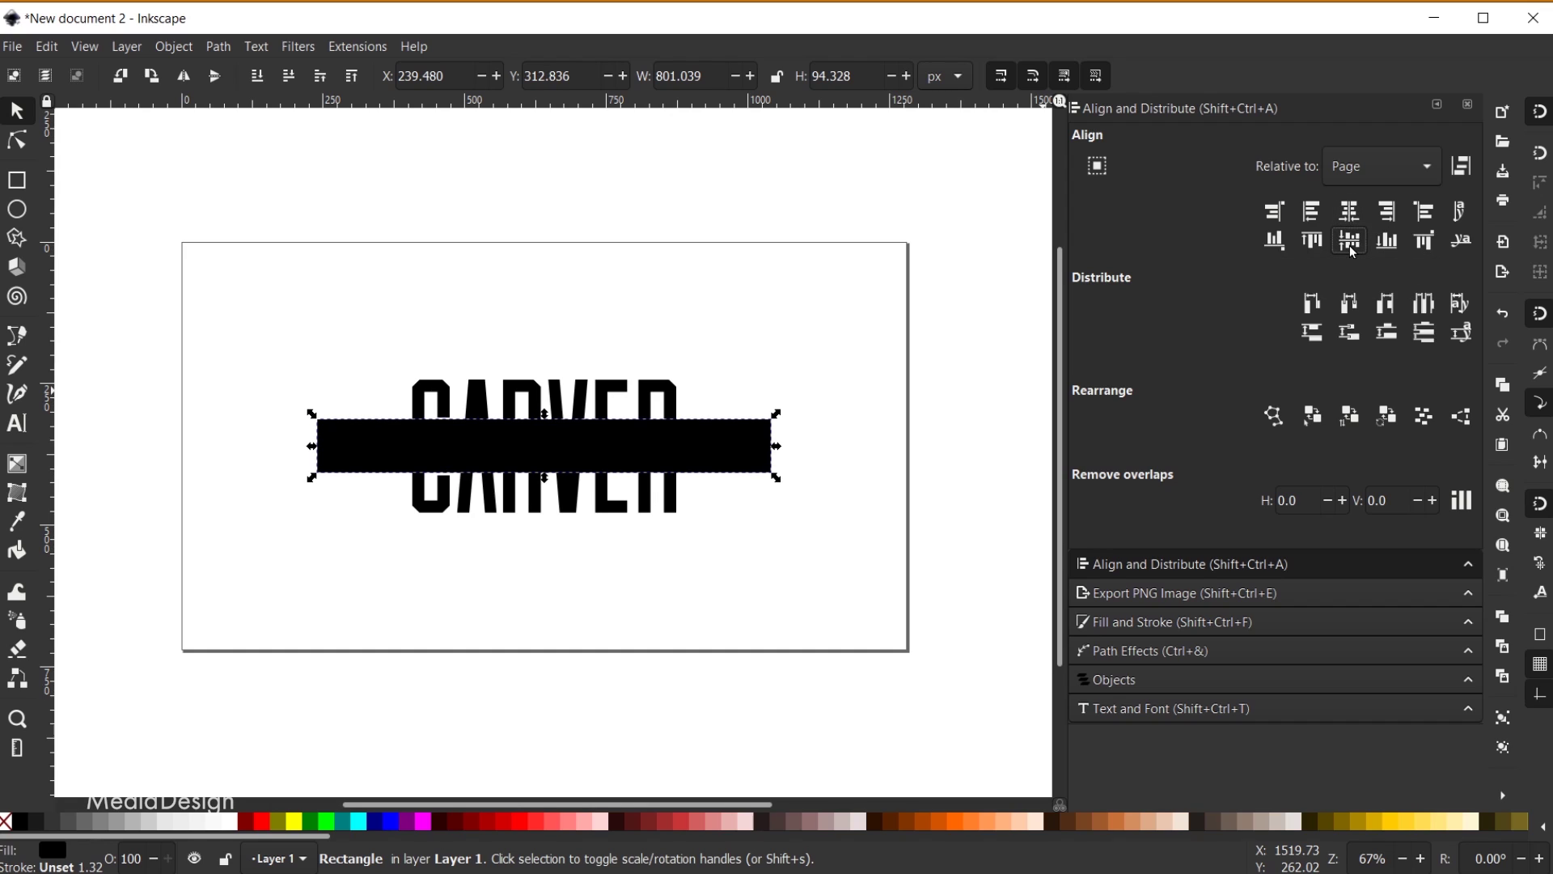
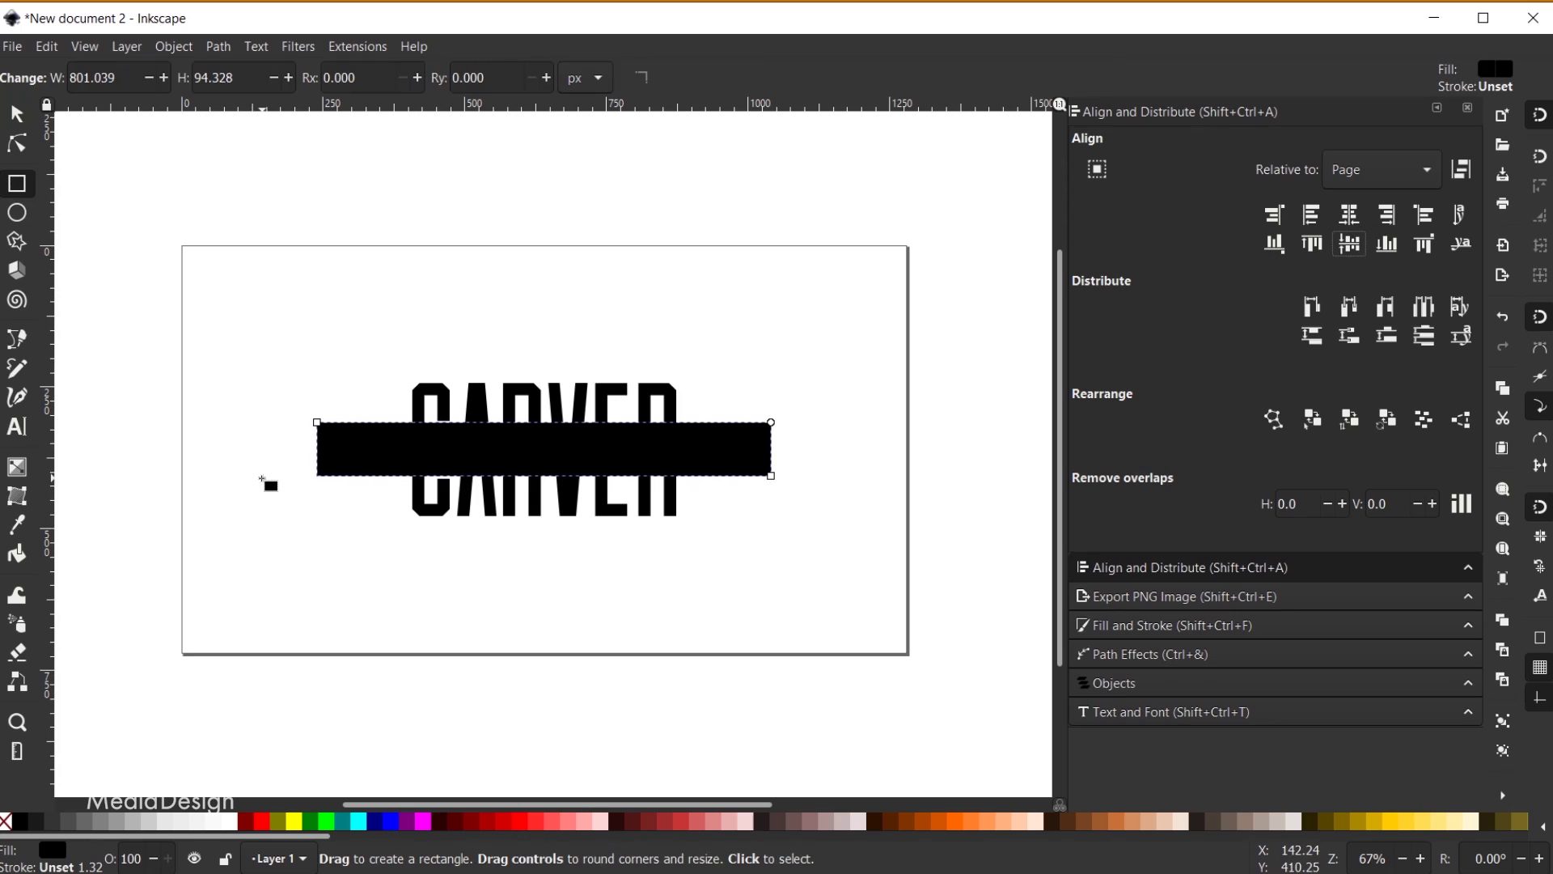
Draw a square about 132 px wide beside the bar's left end and rotate it 45° into a diamond
drag(239, 435, 284, 482)
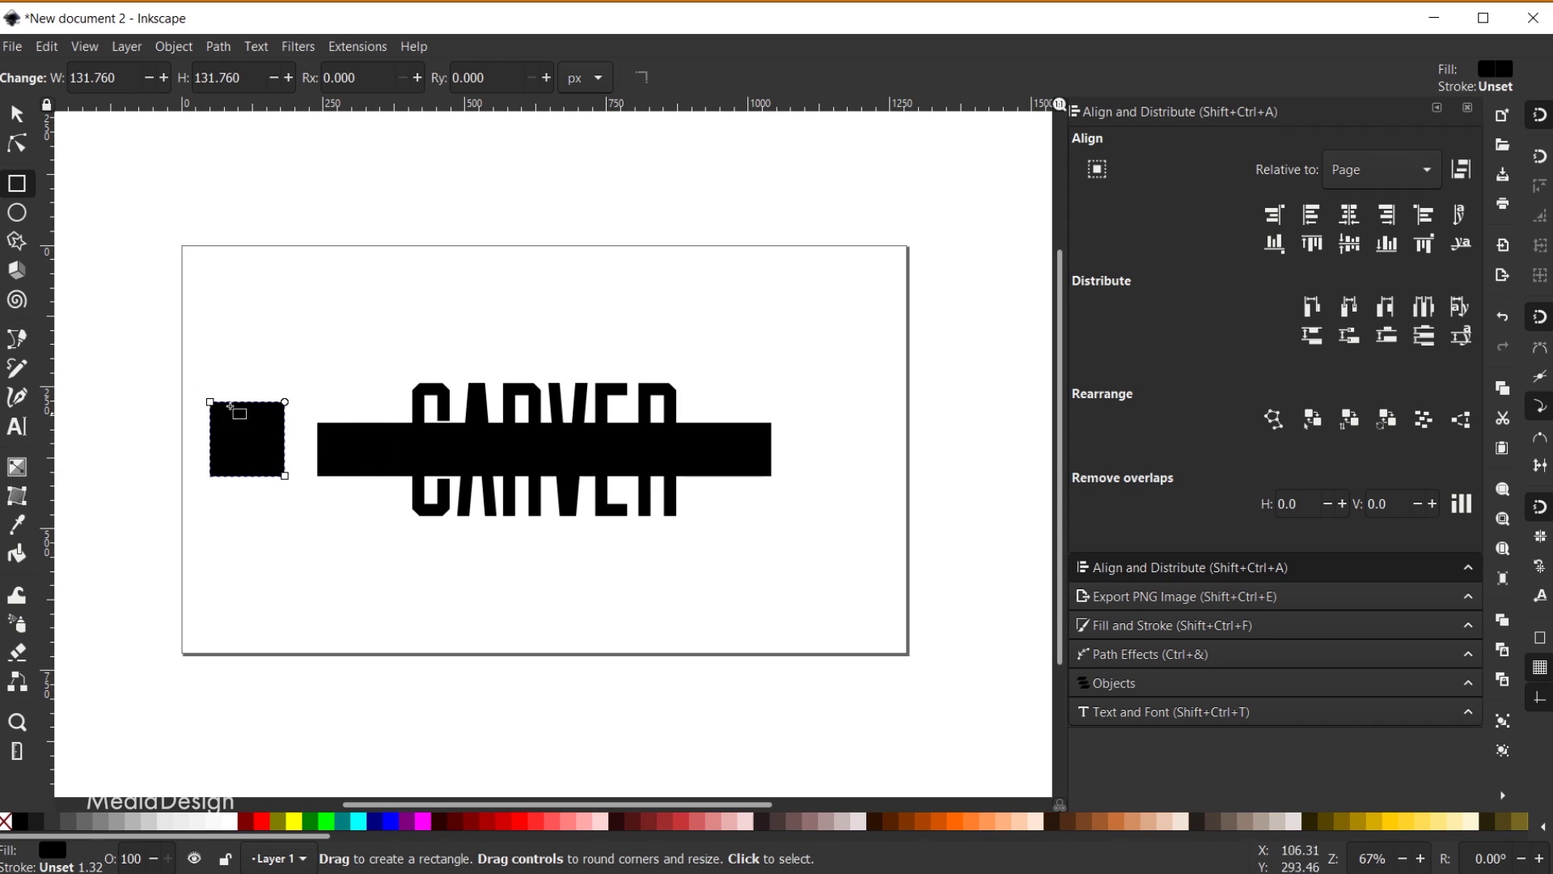
click(17, 116)
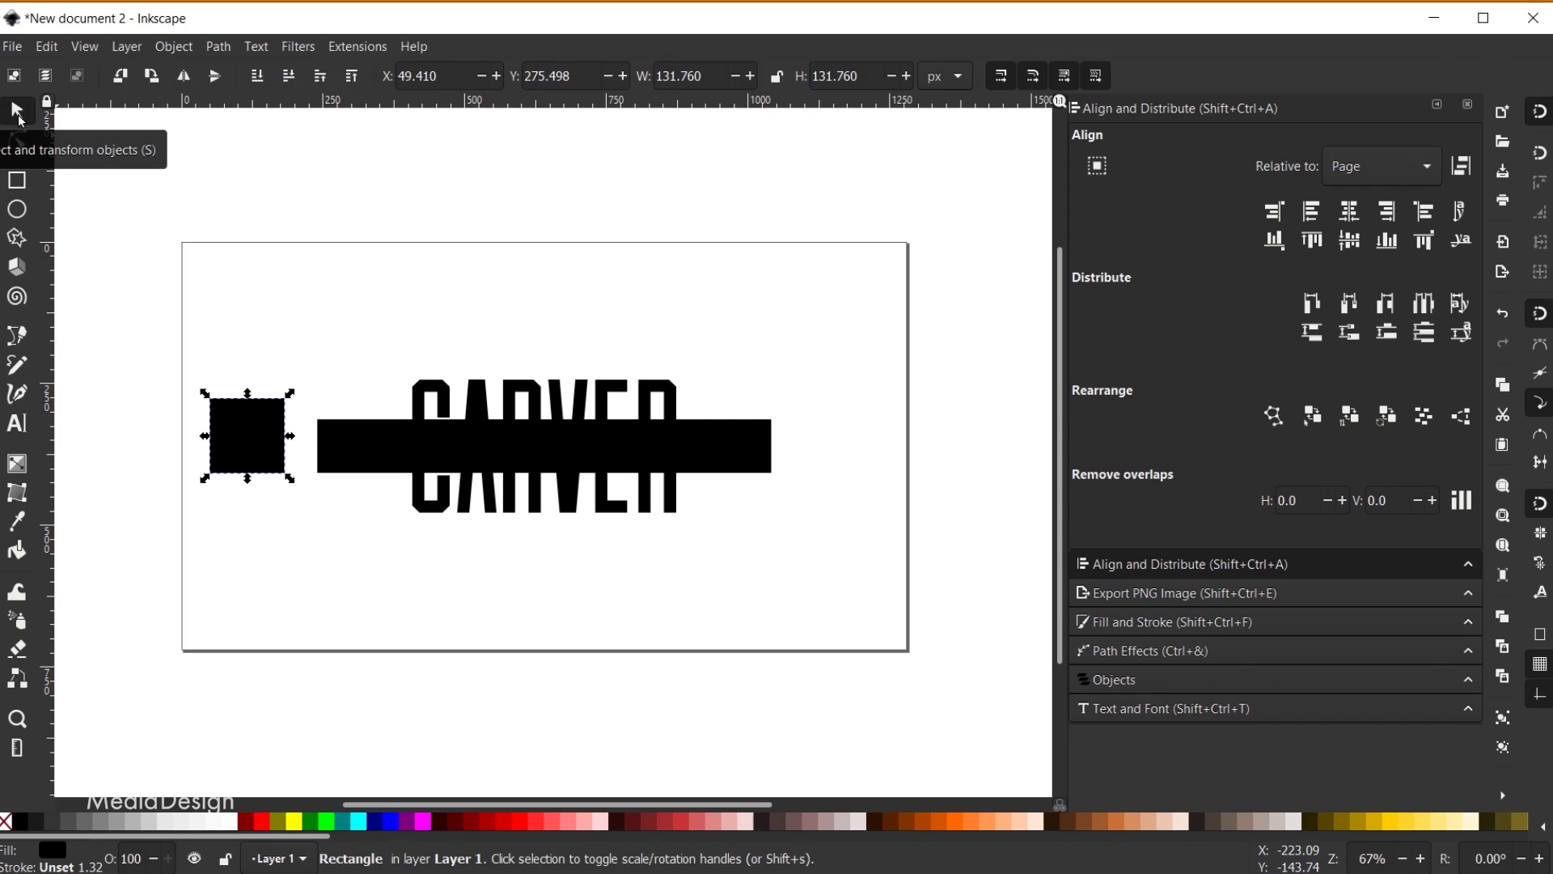
click(234, 421)
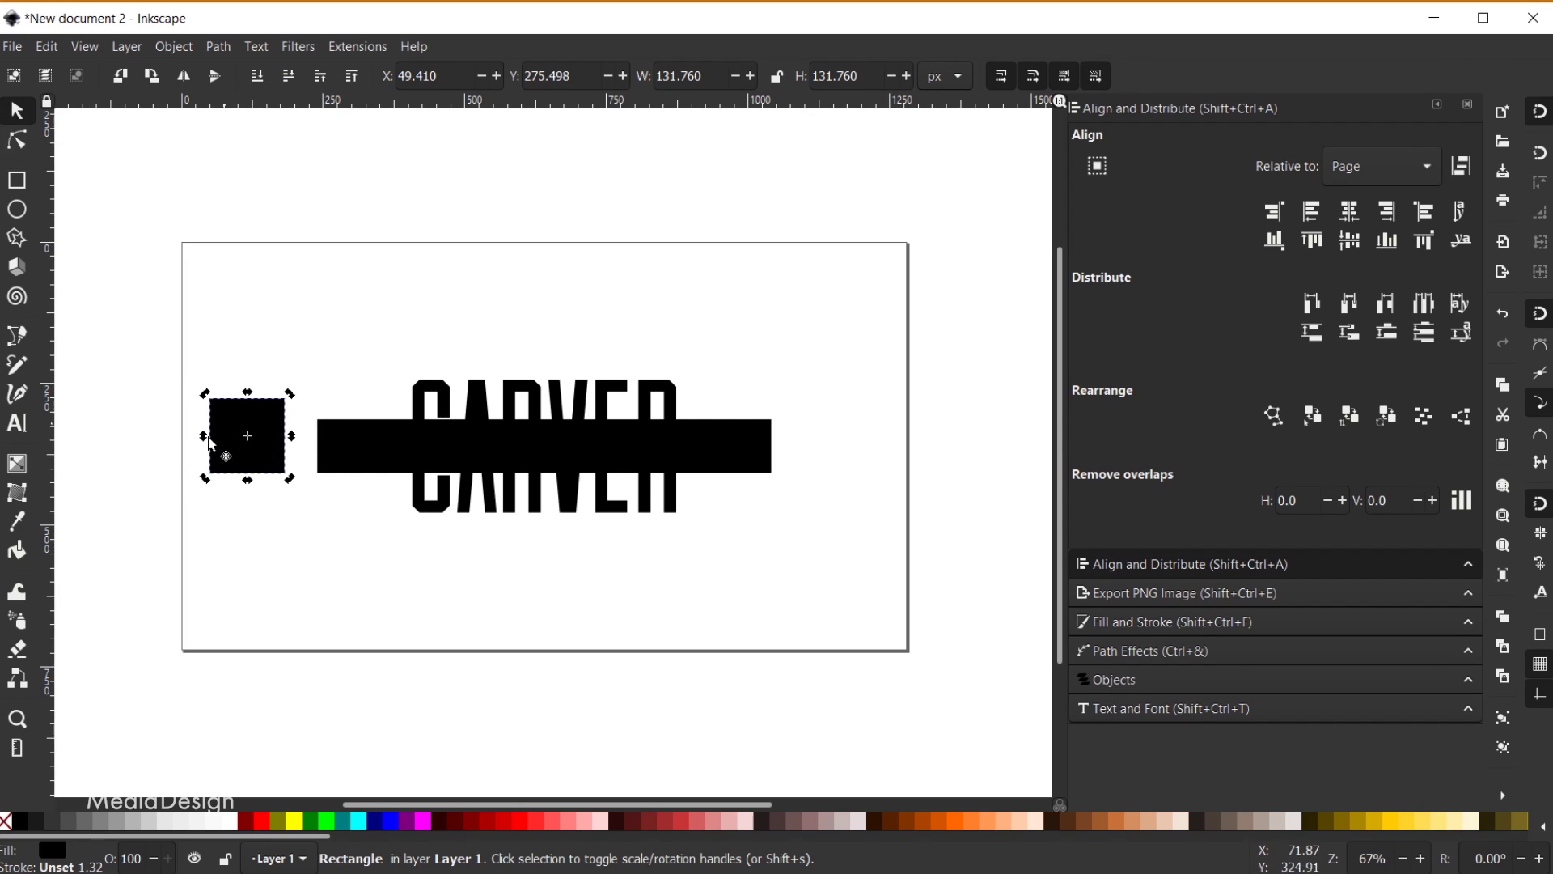
drag(205, 394, 185, 443)
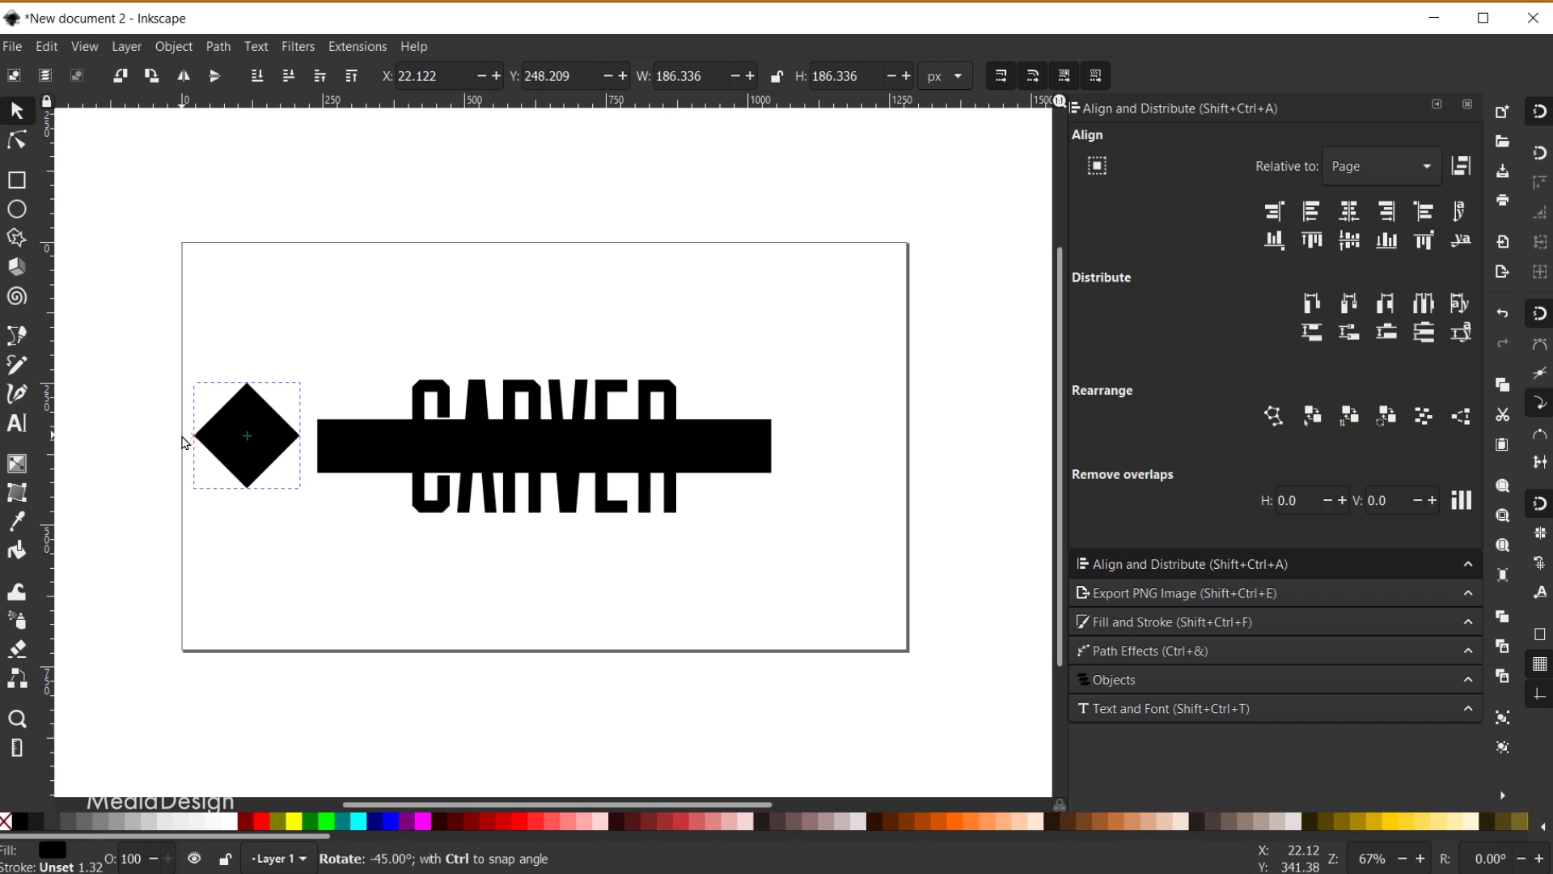
Place the diamond over the bar's left end, vertically centered on it, and put a copy over the right end
drag(185, 442, 297, 481)
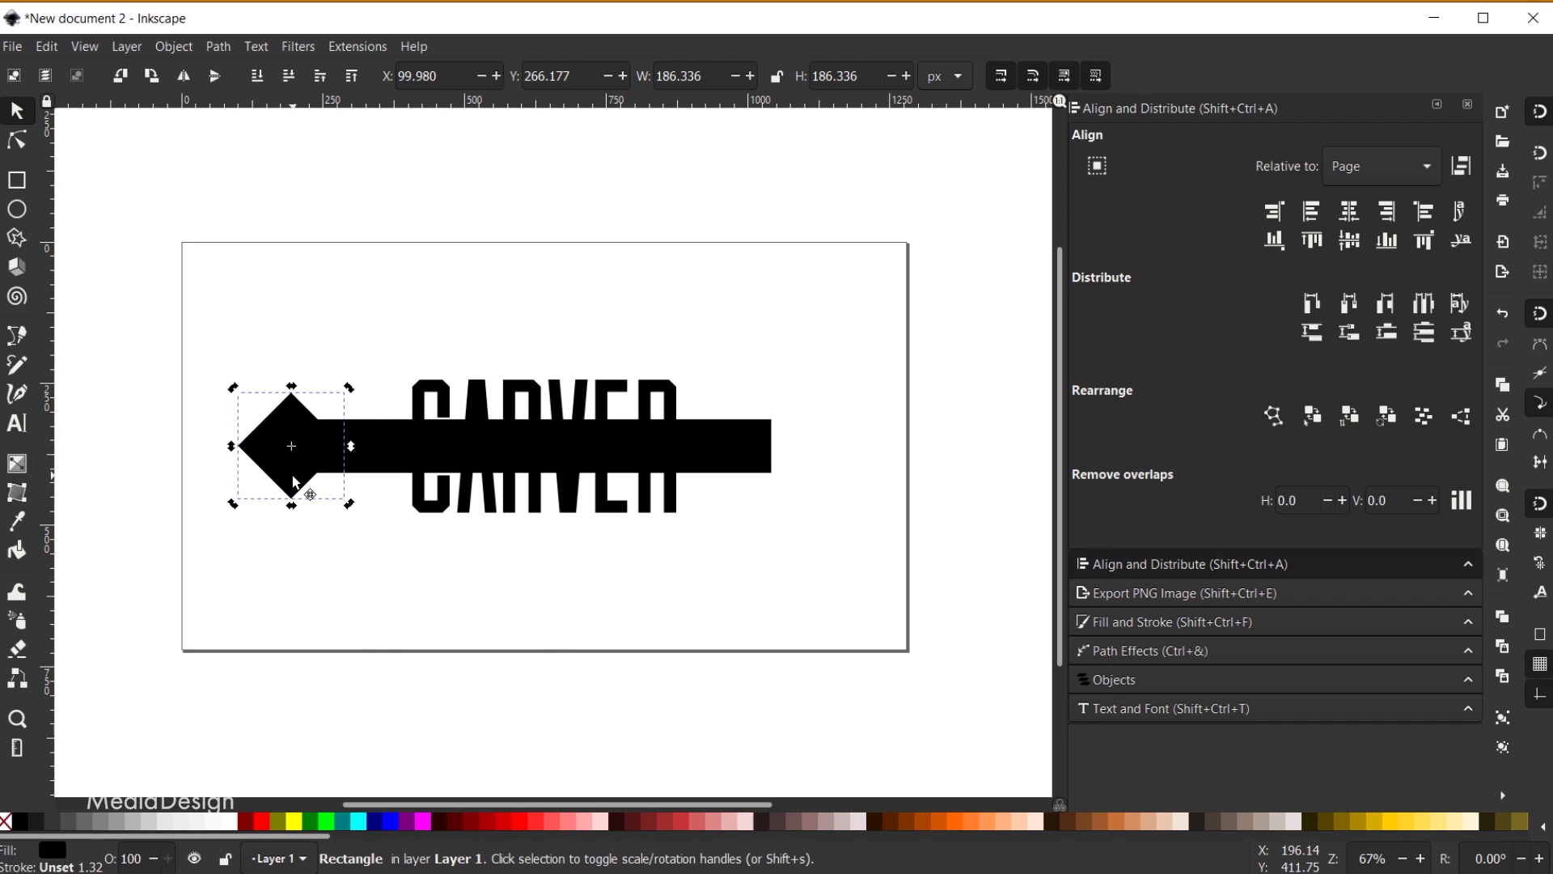
drag(295, 482, 804, 501)
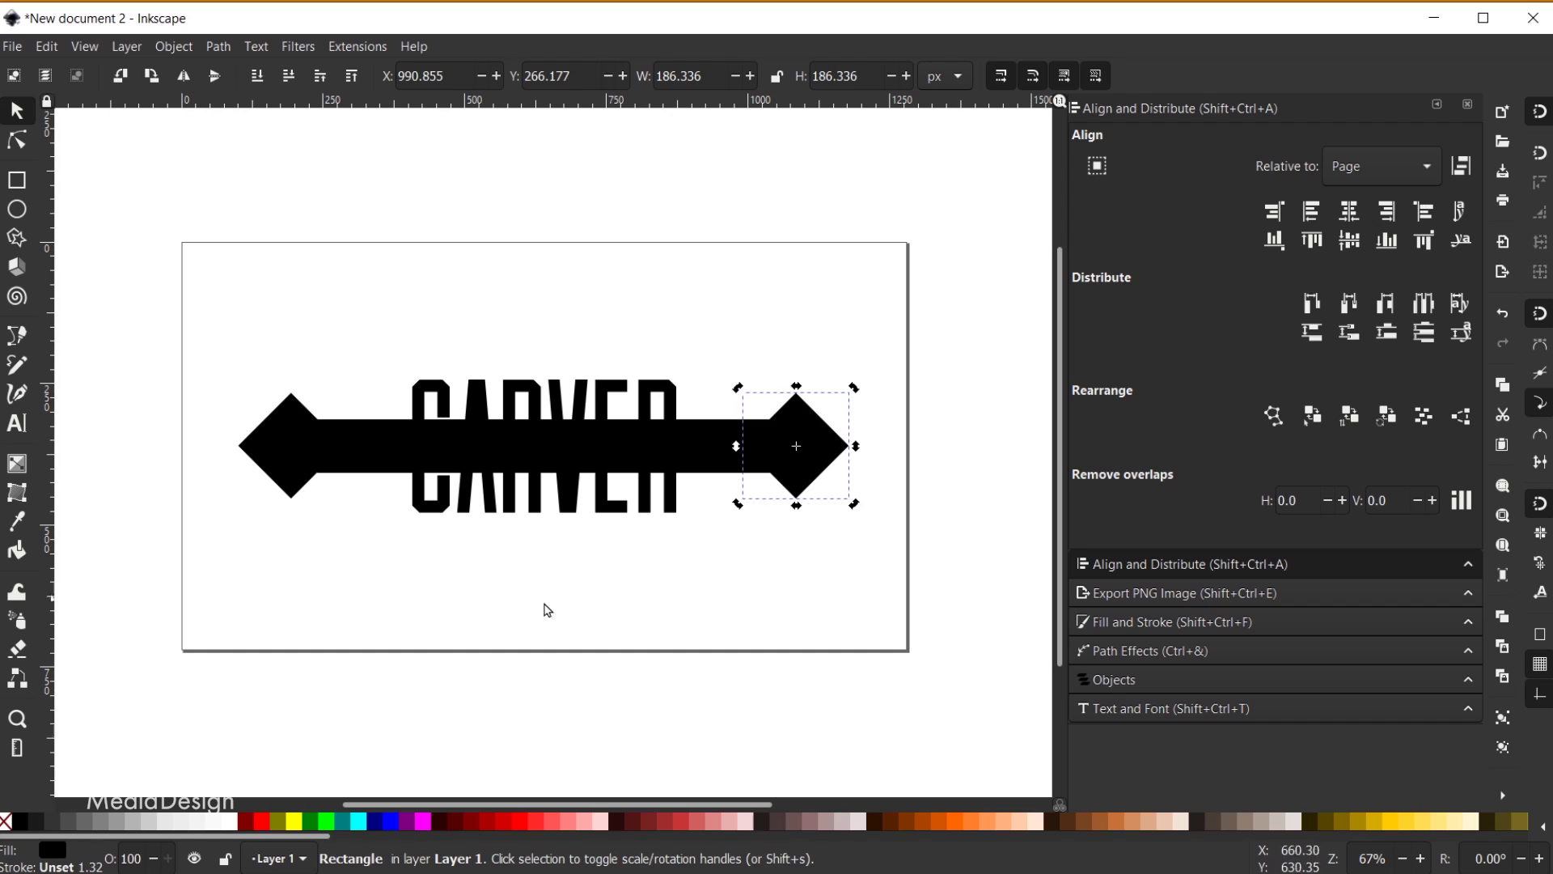
Subtract the left diamond from the bar with Difference to cut a V-shaped notch in its left end
click(288, 447)
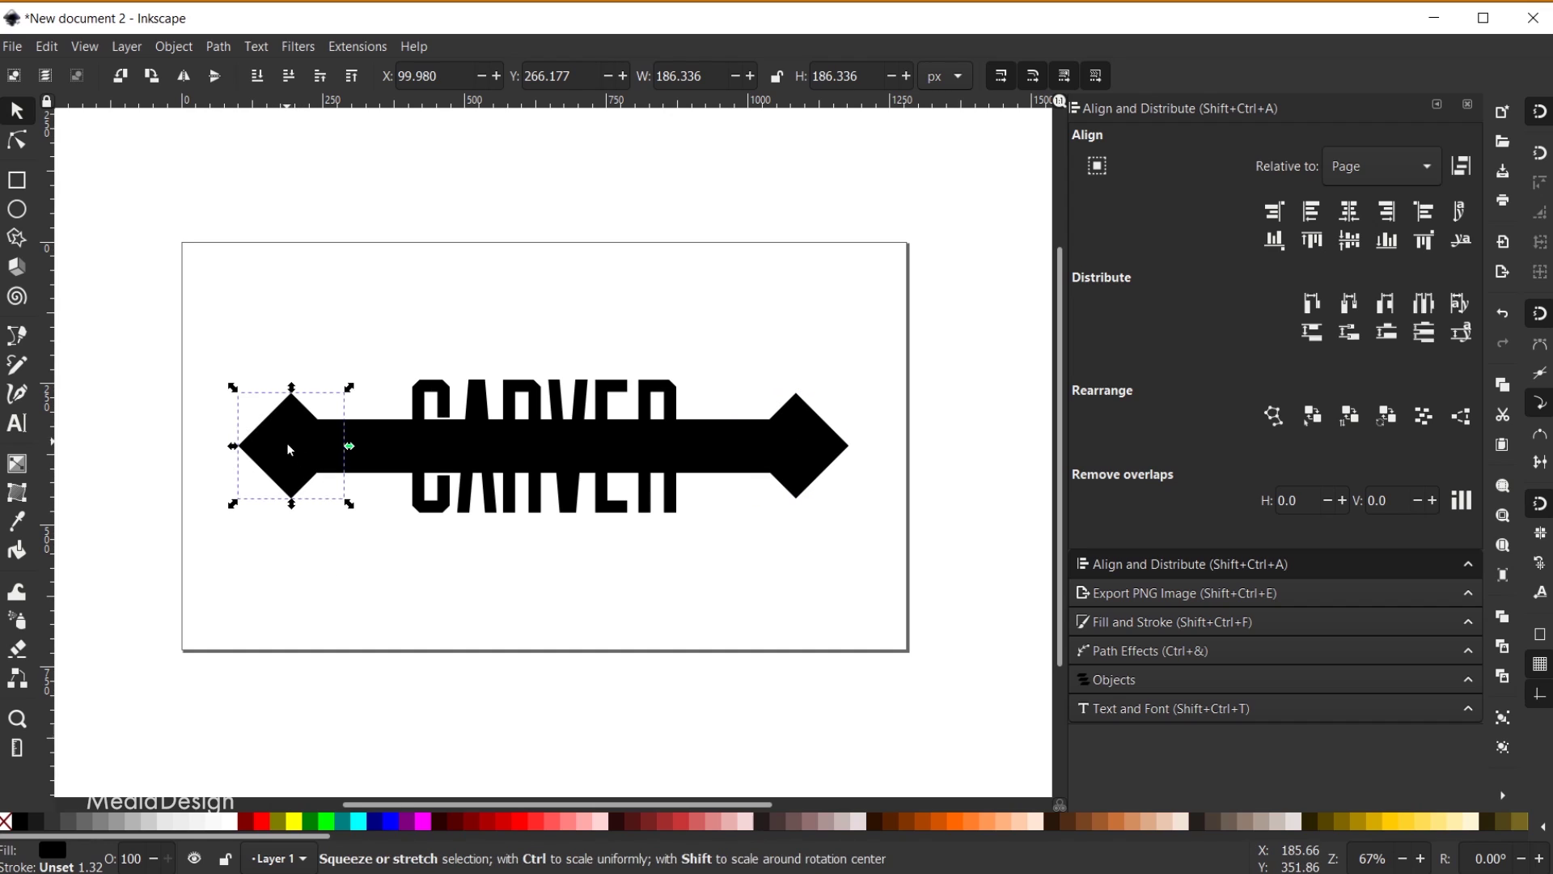
key(shift)
shift+click(385, 449)
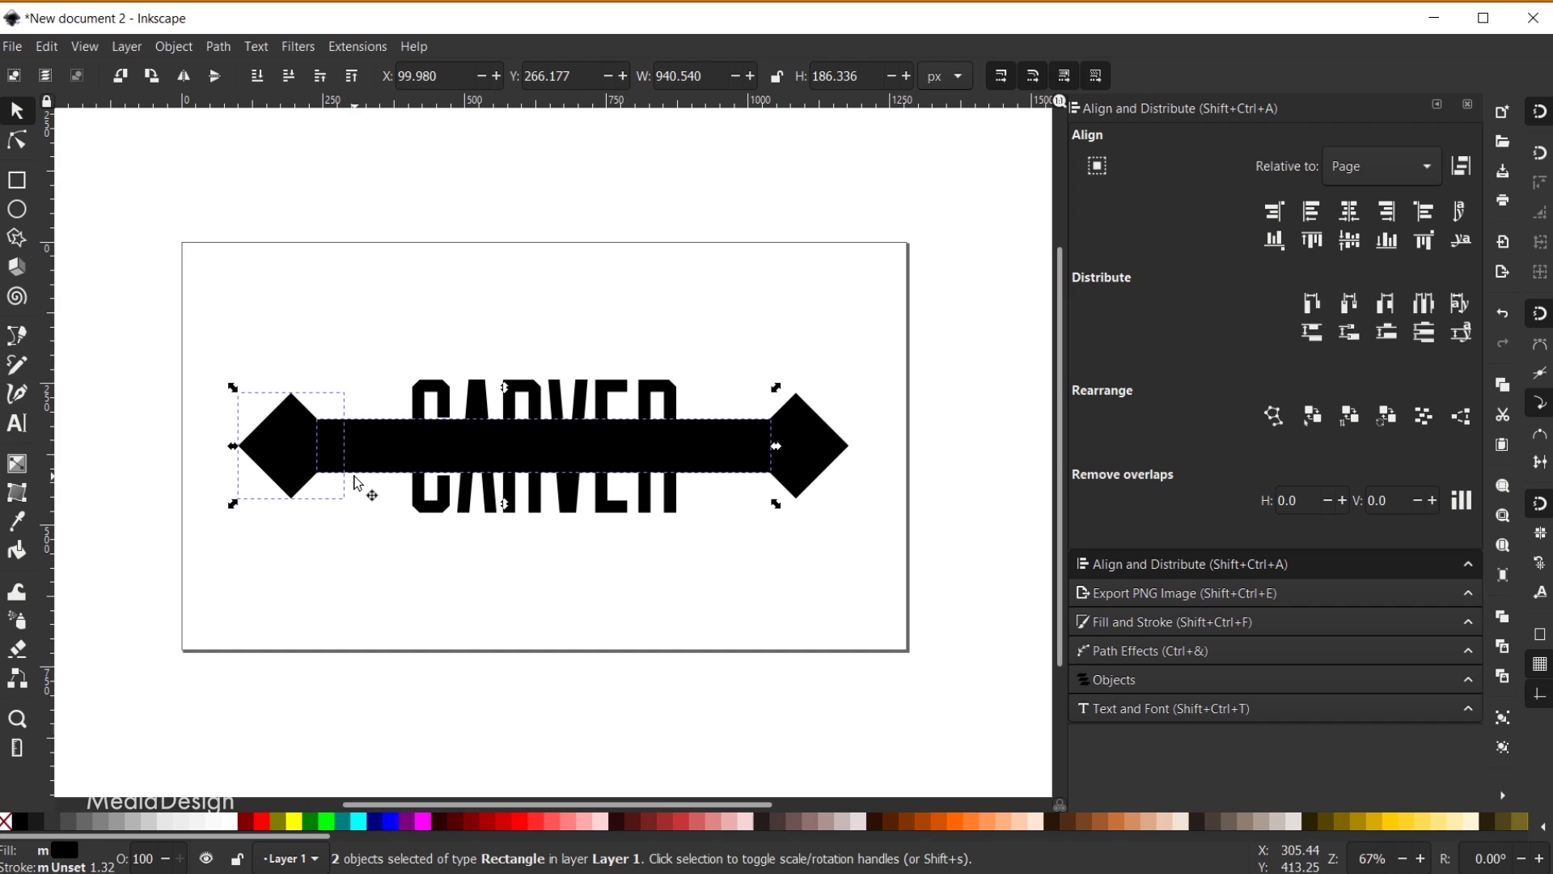
scroll(388, 461, left, 1)
click(221, 47)
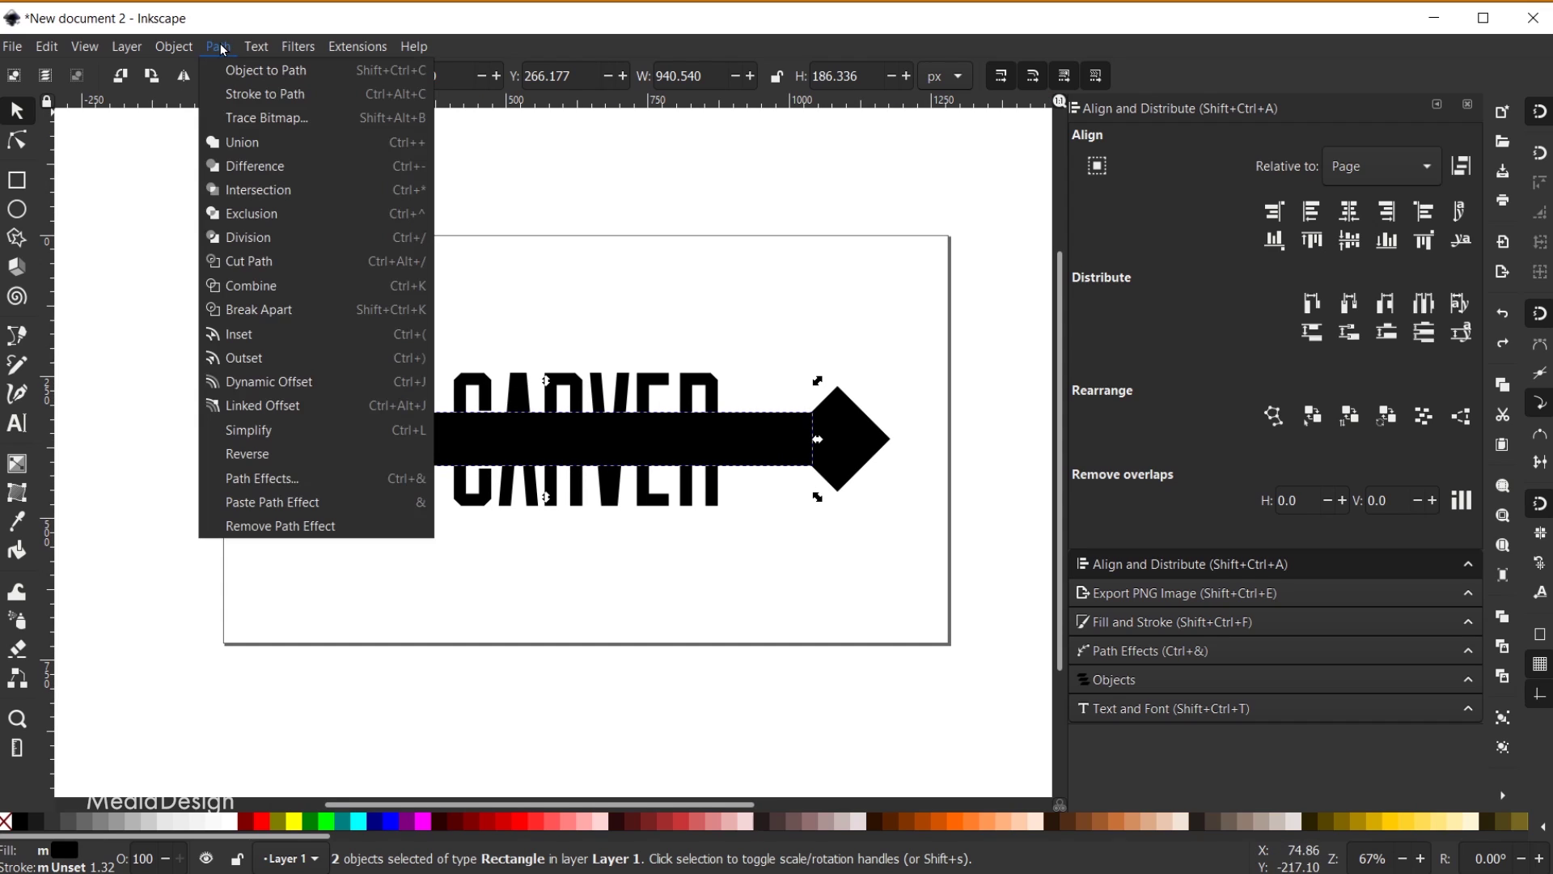
click(231, 166)
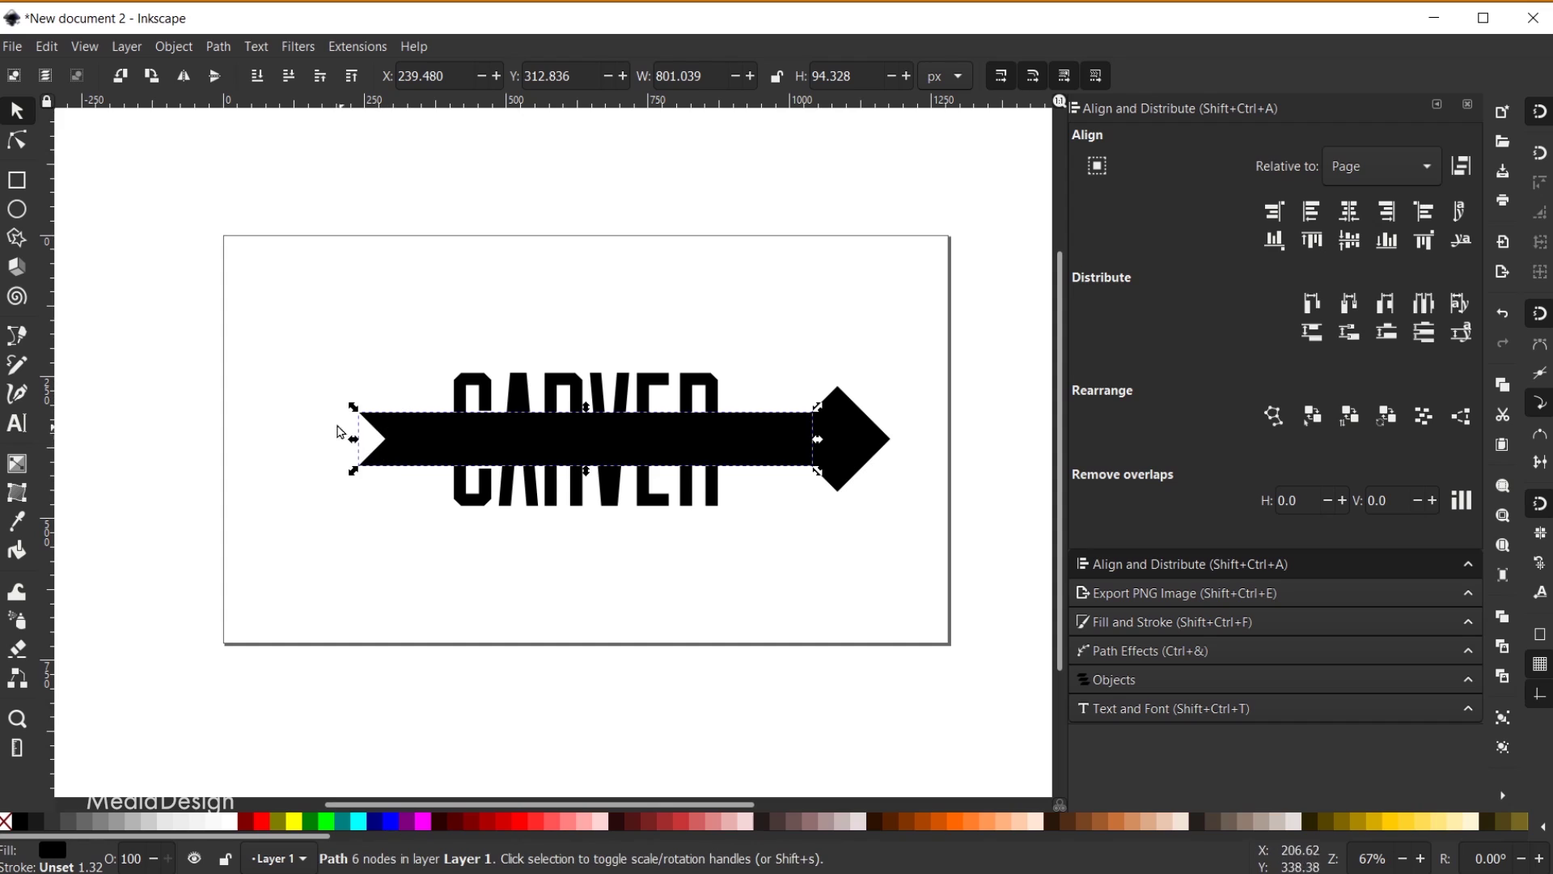
Subtract the right diamond from the bar with Difference to cut a matching notch in its right end
shift+click(855, 440)
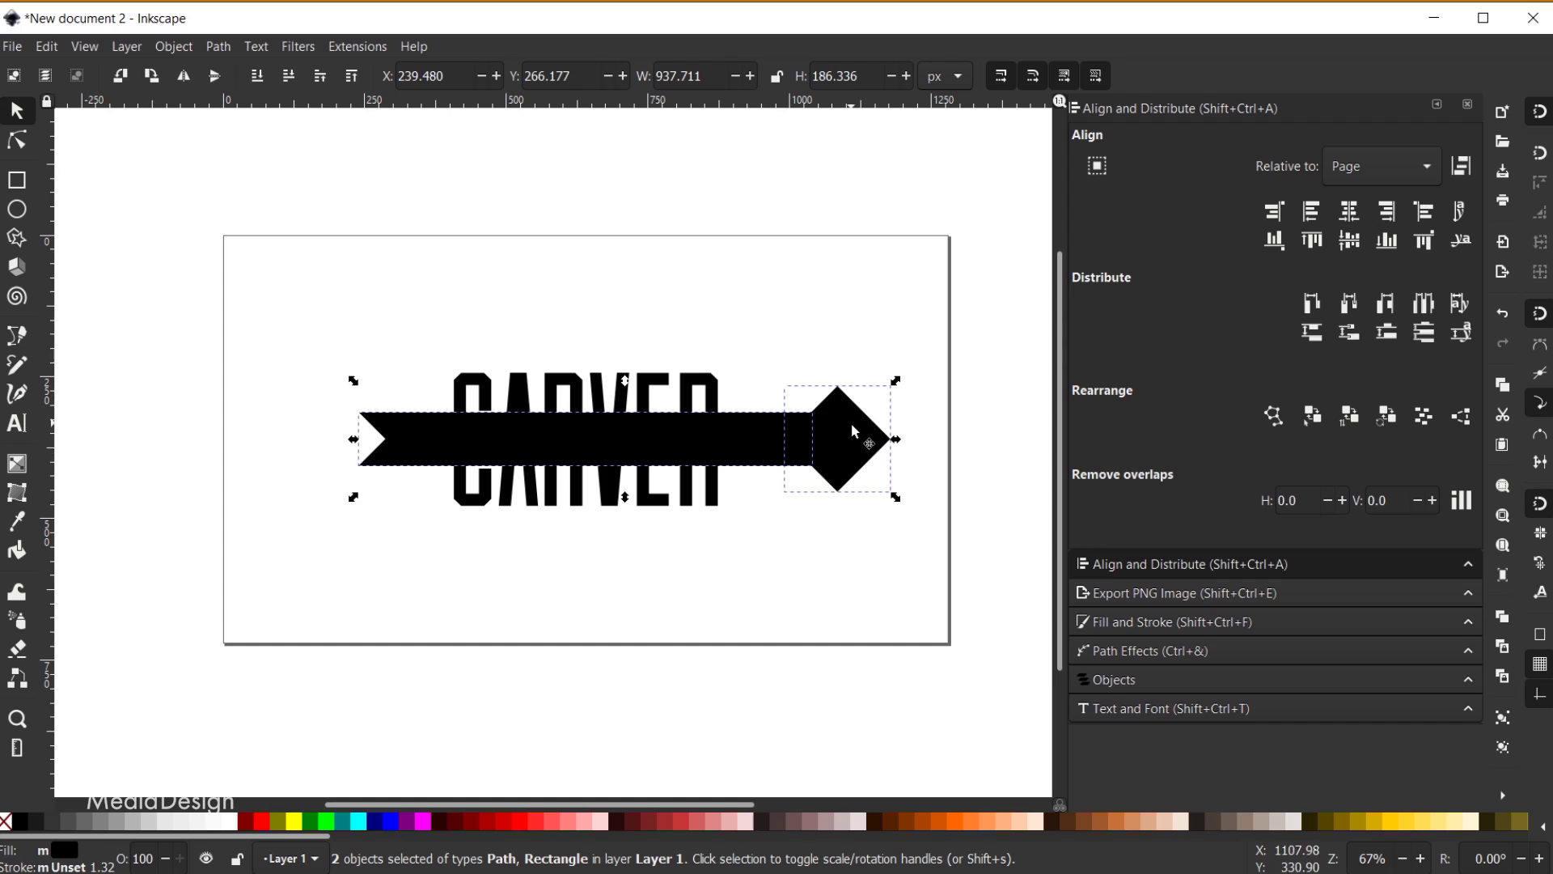
click(219, 47)
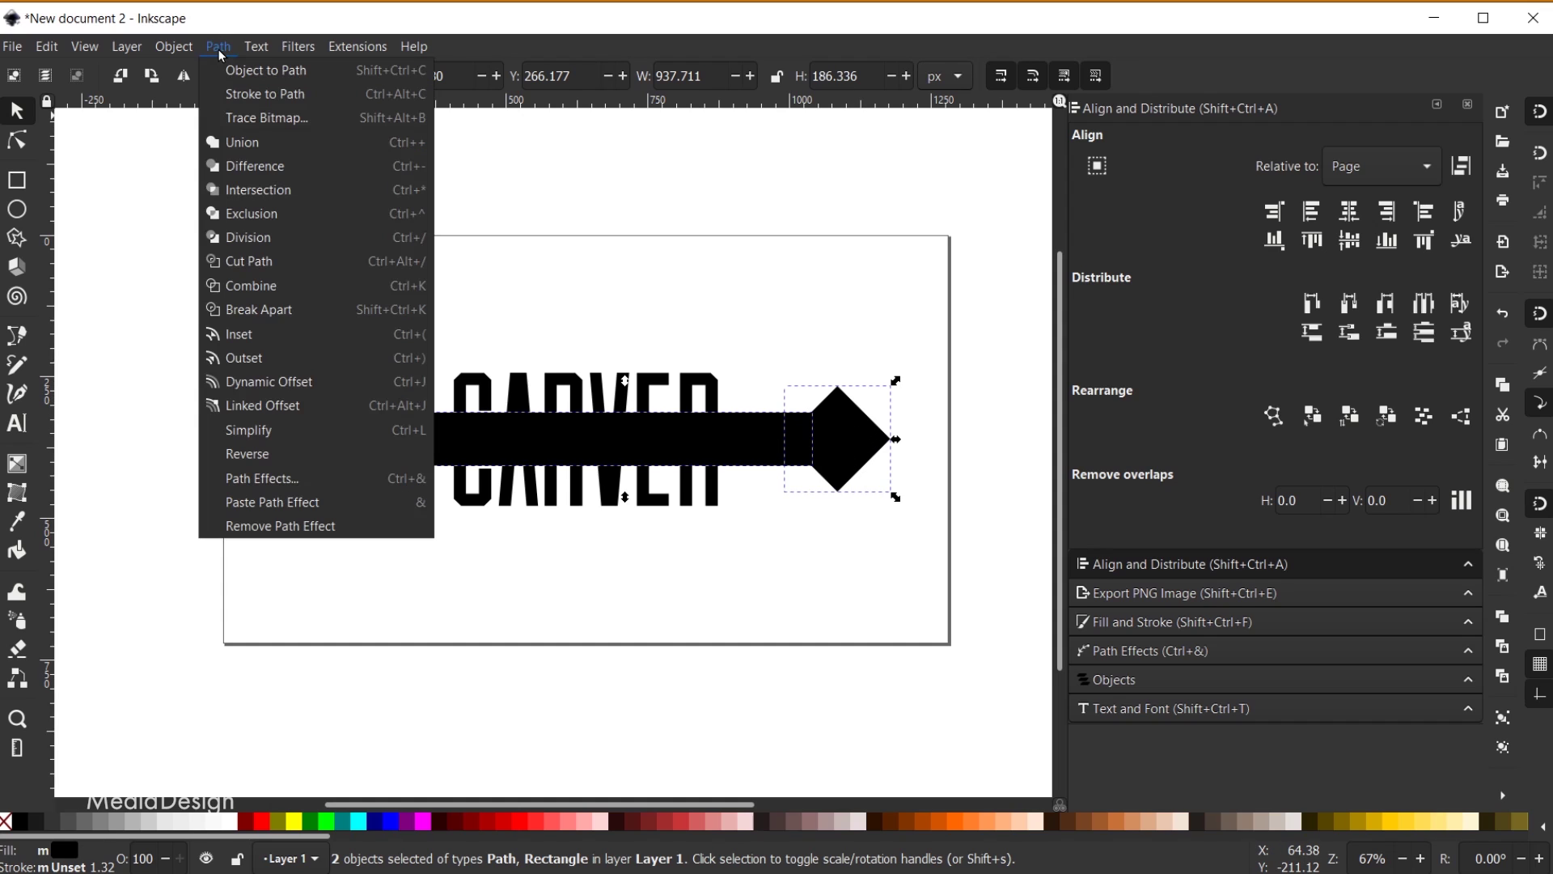
click(235, 167)
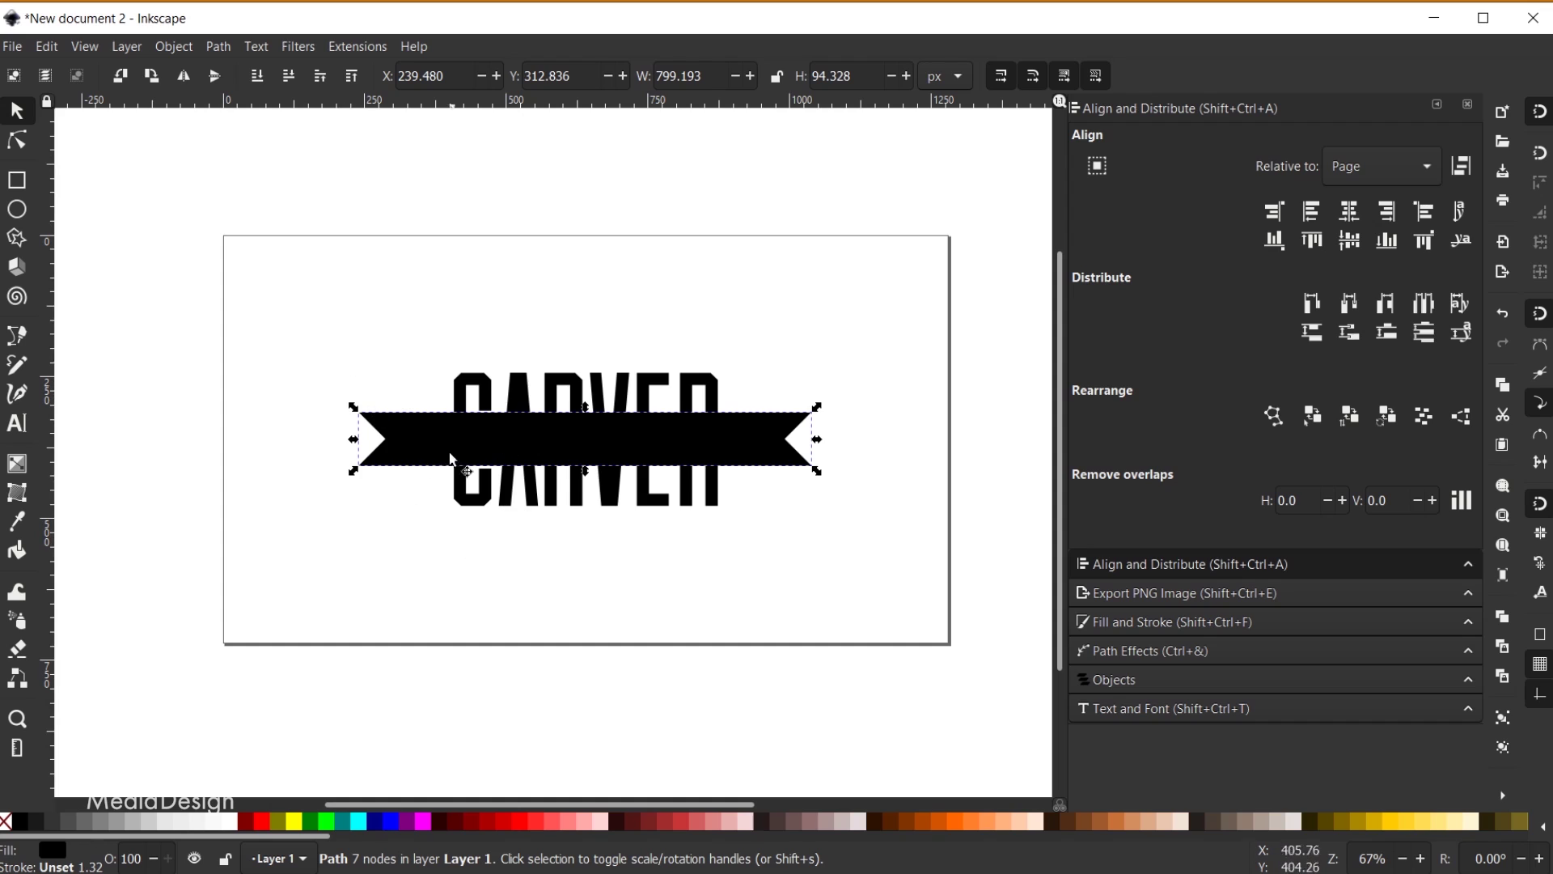
Place the banner behind the CARVER text with a medium gray fill and center it horizontally on the page
click(101, 832)
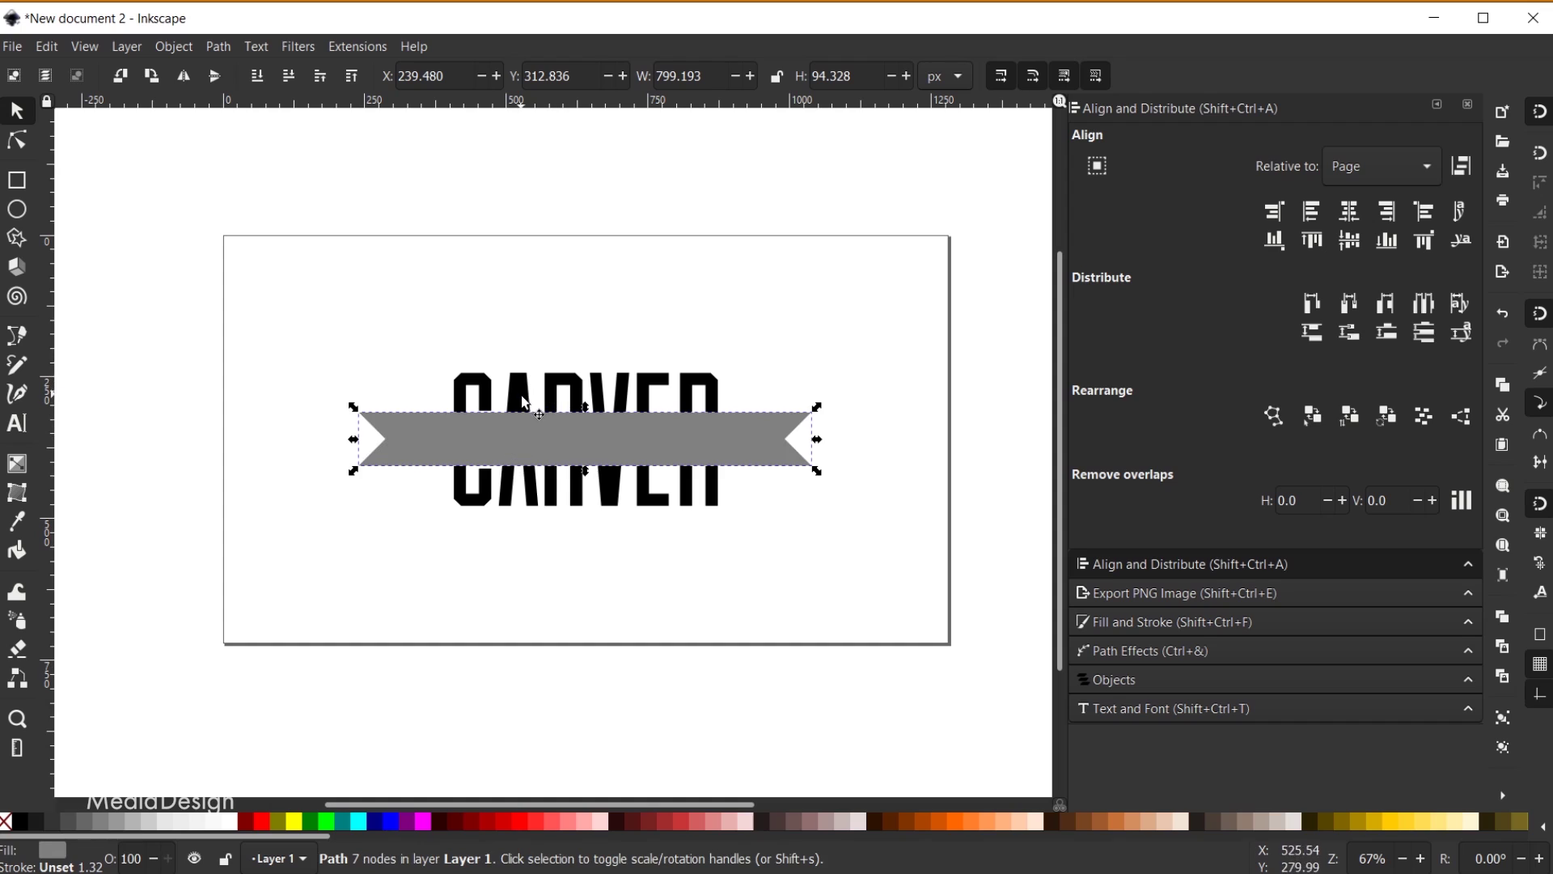
click(255, 77)
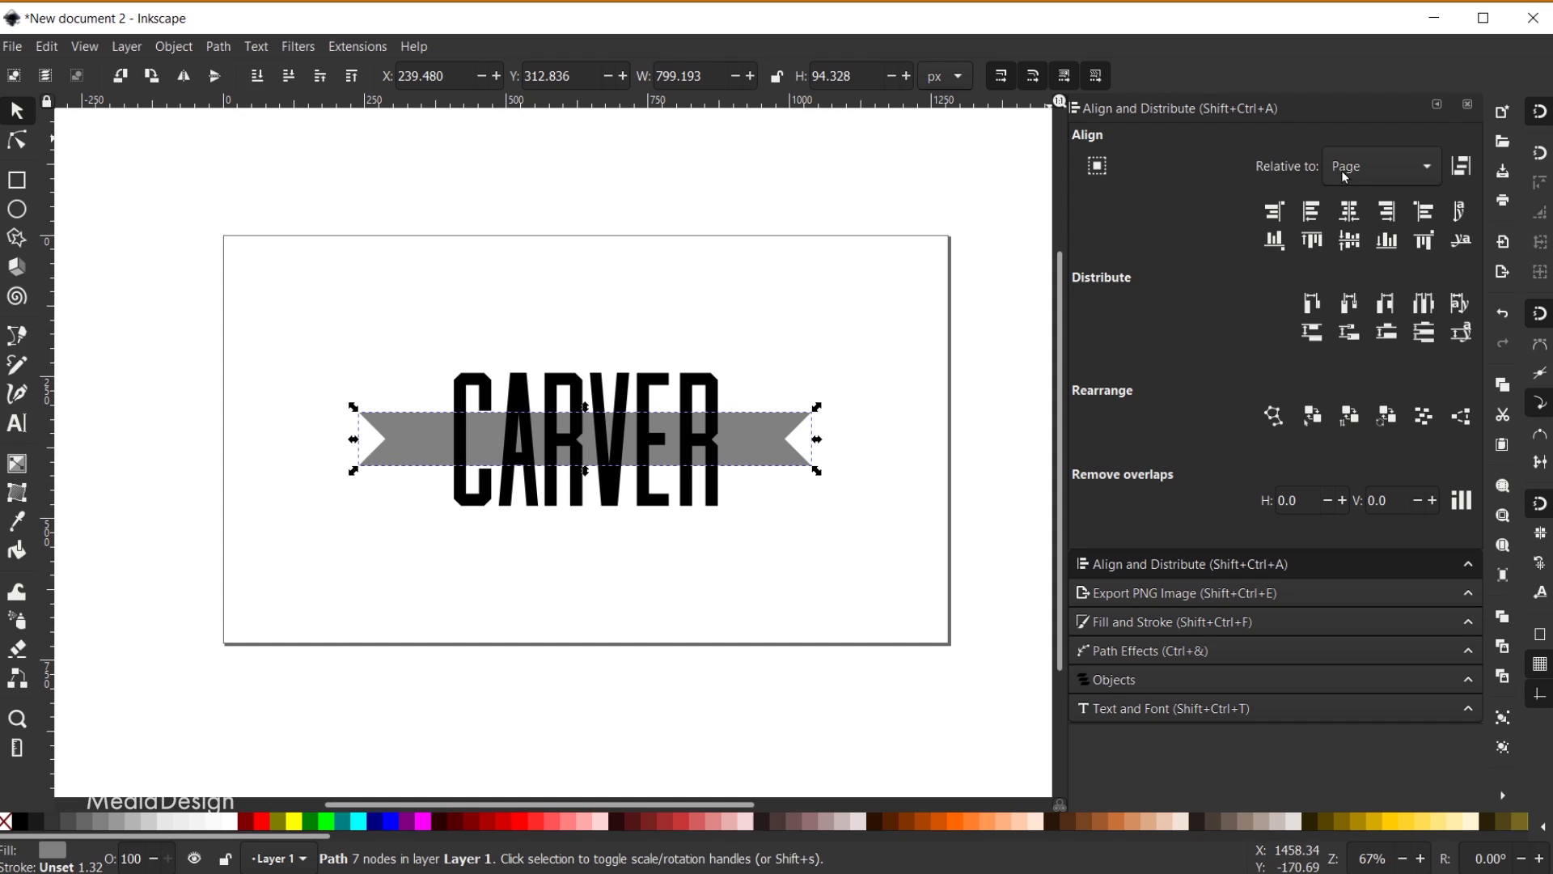
click(1350, 214)
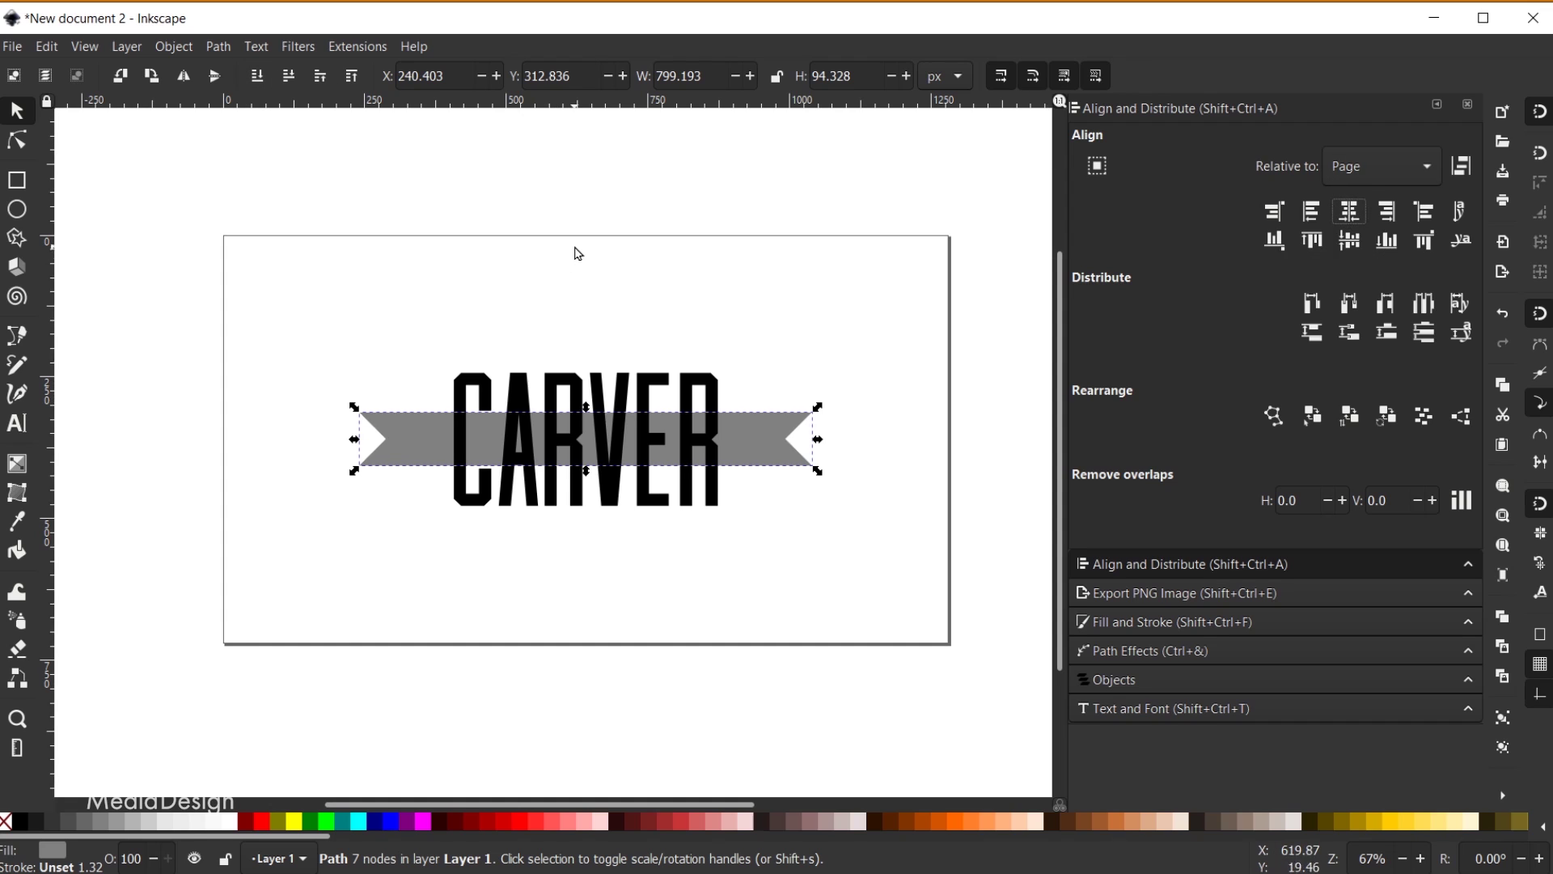
click(496, 208)
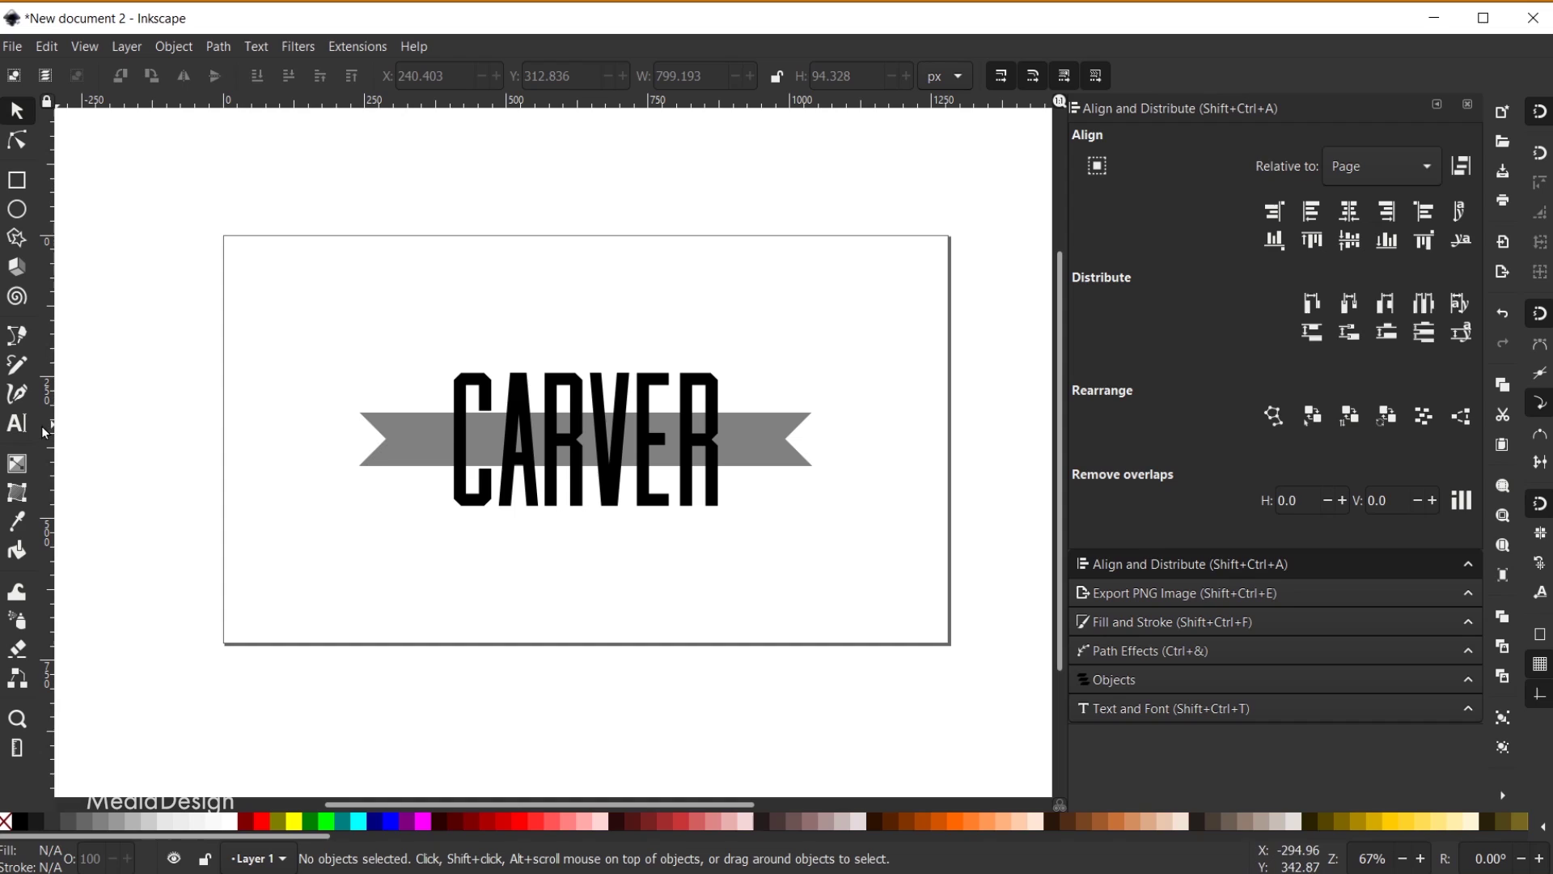
Add the text THE SILVER above the CARVER title with the Text tool
click(17, 423)
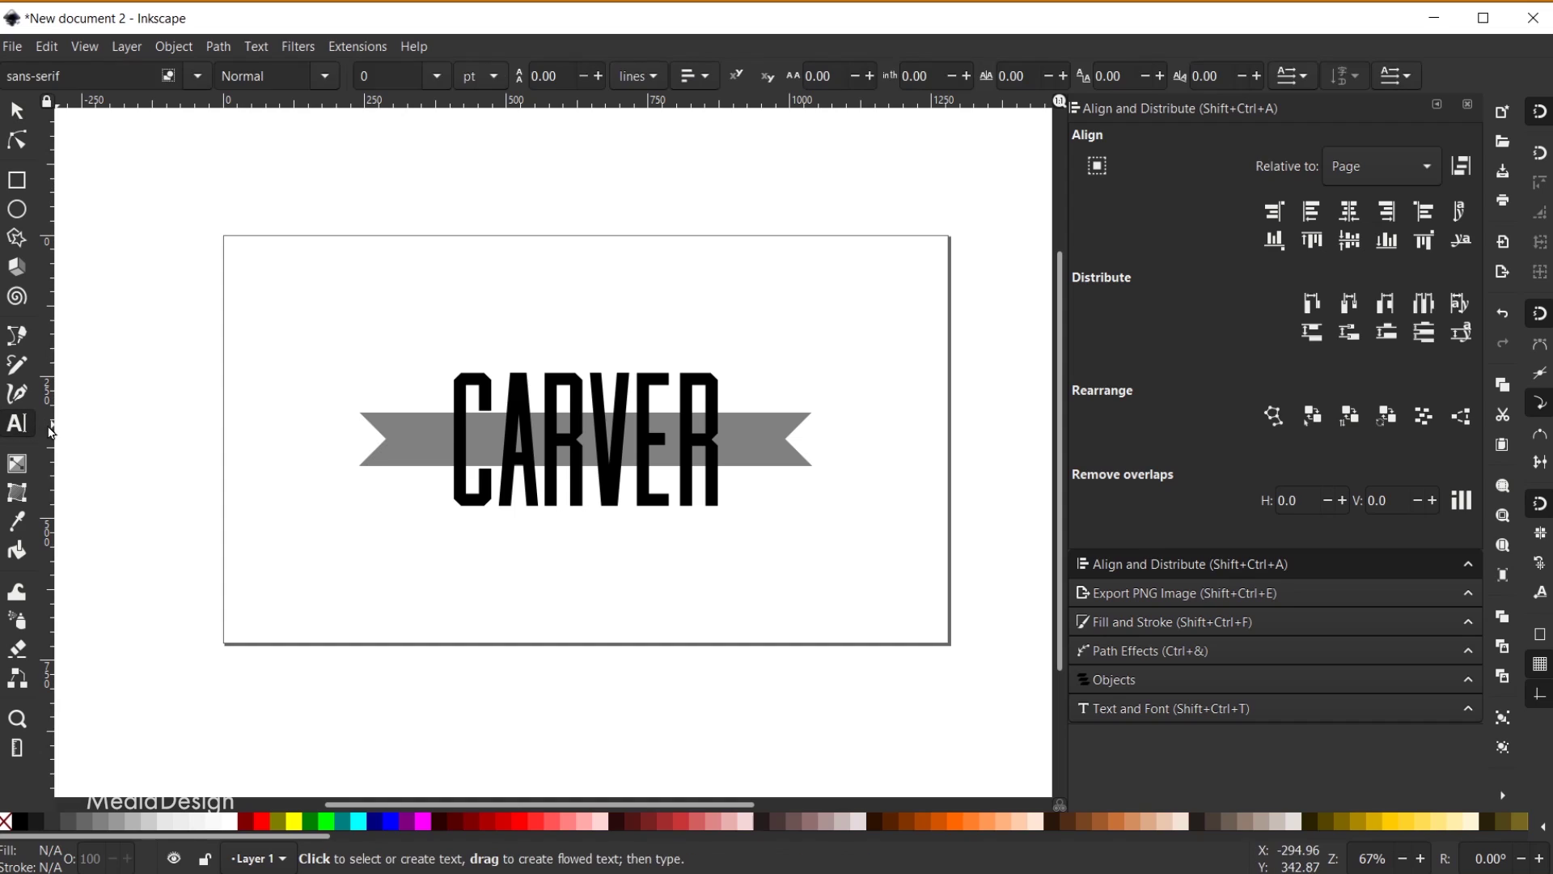
click(505, 328)
text(THE CILV)
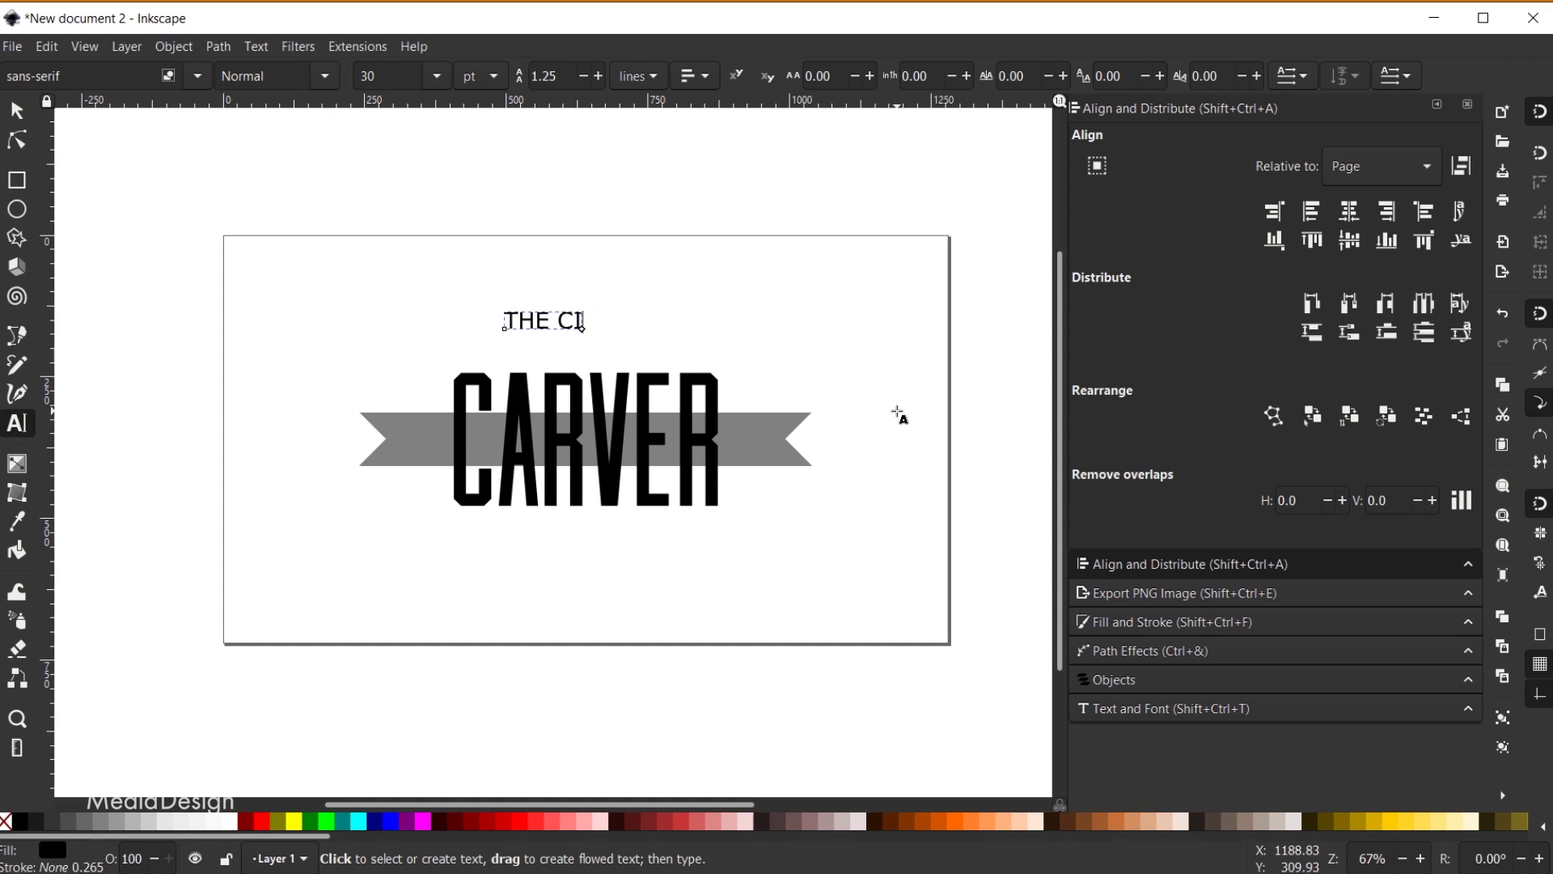
key(BackSpace)
key(BackSpace)
text(SILVER)
Apply the Cast Iron font to the whole THE SILVER text and select it as an object
key(ctrl+a)
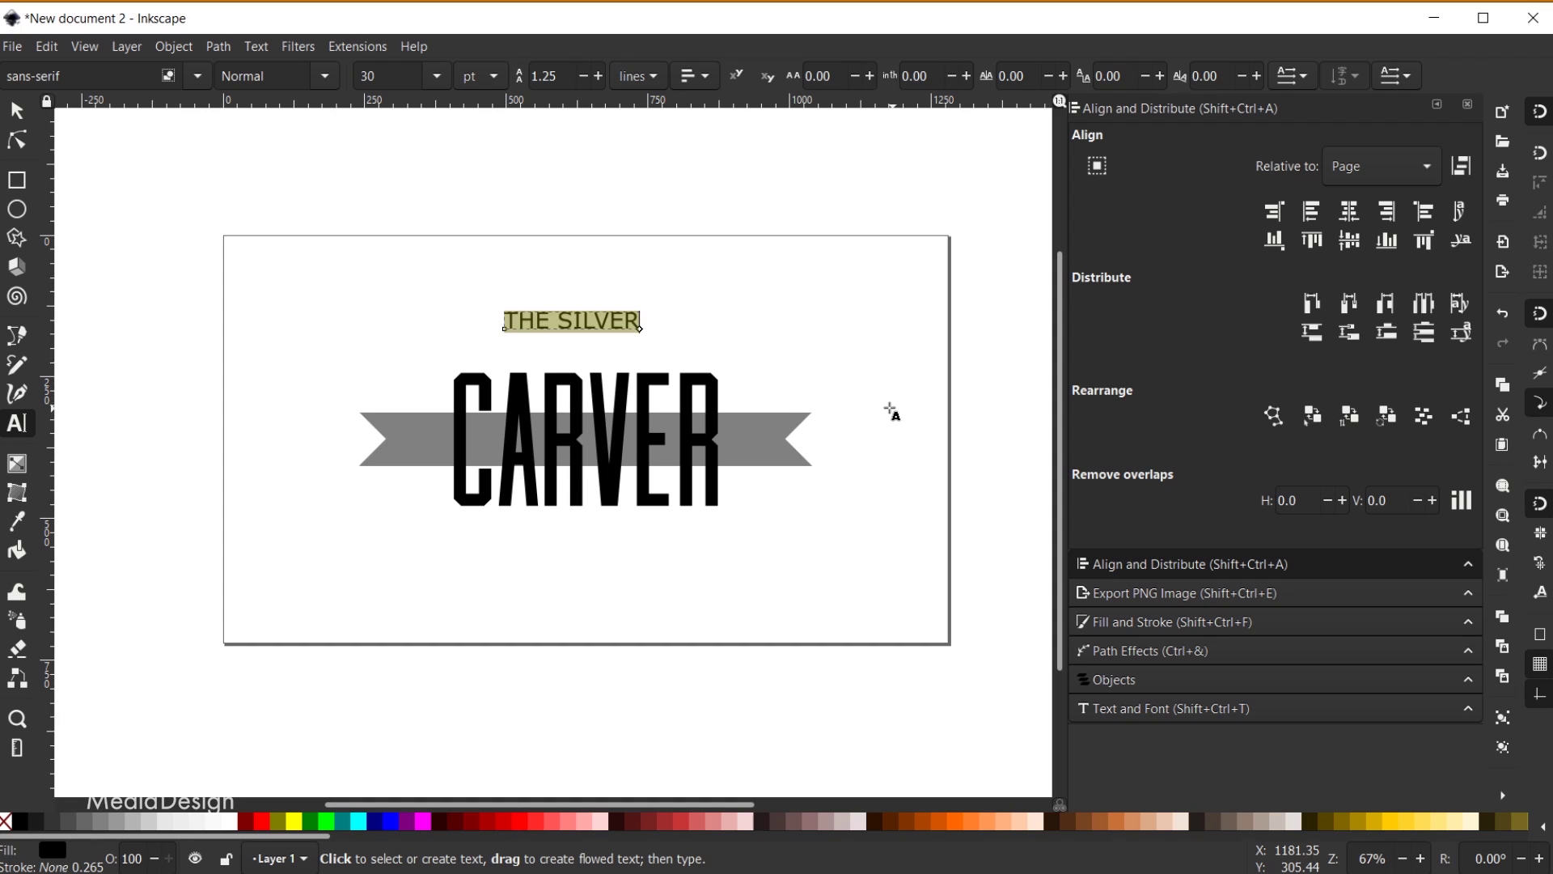
click(117, 70)
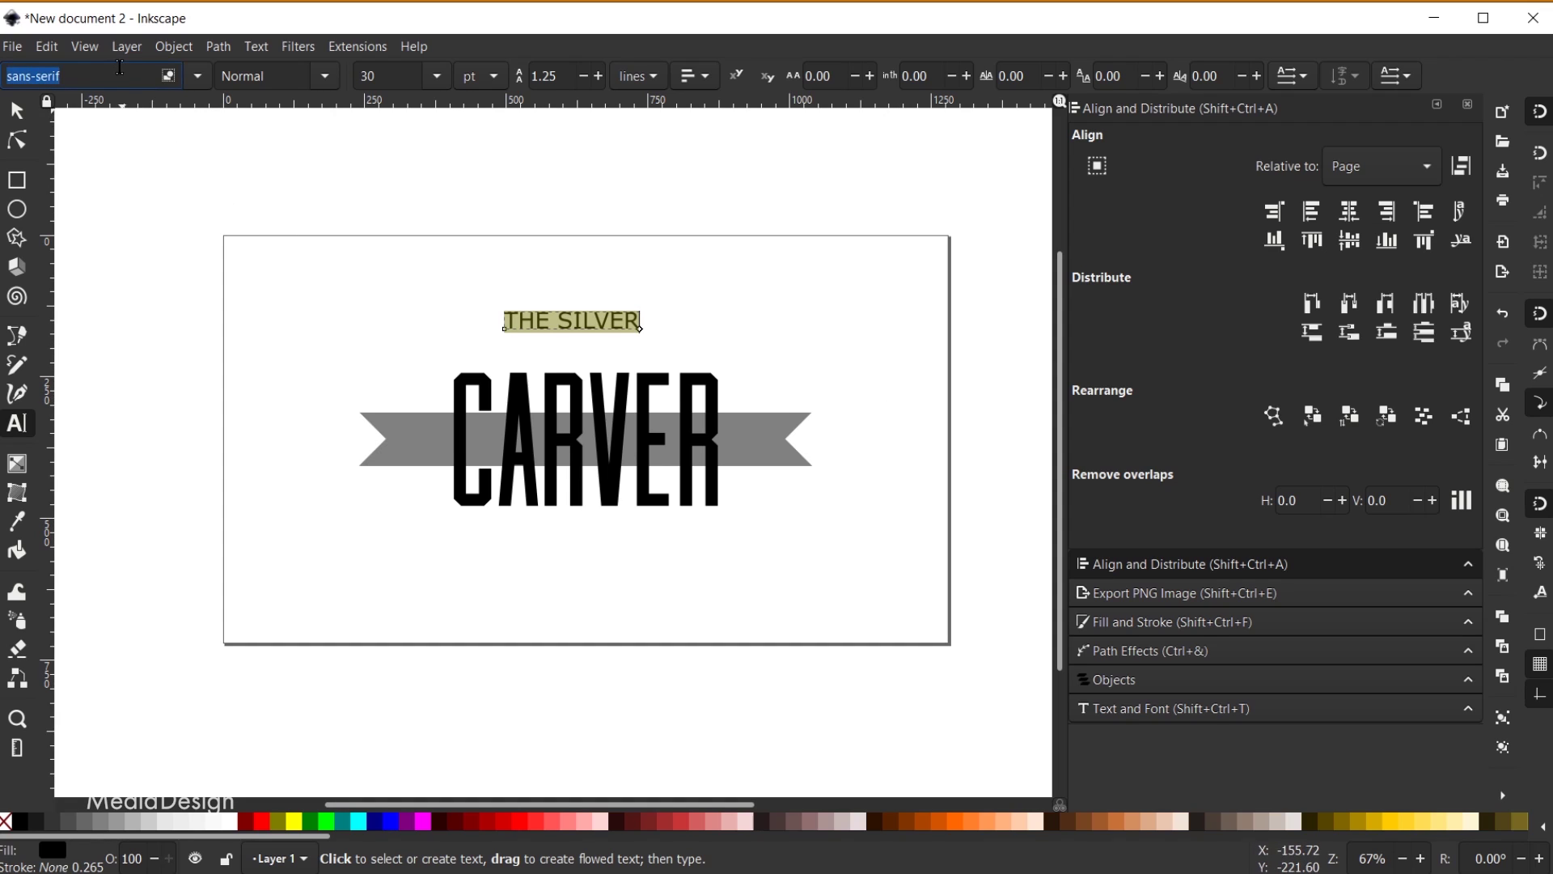
text(CAS)
key(Return)
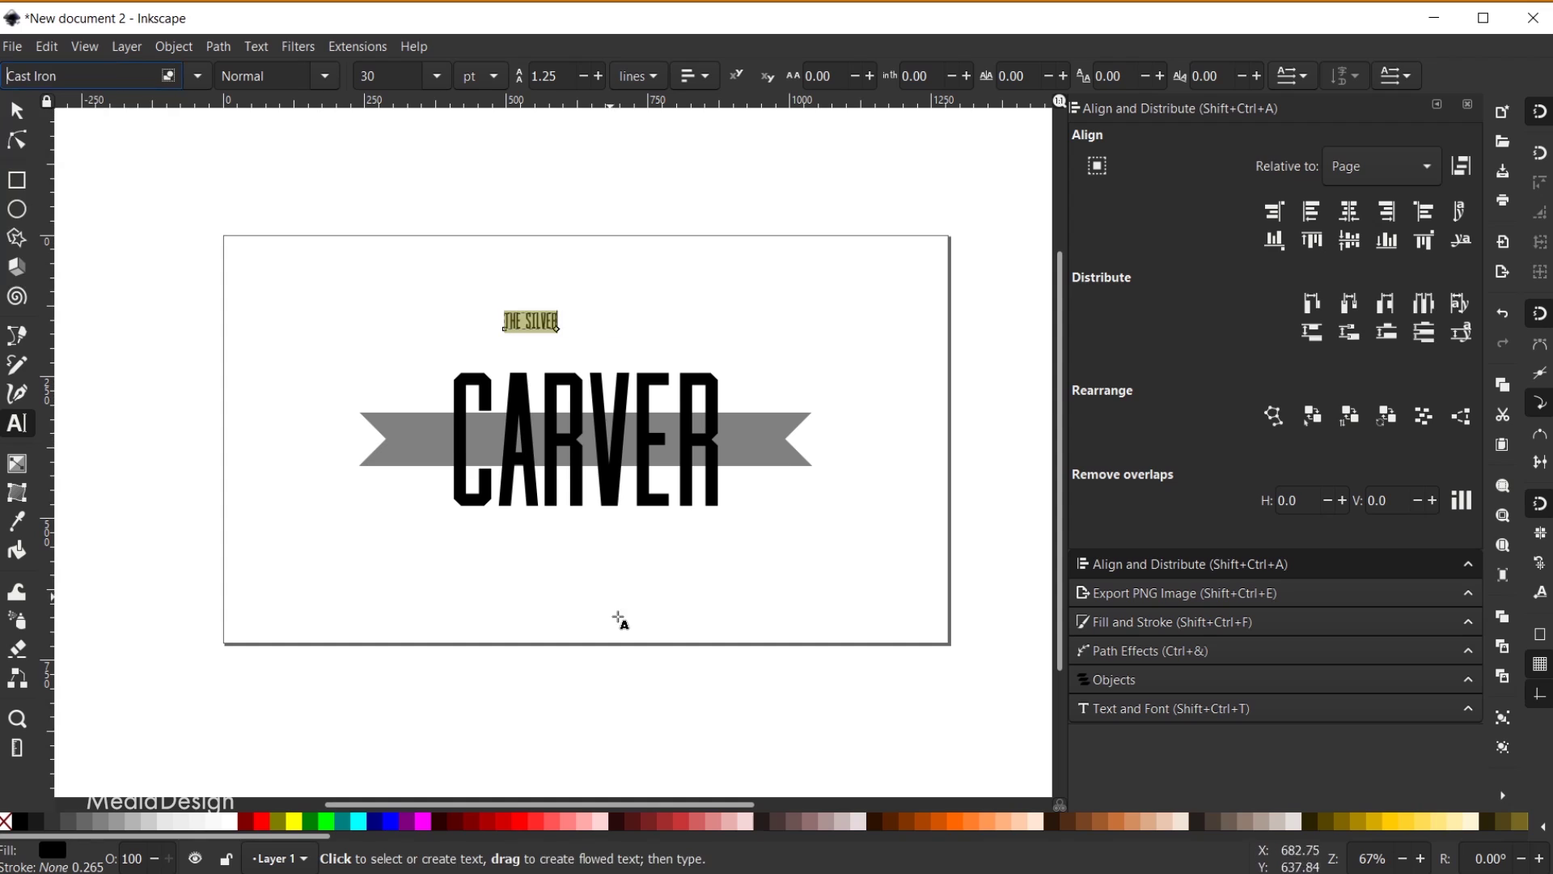
click(18, 111)
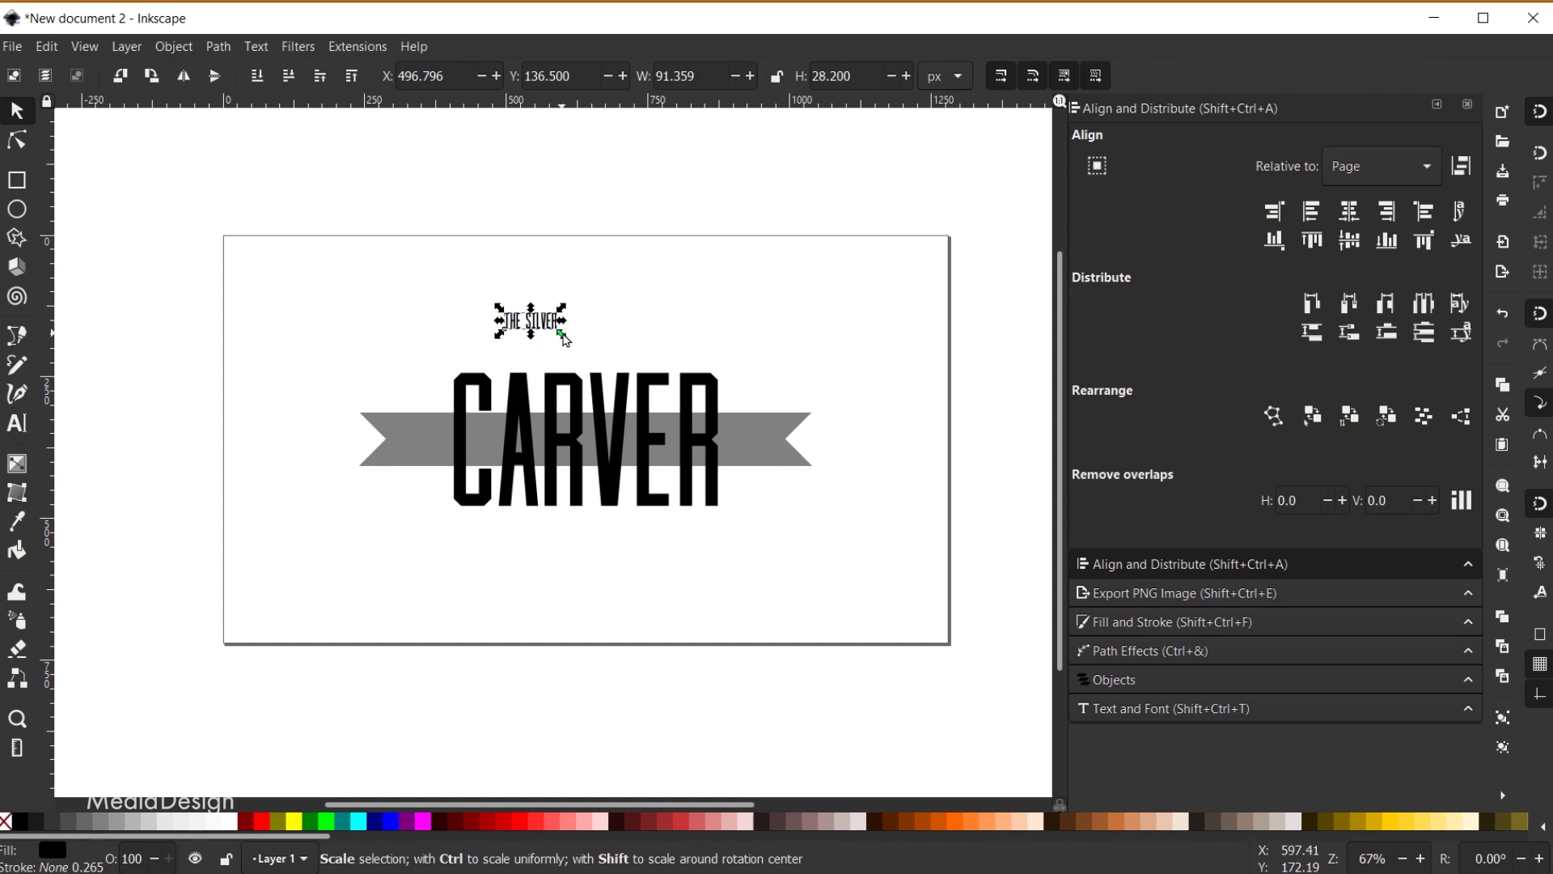
Enlarge the THE SILVER text proportionally to about 217 px wide and set its letter spacing to 10 px
drag(564, 336, 641, 375)
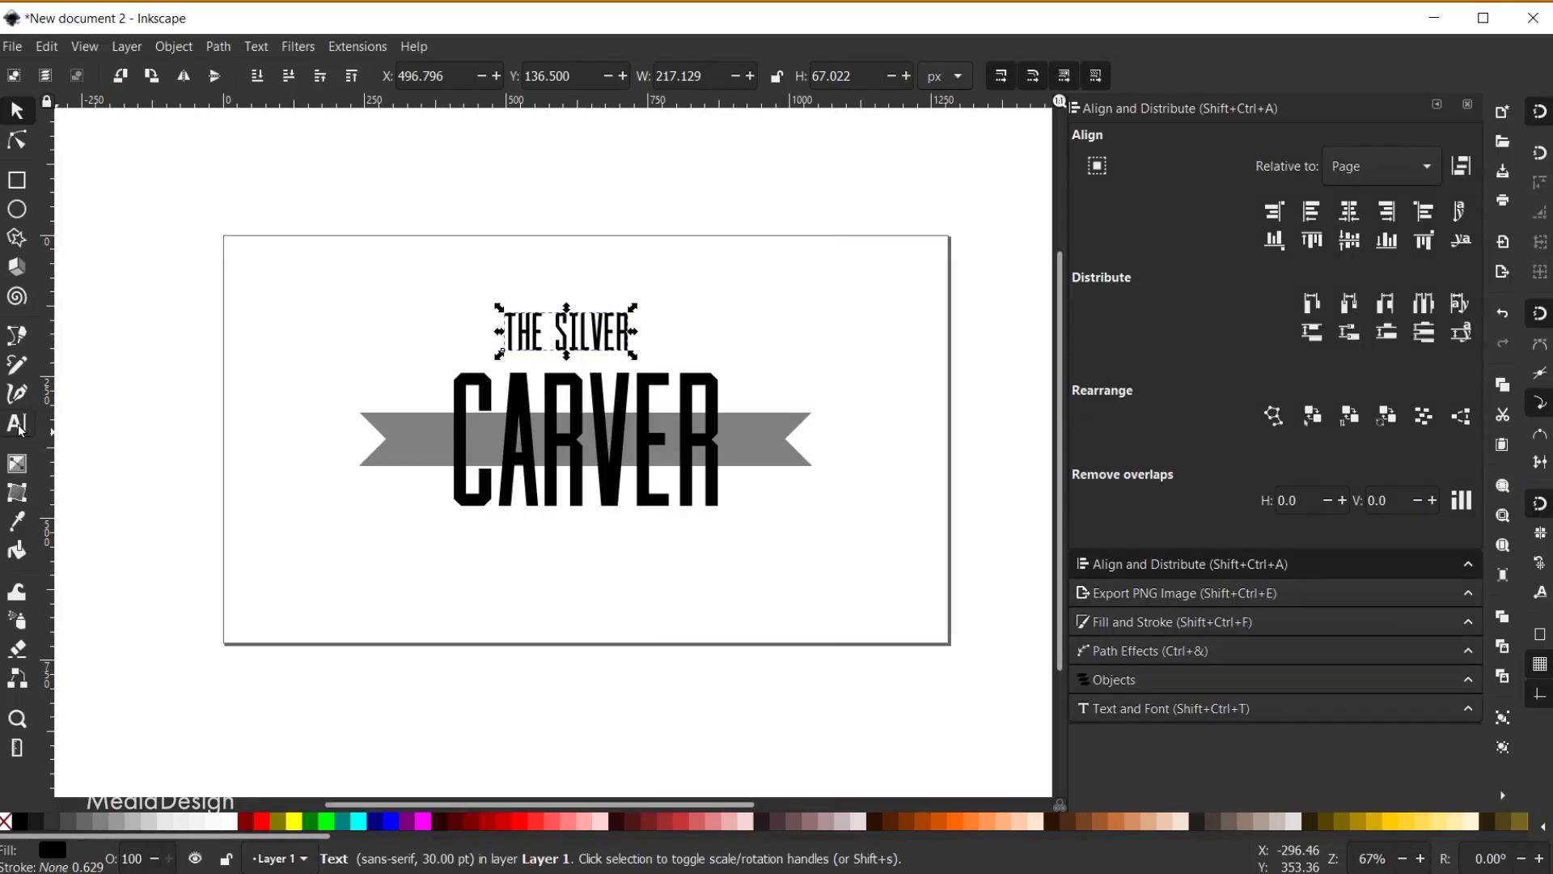
click(18, 425)
click(583, 334)
key(ctrl+a)
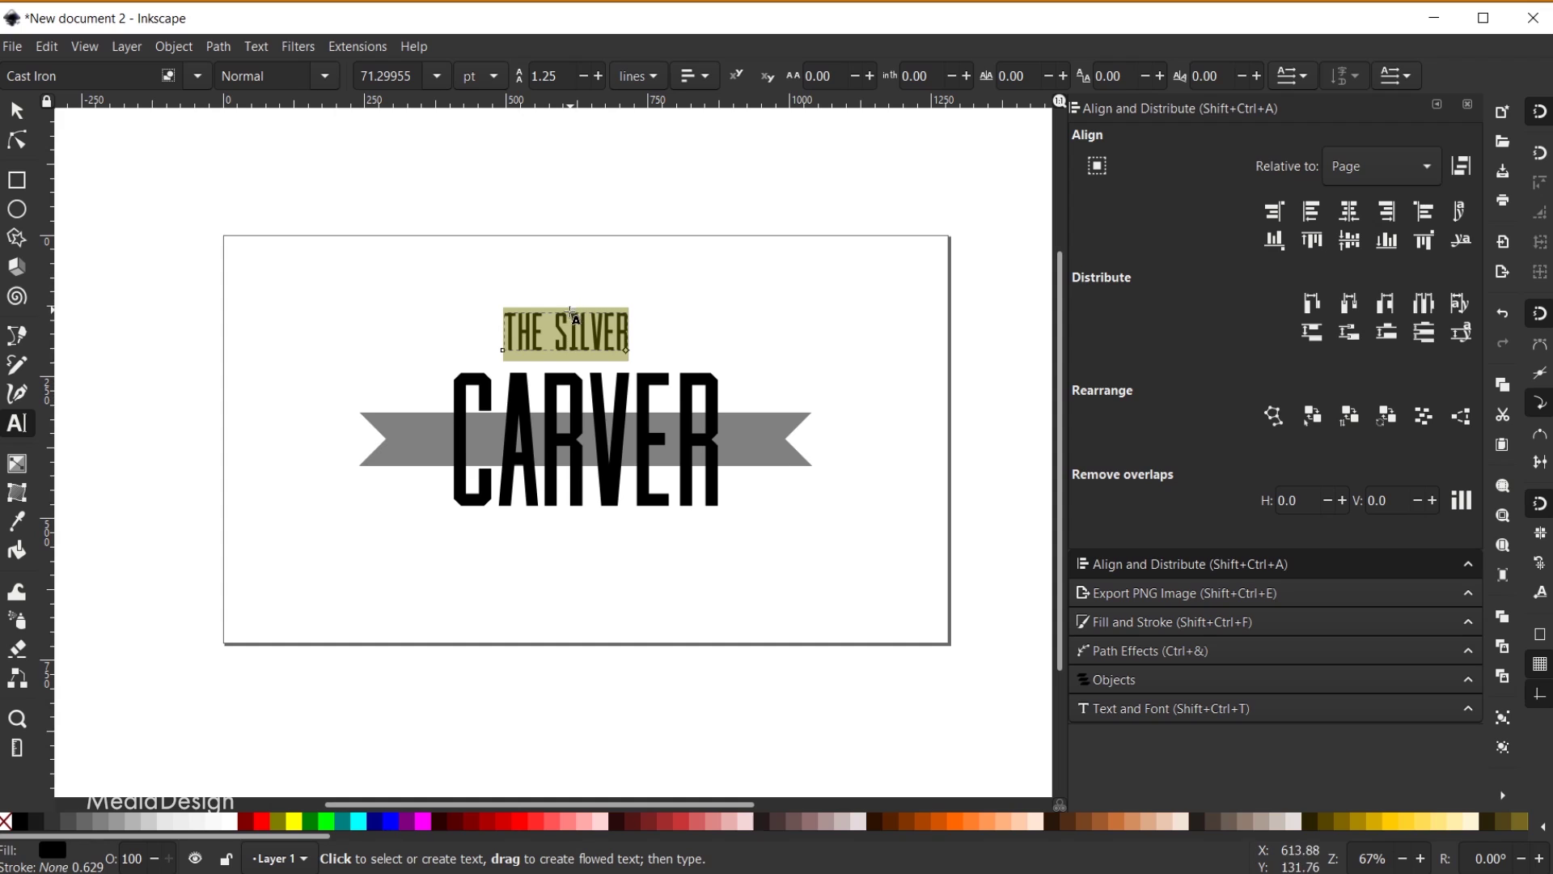
click(870, 77)
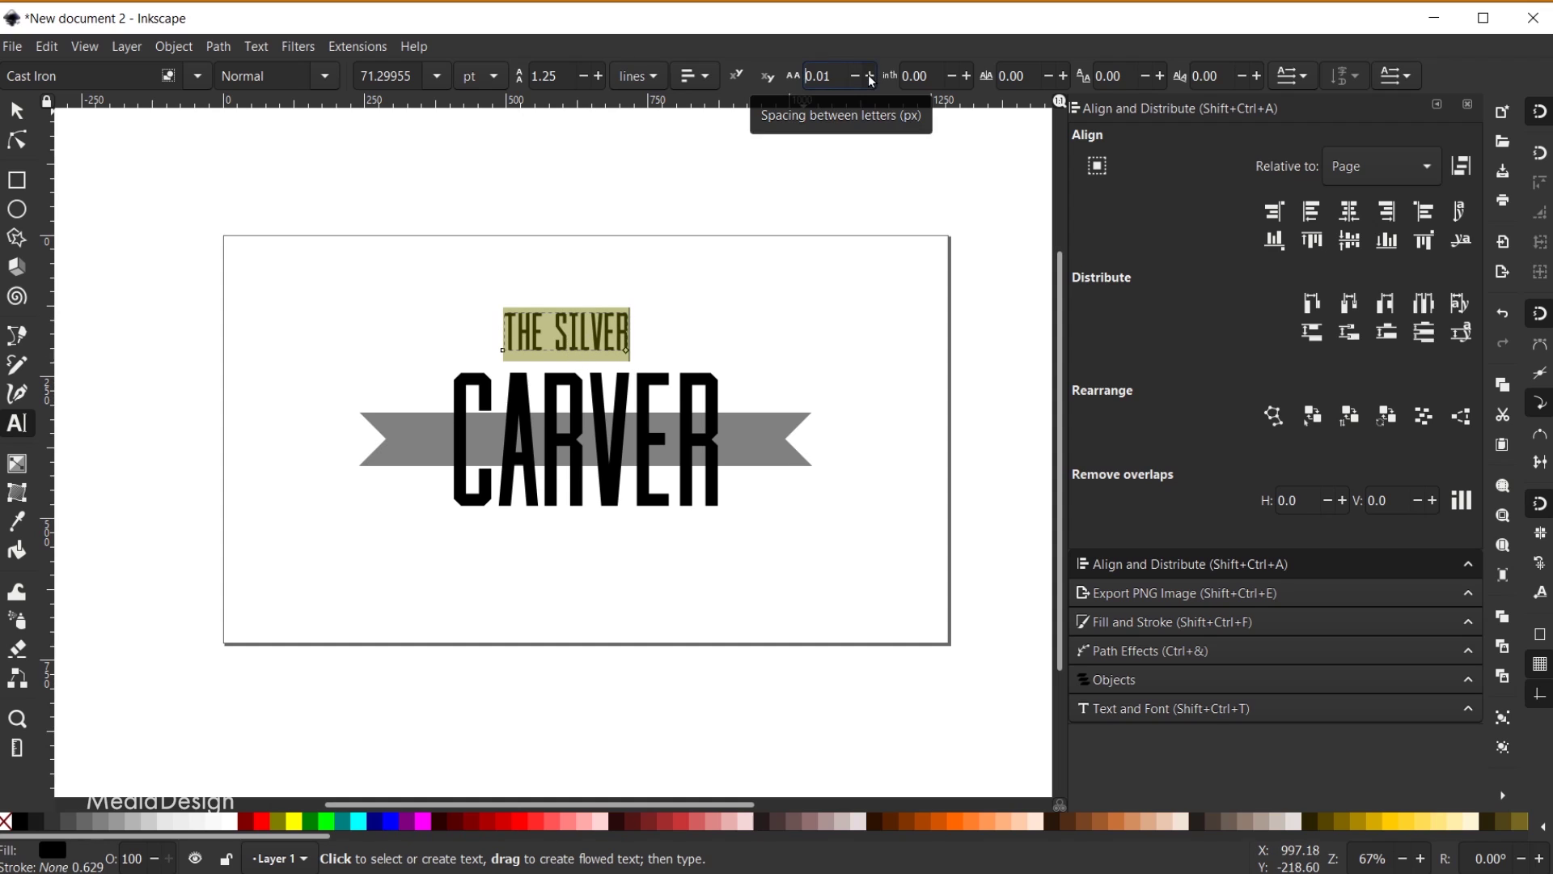
drag(870, 77, 870, 76)
click(871, 76)
click(870, 76)
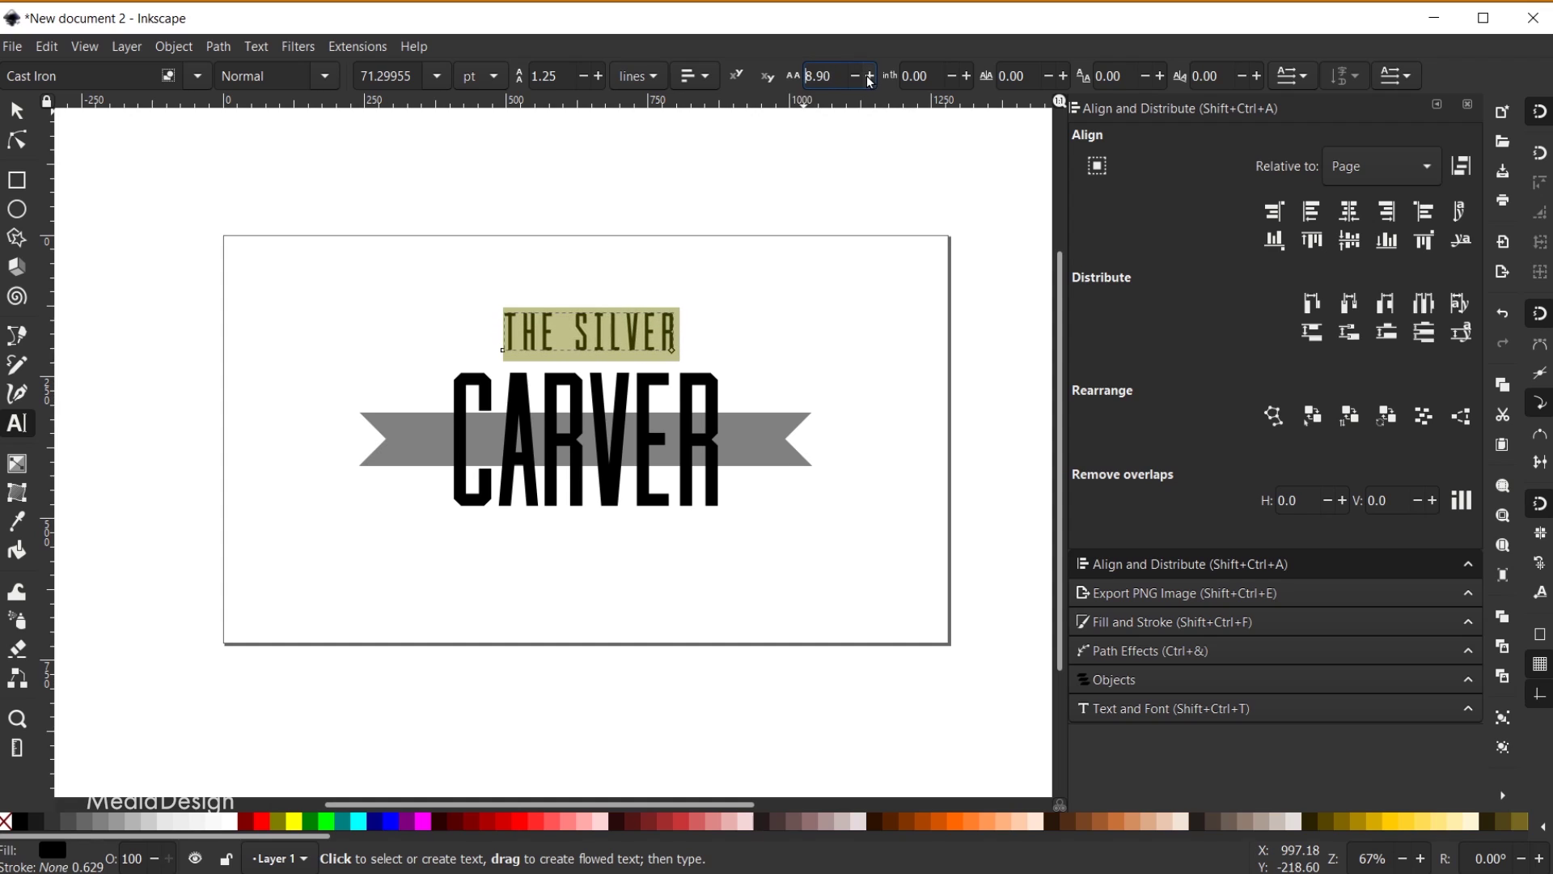
drag(870, 79, 870, 78)
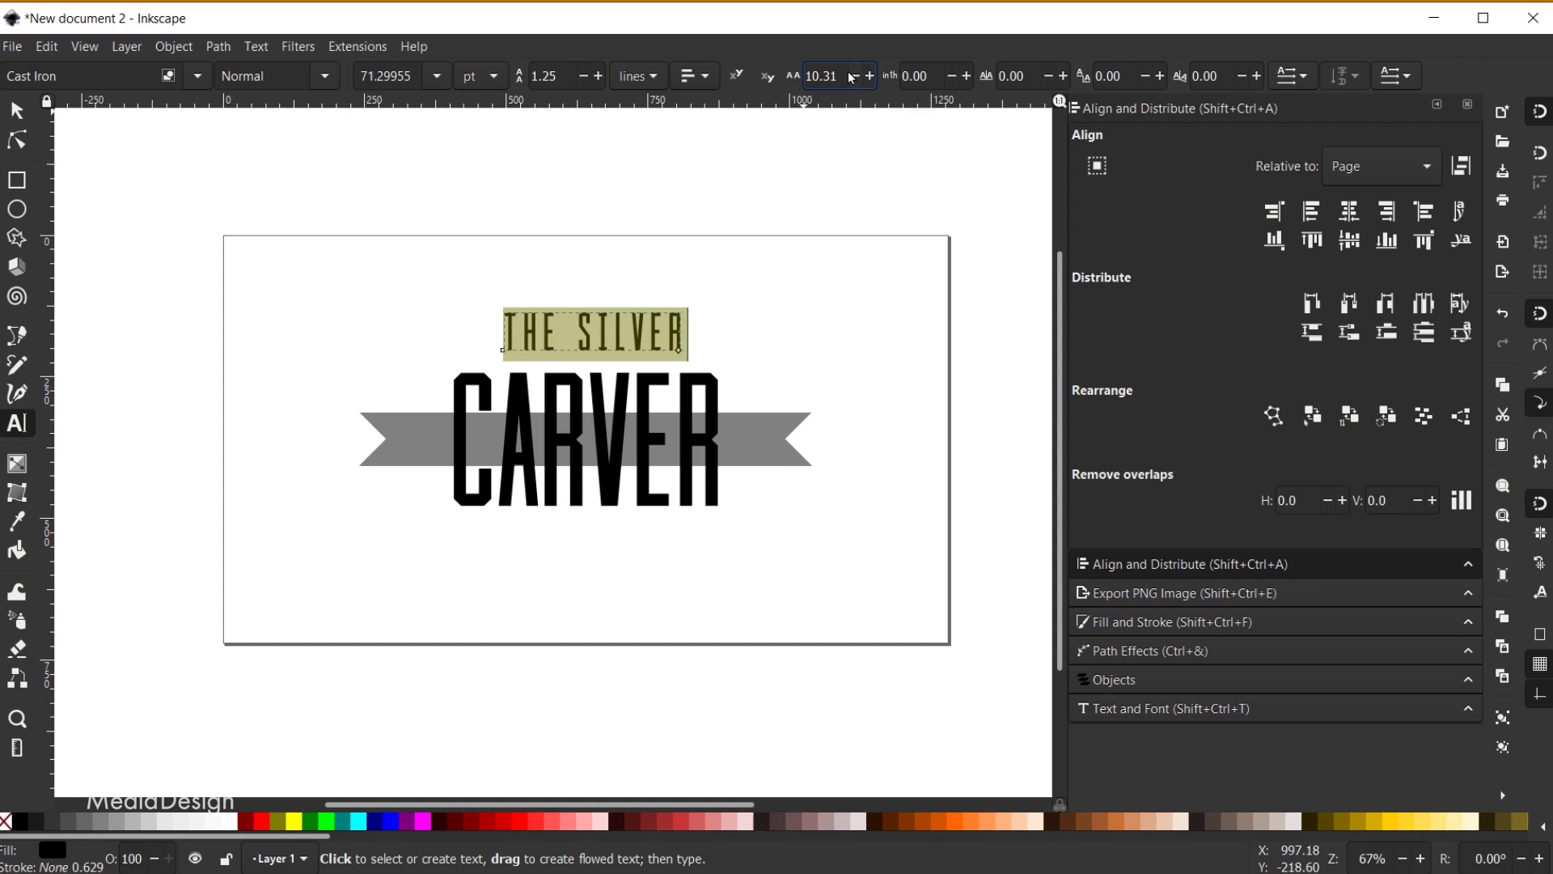
text(10)
key(Tab)
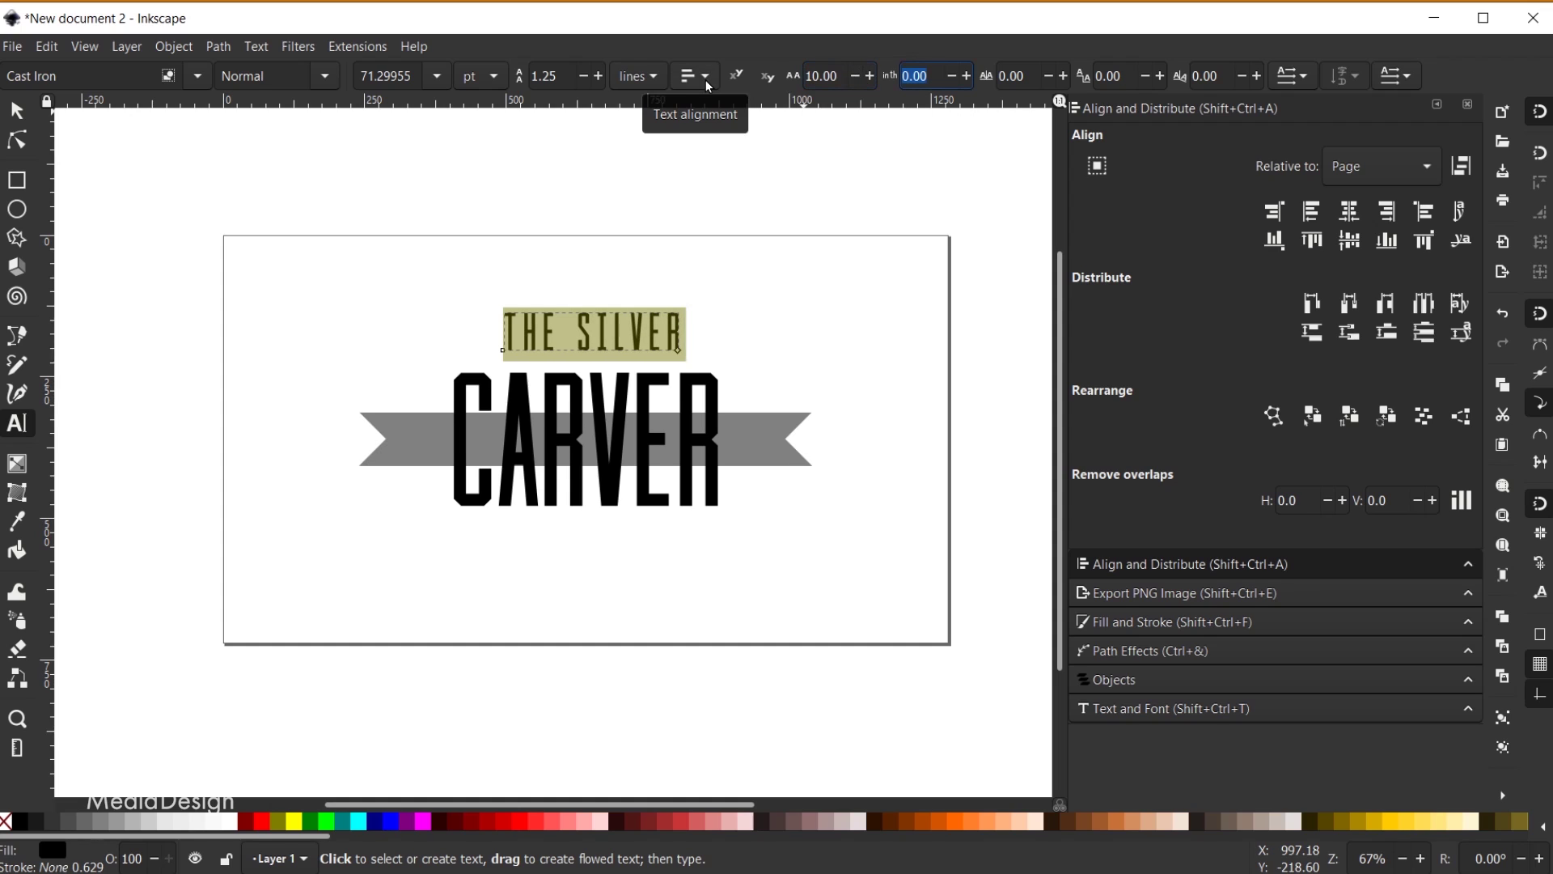
Center the THE SILVER text horizontally on the page and give the banner a lighter gray fill
click(17, 112)
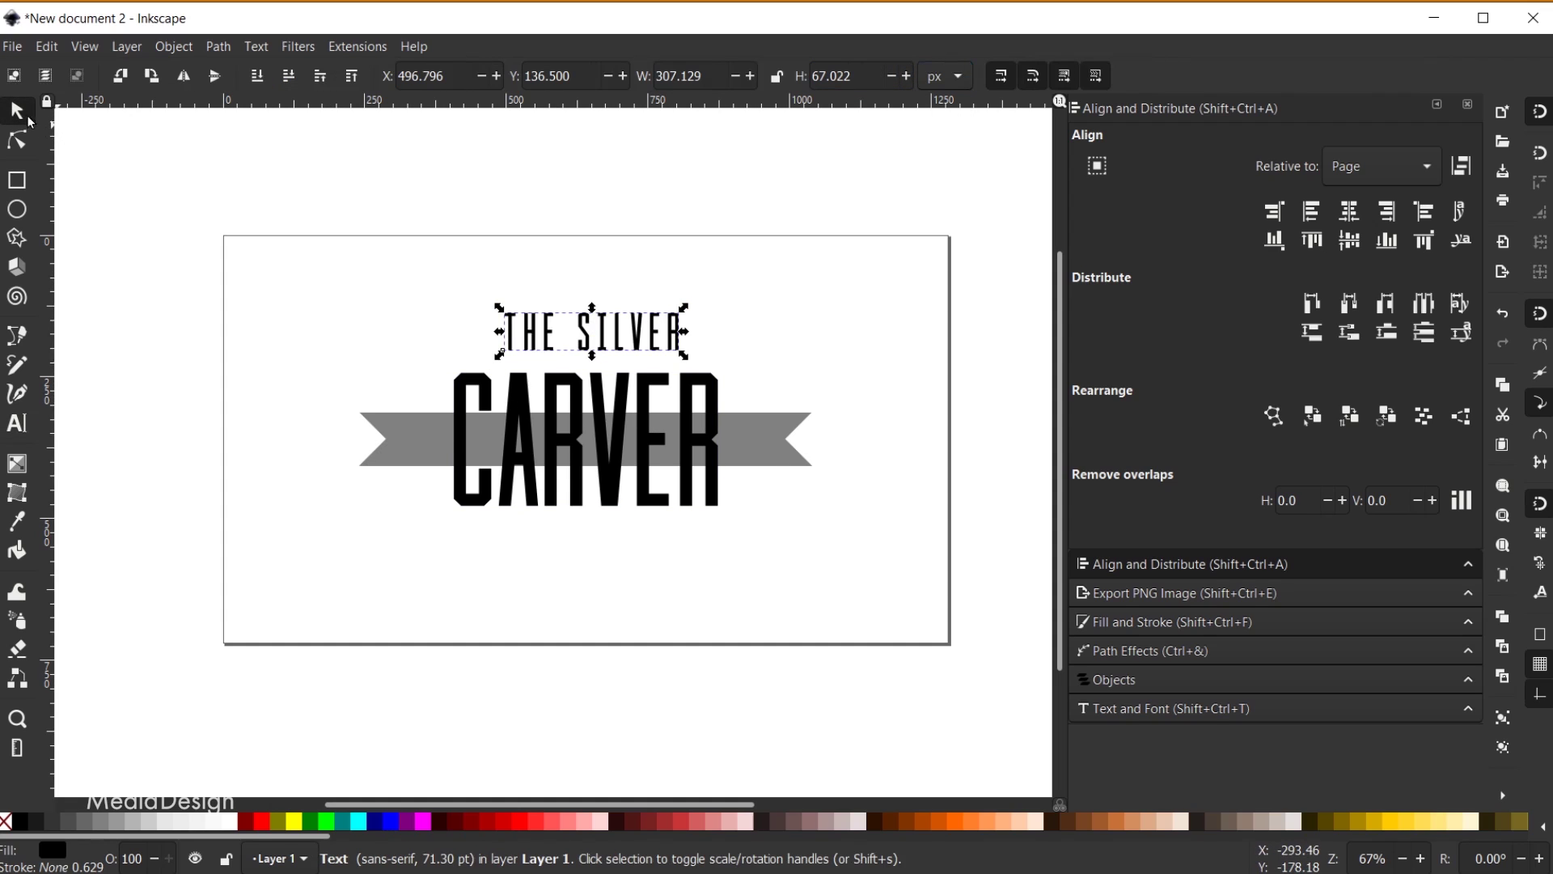
click(1354, 211)
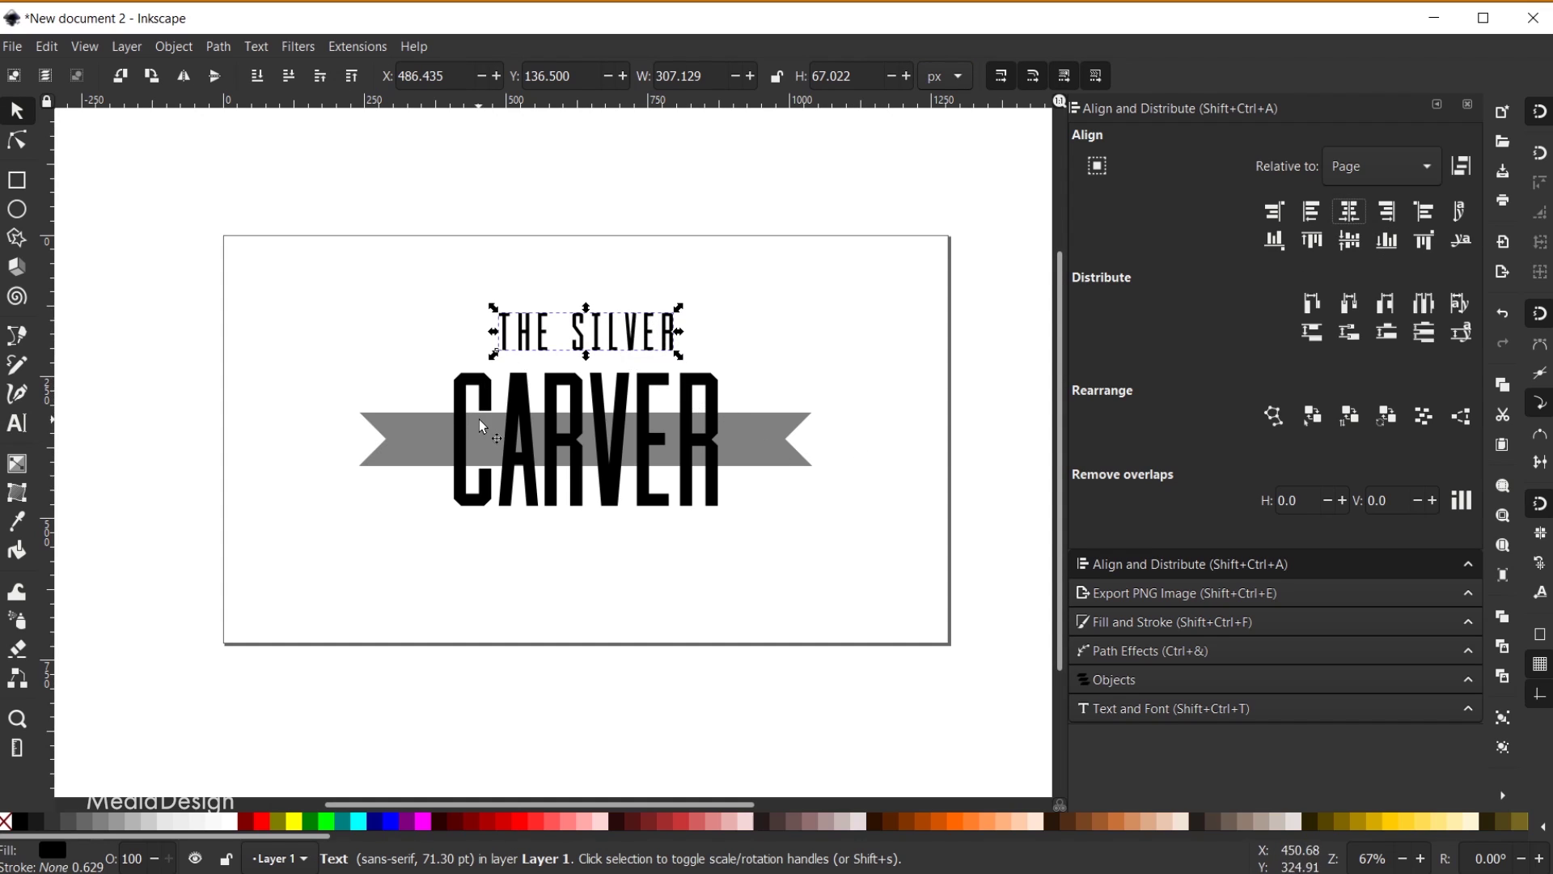
click(414, 446)
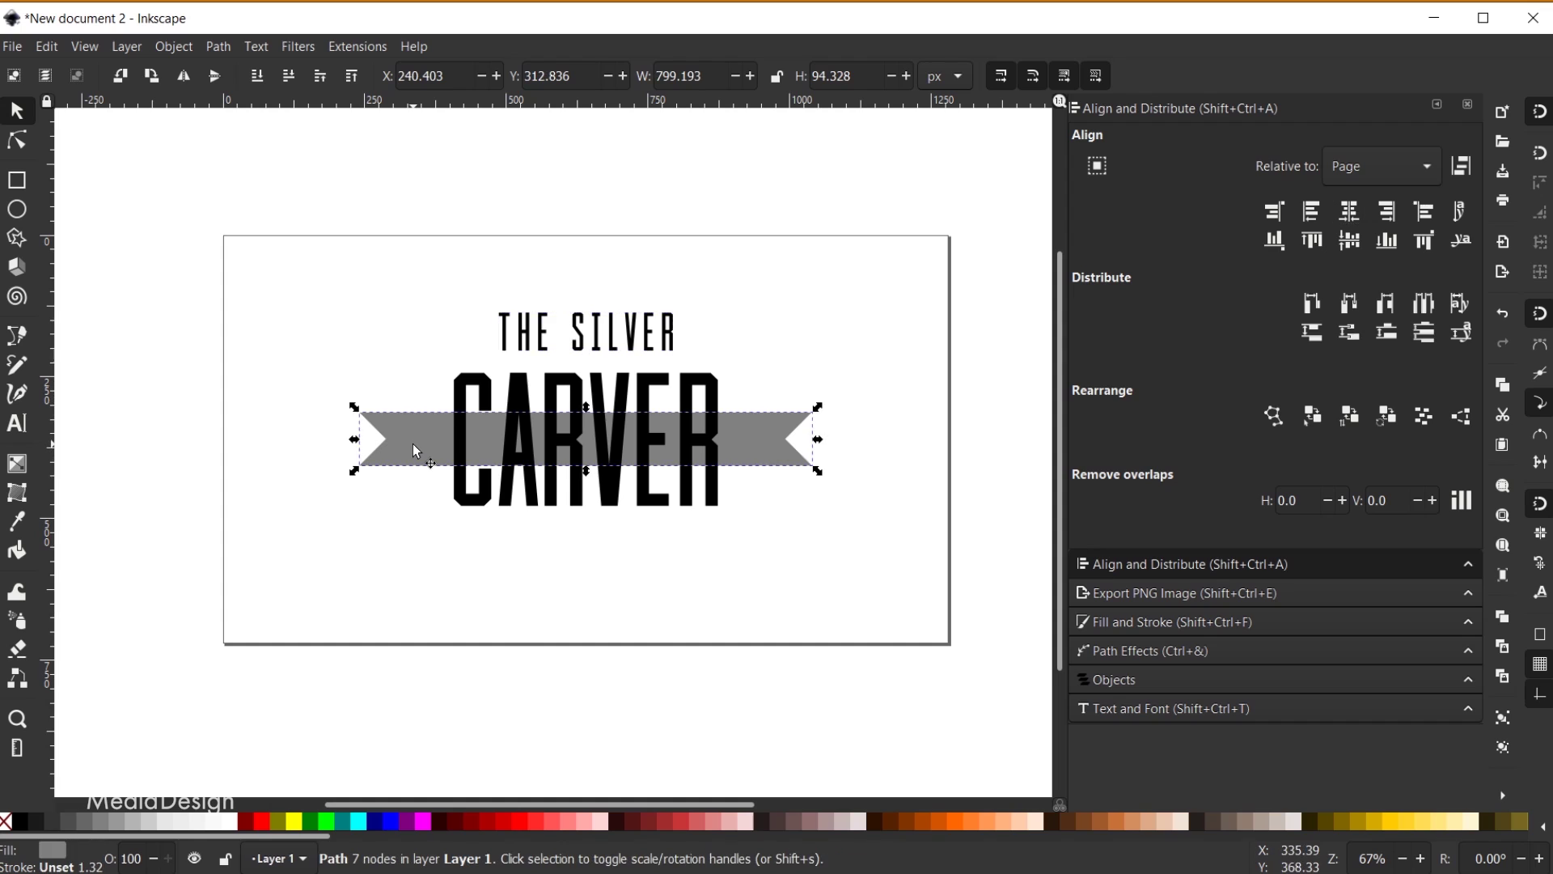
click(133, 824)
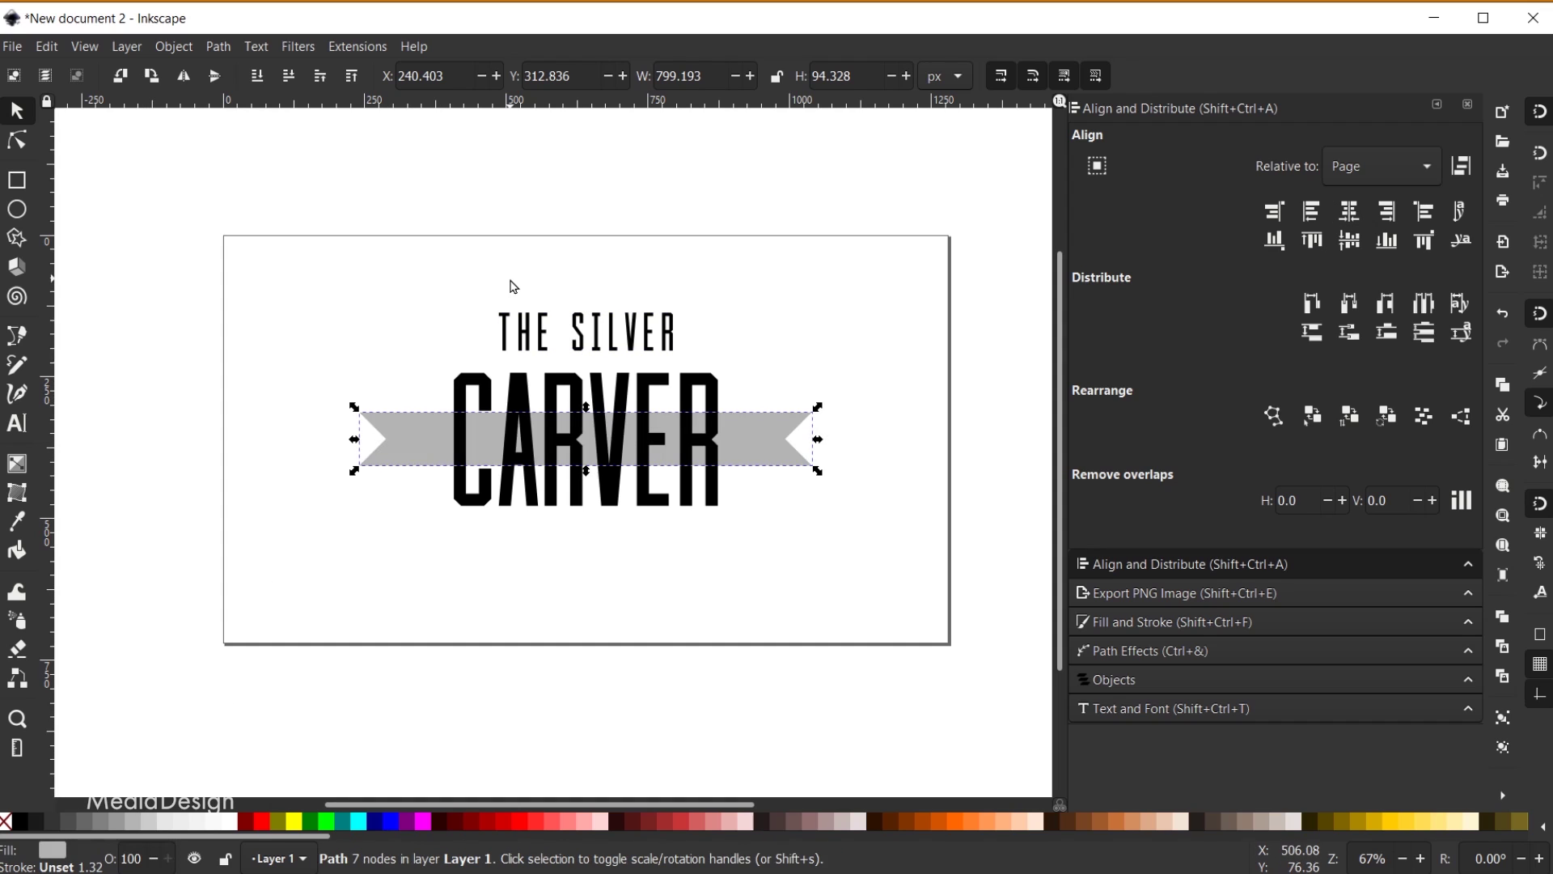
Fill the THE SILVER text with the banner's light gray by sampling its color, and deselect the text
click(557, 328)
click(551, 326)
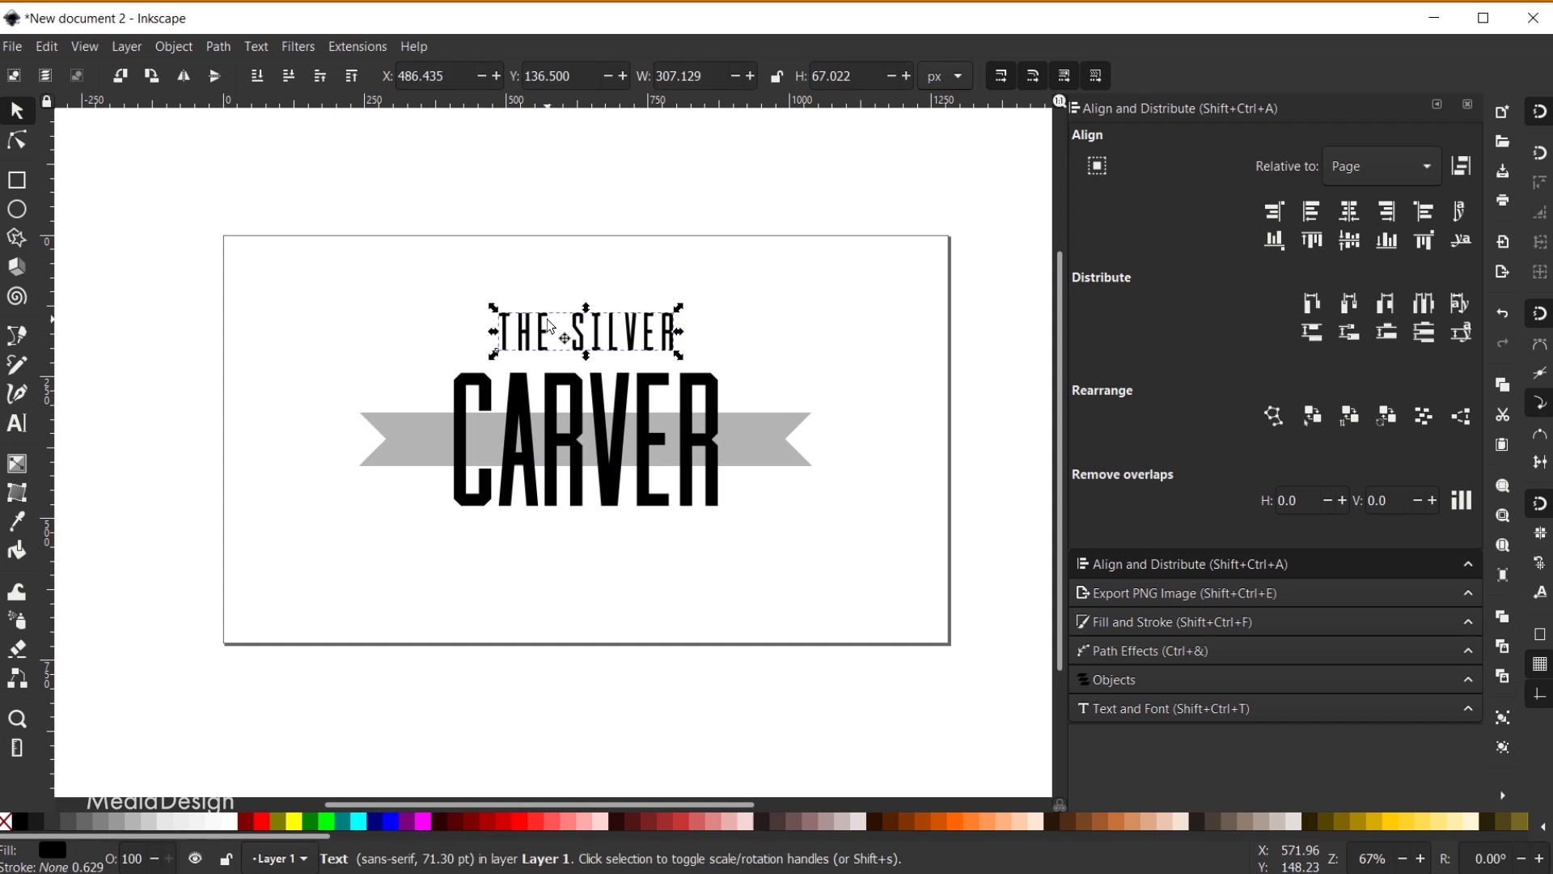
click(18, 521)
click(426, 434)
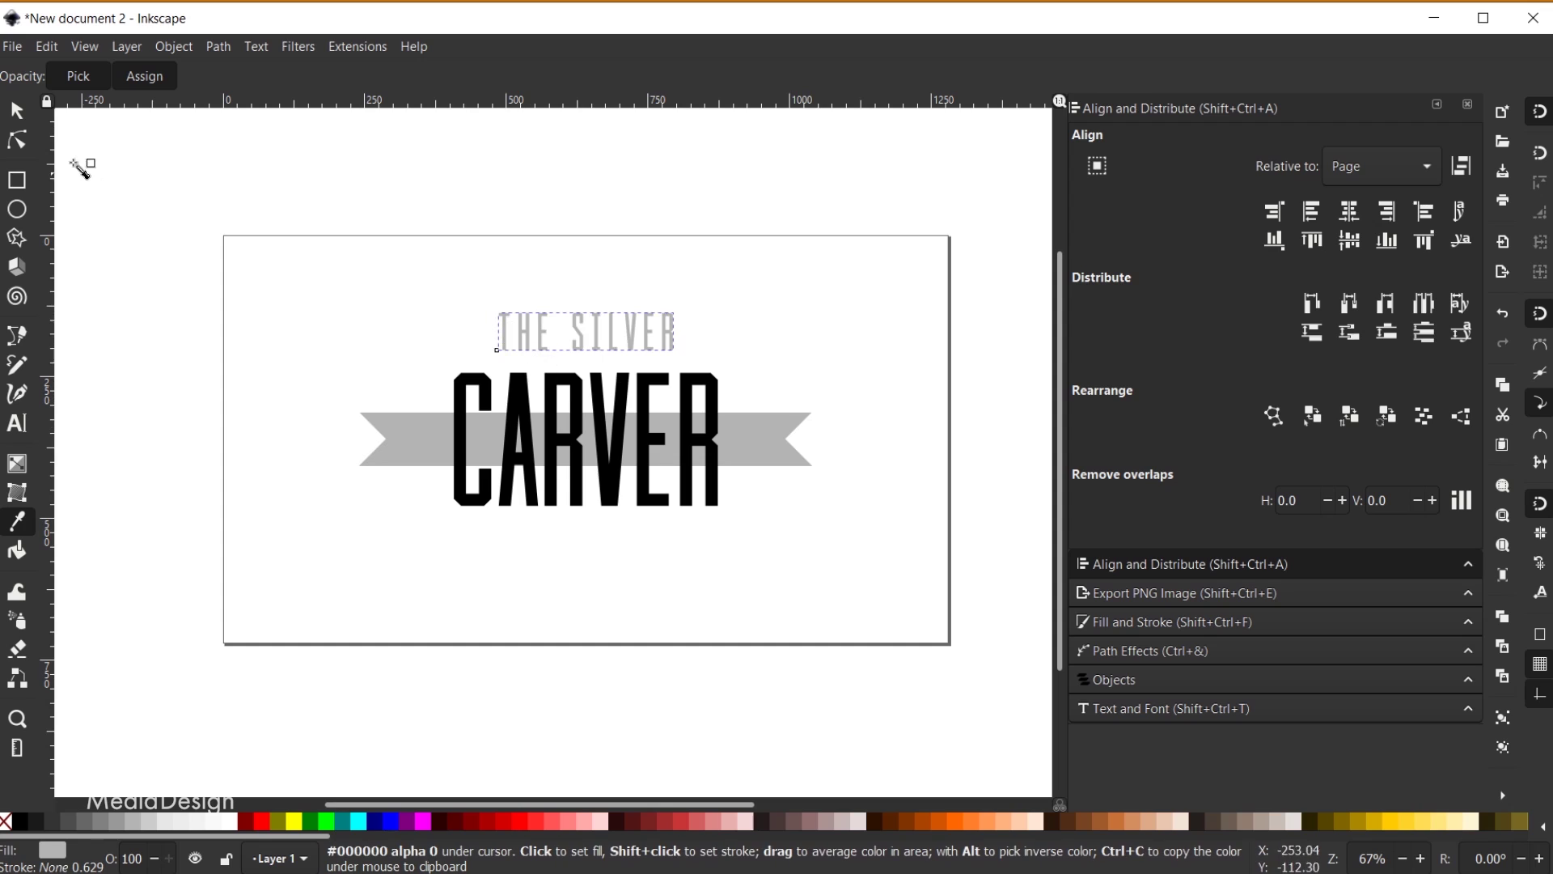
click(28, 121)
click(226, 240)
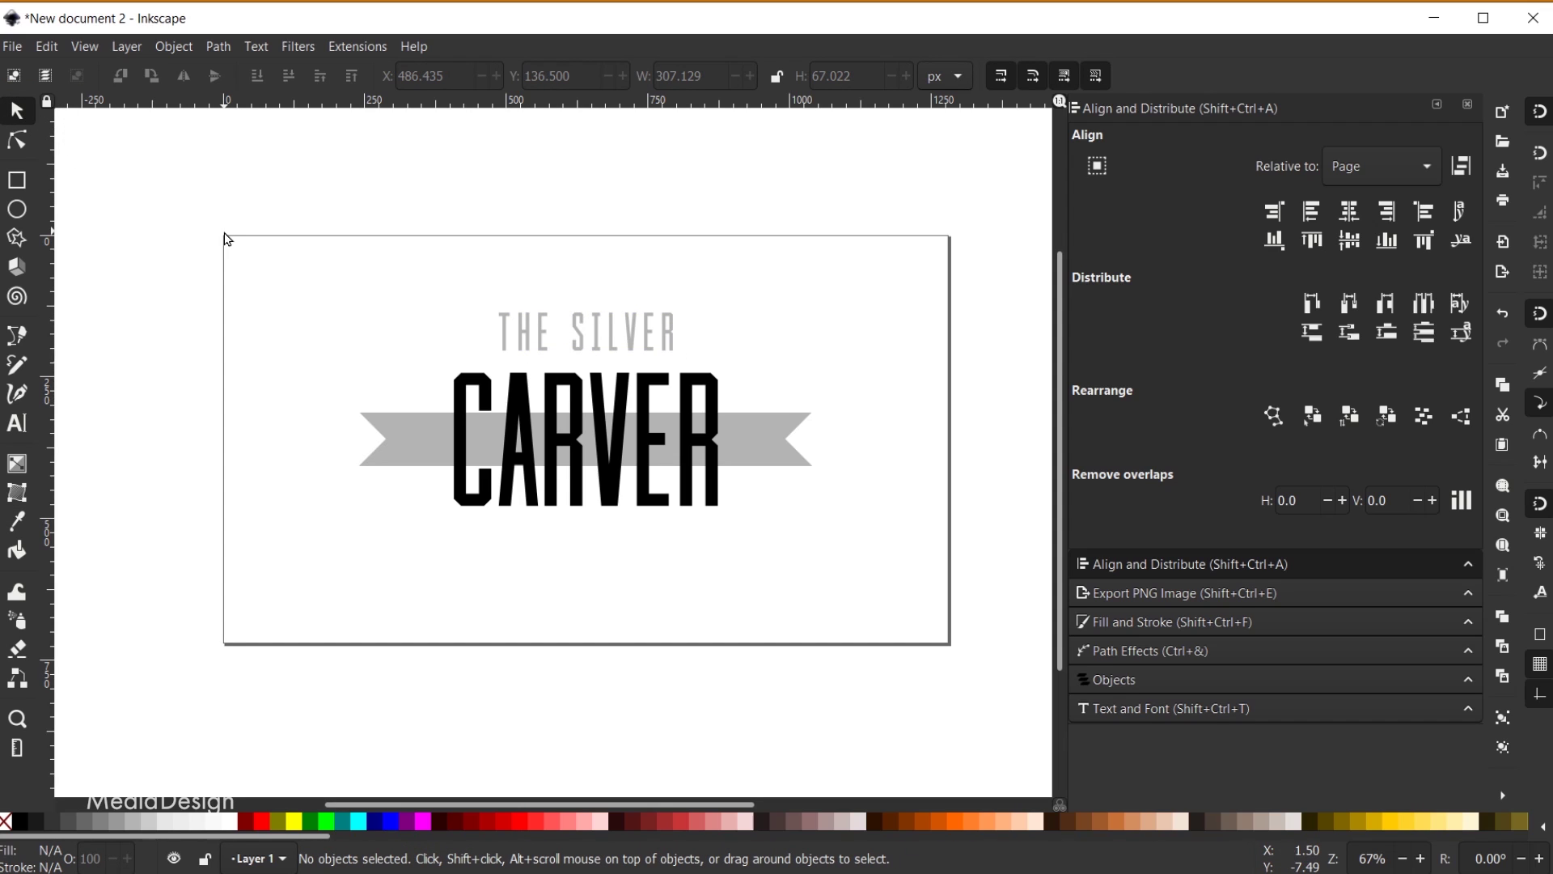
Add the text Butcher below the CARVER title and apply the Adrenaline font to it
click(18, 425)
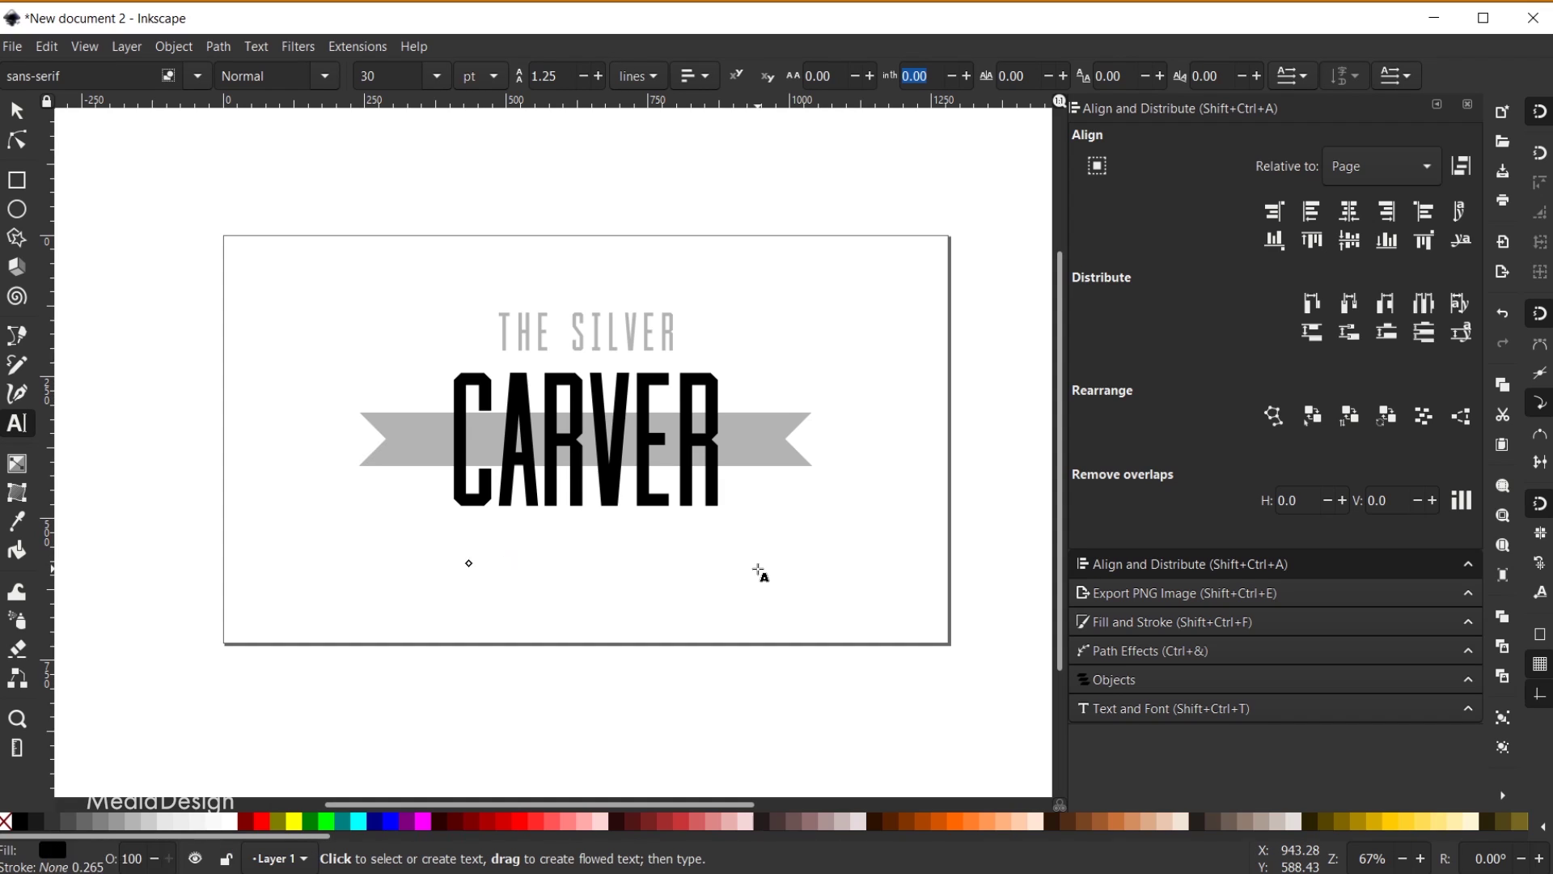
text(tcher)
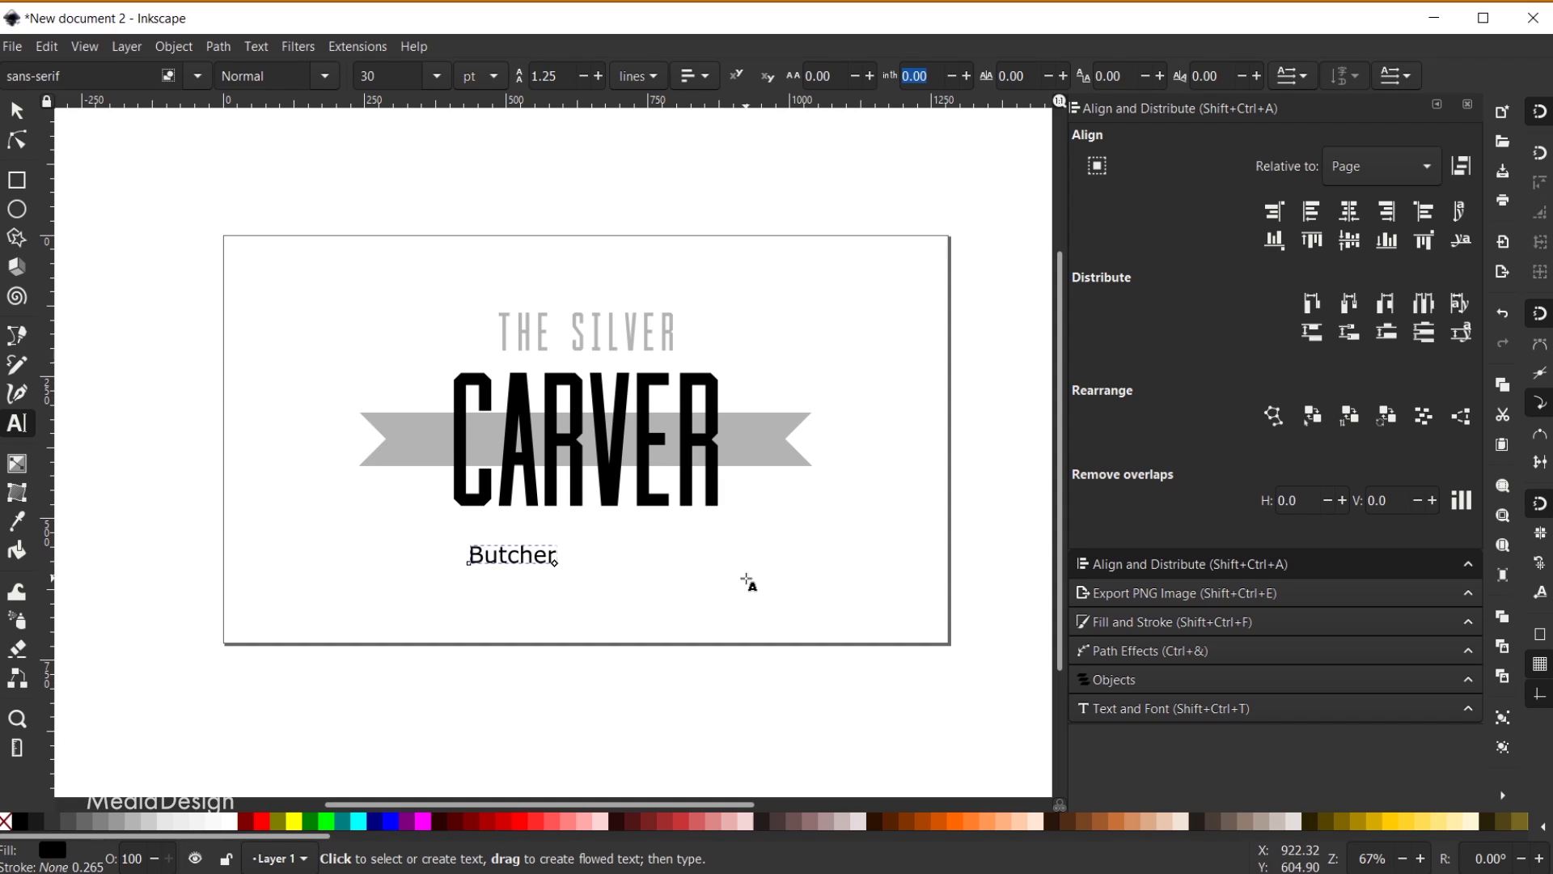
key(ctrl+a)
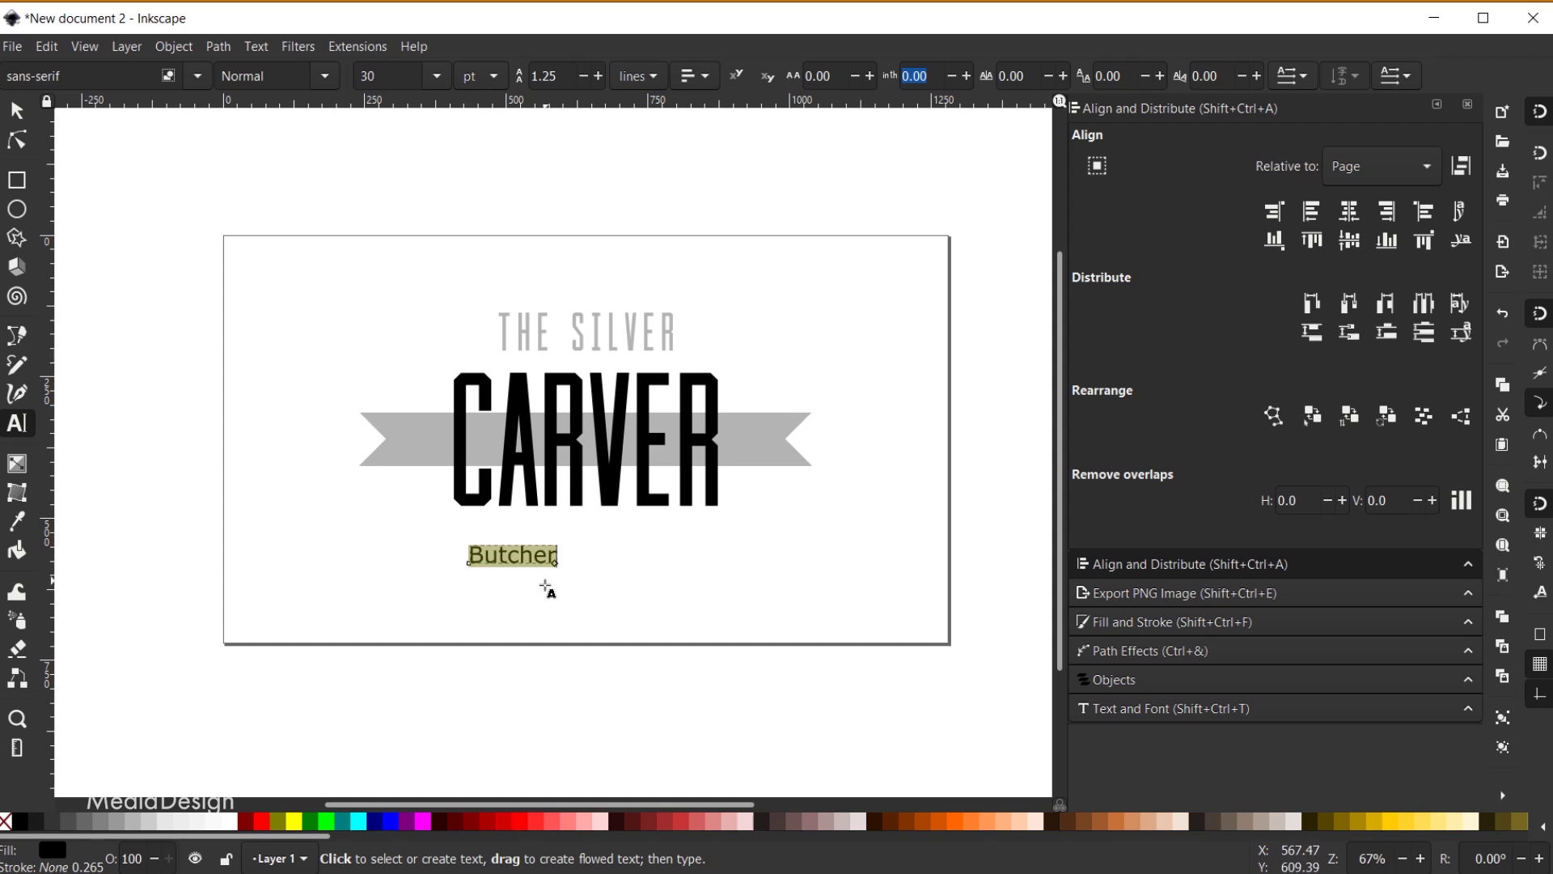
click(198, 75)
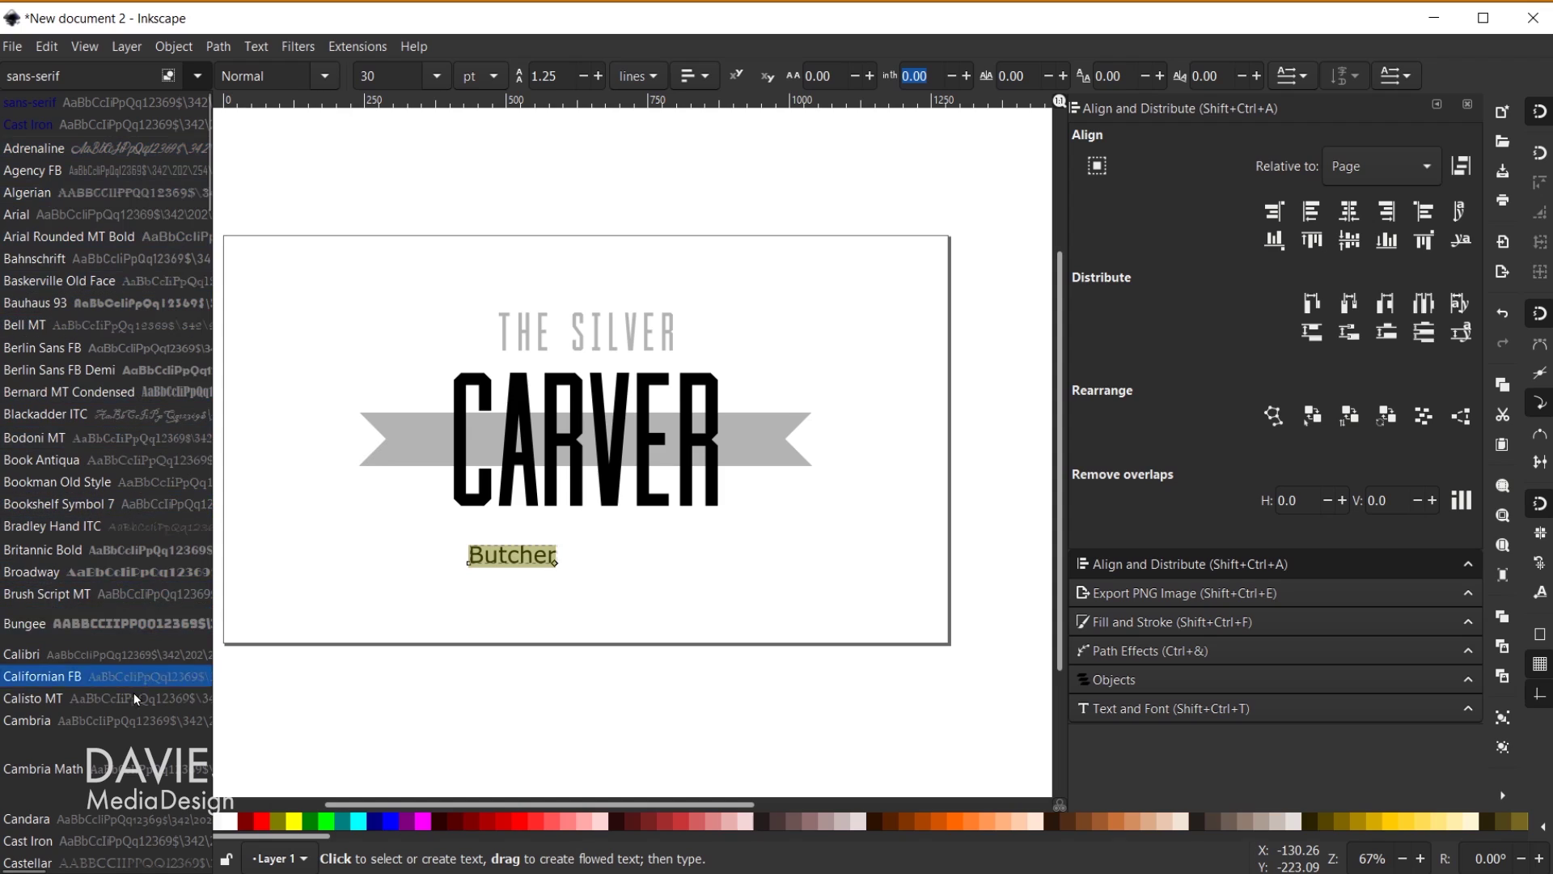
click(34, 149)
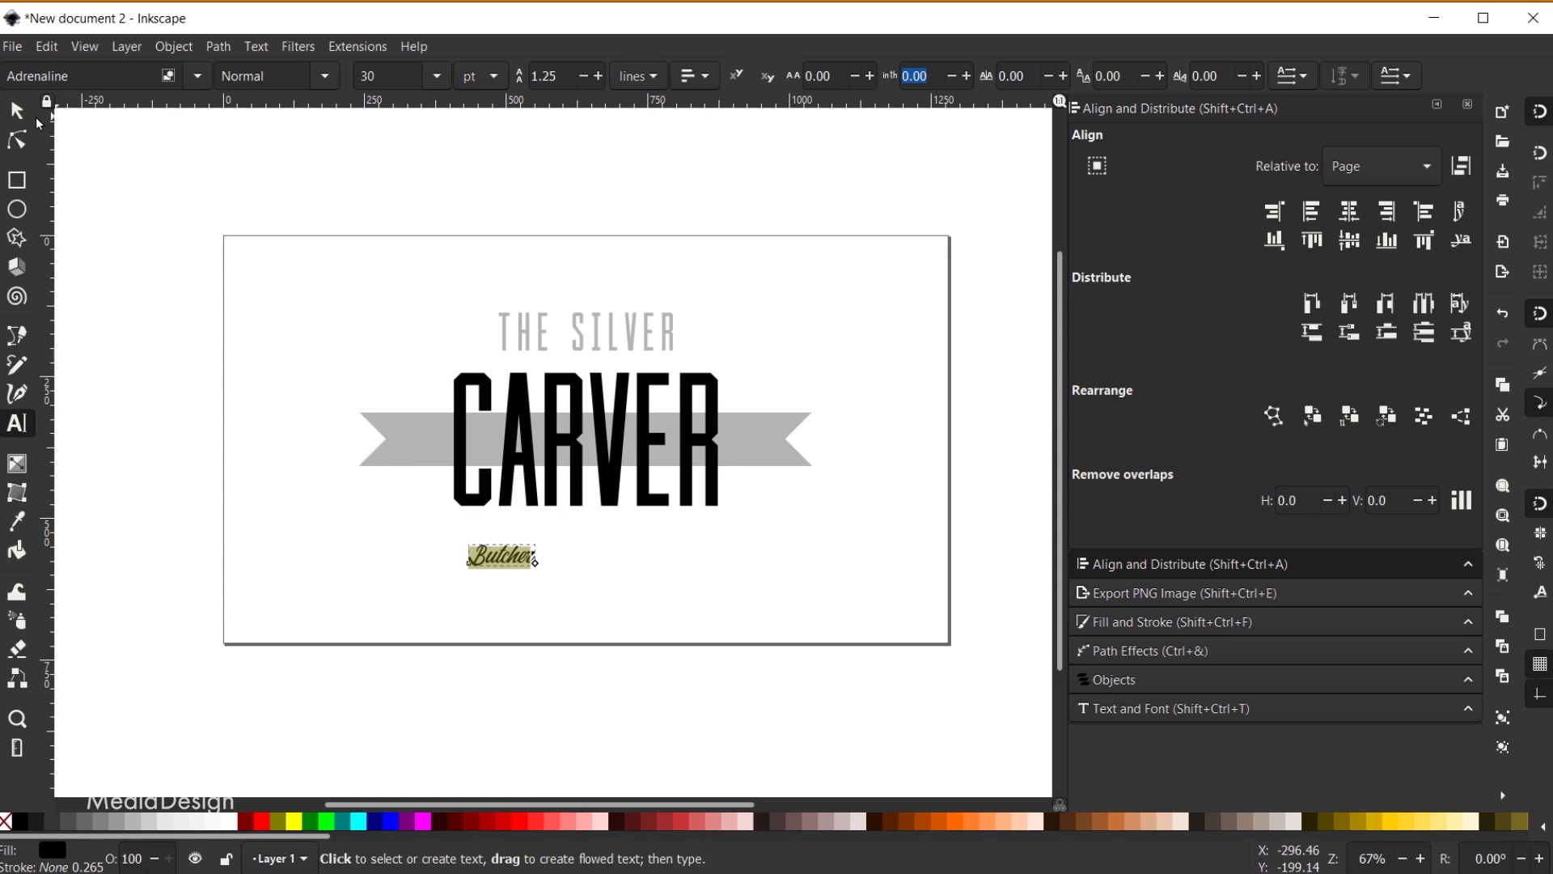
Enlarge the Butcher text proportionally to about 247 px wide and rotate it slightly counterclockwise so it slants upward
click(19, 111)
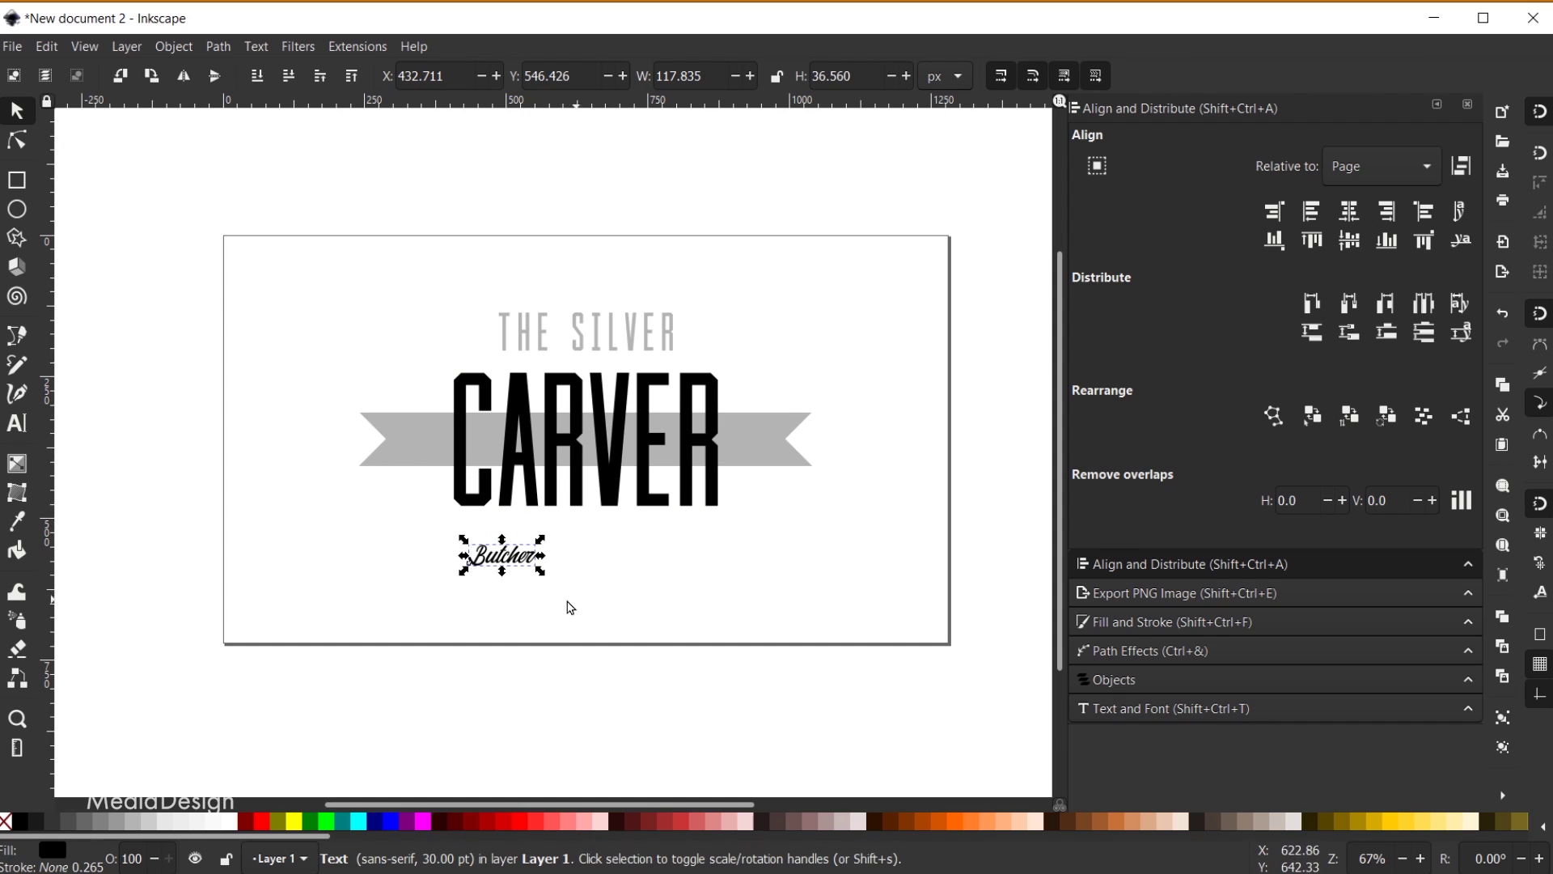
drag(542, 580, 616, 621)
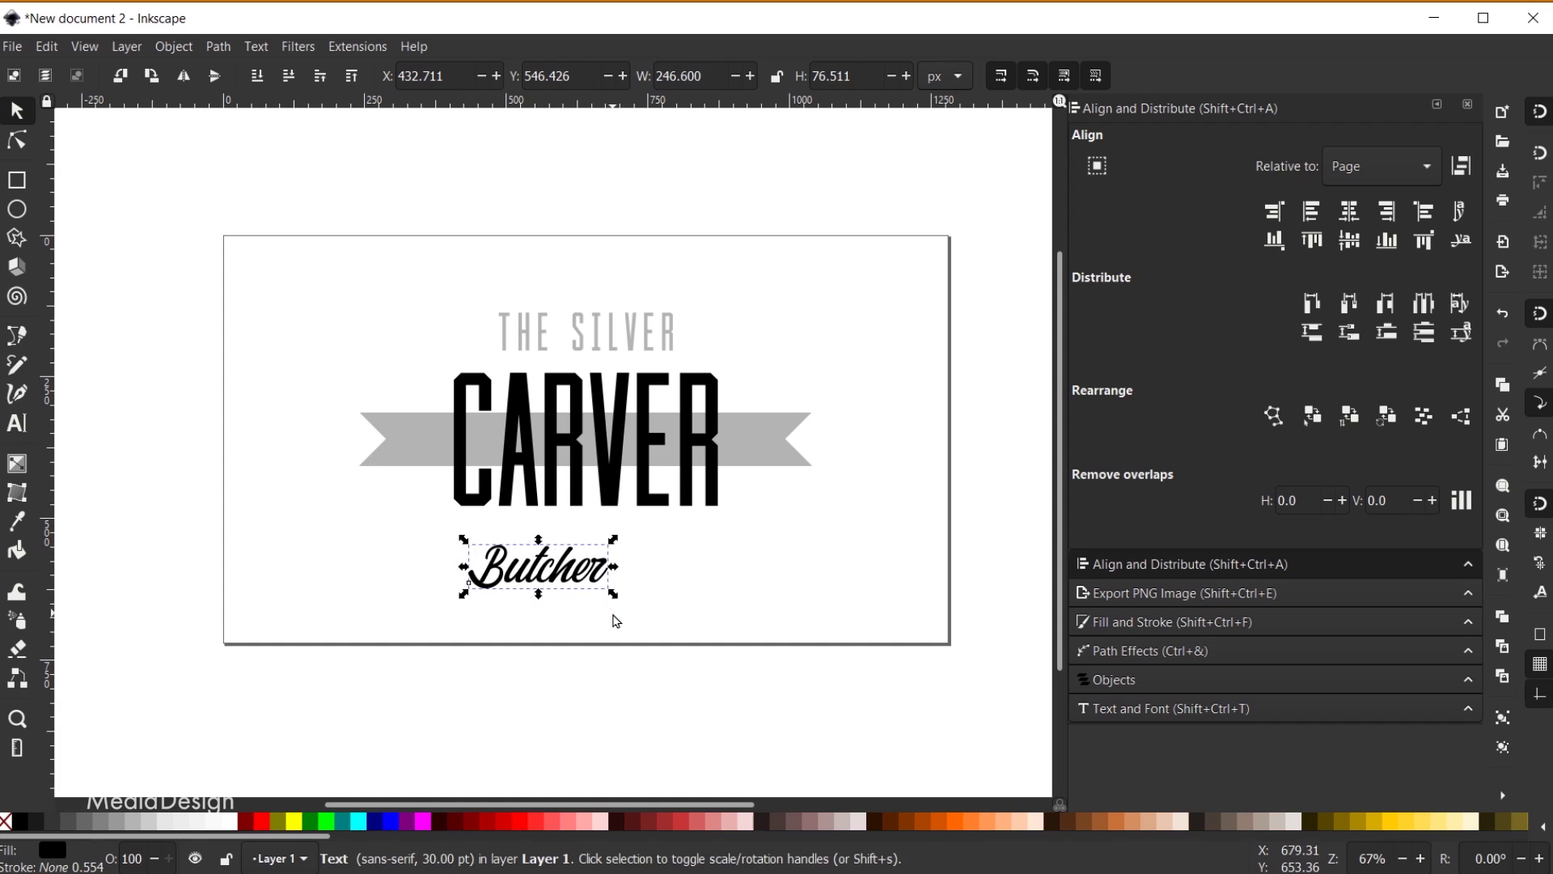
click(570, 574)
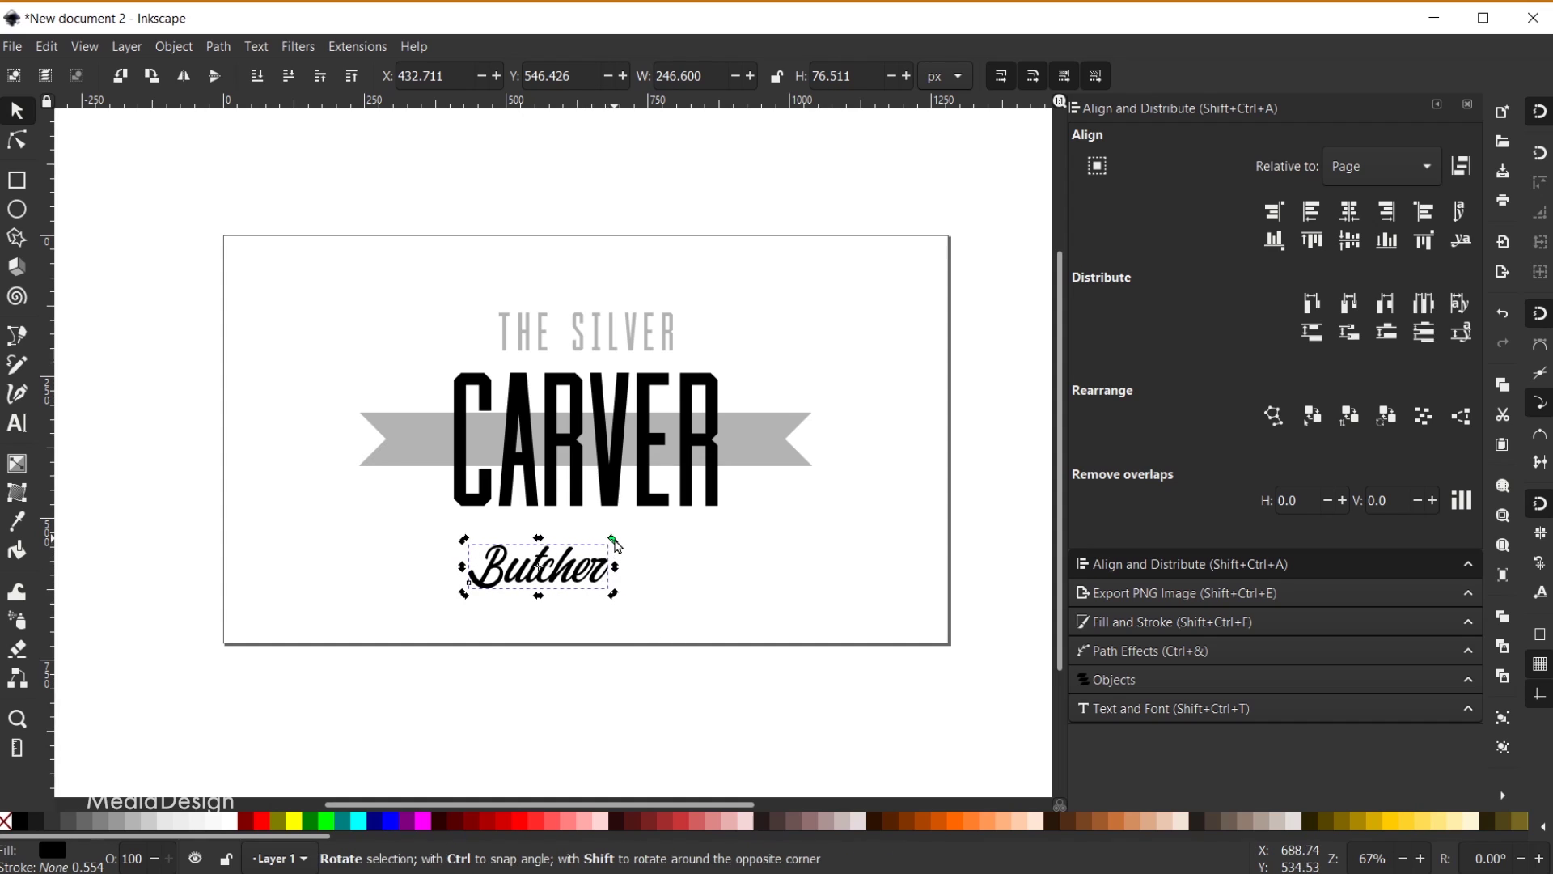
mouse_move(615, 541)
mouse_down()
mouse_move(614, 523)
mouse_move(628, 531)
mouse_move(615, 505)
mouse_move(625, 520)
mouse_up()
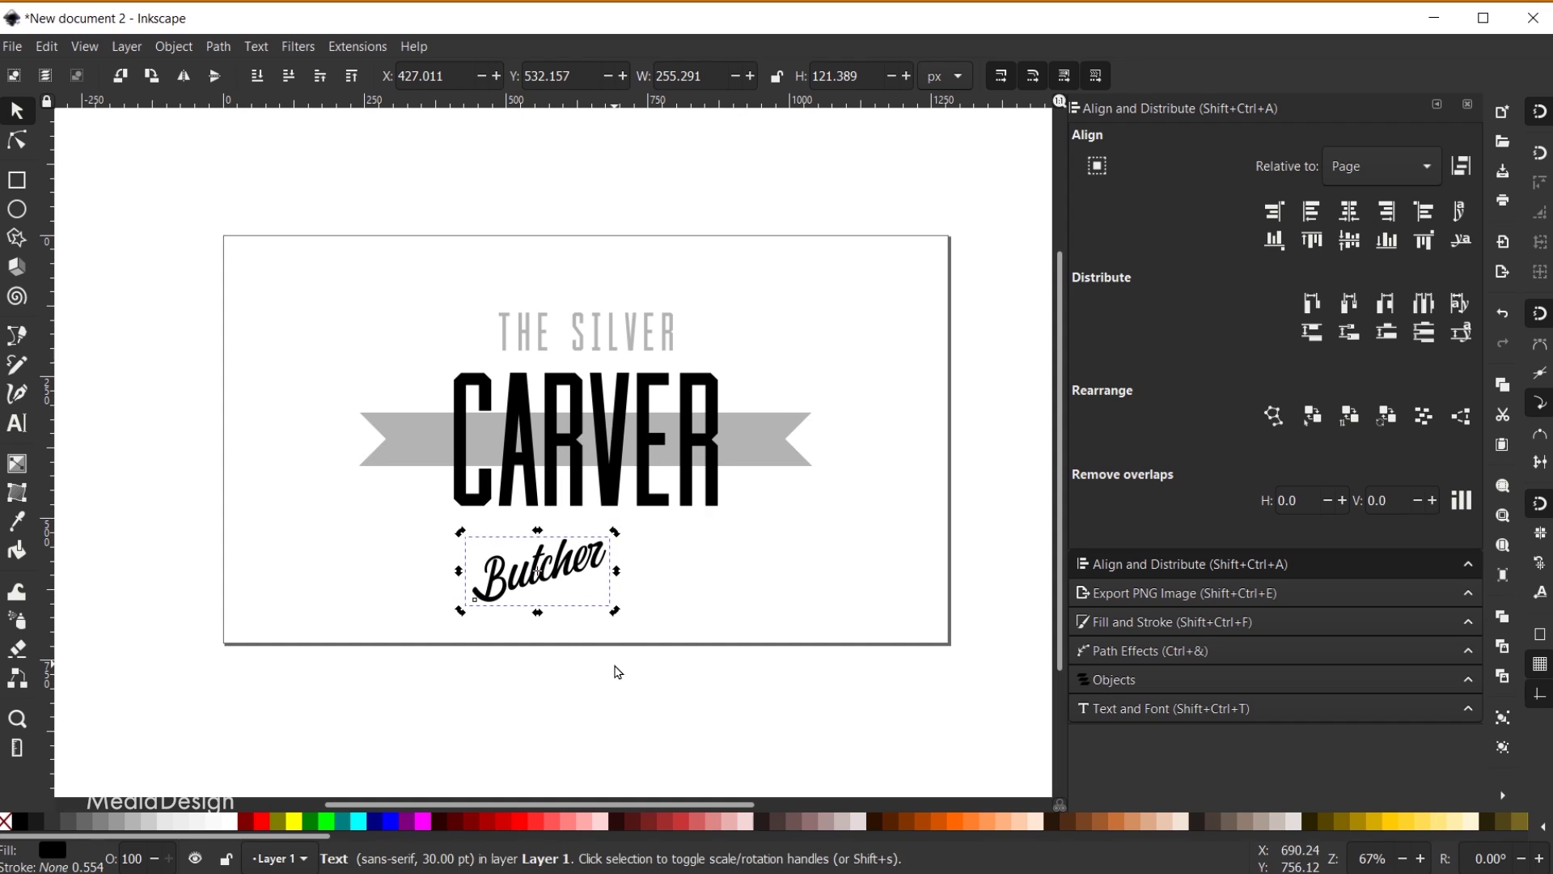
Center the Butcher text horizontally on the page and nudge it up 16 px toward the CARVER title
click(1357, 211)
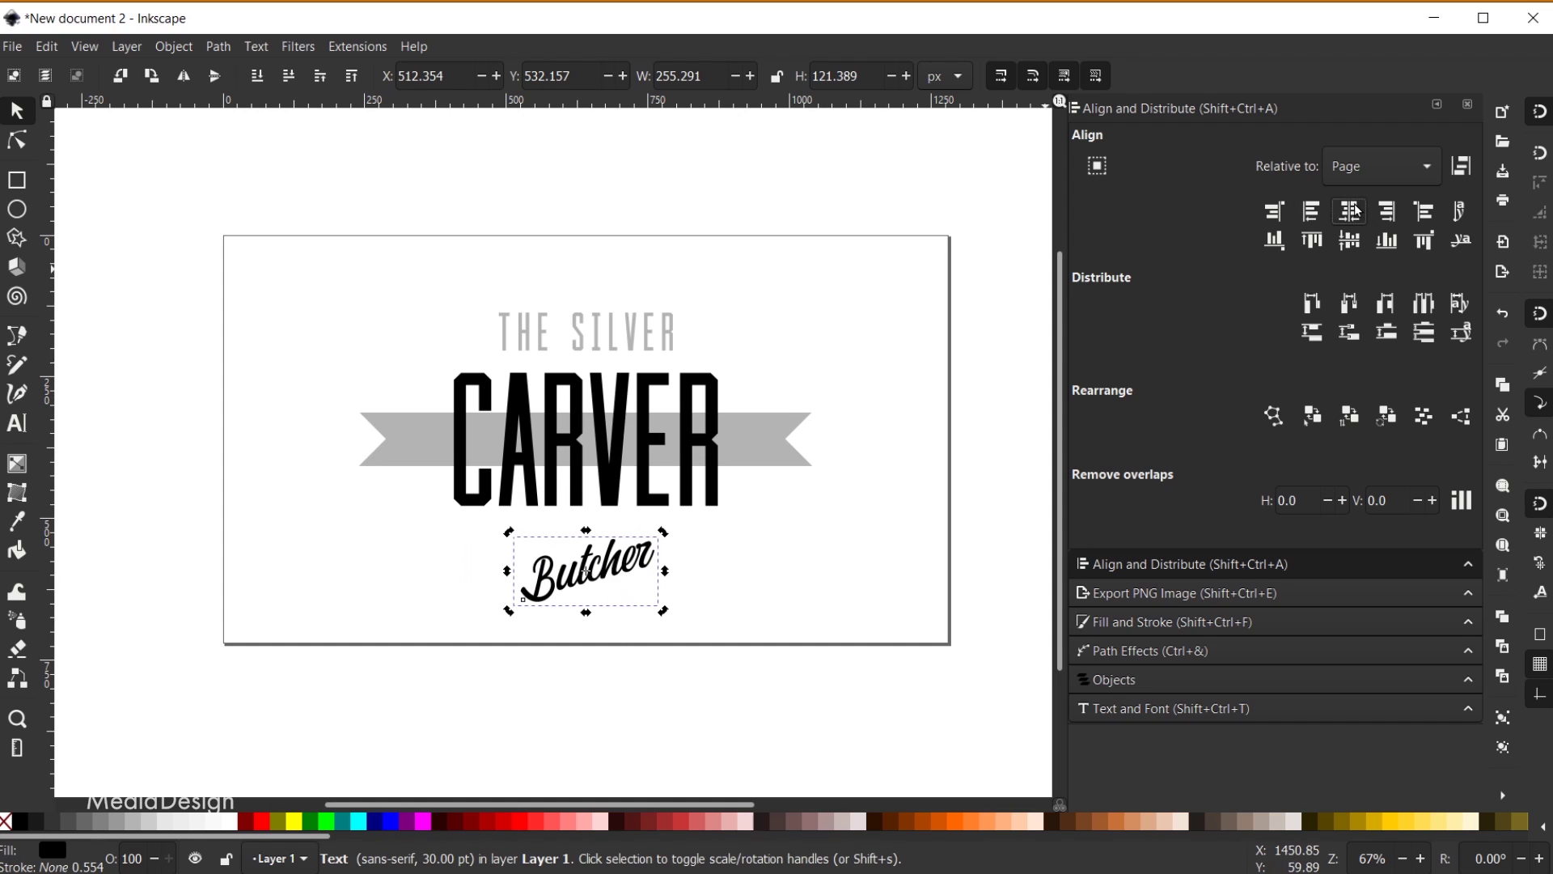
click(704, 620)
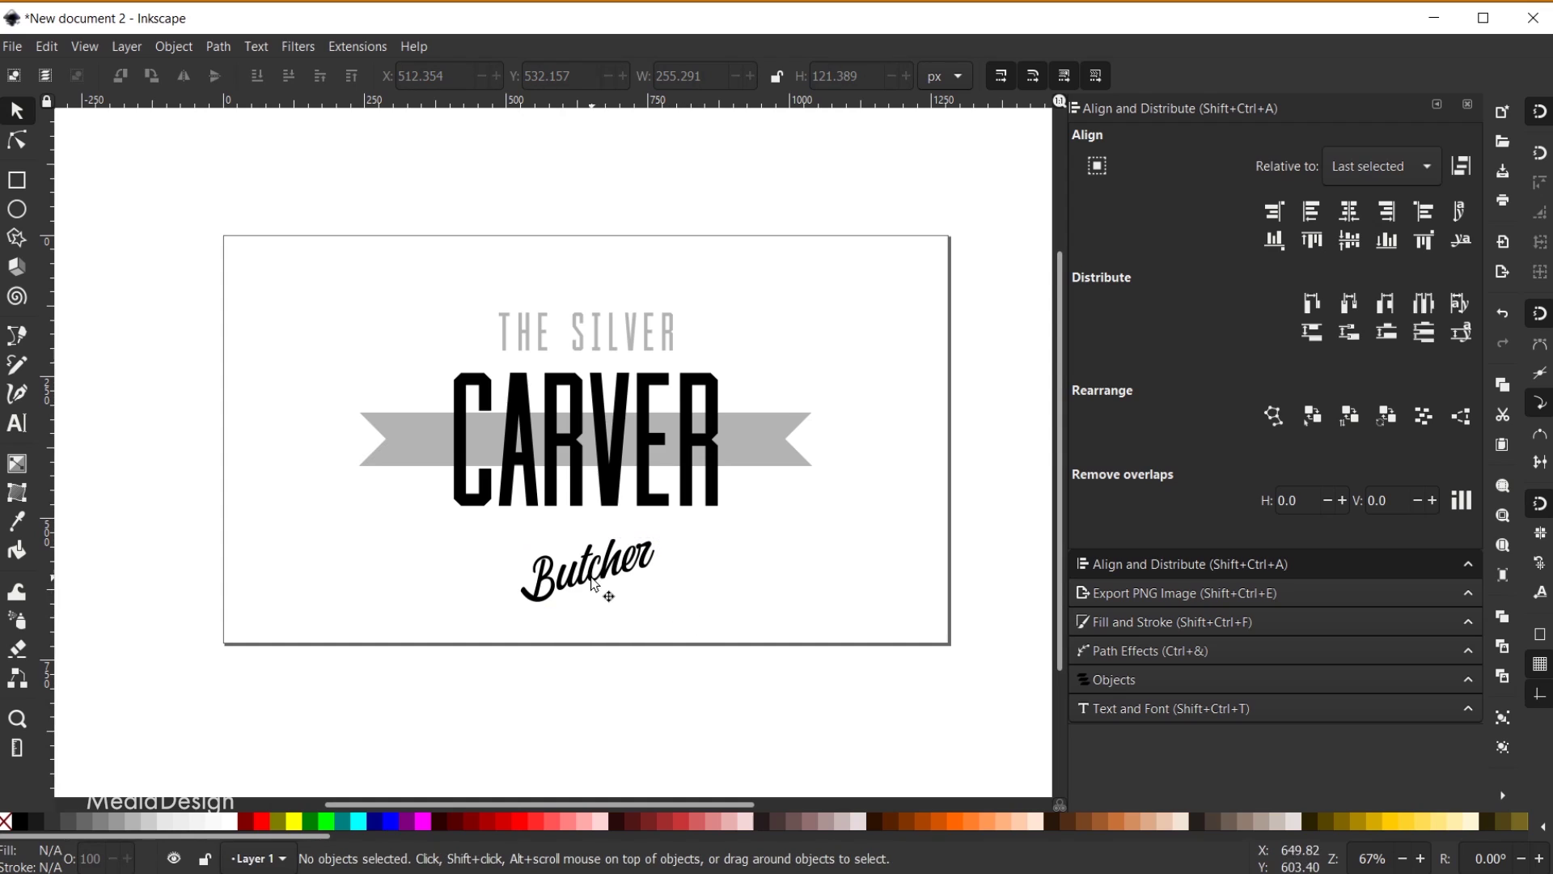
click(597, 580)
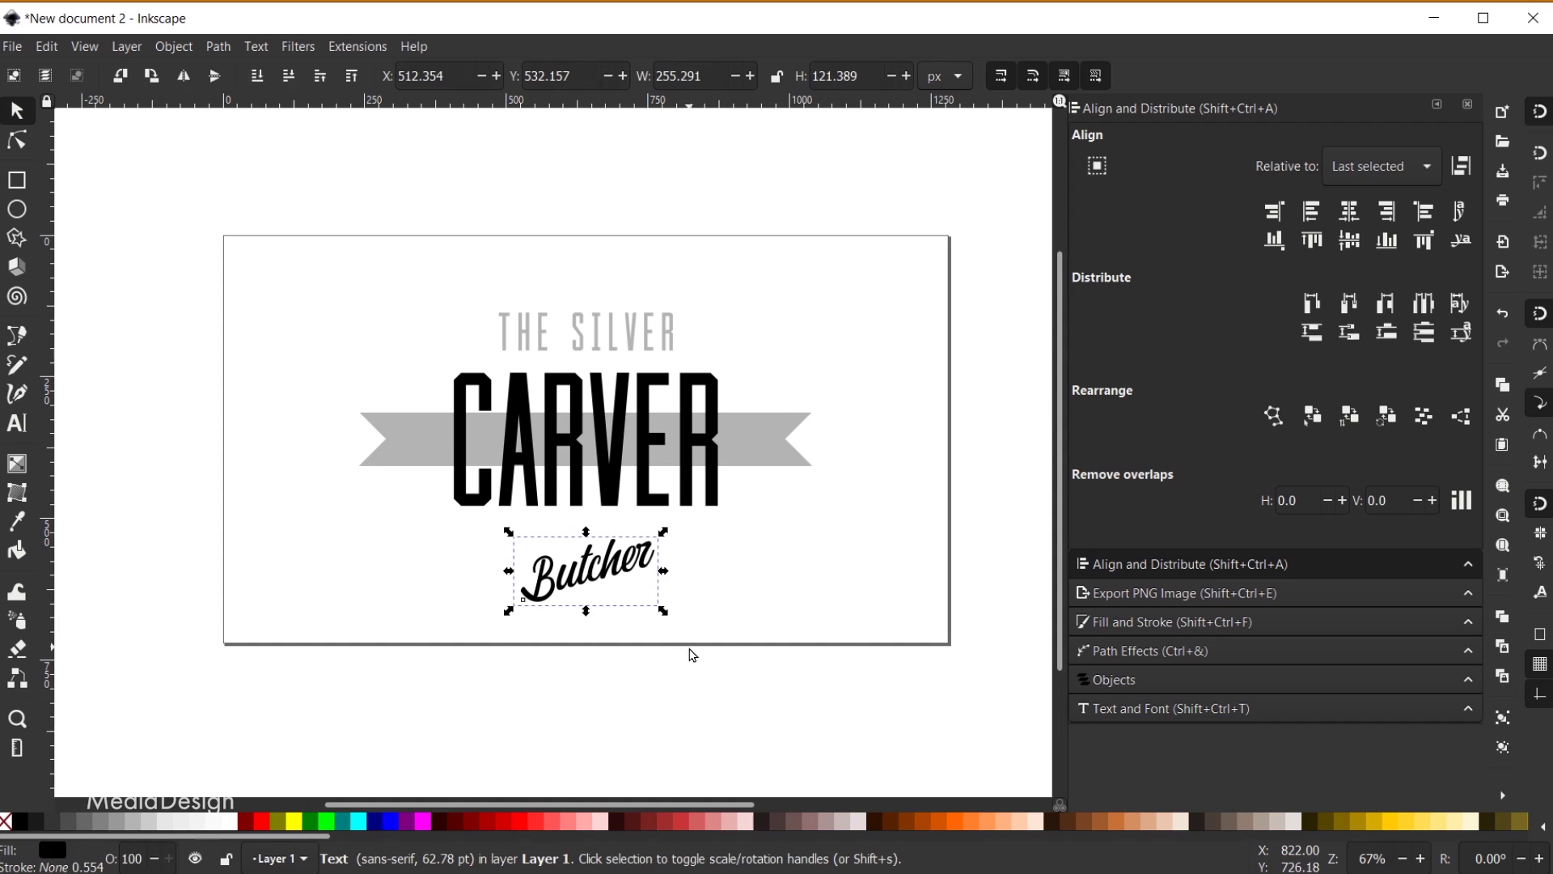
key(Up)
key(Up)
key(Up)
key(Up)
key(Up)
key(Up)
key(Up)
key(Up)
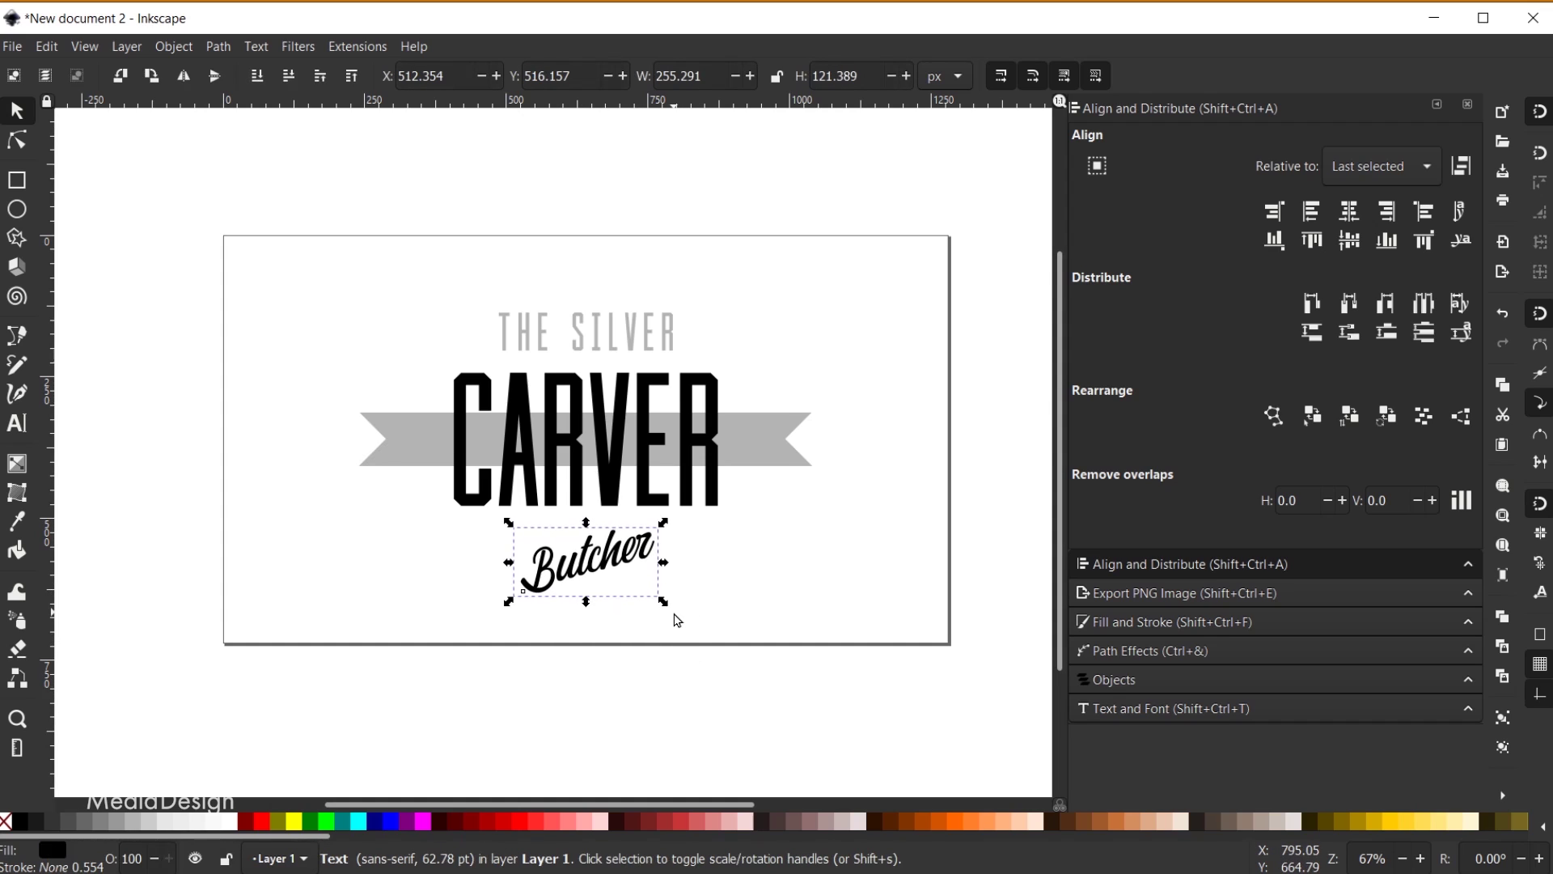
Shrink the Butcher text around its center to about 216 px wide and fill it with the banner's sampled light gray
drag(664, 602, 659, 610)
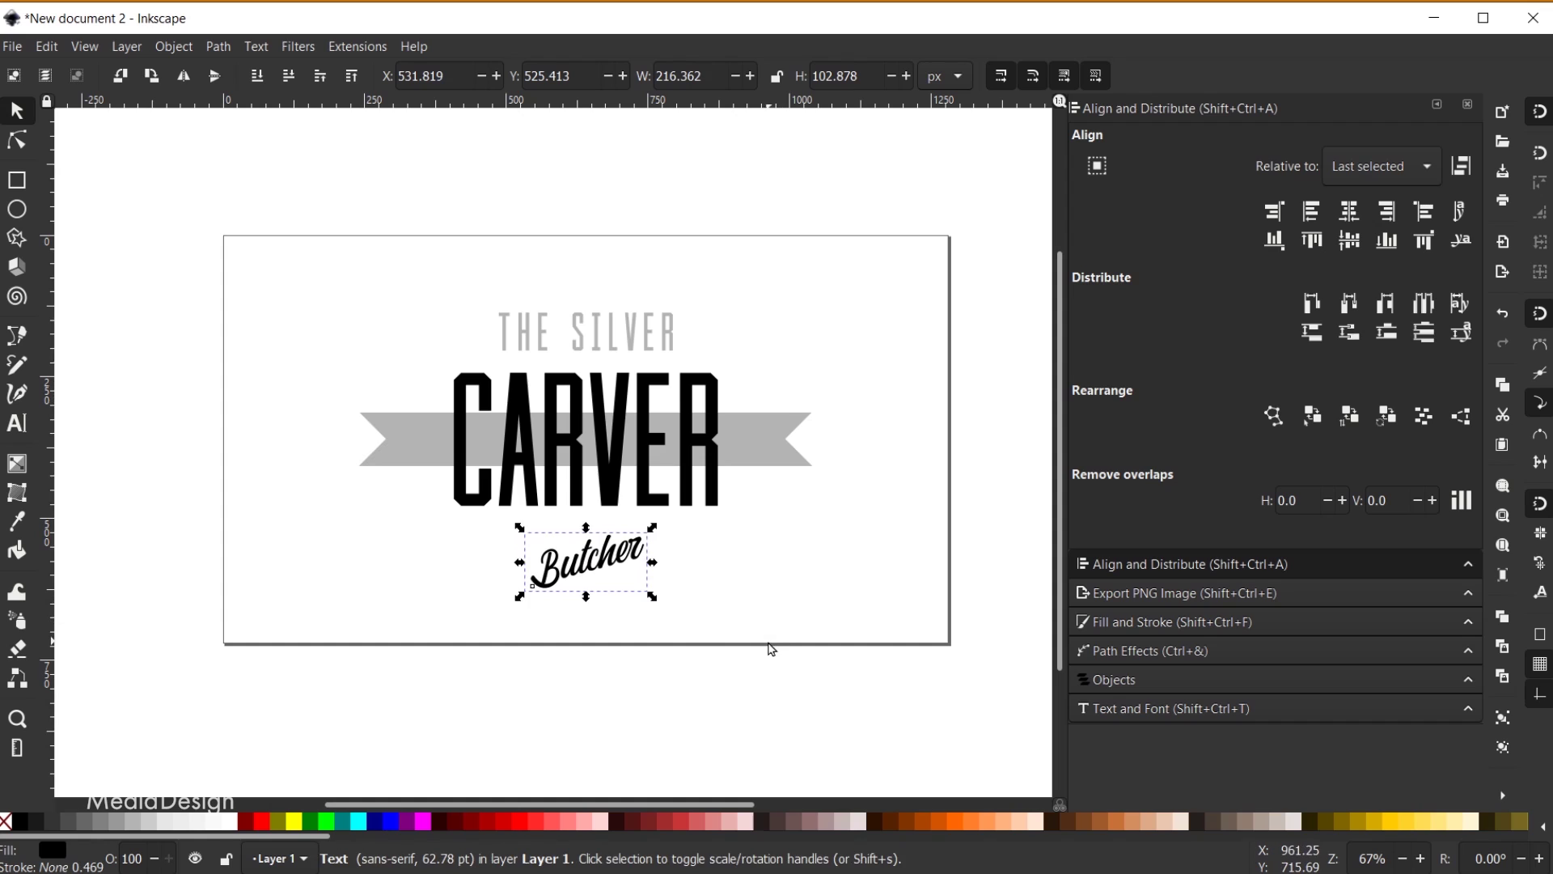
click(769, 694)
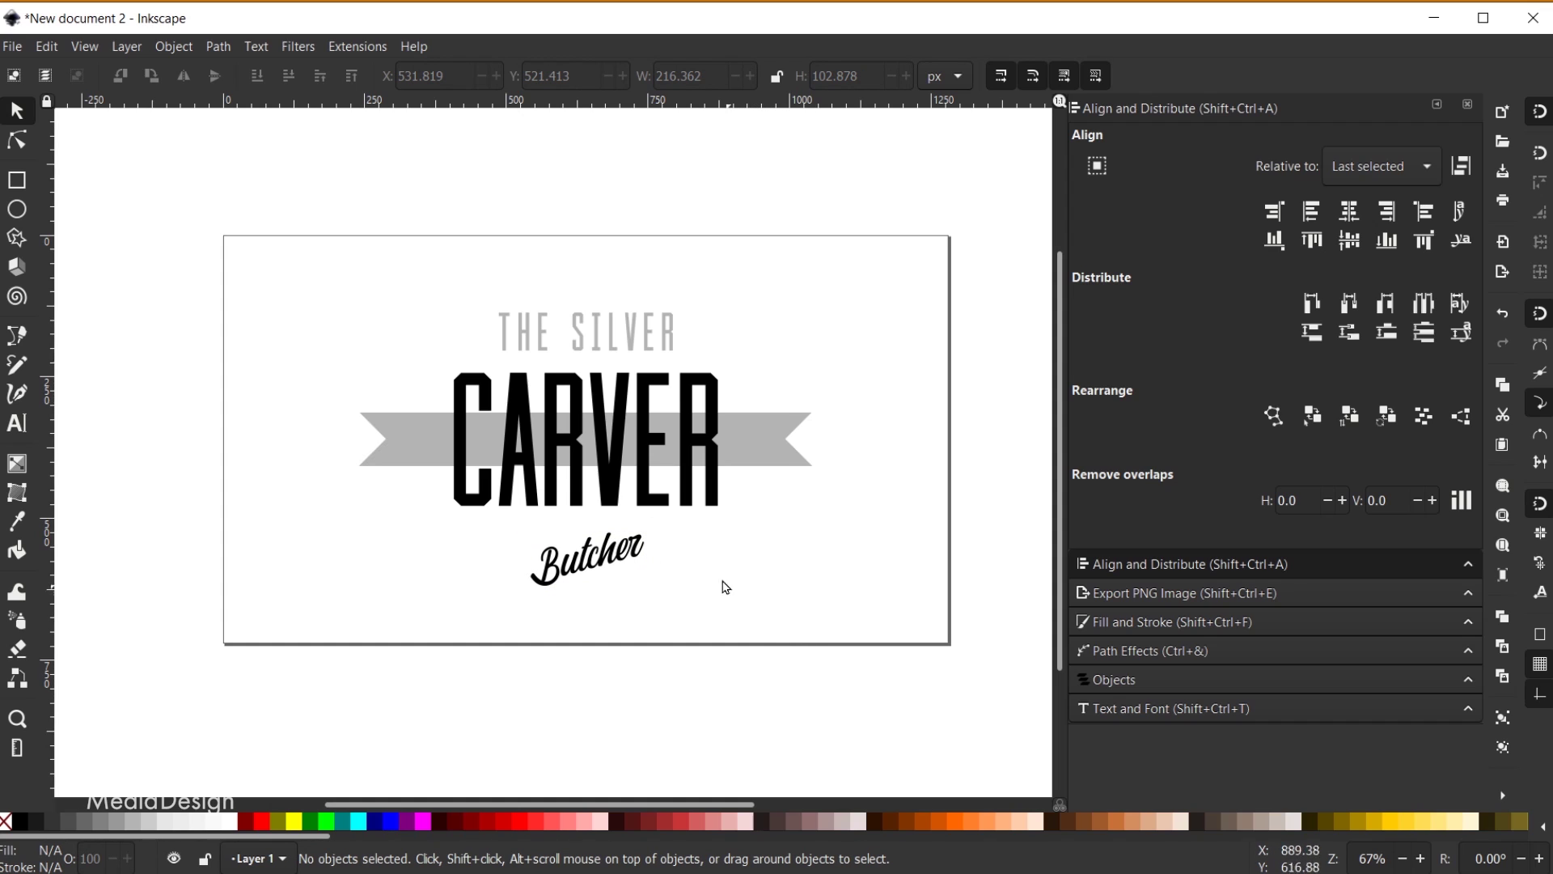
click(632, 564)
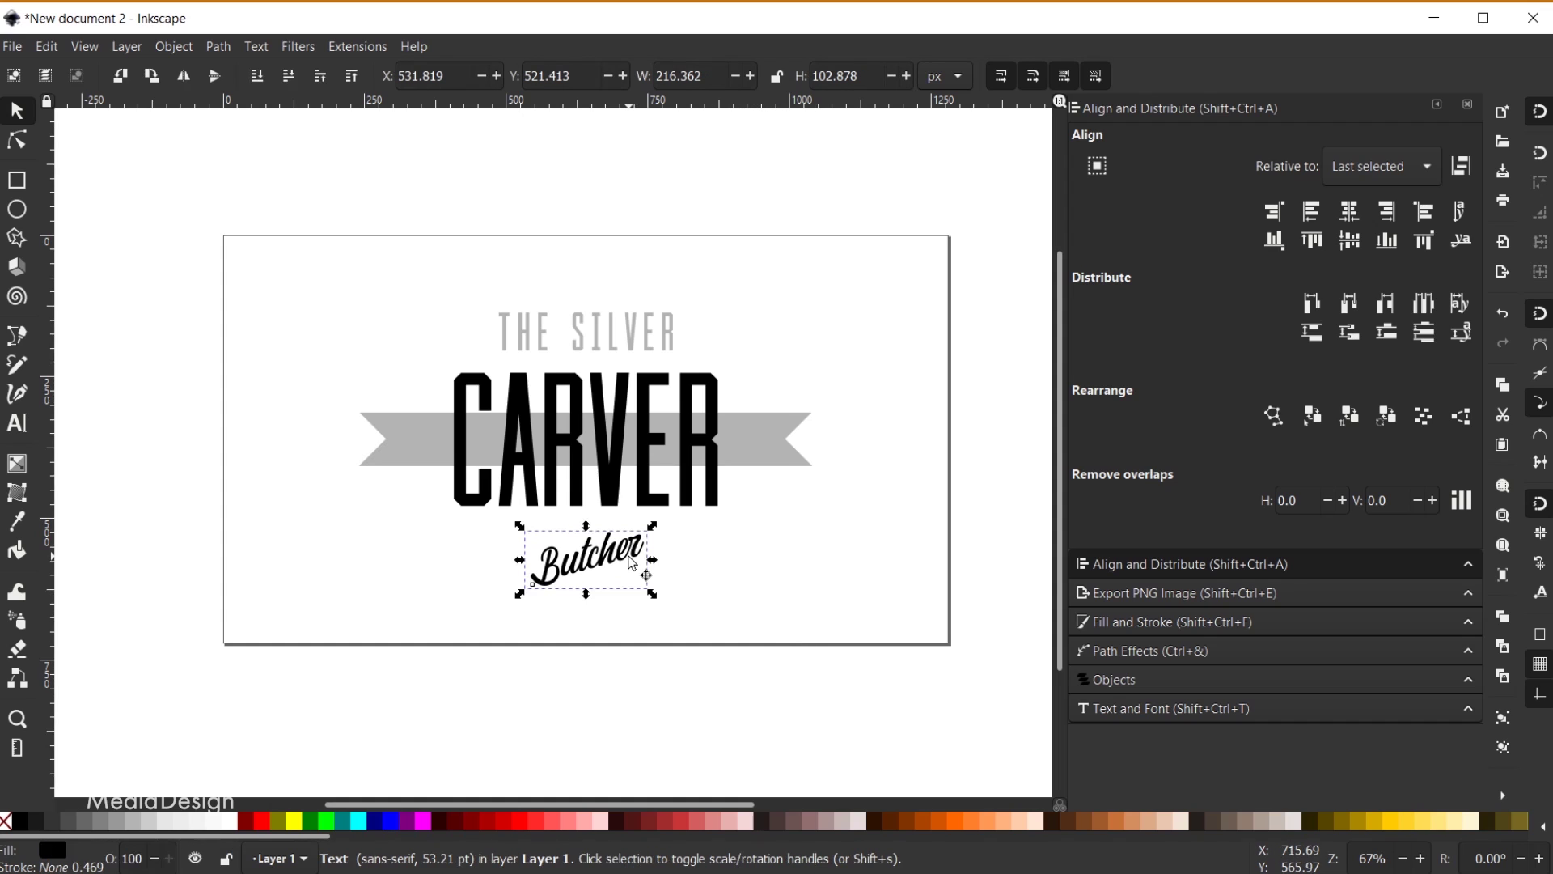
click(24, 524)
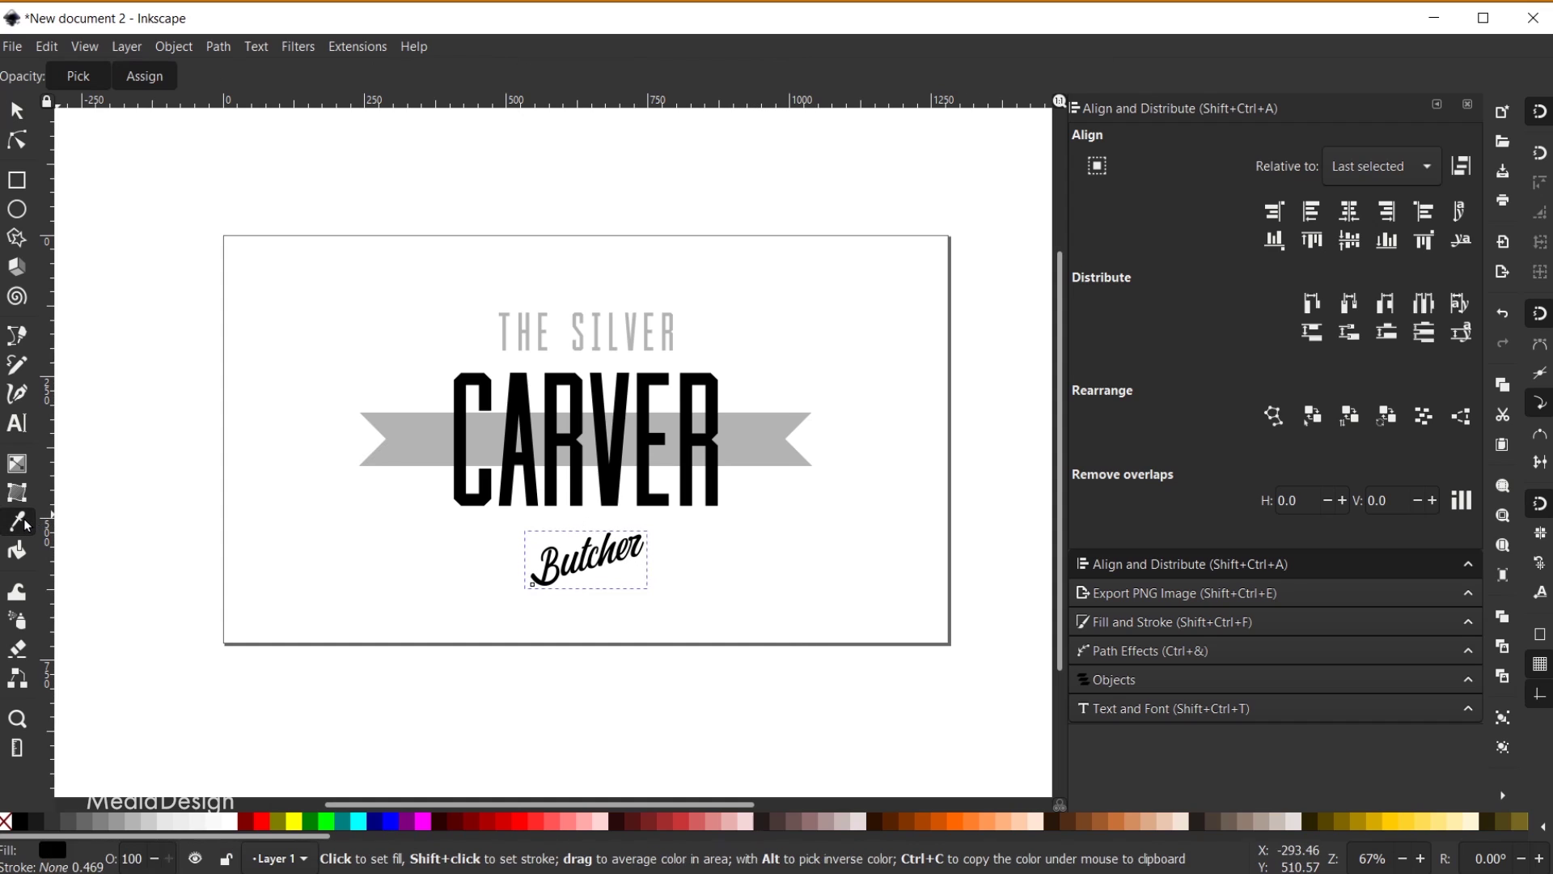
click(427, 439)
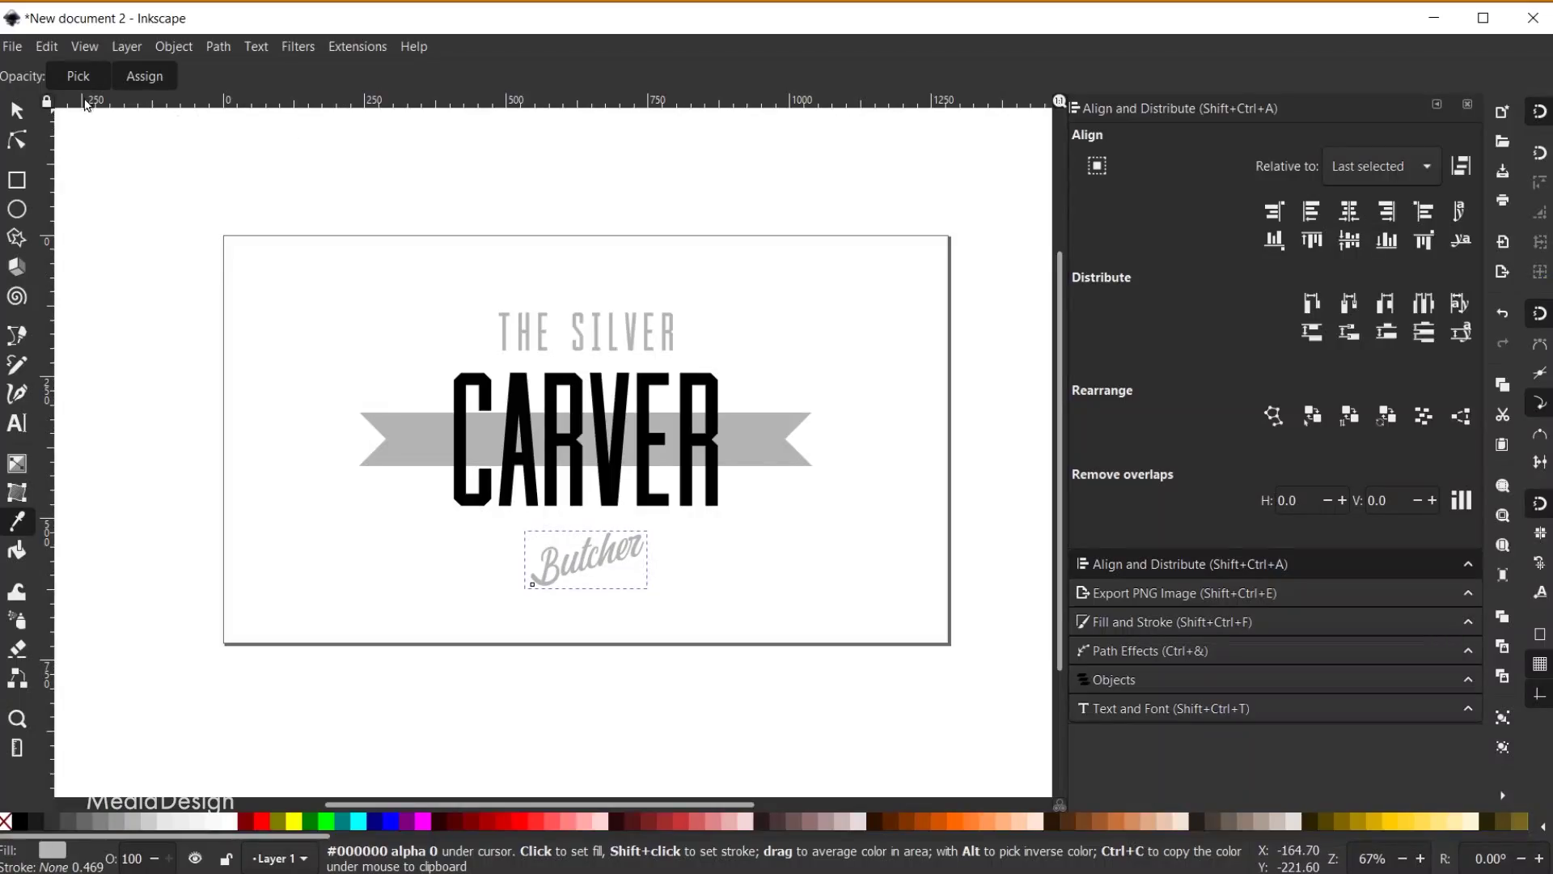
Create a new document and import the cleaver-1756677_1280 image from the Downloads folder as a linked bitmap
click(16, 49)
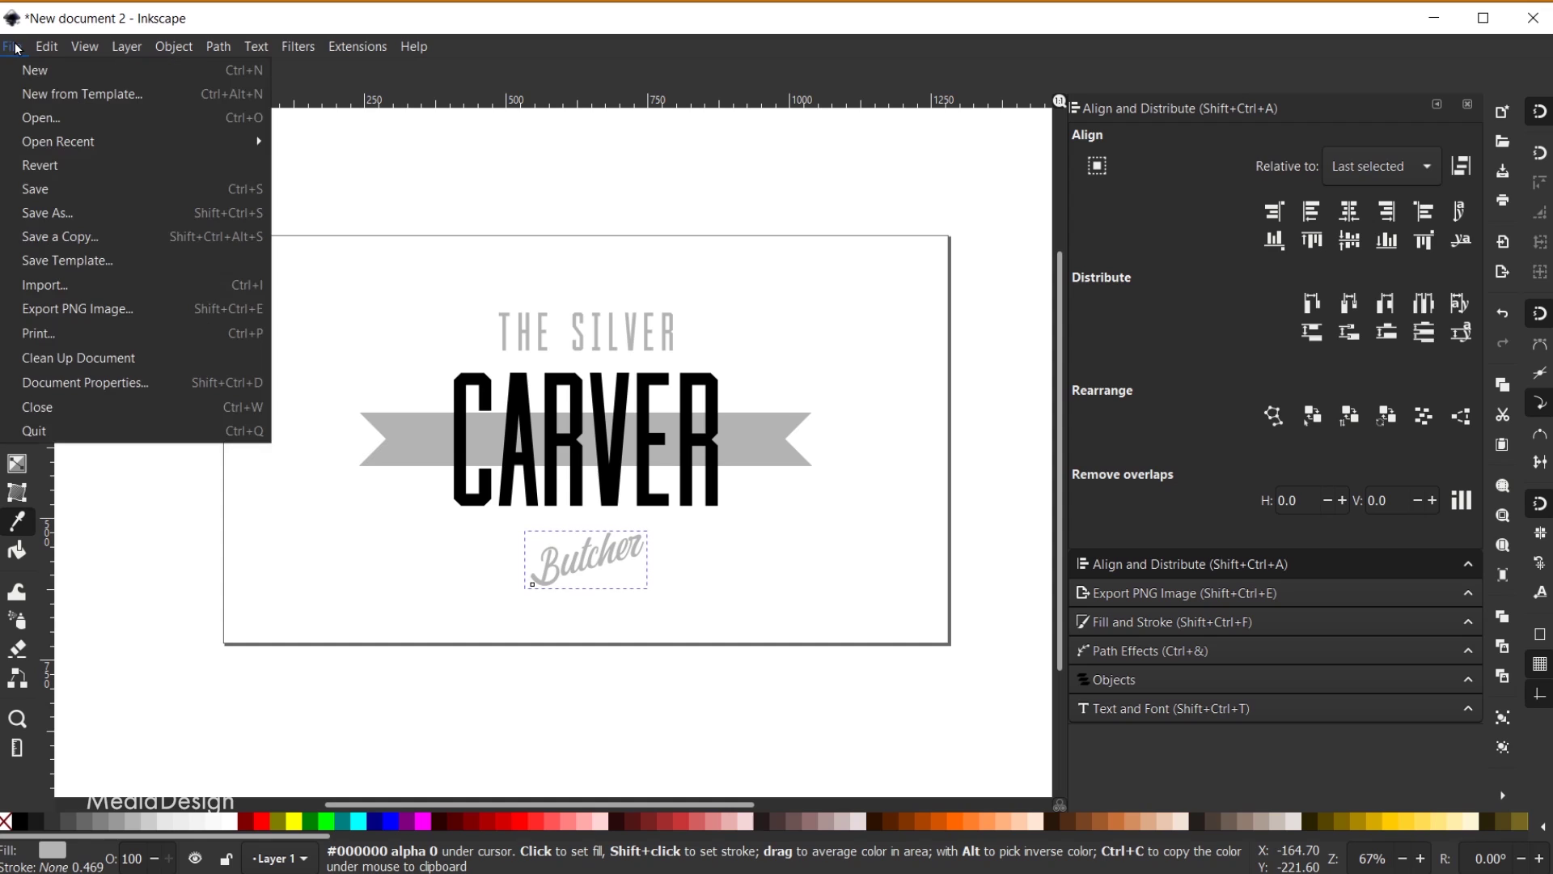
click(32, 66)
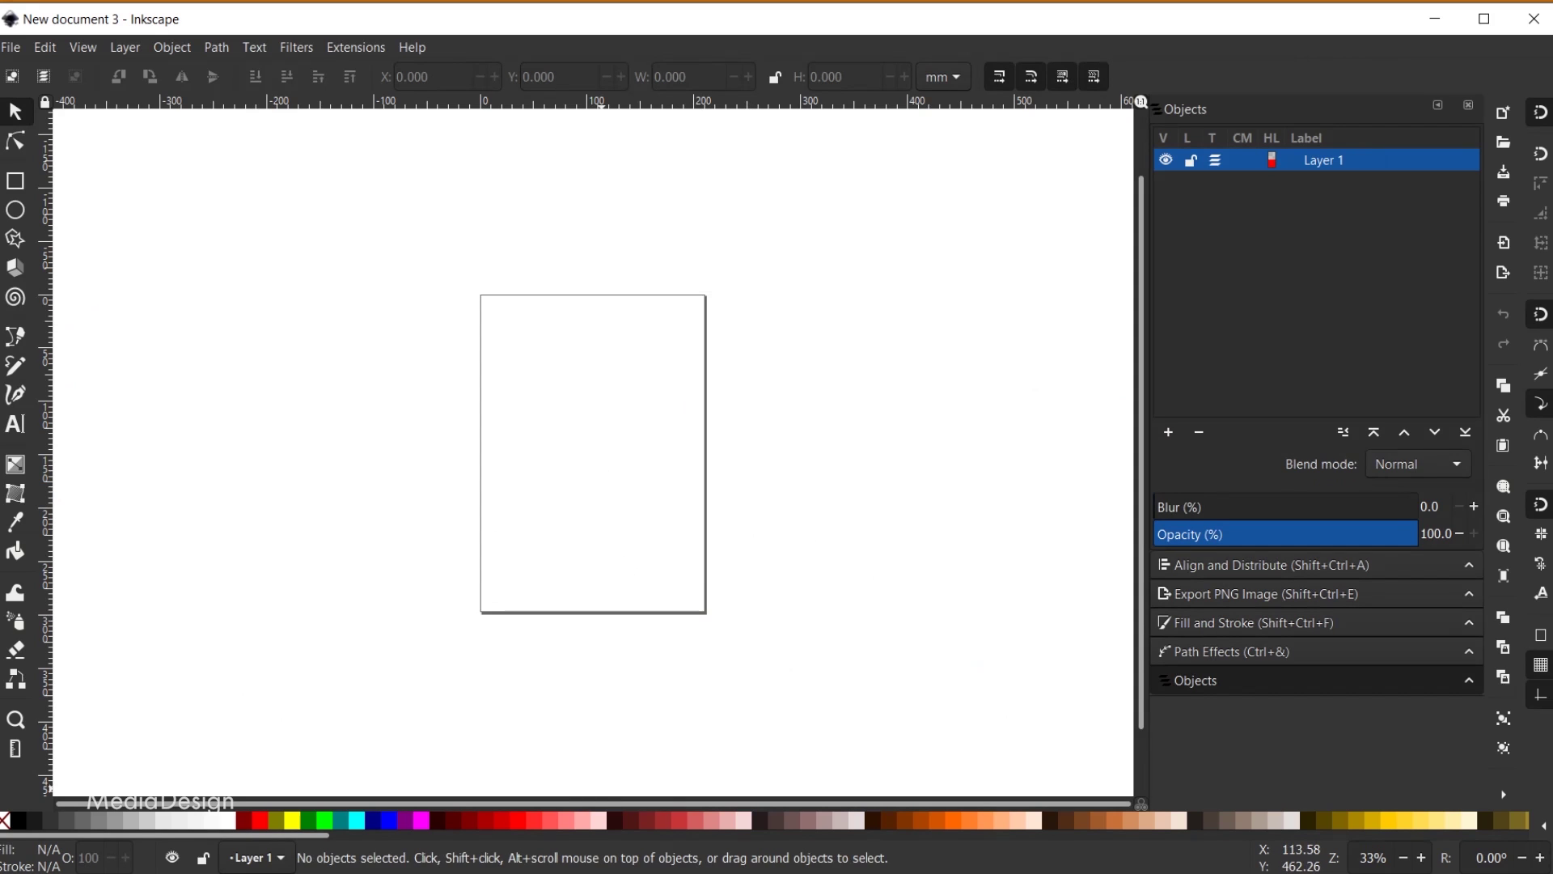
key(alt+Tab)
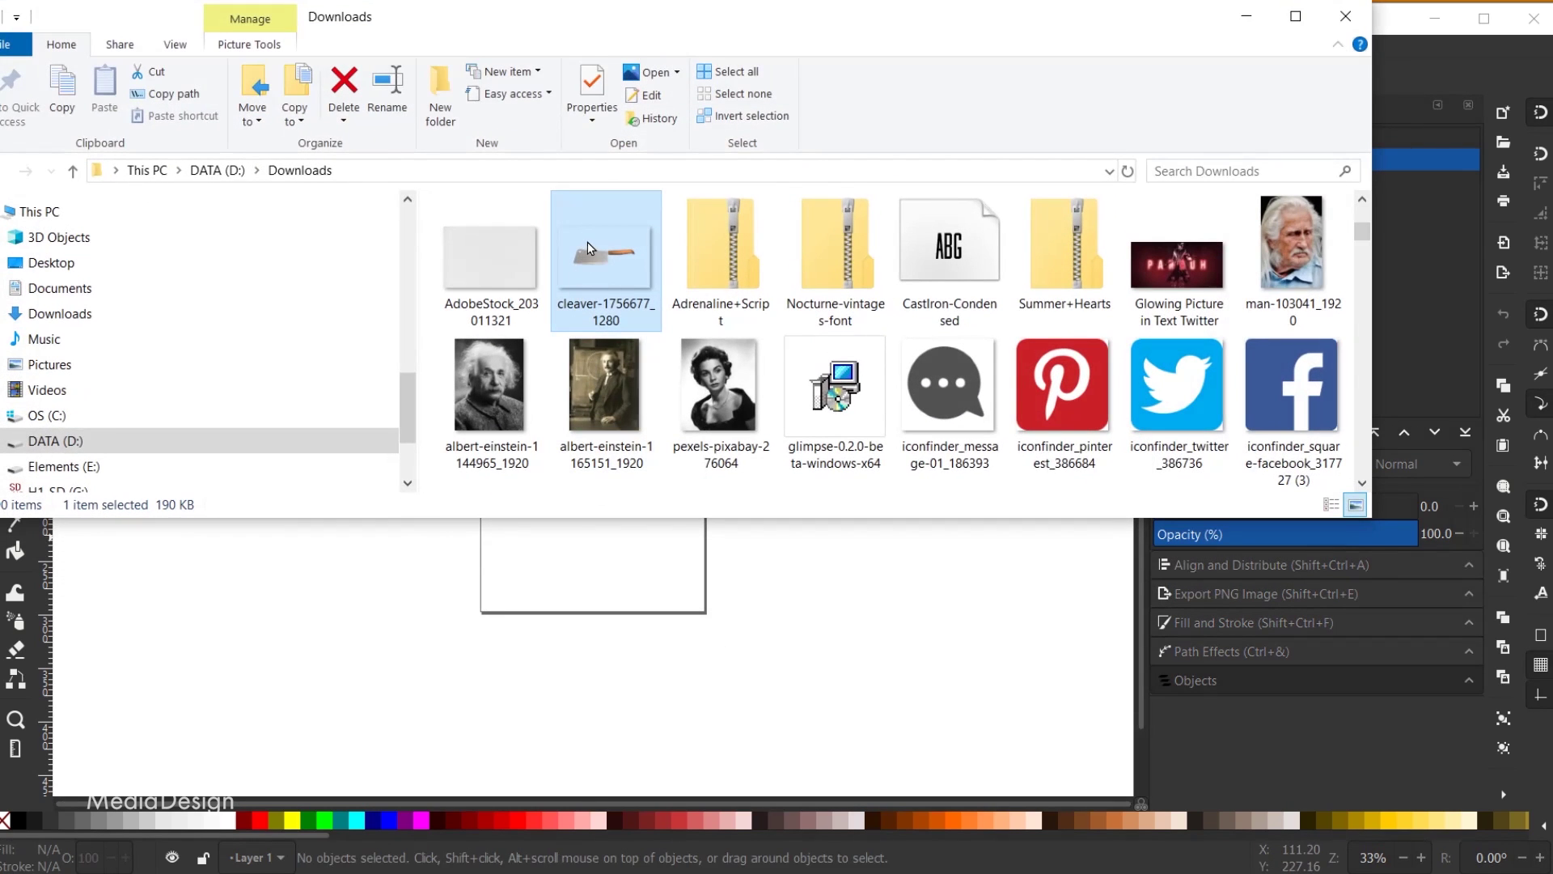
drag(588, 249, 642, 593)
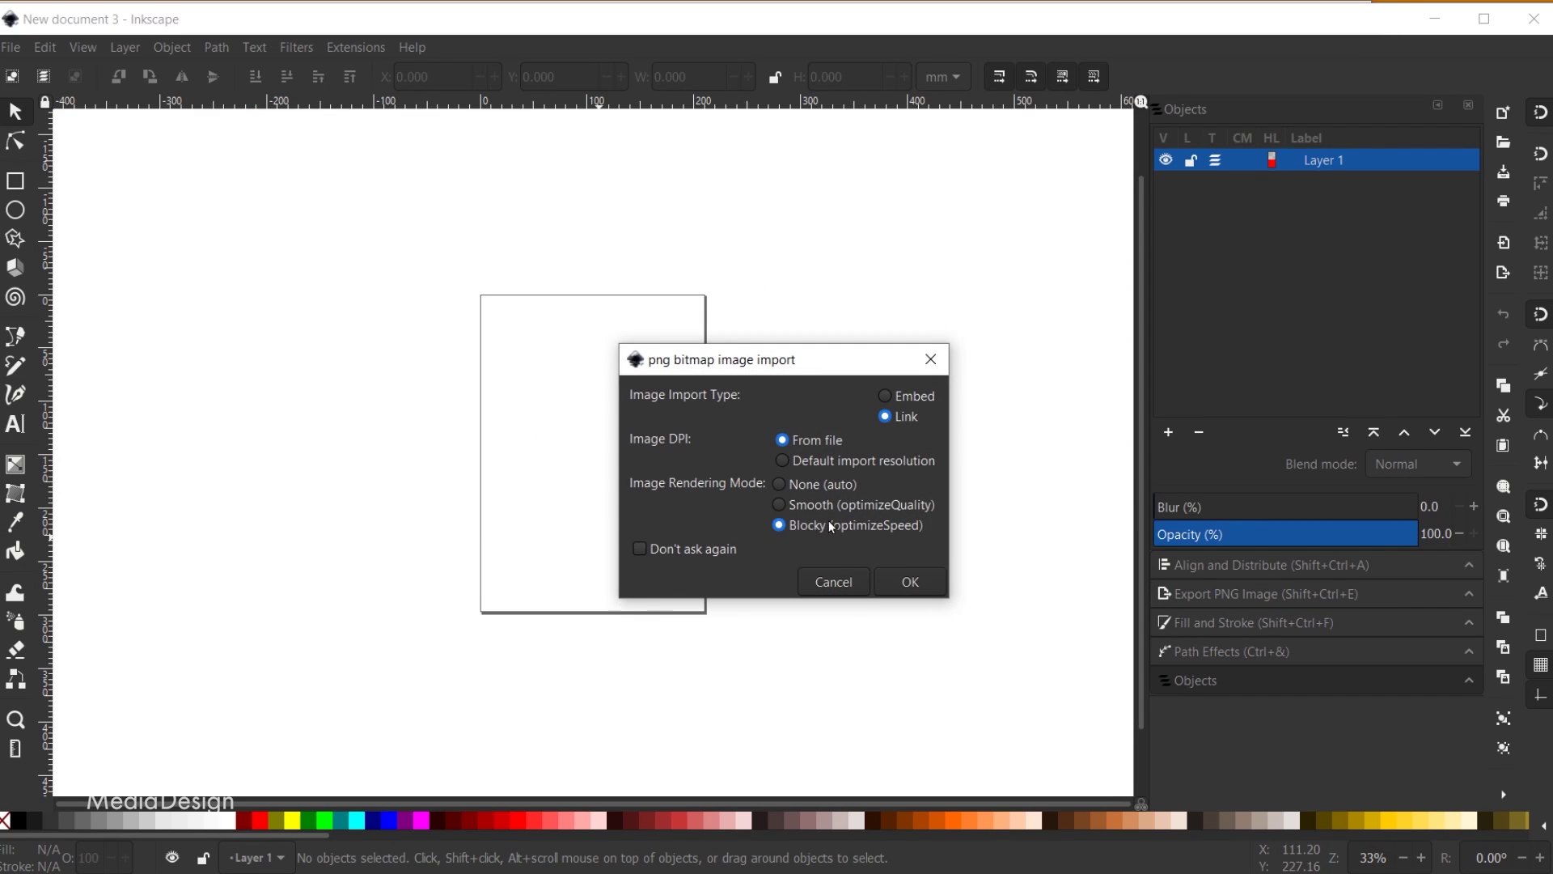
click(912, 582)
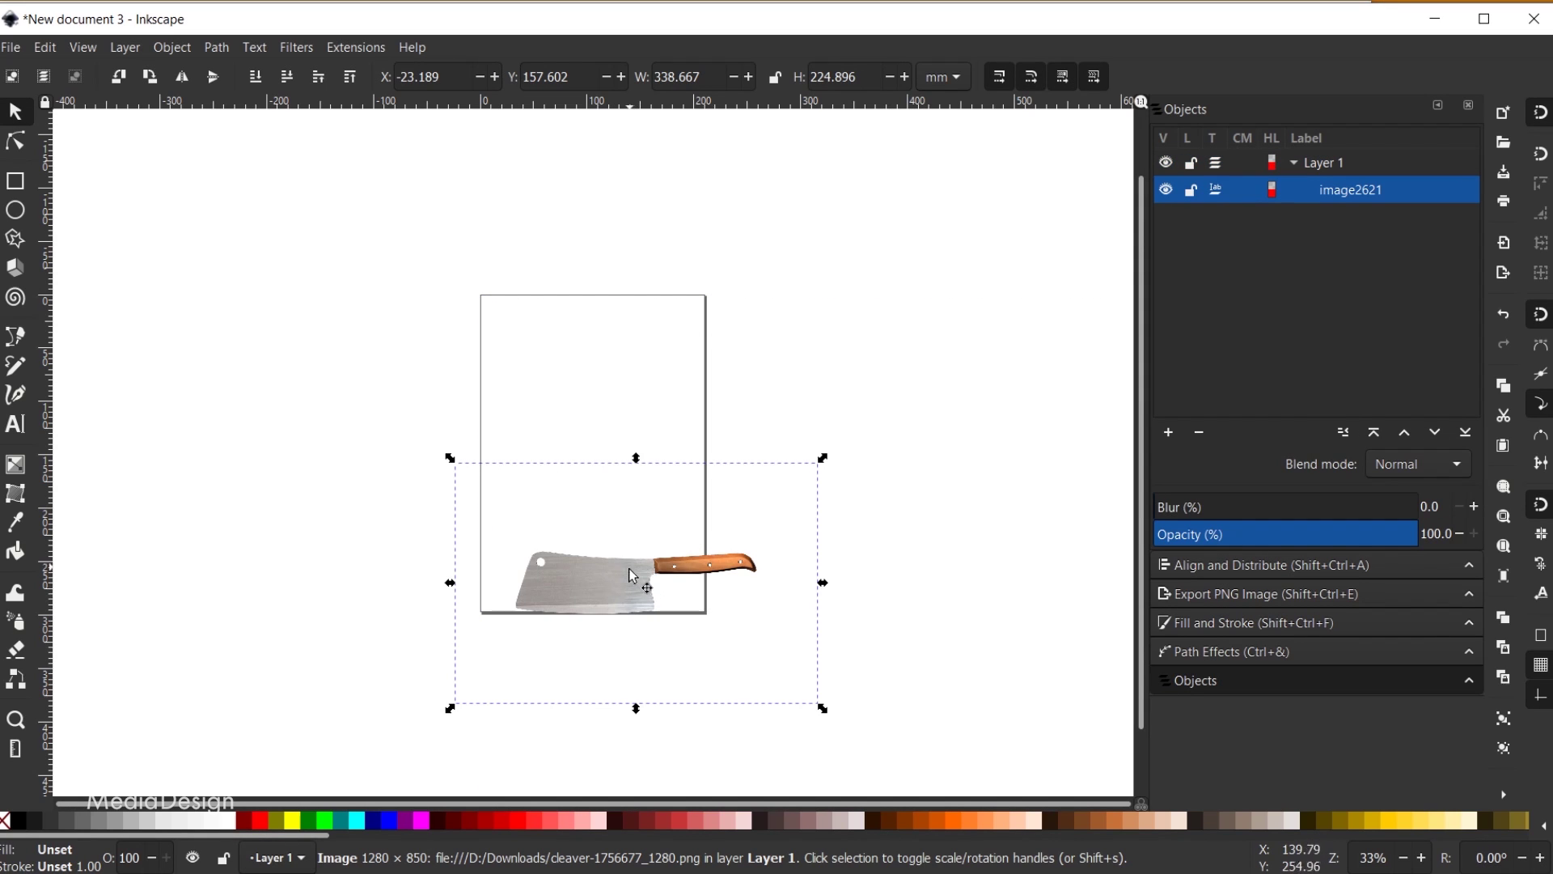
Scale the cleaver image proportionally around its center to about 194 mm wide and place it near the middle of the page
drag(625, 586, 602, 450)
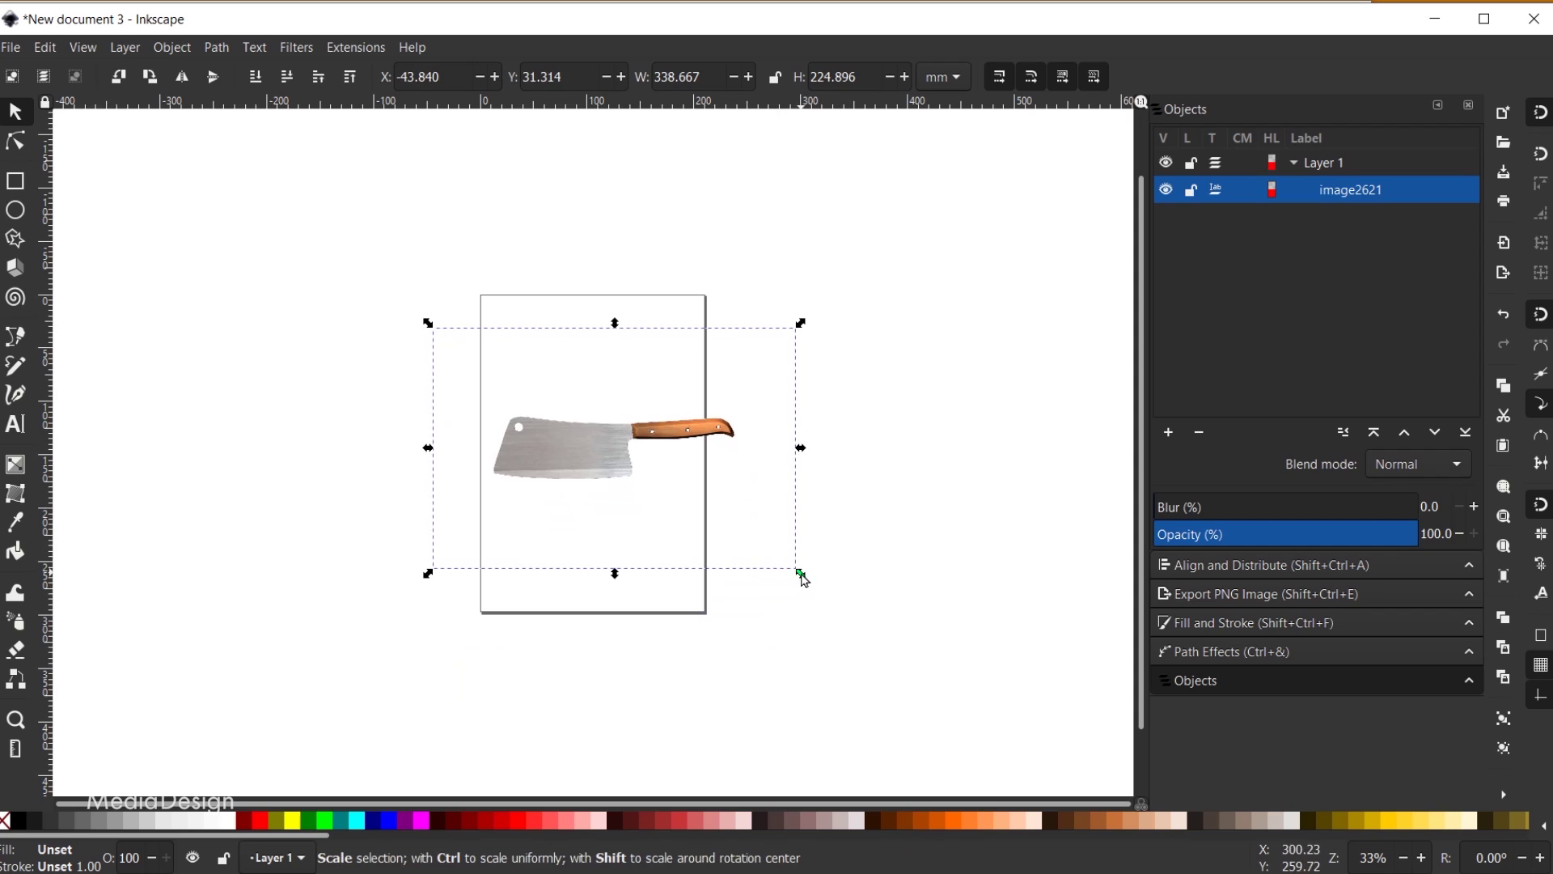
drag(802, 576, 726, 549)
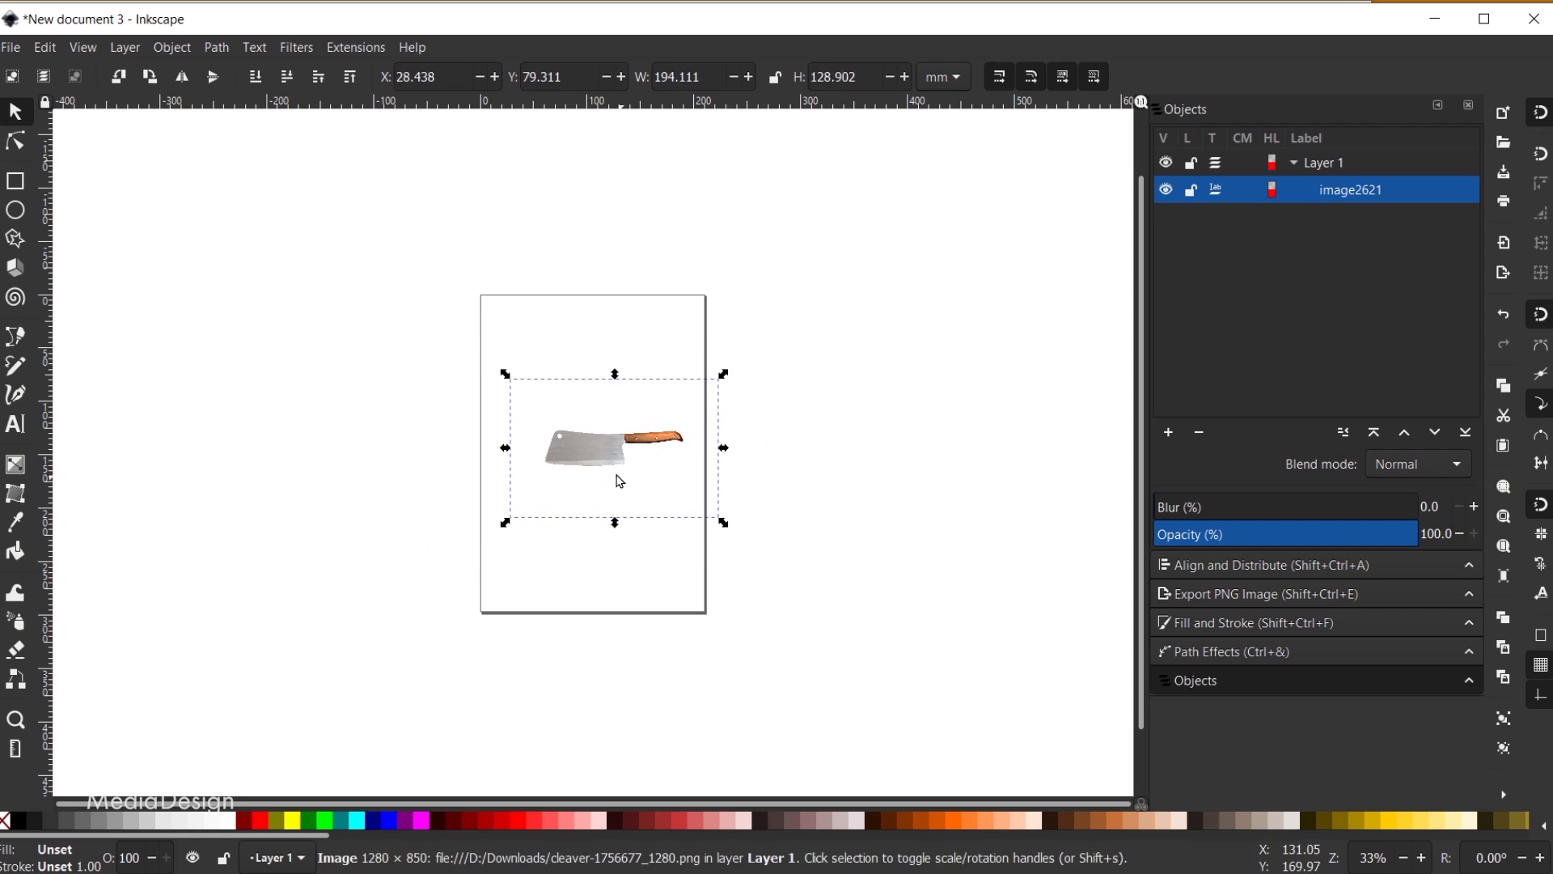
drag(592, 458, 574, 438)
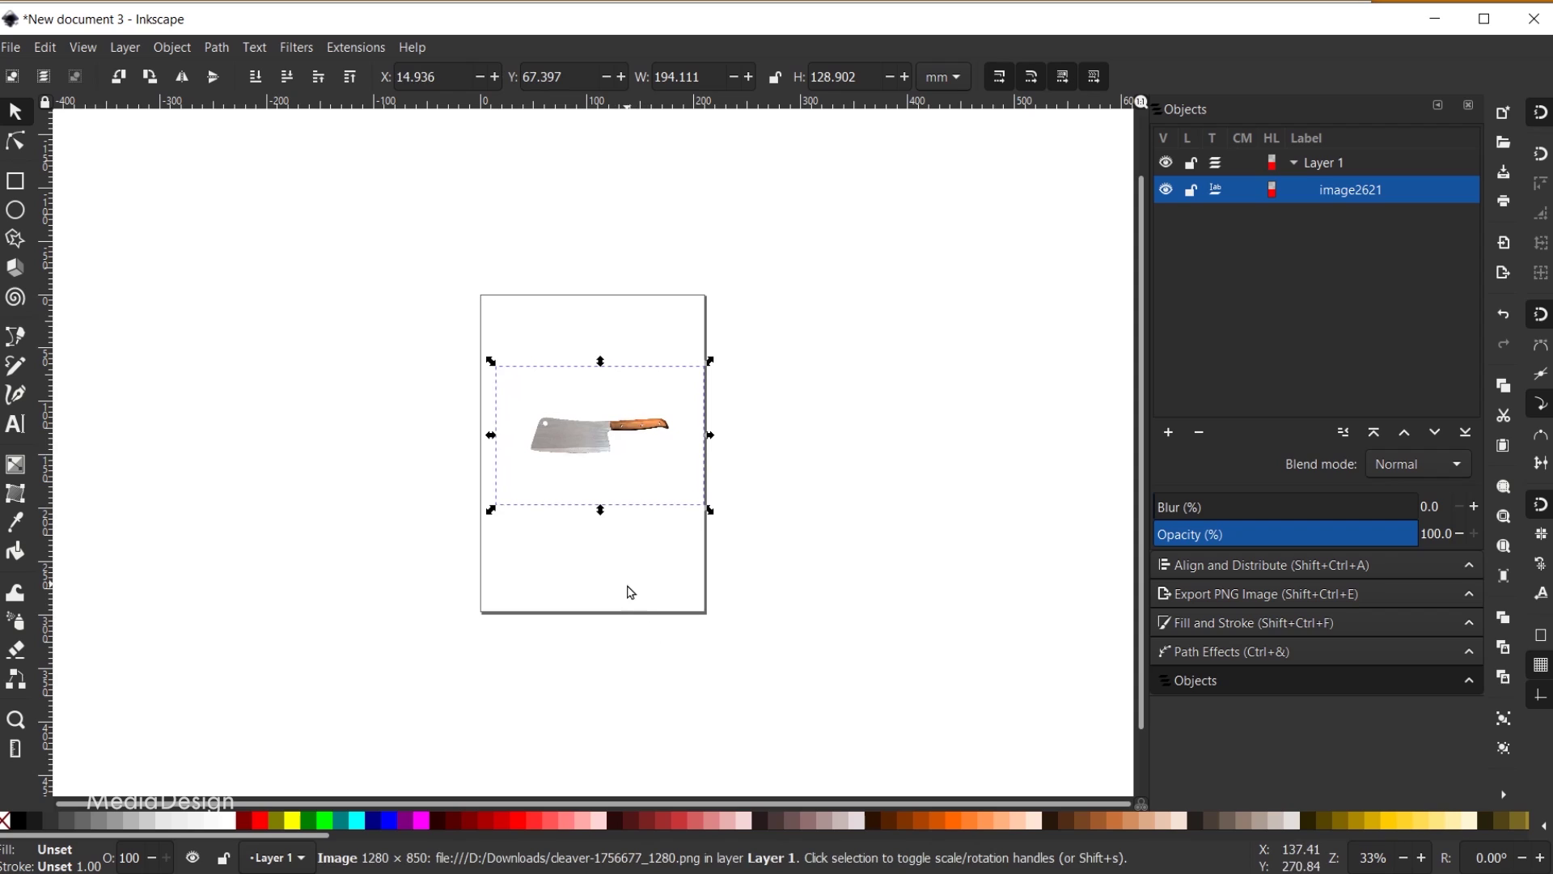
Show the object list, lock the cleaver image against editing, and deselect it
ctrl+scroll(595, 437, up, 4)
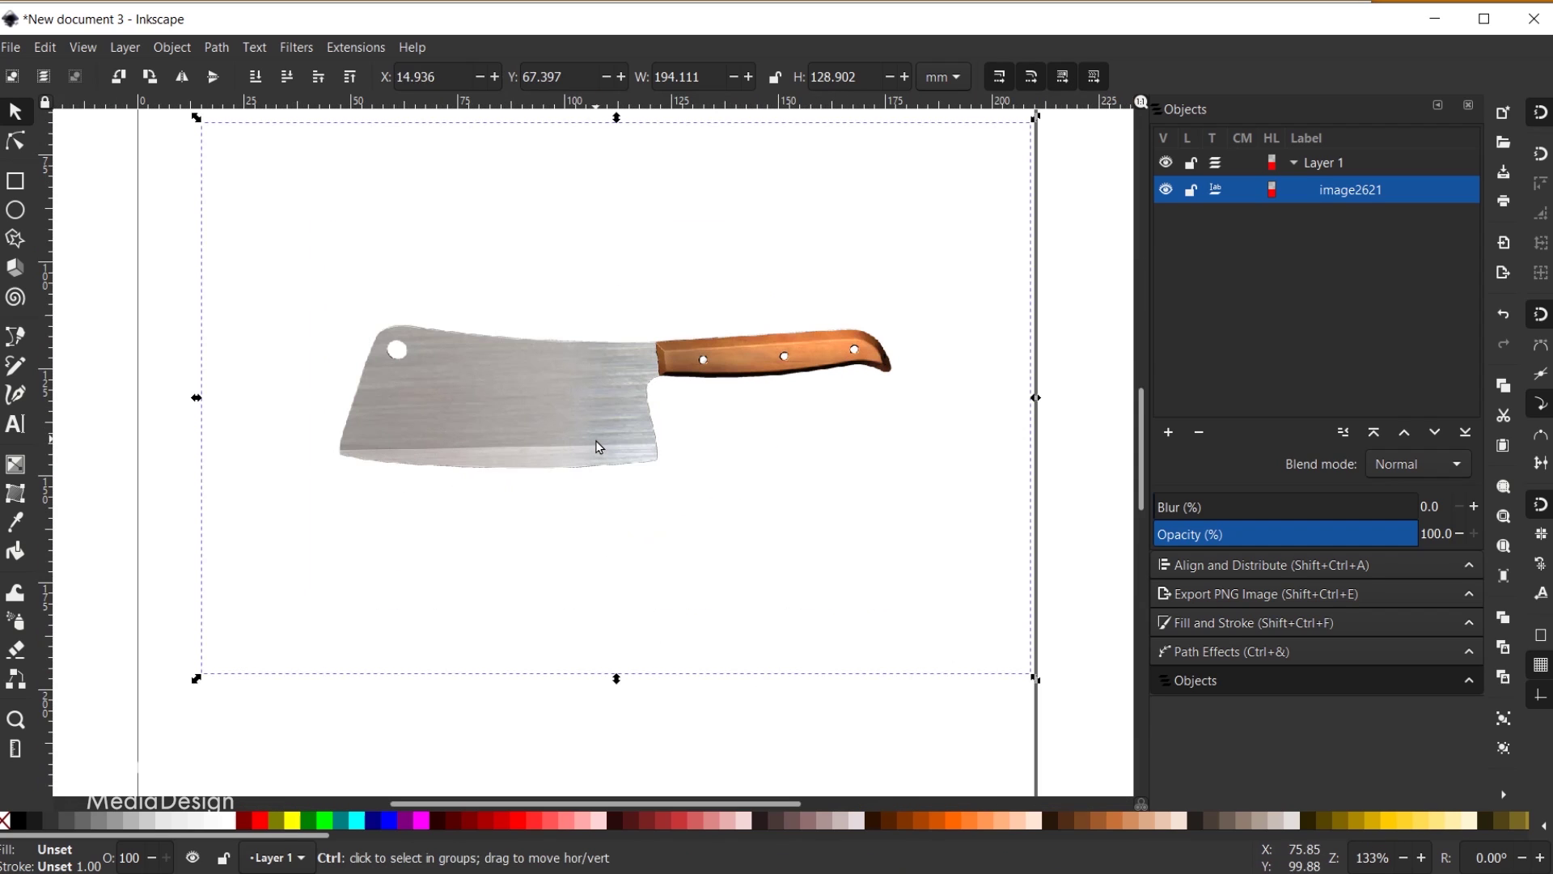
ctrl+scroll(620, 429, up, 1)
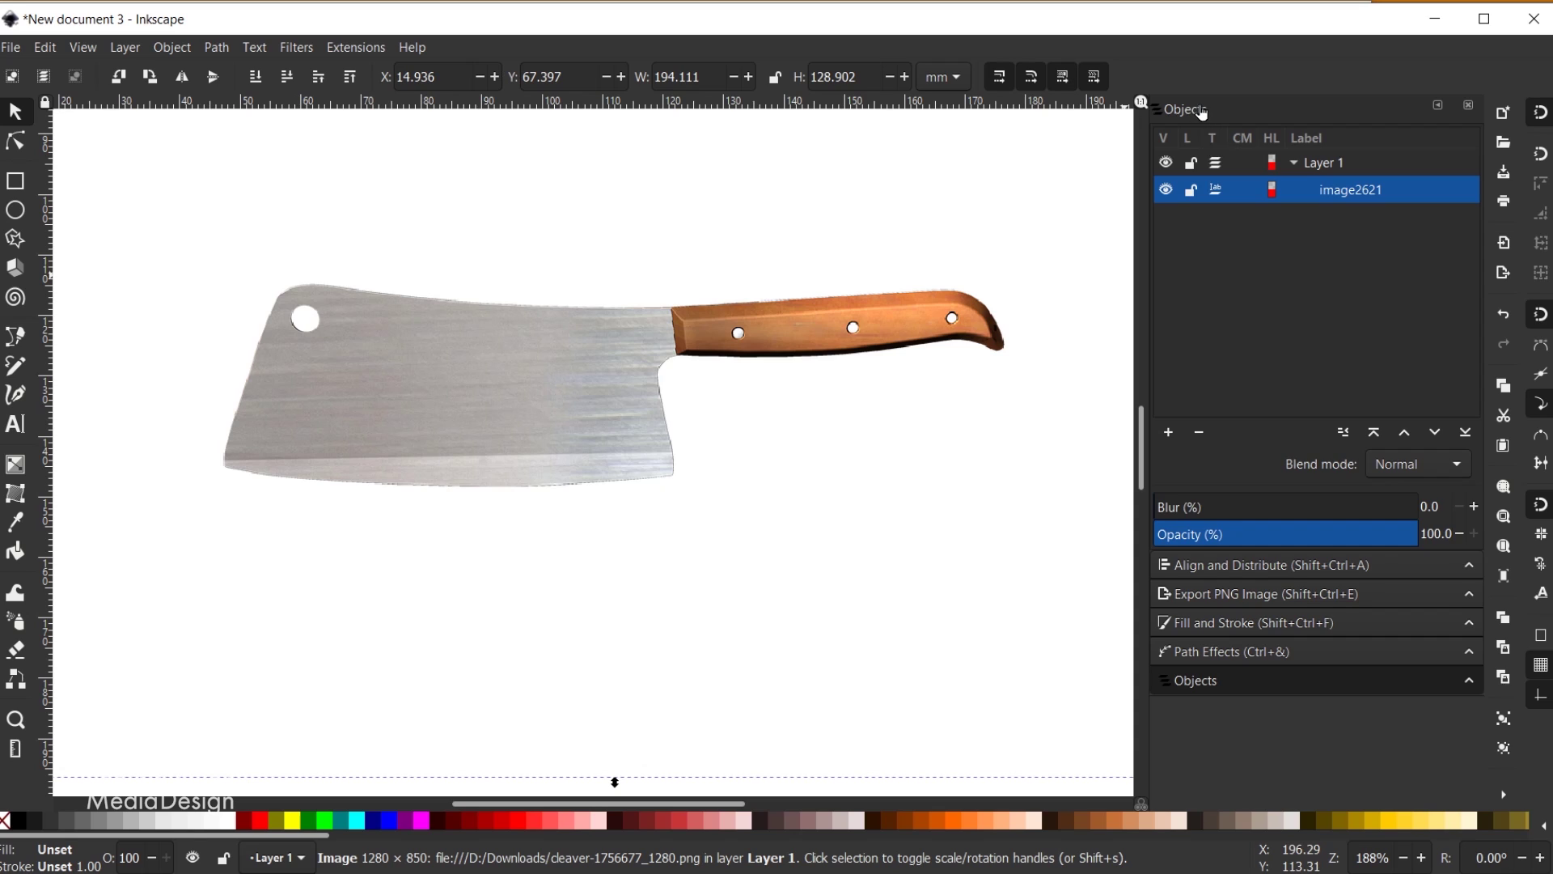
click(191, 56)
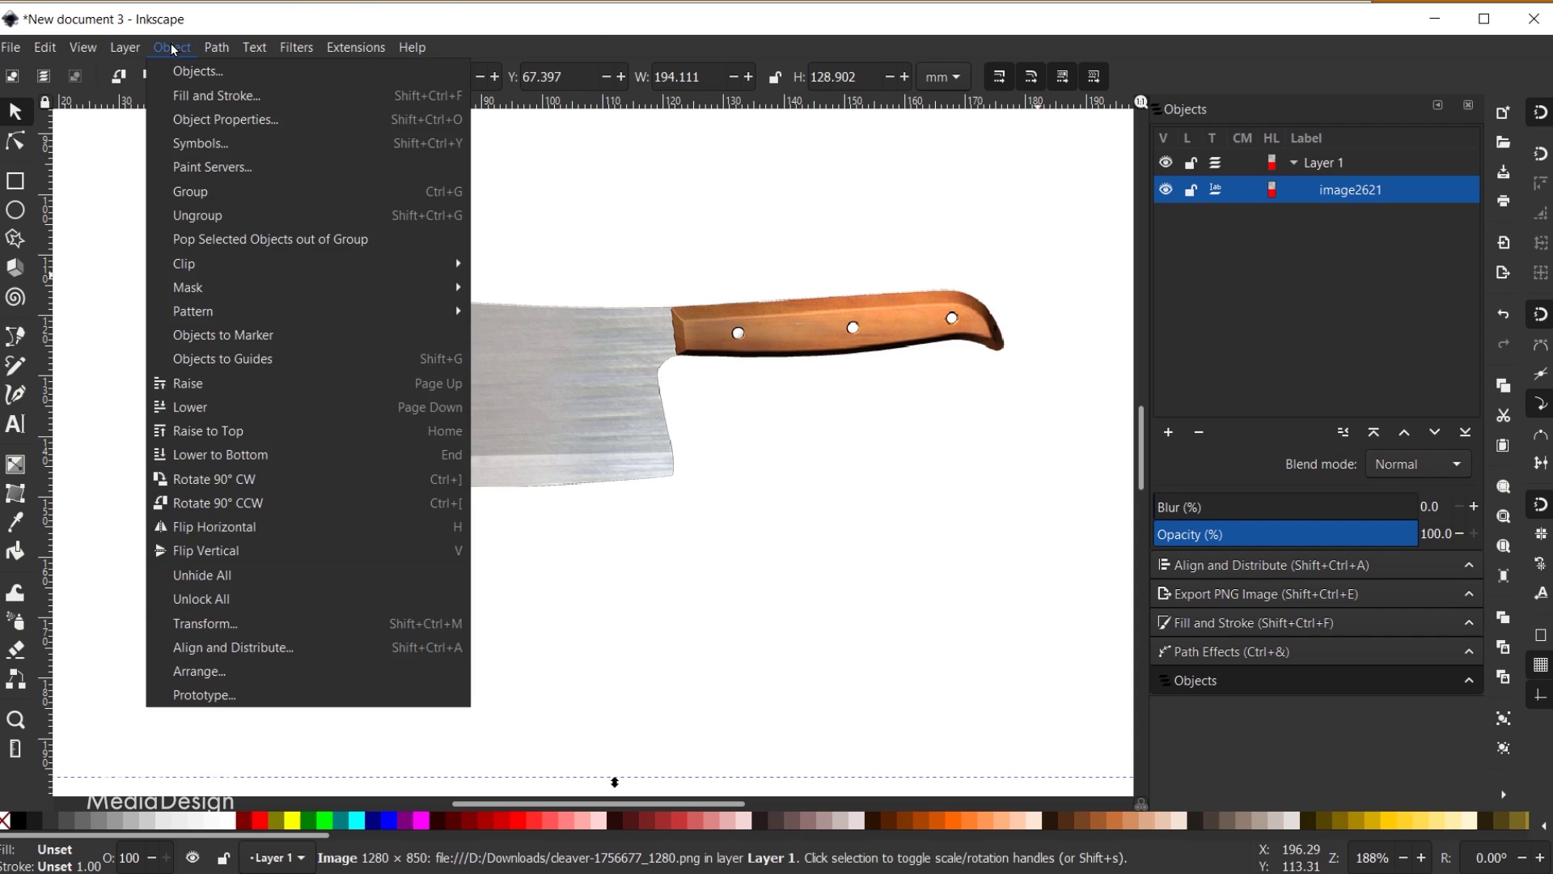
click(196, 74)
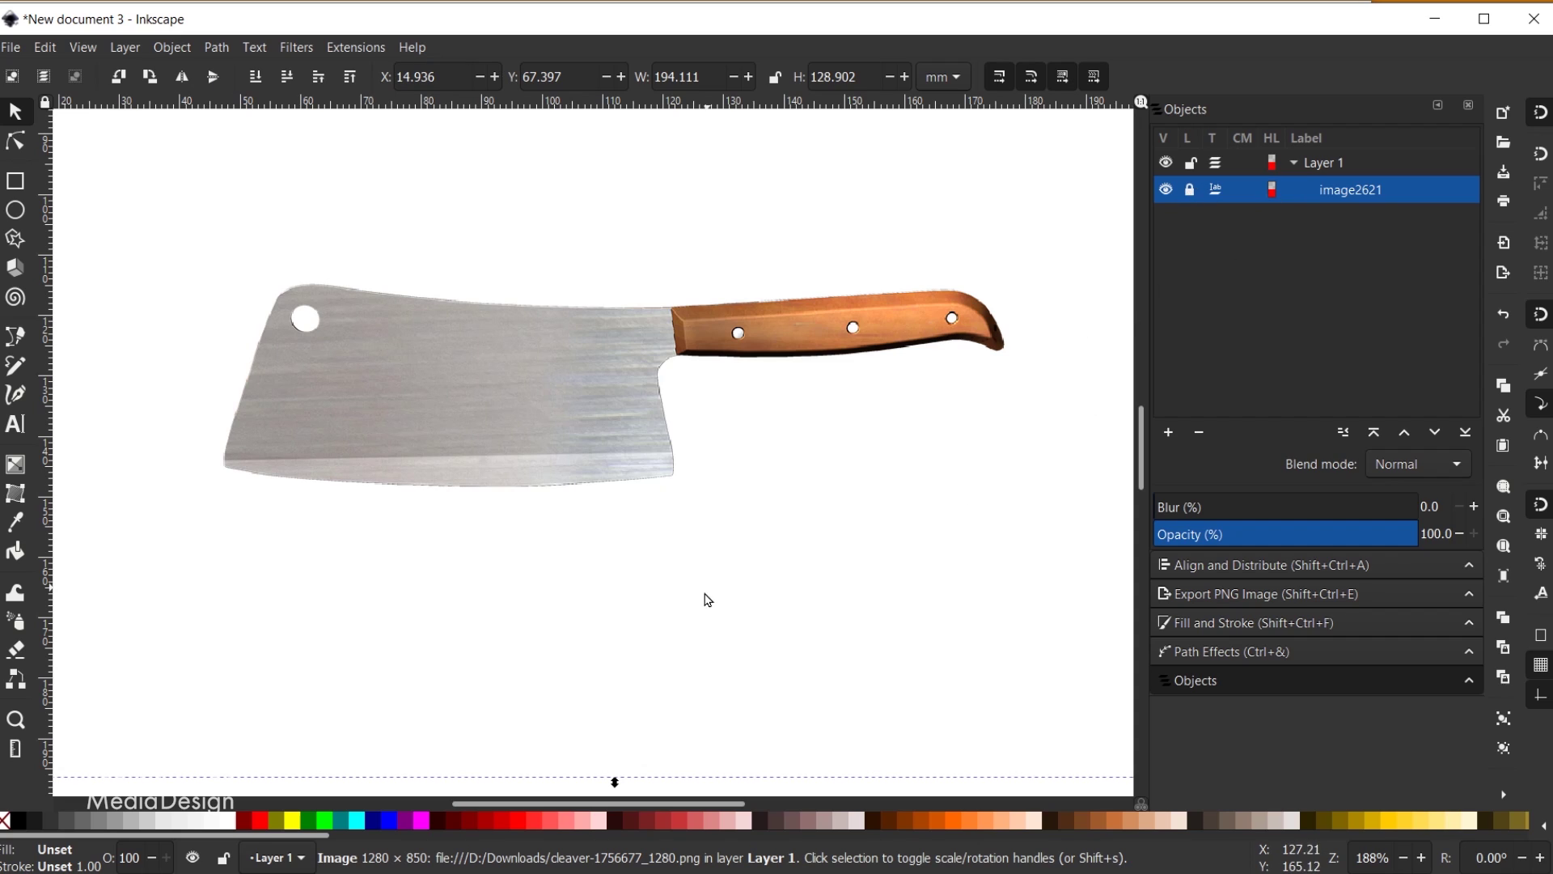
click(556, 558)
scroll(558, 564, down, 1)
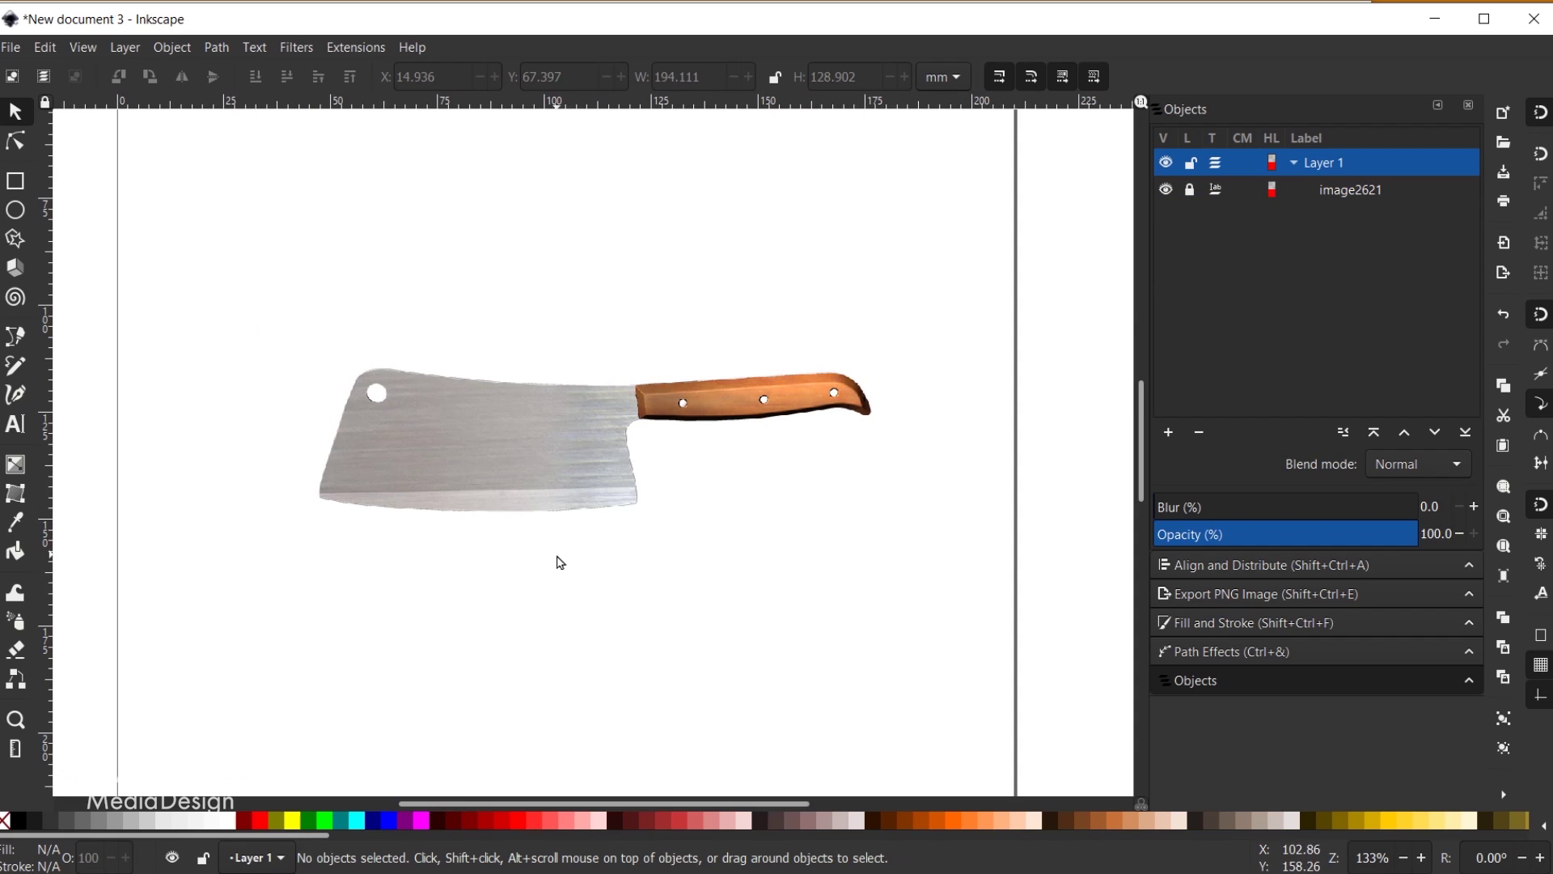
Start a Bézier path on the blade's upper edge and trace it along the spine and around the handle back to the blade
click(21, 335)
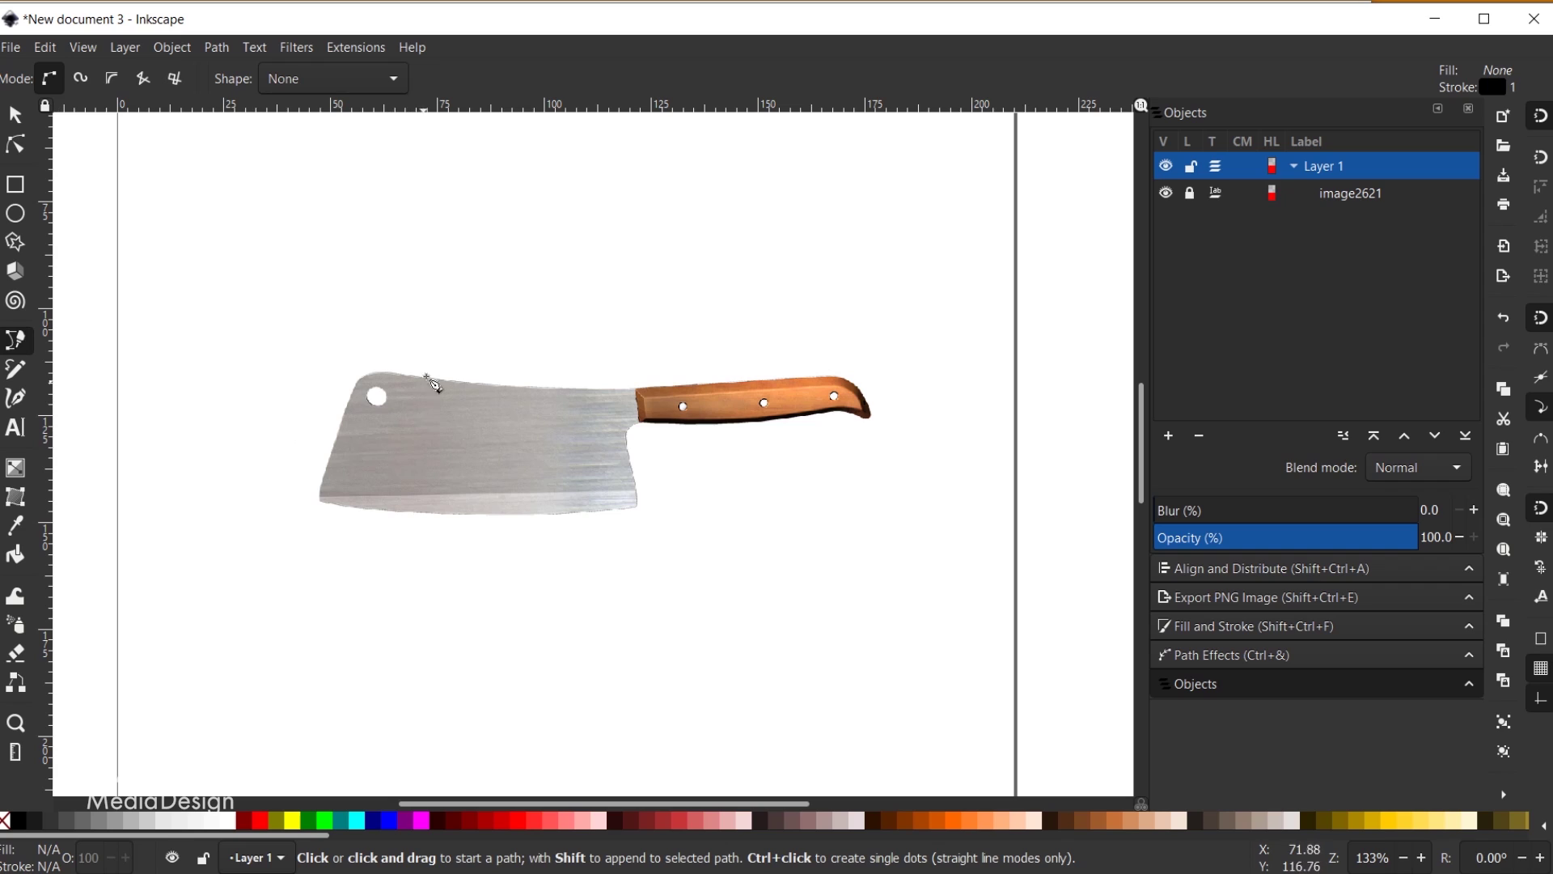
scroll(475, 418, up, 1)
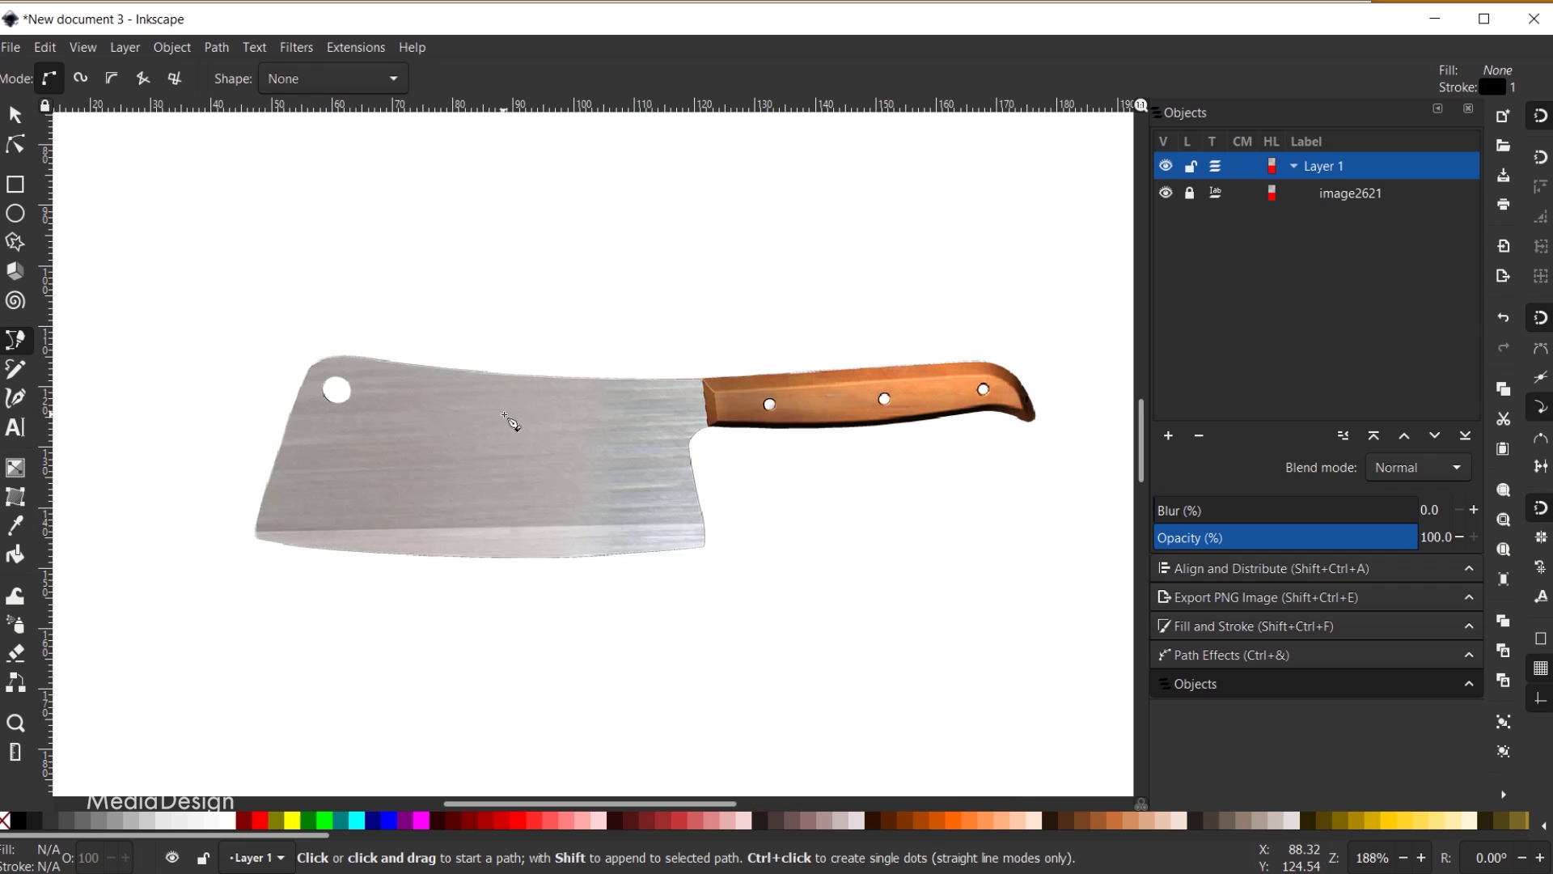
click(416, 364)
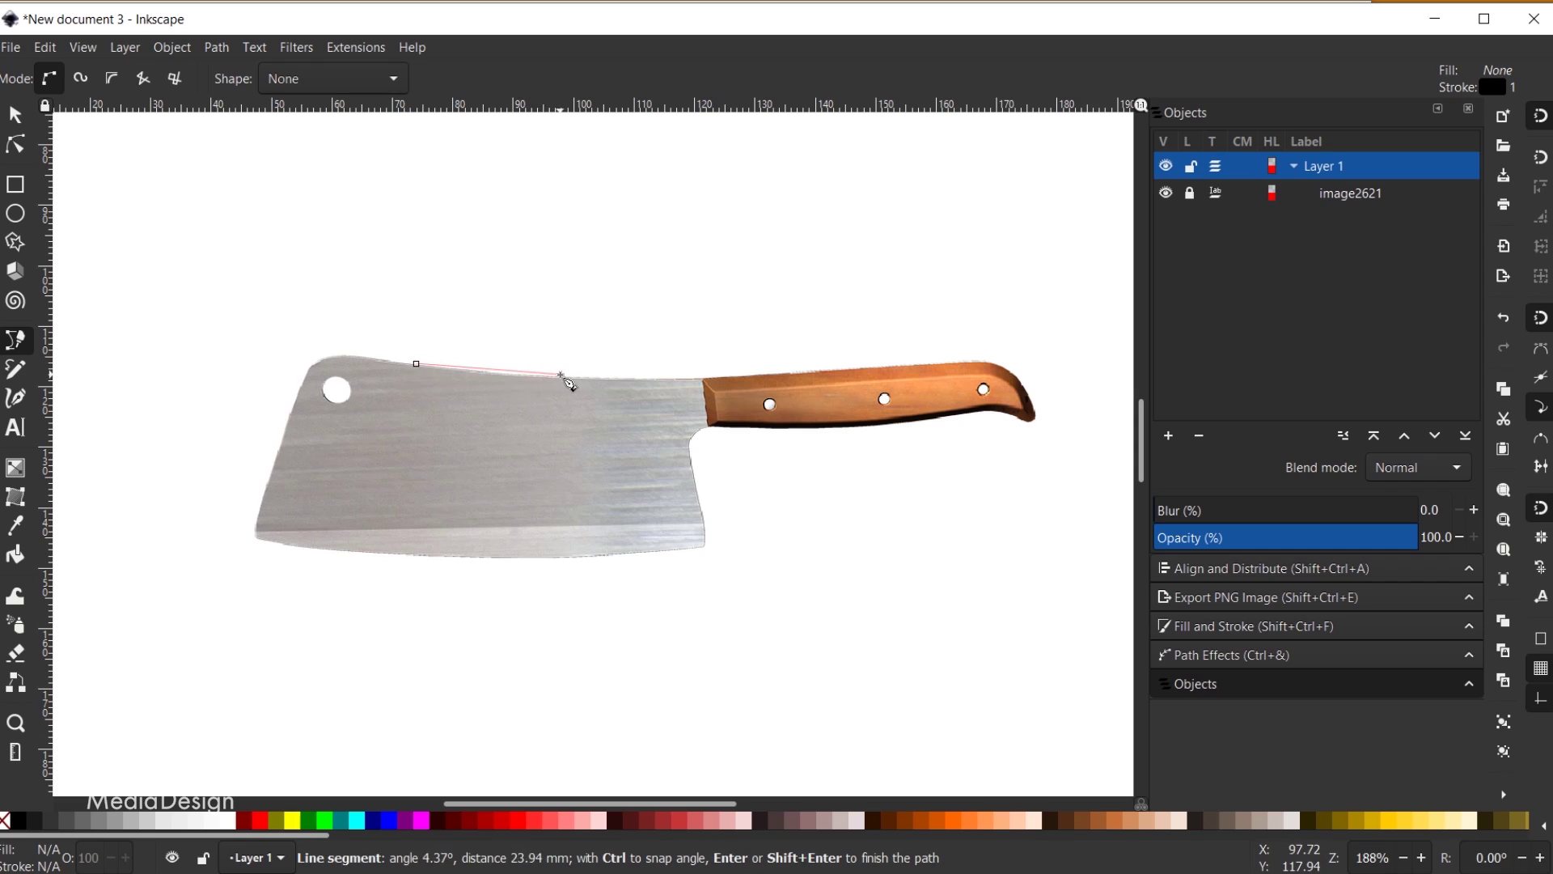
mouse_move(557, 377)
mouse_down()
mouse_move(597, 376)
mouse_move(562, 377)
mouse_up()
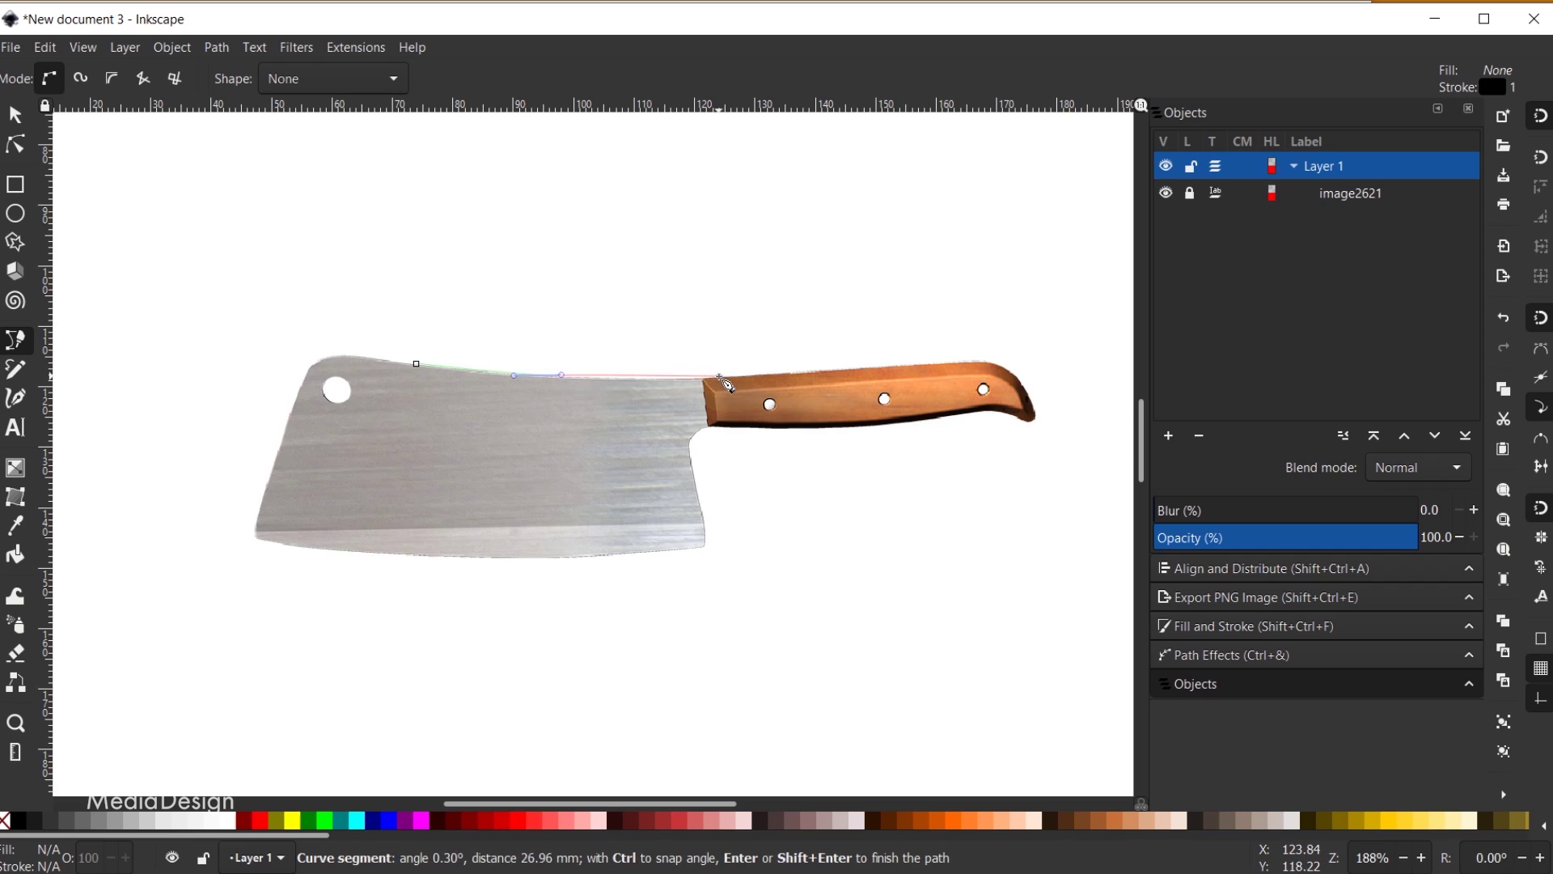
mouse_move(720, 377)
mouse_down()
mouse_move(794, 381)
mouse_move(750, 374)
mouse_up()
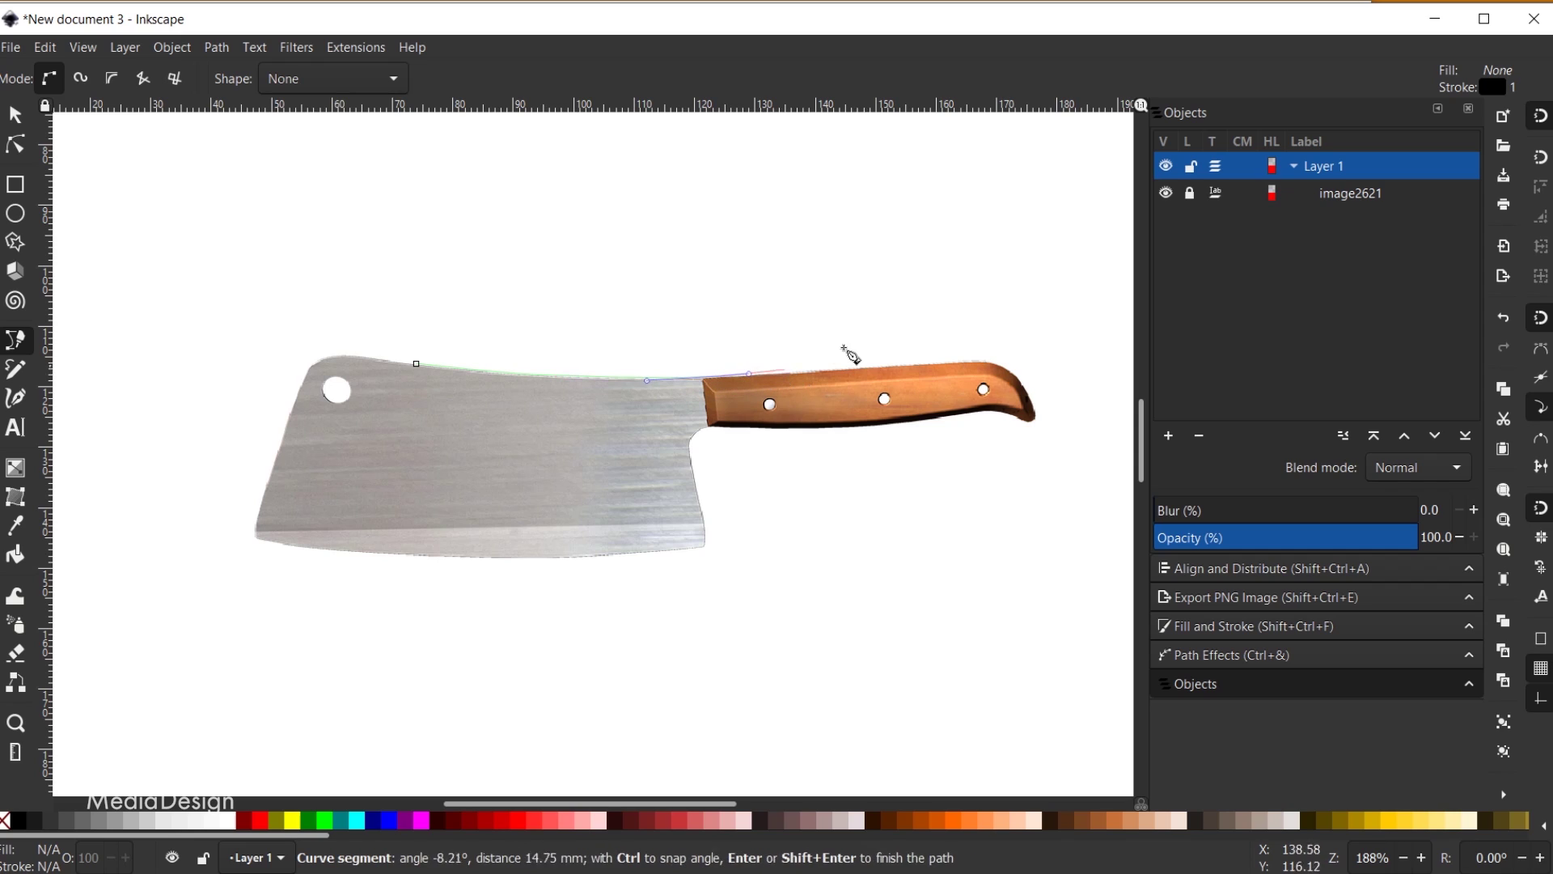
click(957, 370)
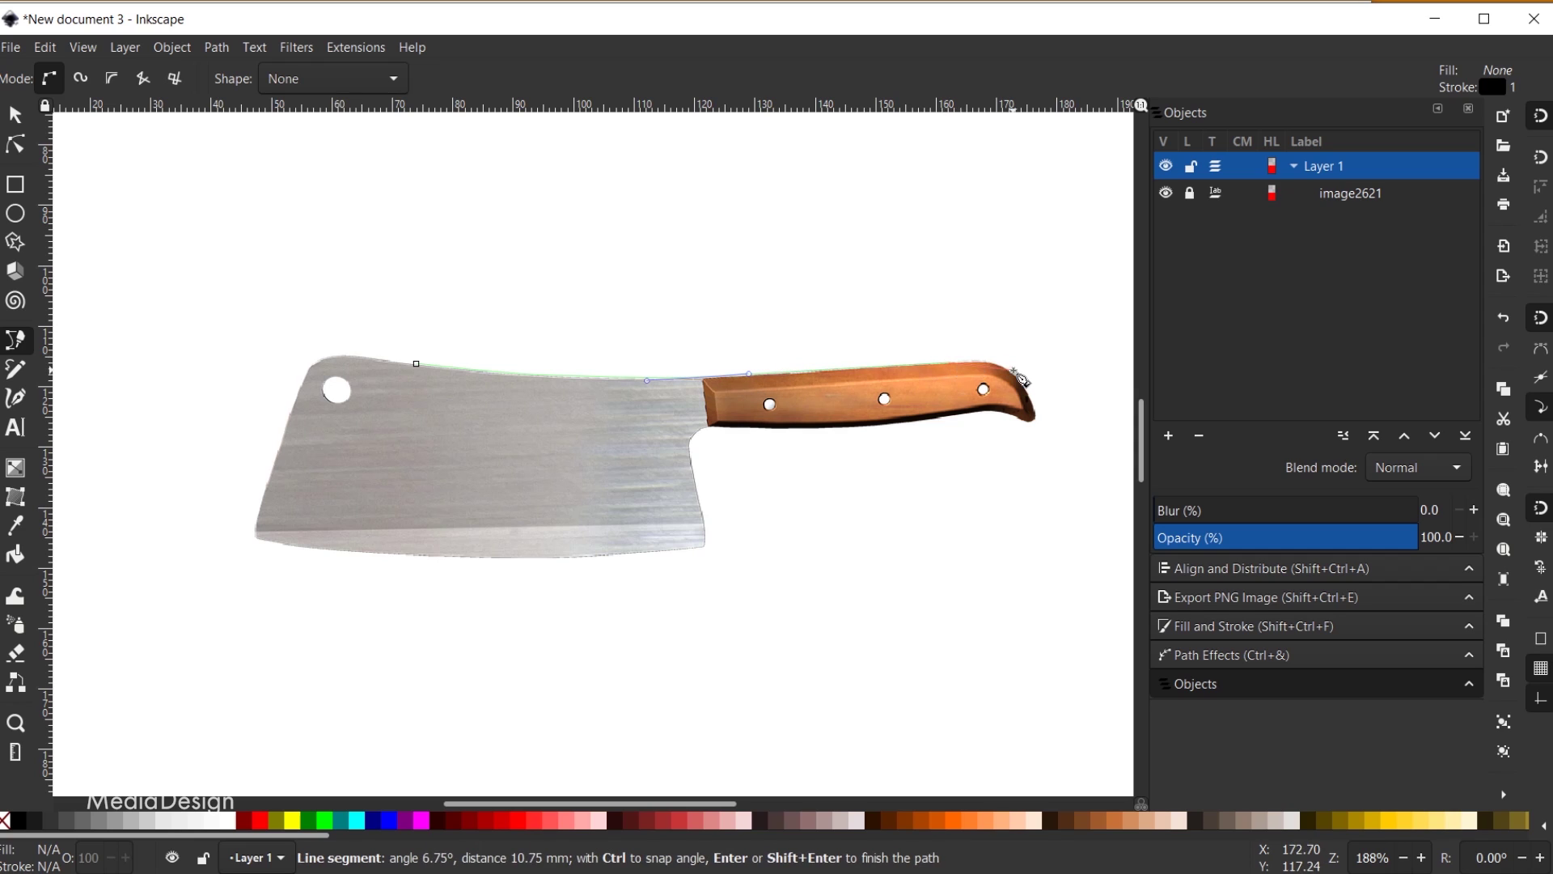
drag(1004, 366, 683, 382)
scroll(1011, 413, up, 4)
mouse_move(474, 403)
mouse_down()
mouse_move(416, 409)
mouse_move(485, 390)
mouse_up()
scroll(488, 388, down, 1)
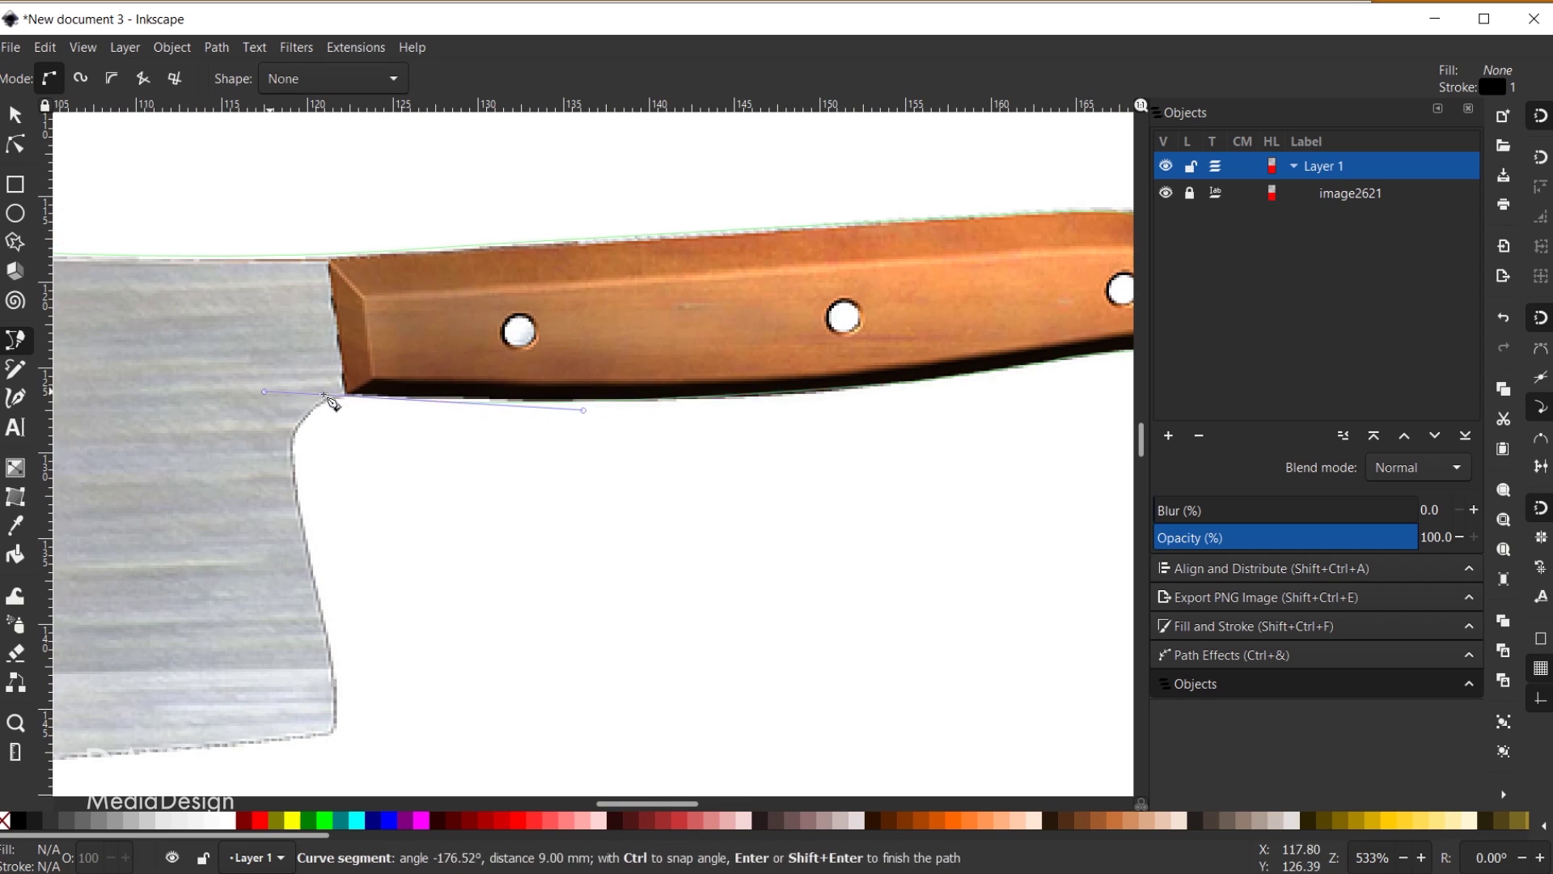
Continue the outline around the curved notch below the handle and down the blade's rear edge to its lower corner
drag(339, 397, 304, 485)
click(330, 651)
drag(334, 731, 327, 751)
scroll(267, 696, down, 3)
scroll(262, 673, left, 2)
scroll(437, 564, down, 2)
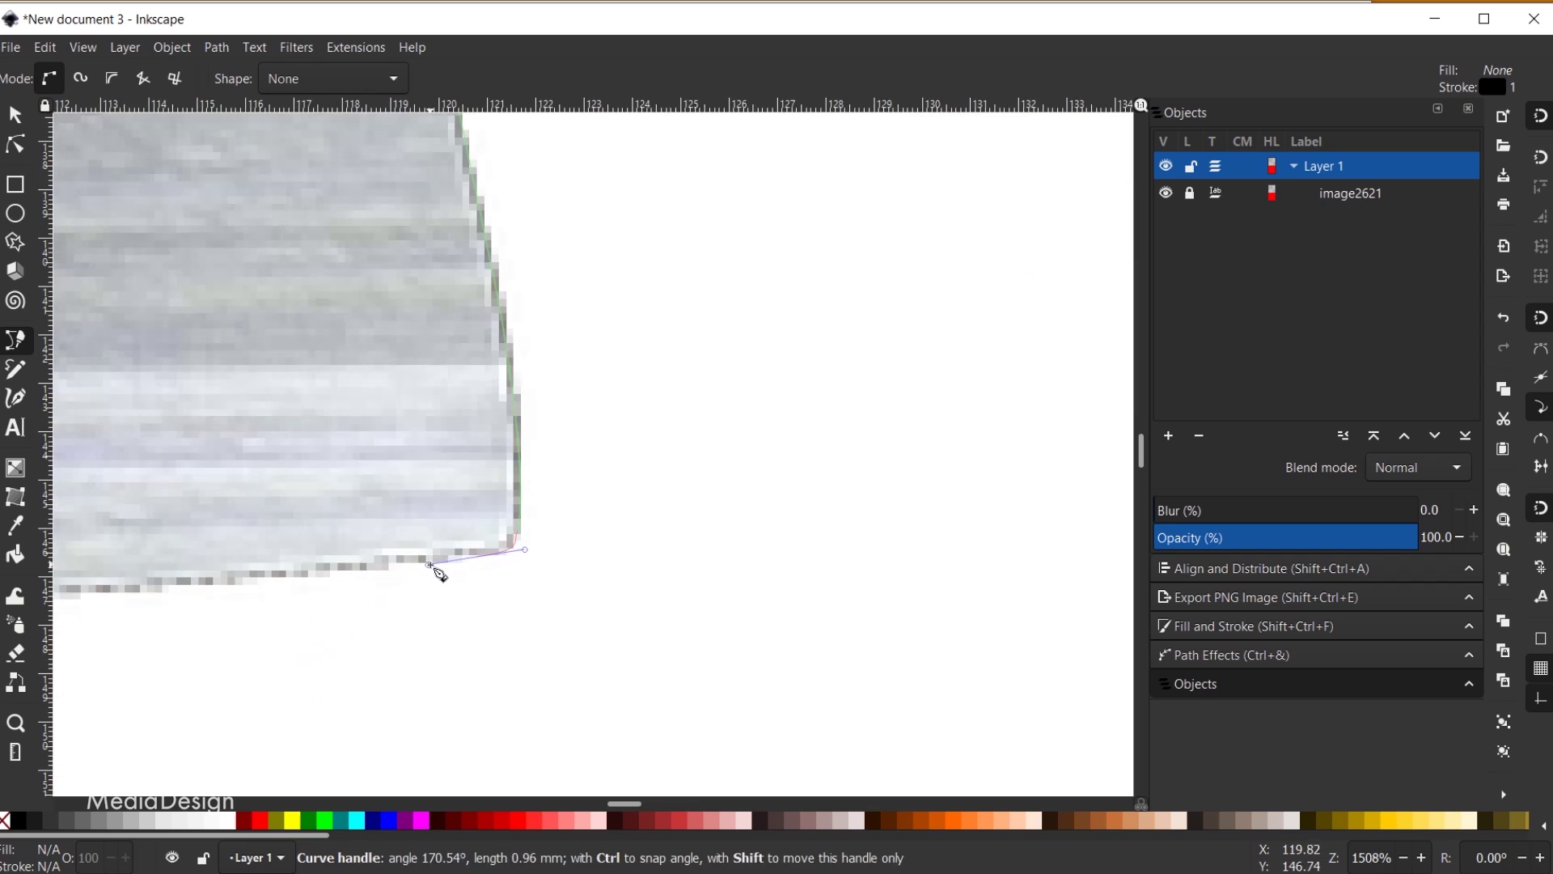
Trace the cutting edge, the blade's front edge and the rounded upper corner, and close the cleaver outline at its starting node
scroll(486, 526, left, 5)
drag(544, 478, 567, 468)
scroll(810, 477, left, 5)
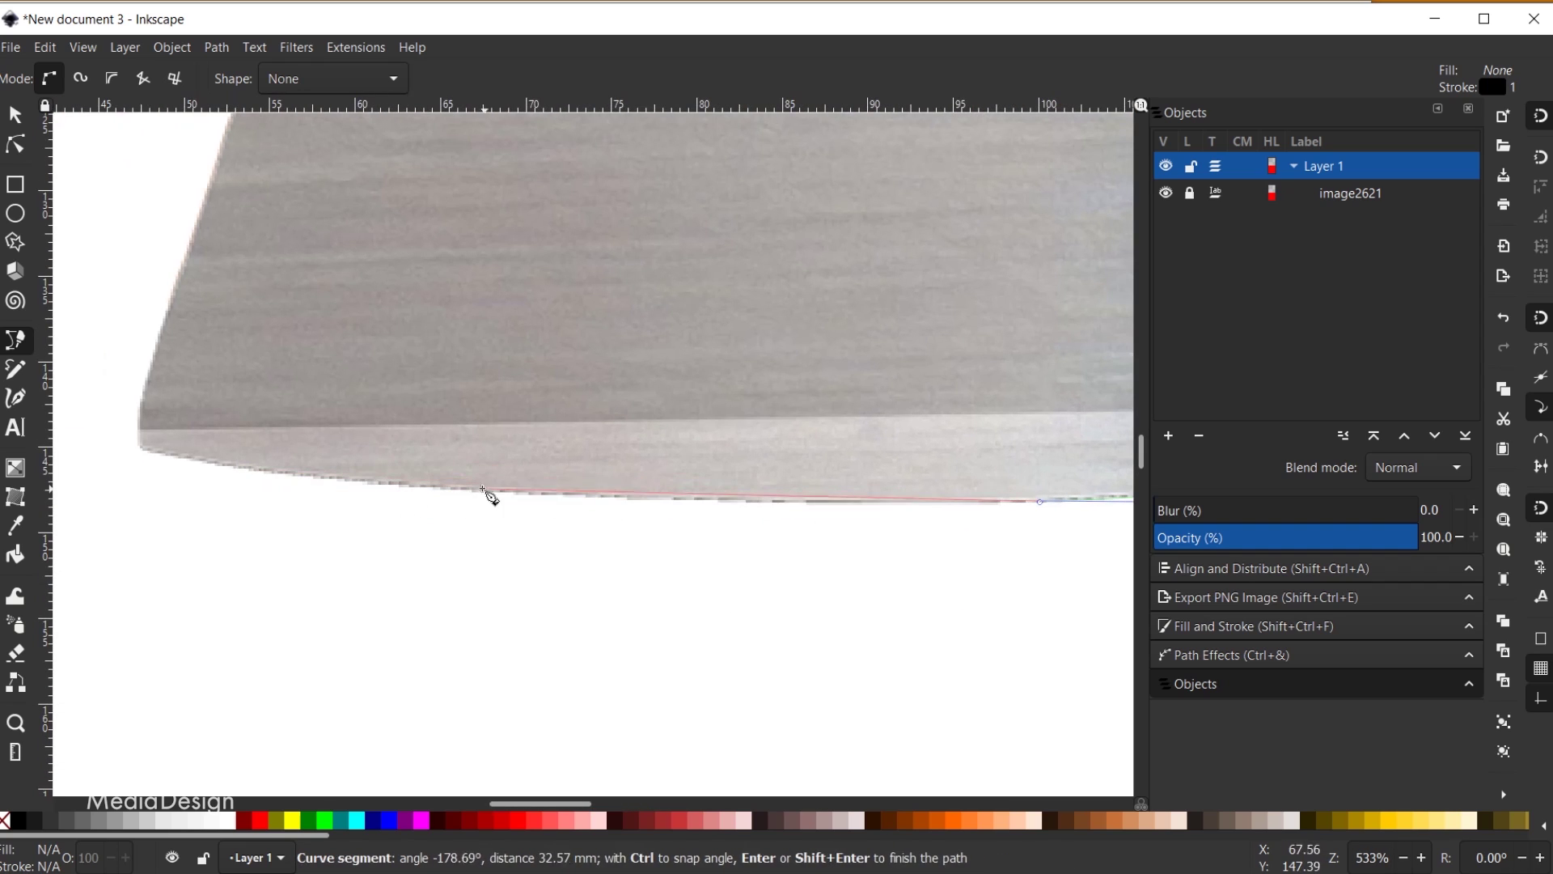
drag(436, 486, 73, 418)
scroll(156, 440, left, 5)
scroll(229, 319, up, 5)
click(491, 310)
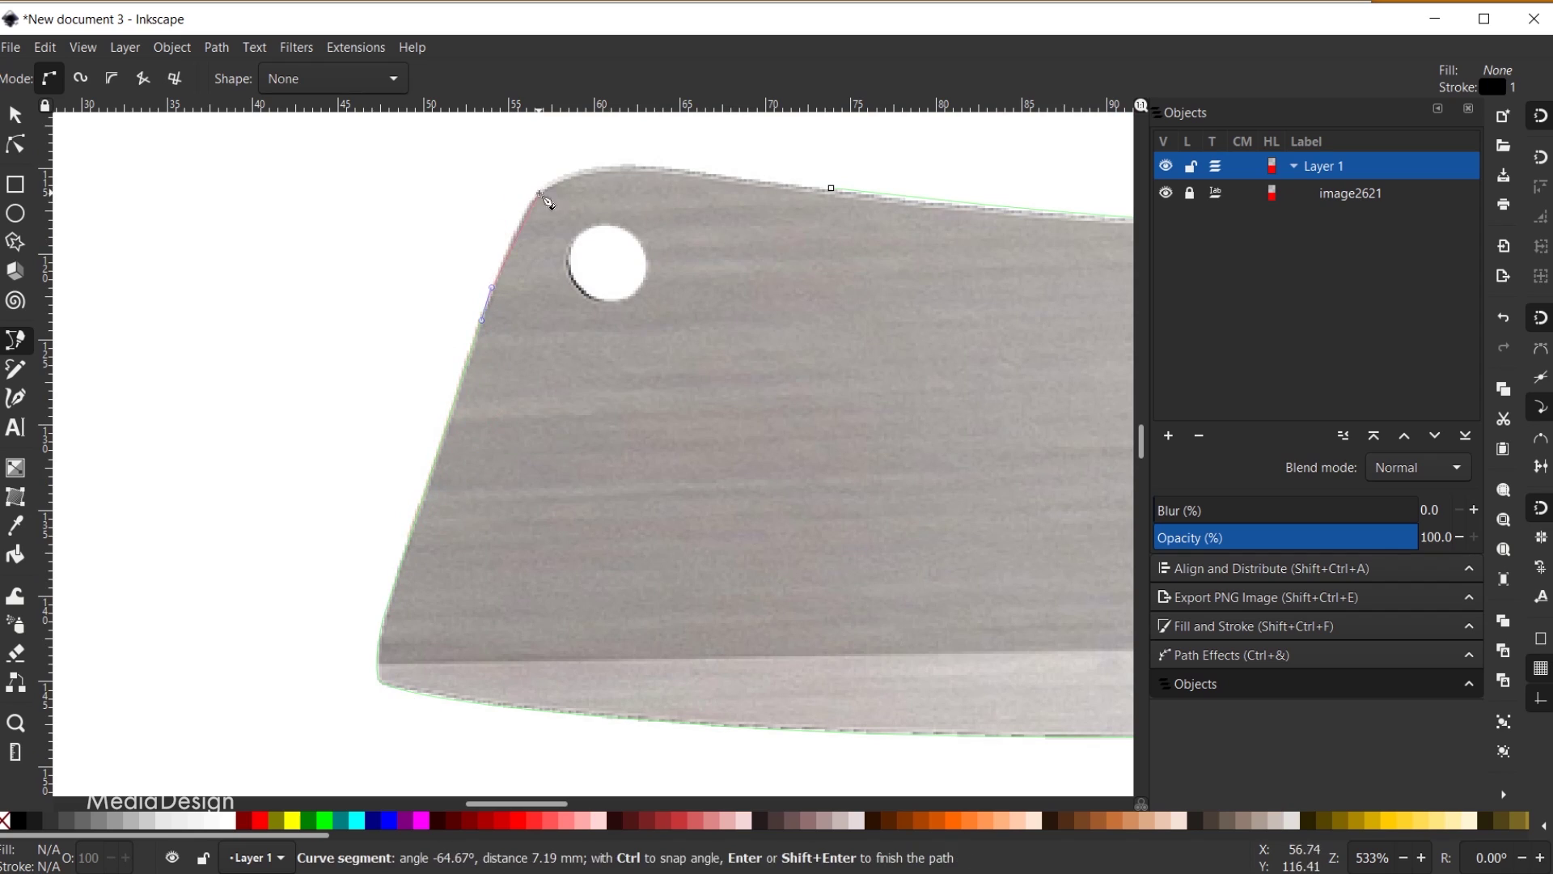
drag(625, 163, 680, 167)
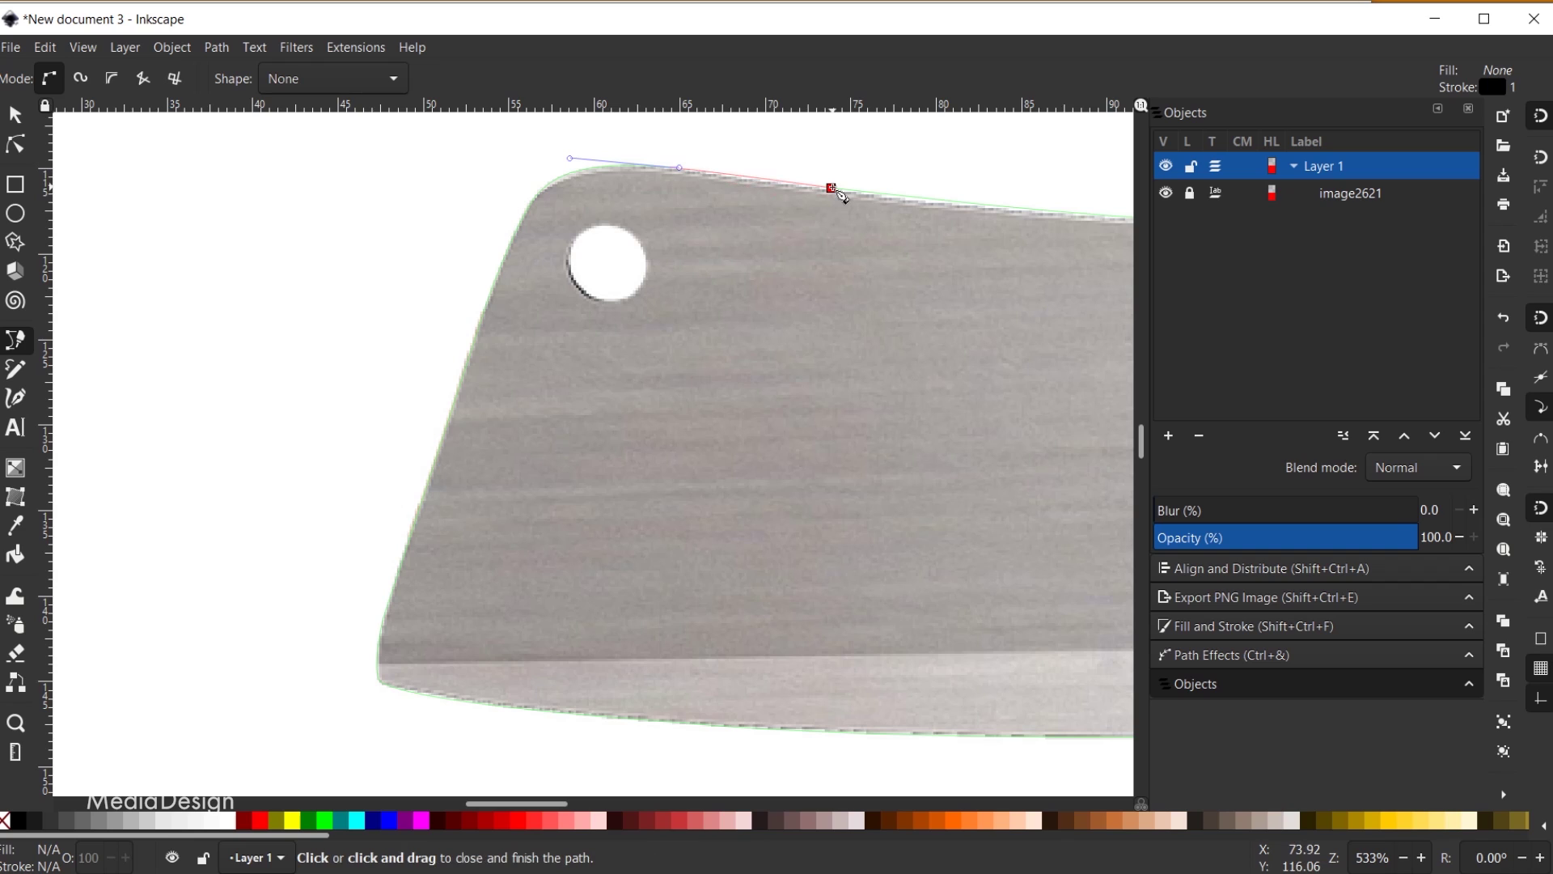
click(833, 190)
scroll(1008, 485, down, 4)
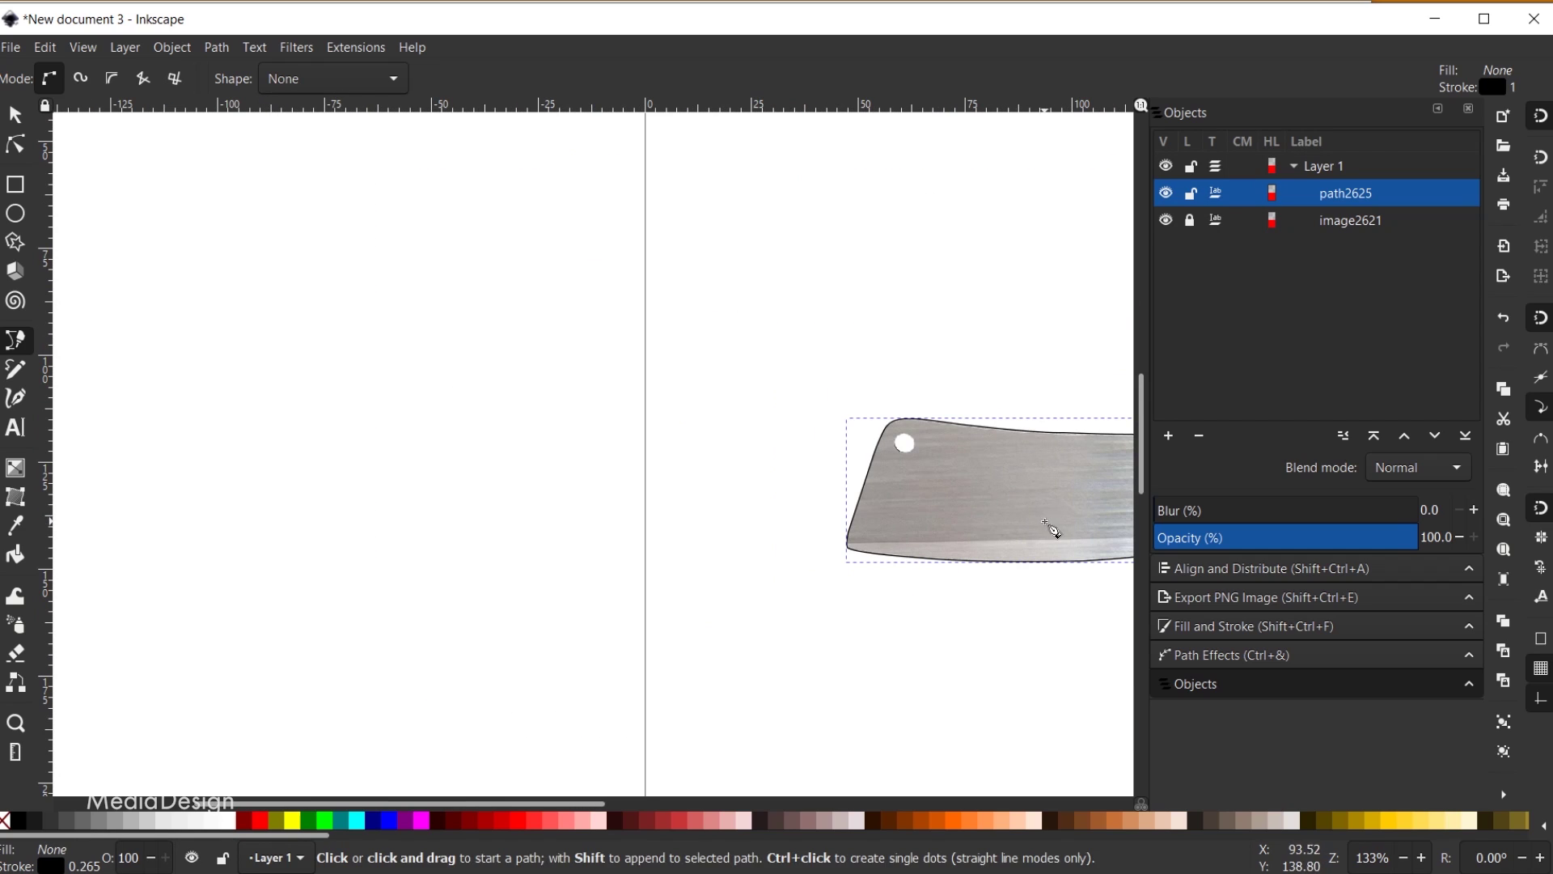
Inspect the finished cleaver outline by temporarily hiding the cleaver image, and show the image again
drag(1051, 529, 603, 479)
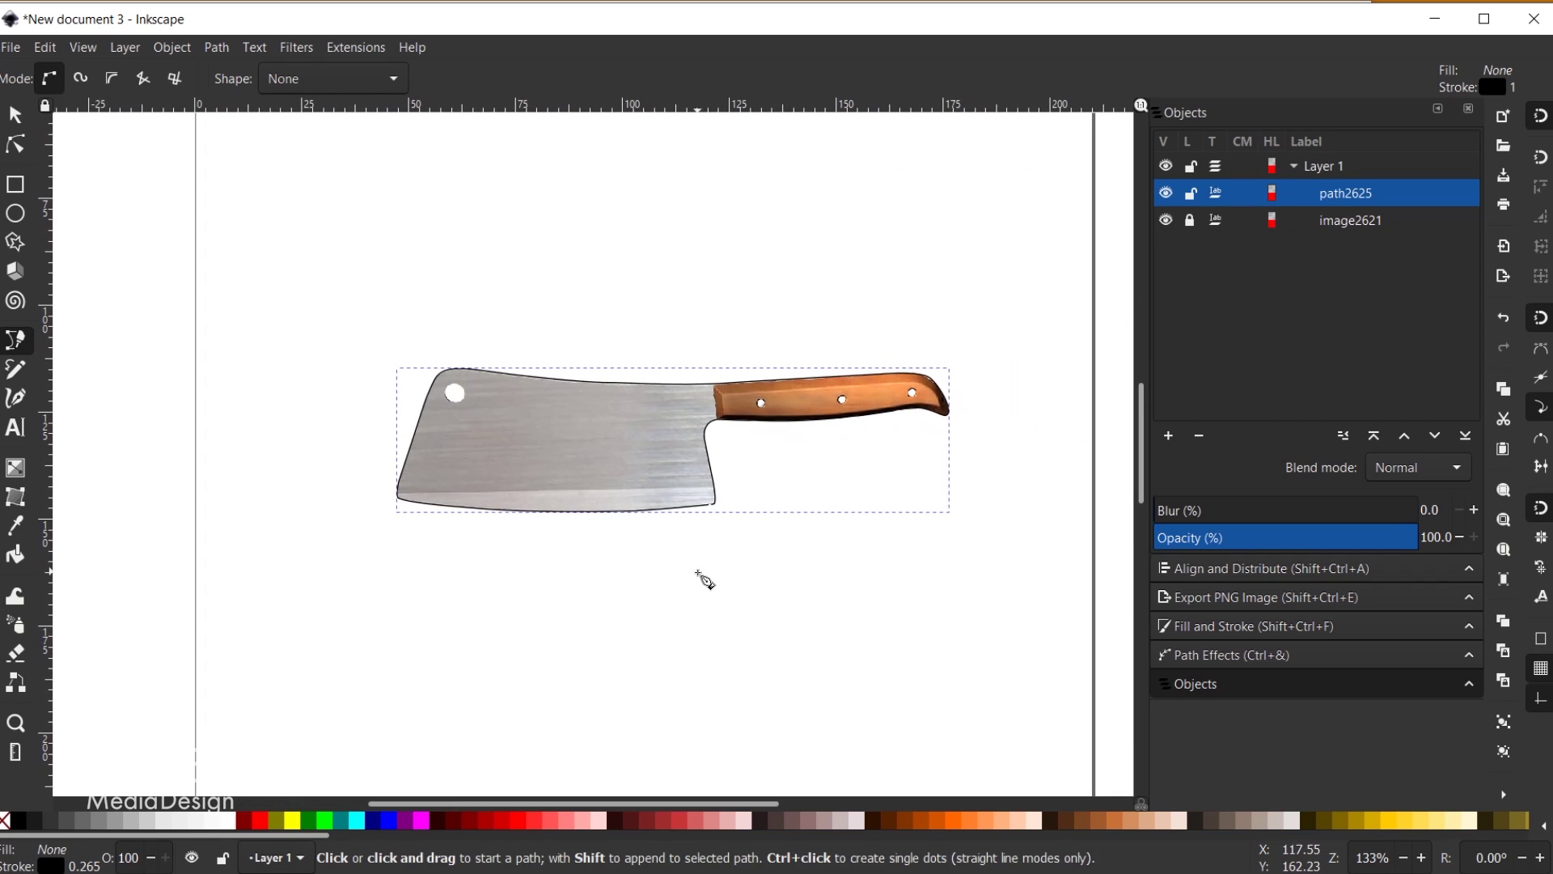
scroll(744, 503, up, 1)
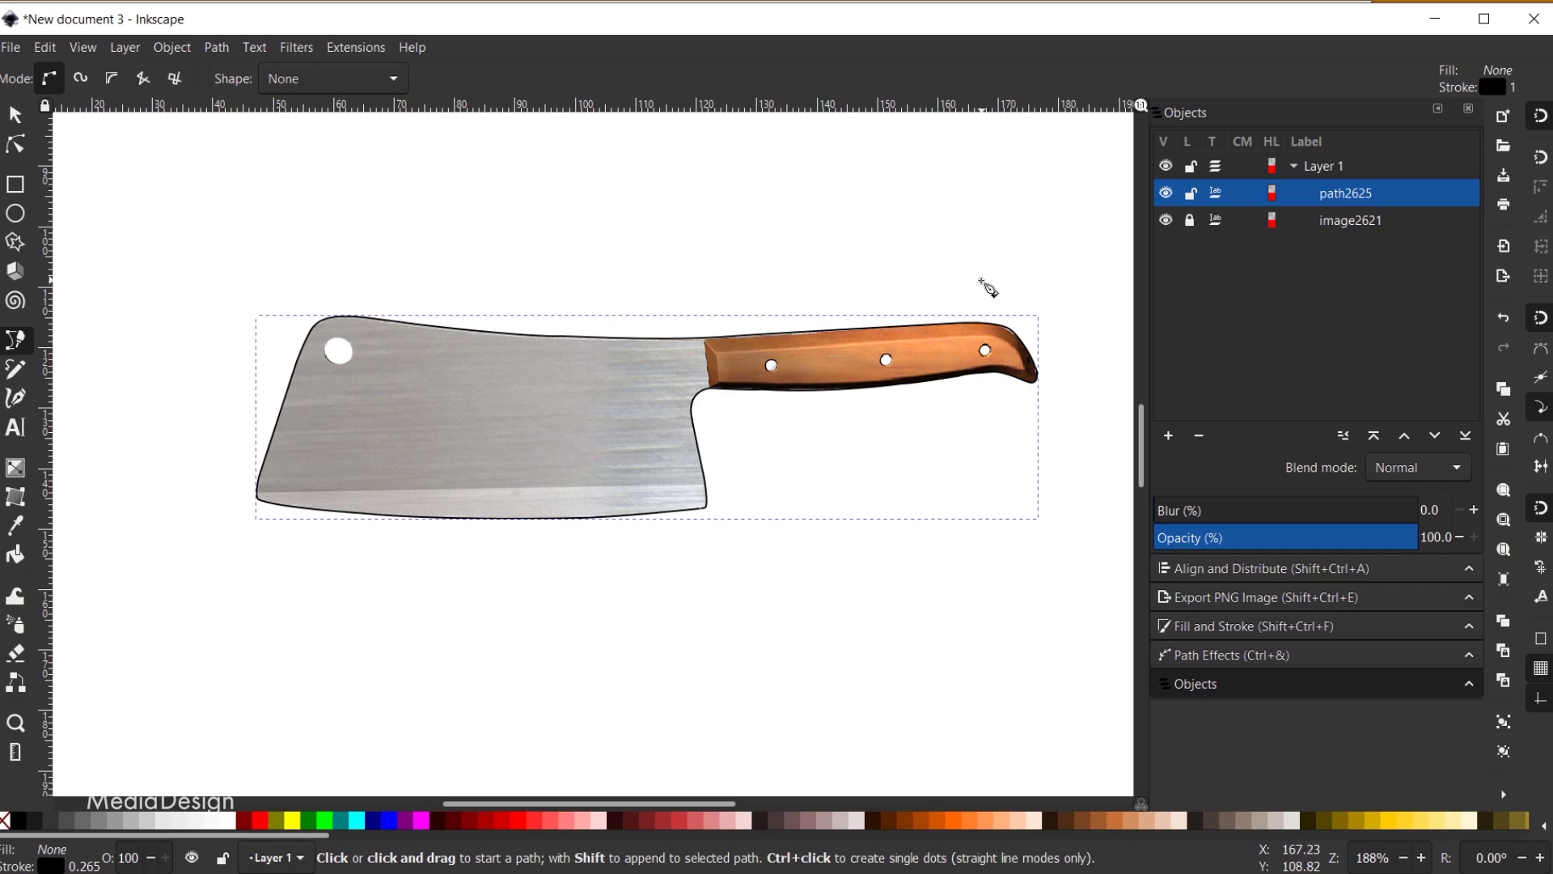
click(1167, 221)
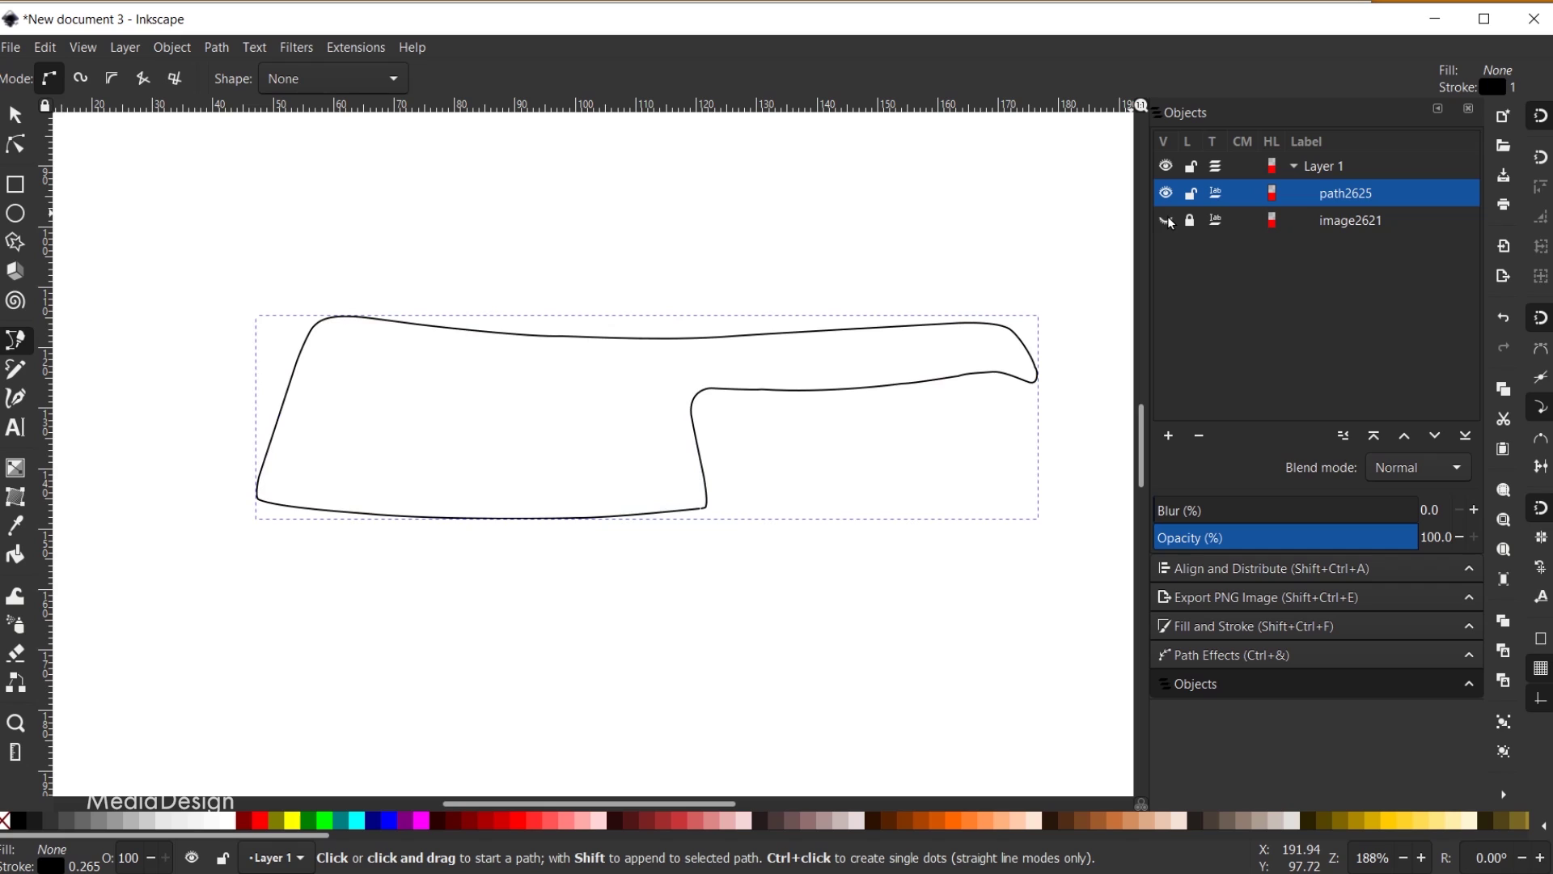
click(1166, 221)
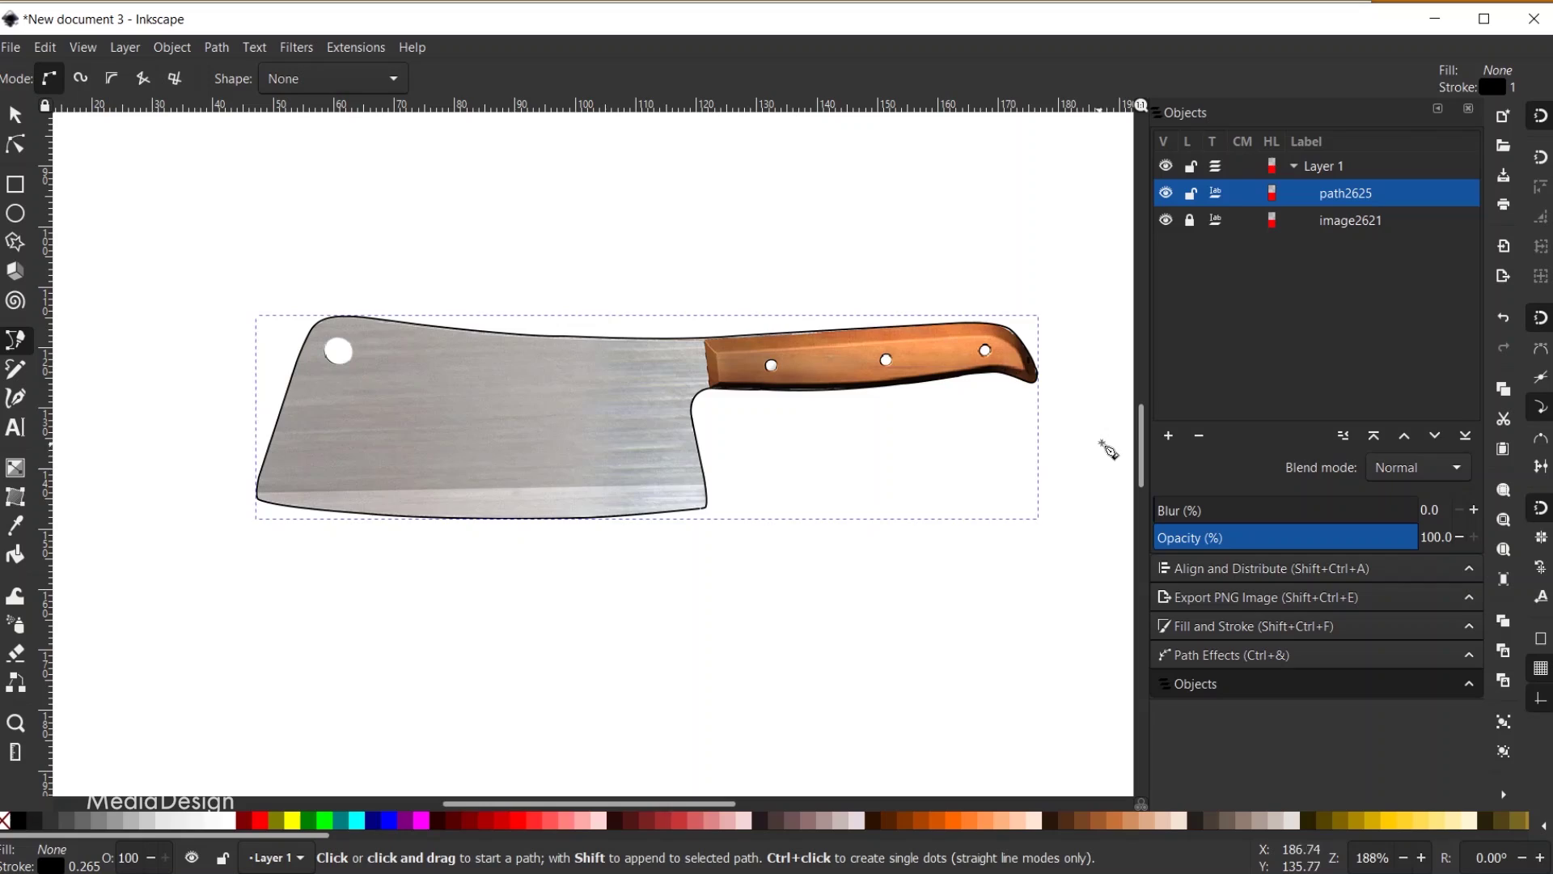
Draw a closed straight-sided path enclosing the whole handle, with one side running along the joint between handle and blade
ctrl+scroll(1109, 450, up, 1)
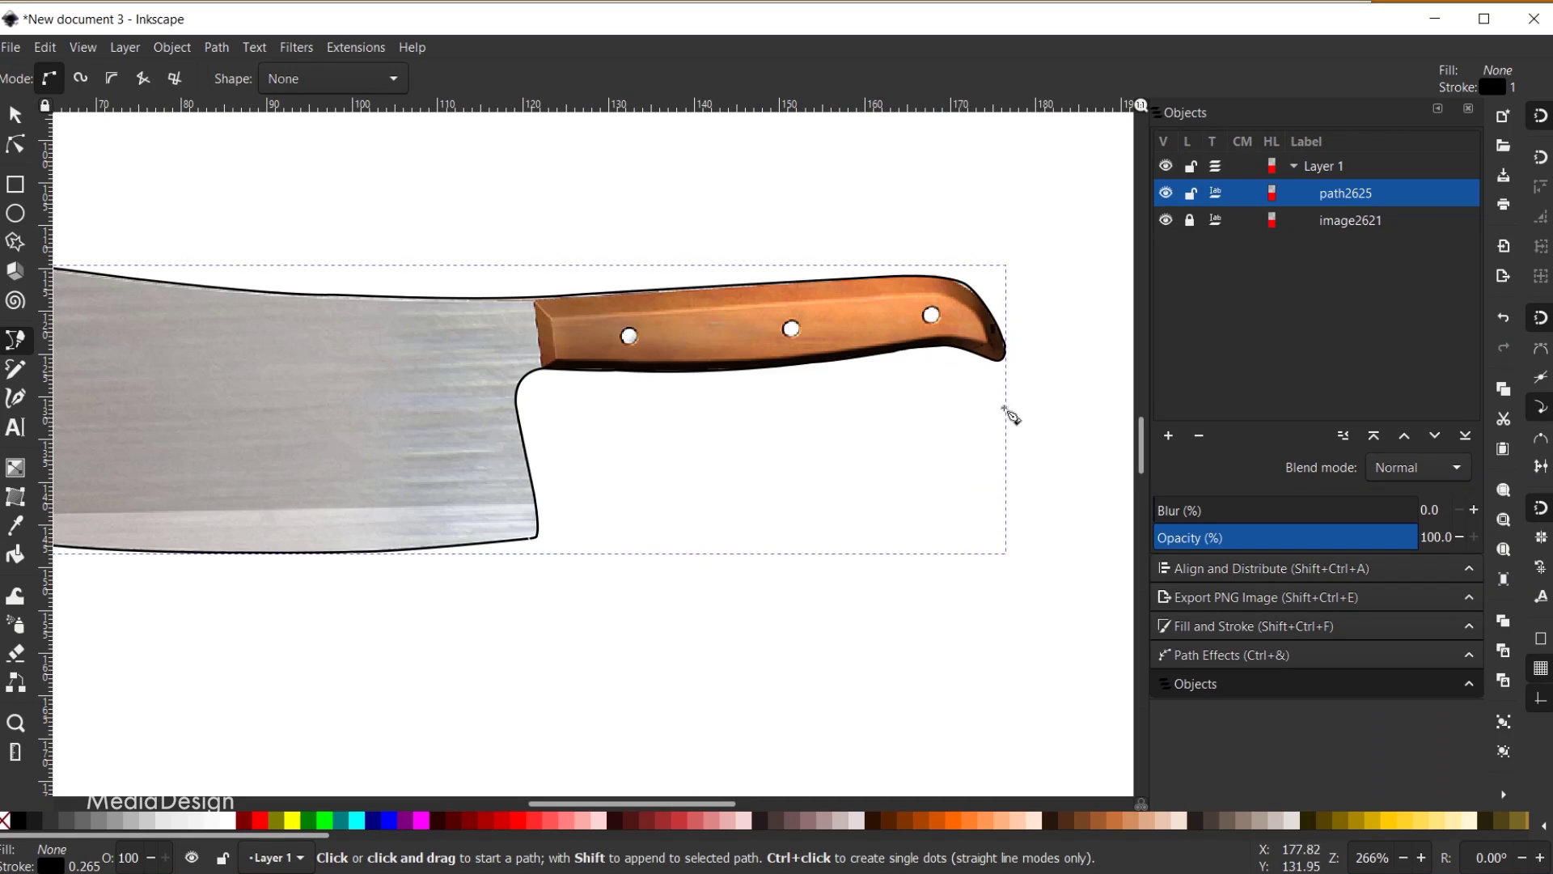
click(523, 243)
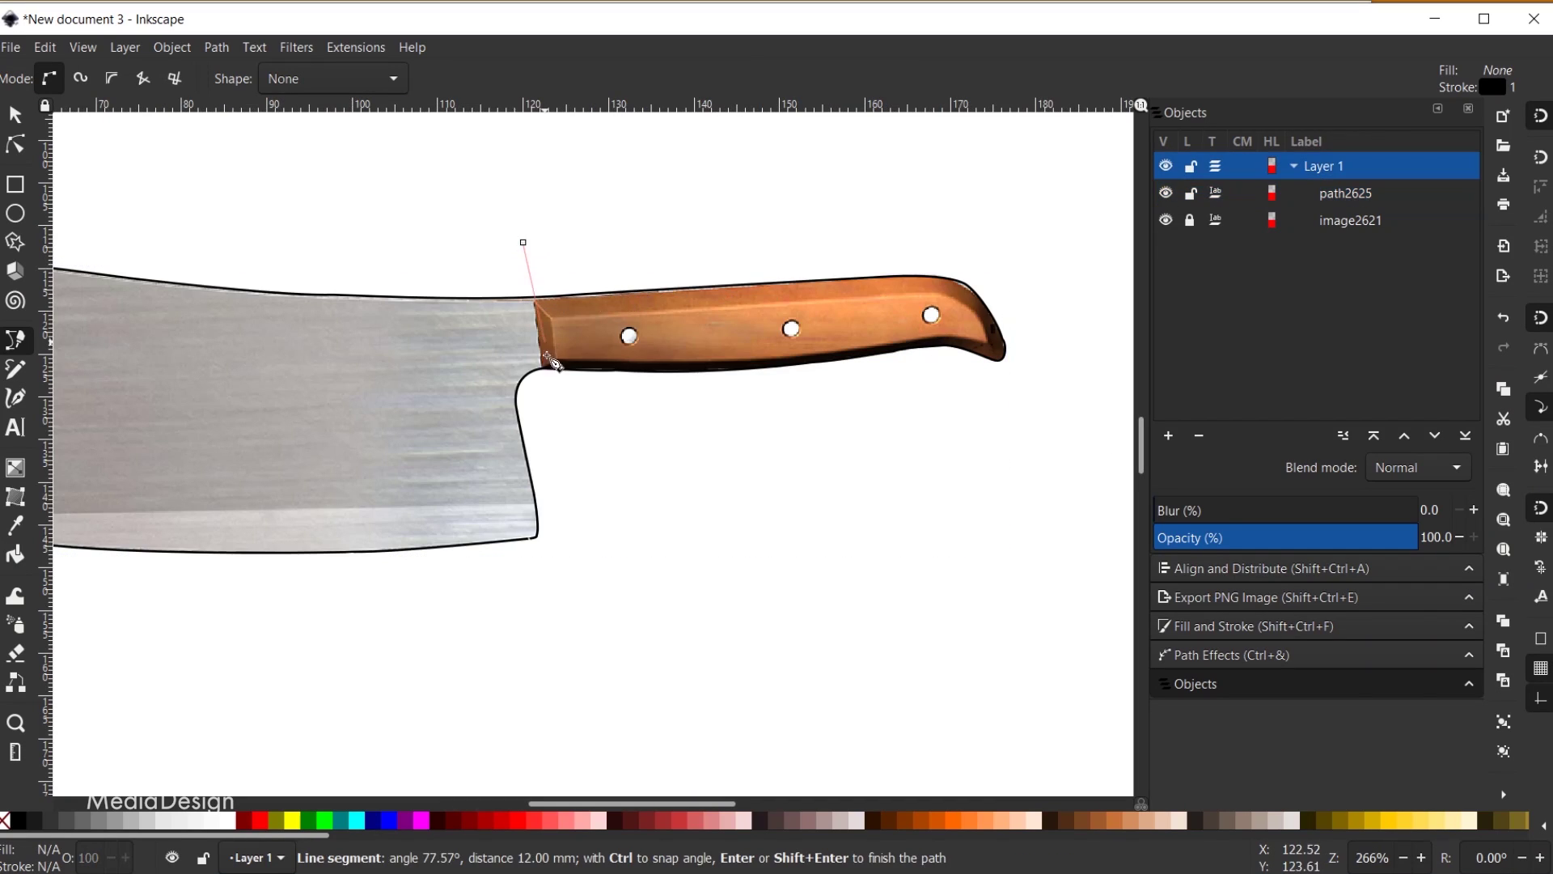
click(553, 431)
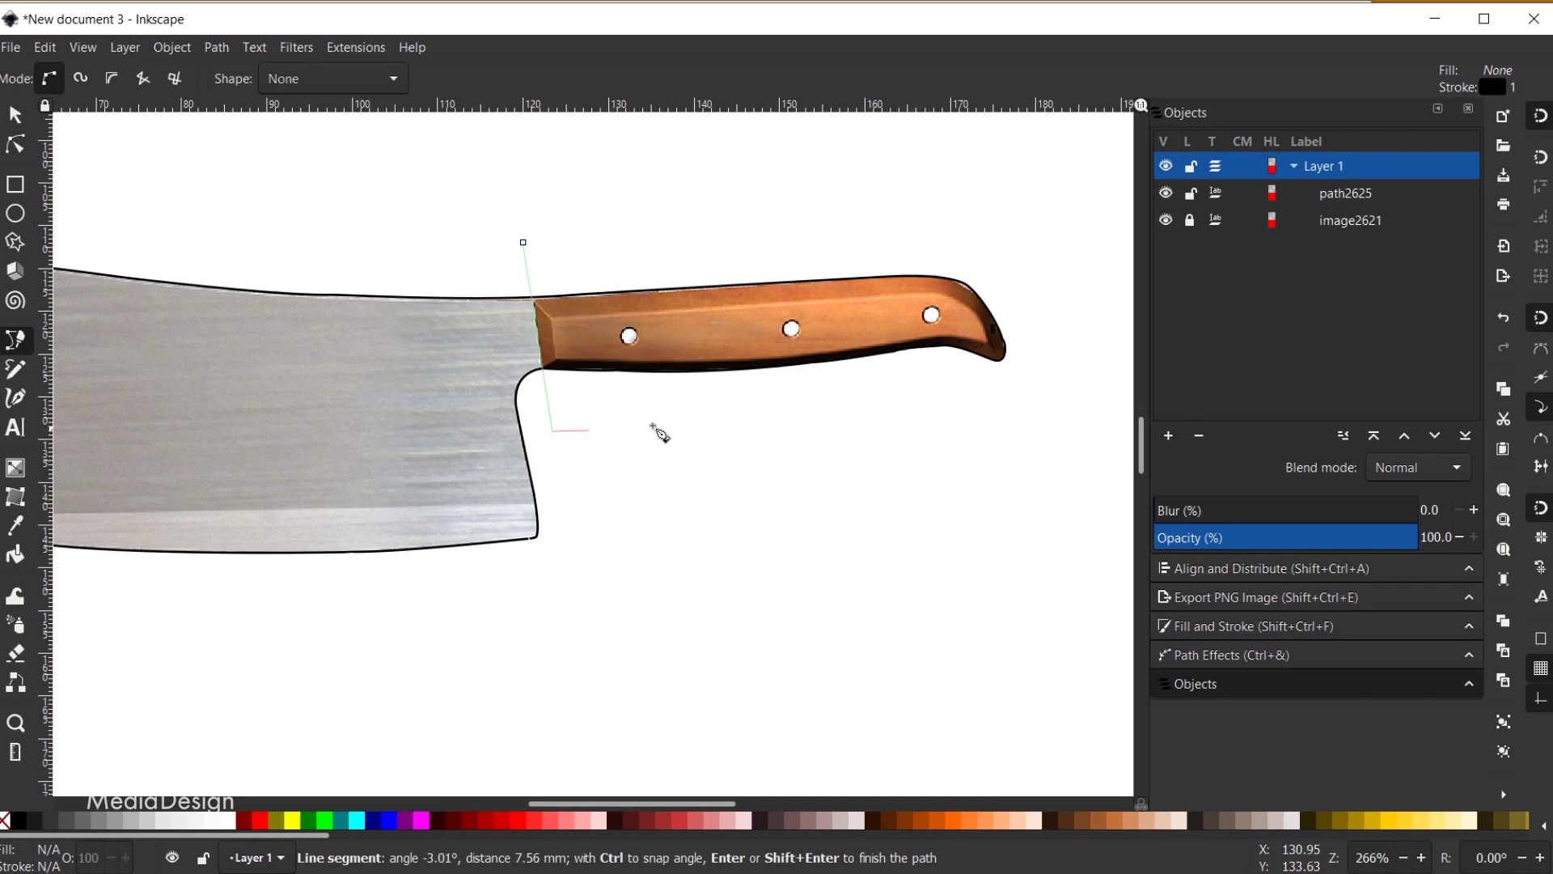
click(1044, 386)
click(1023, 259)
click(830, 193)
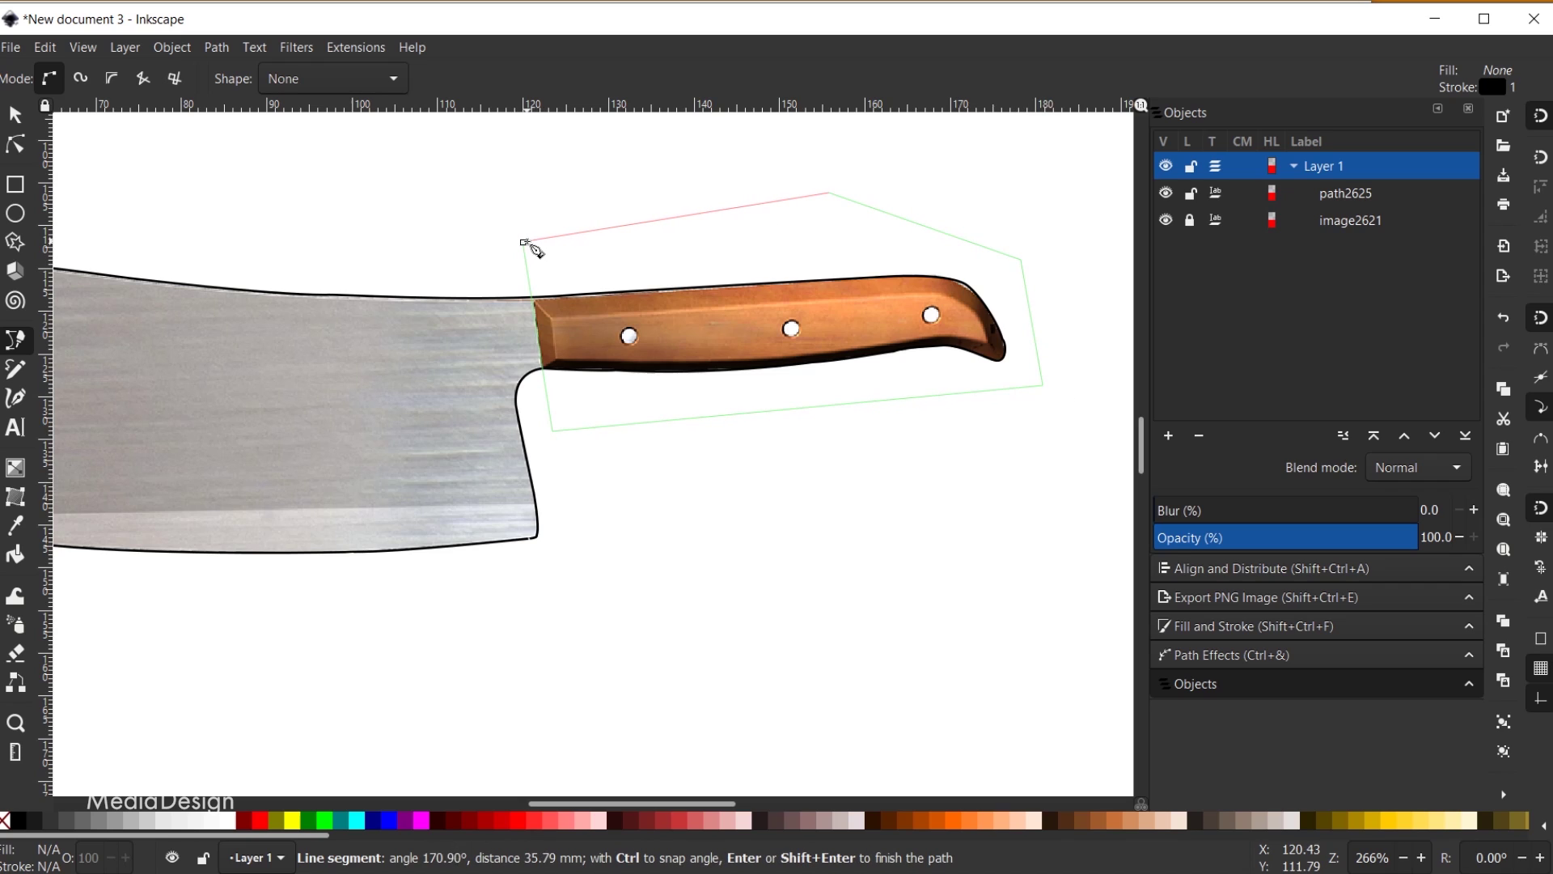
click(523, 242)
scroll(320, 418, down, 2)
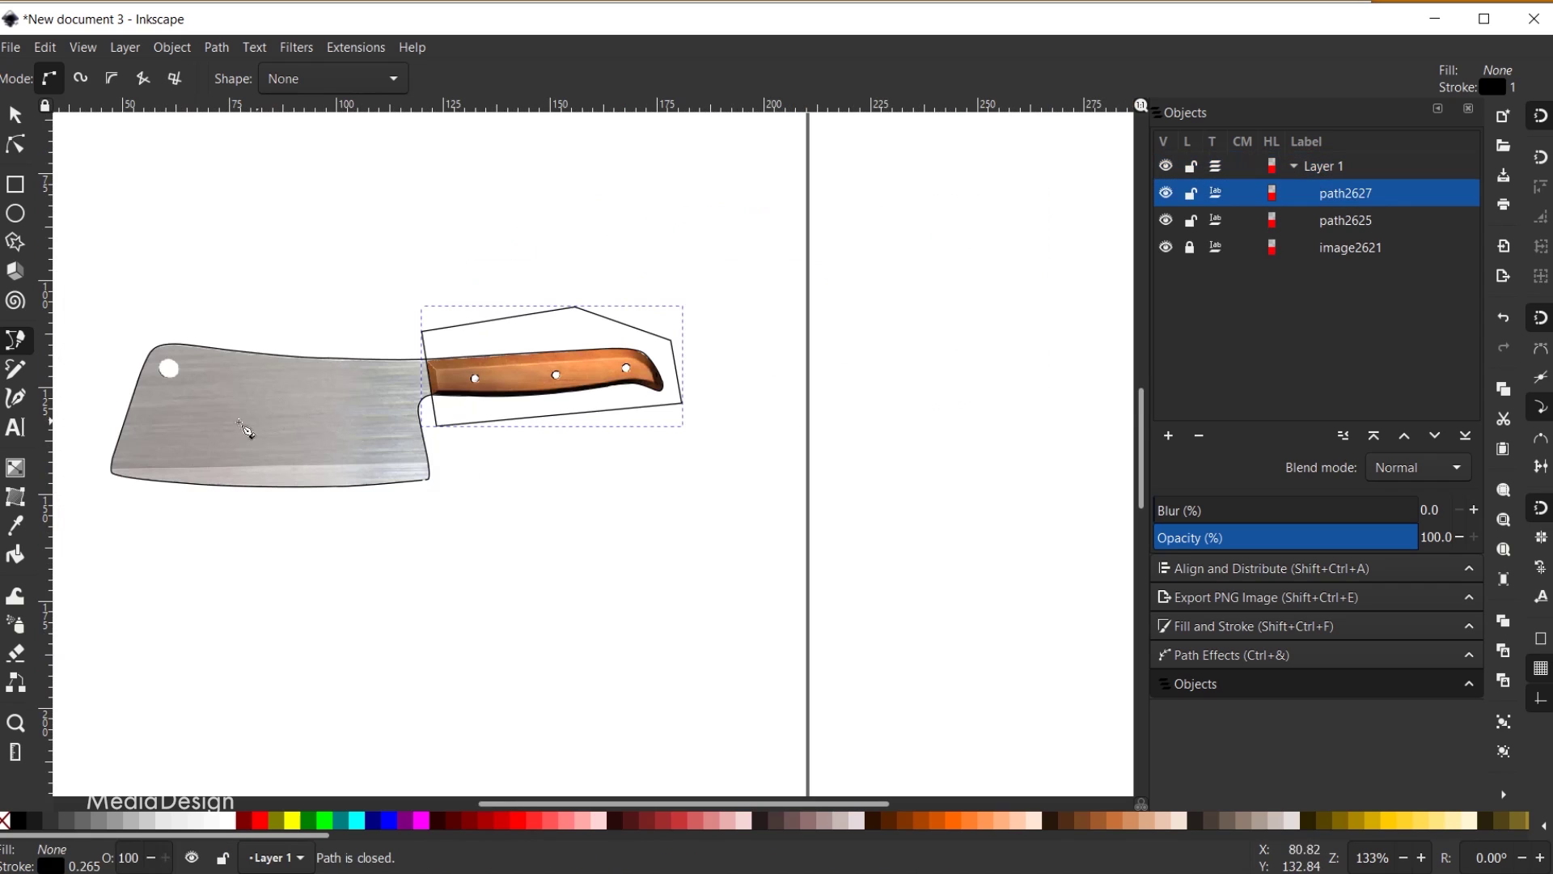
Draw a circle about 1.8 mm in diameter over the rivet hole nearest the handle's curved end
click(15, 215)
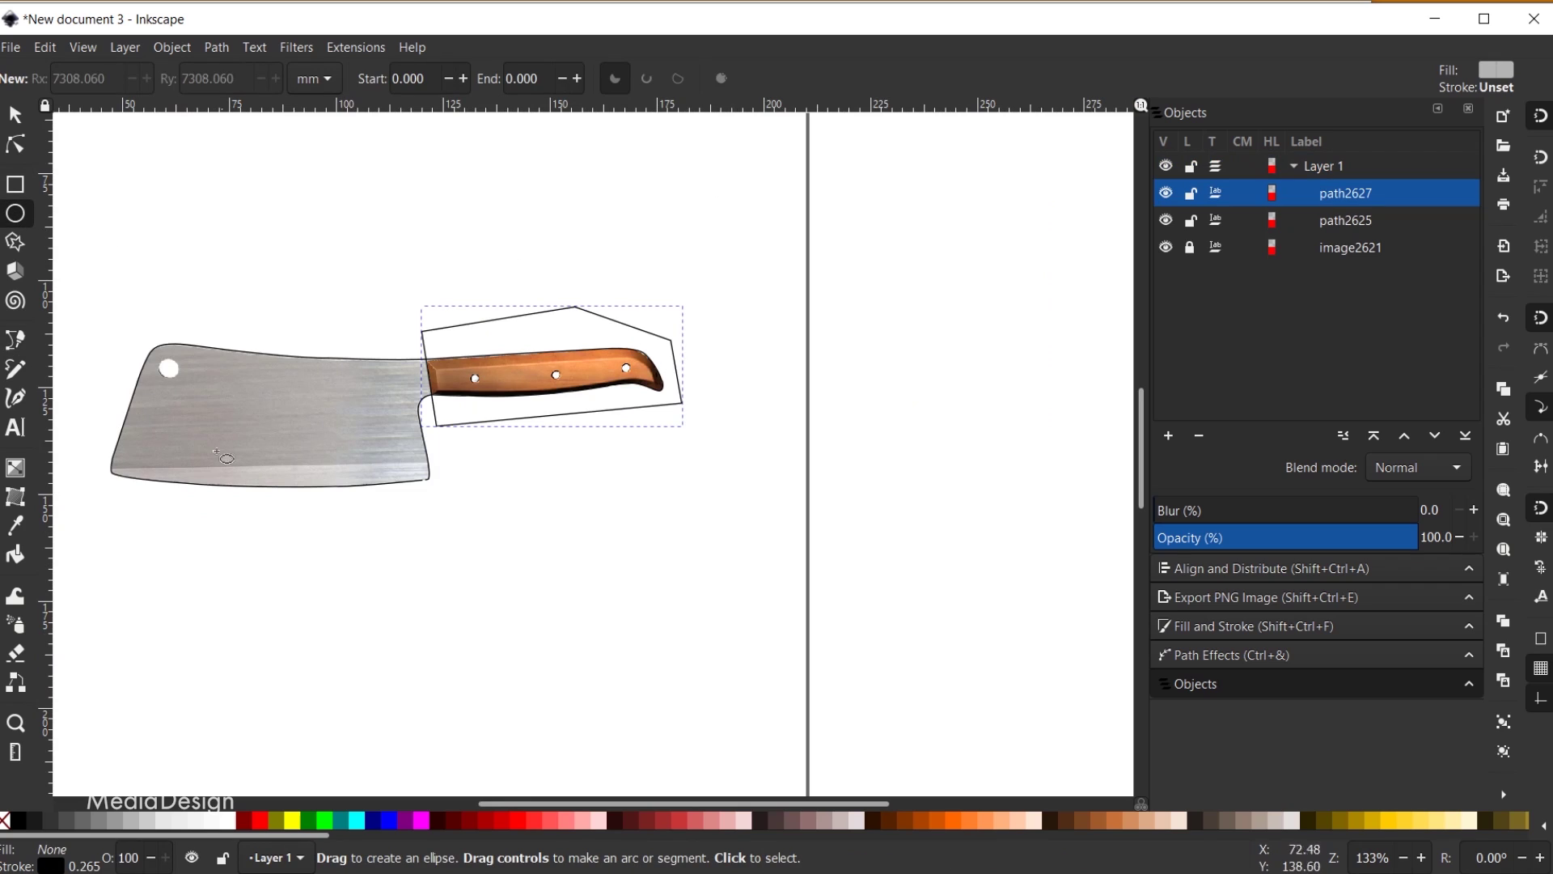
scroll(445, 394, up, 6)
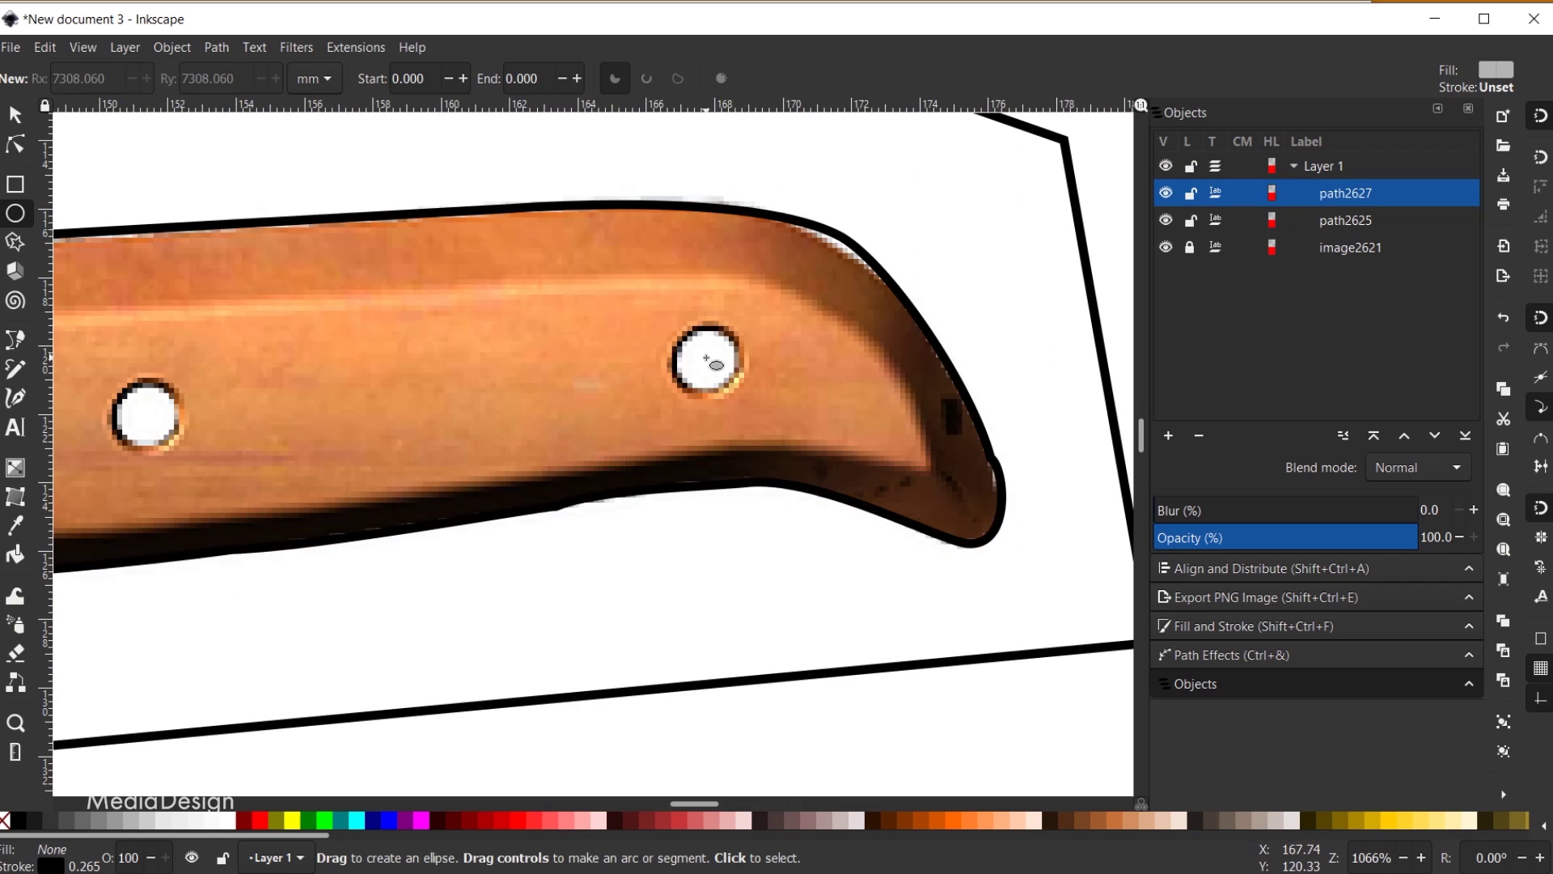
drag(675, 326, 748, 390)
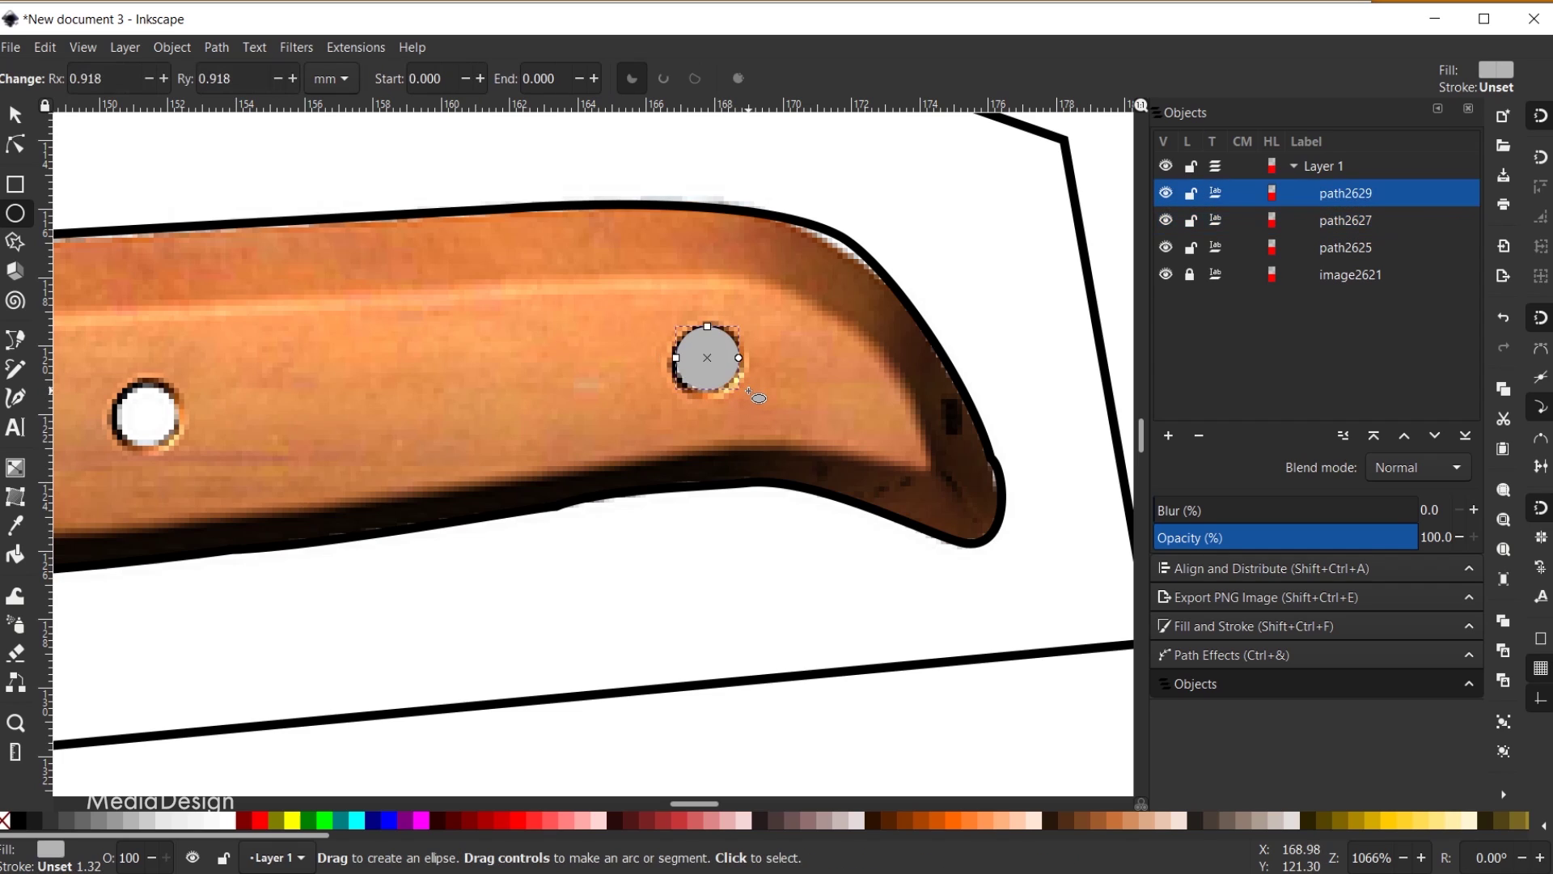
Duplicate the rivet circle twice and place the copies over the middle rivet hole and the one nearest the blade
click(14, 116)
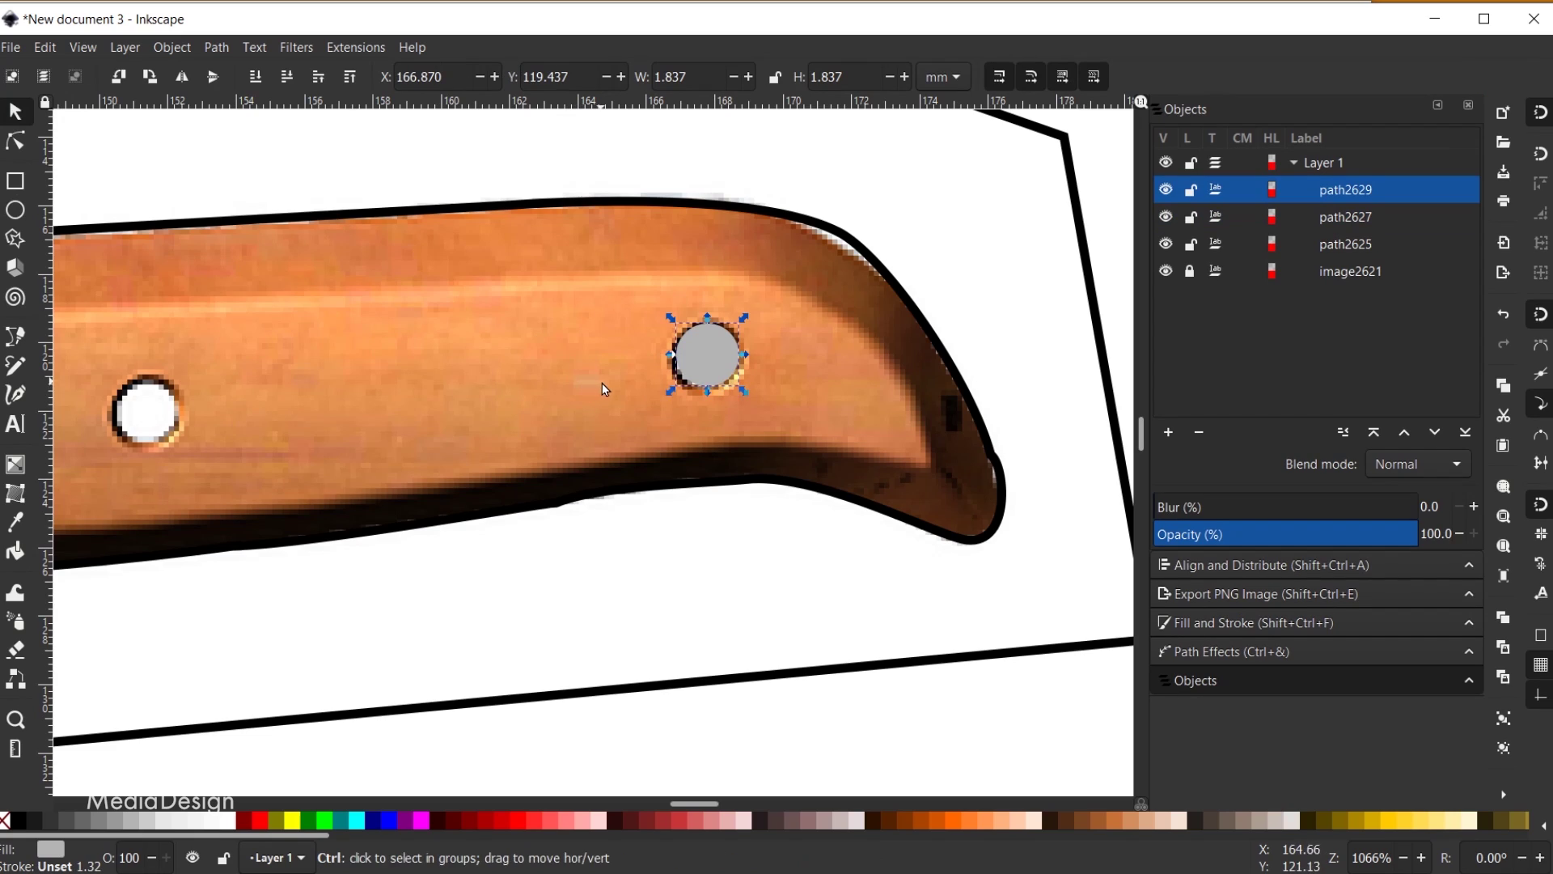
key(ctrl+d)
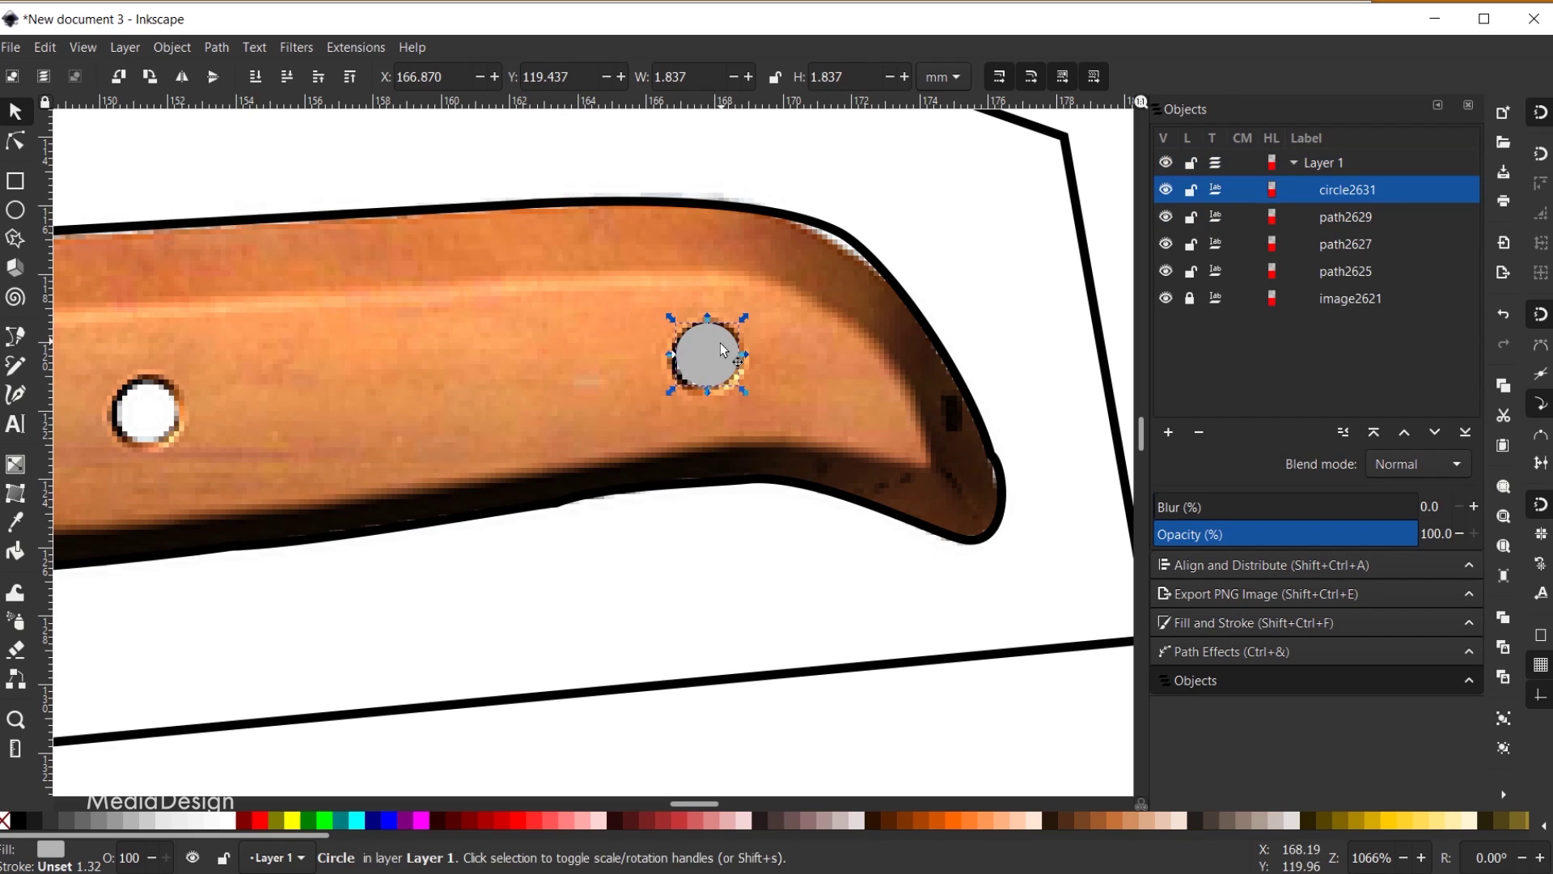
drag(712, 358, 154, 406)
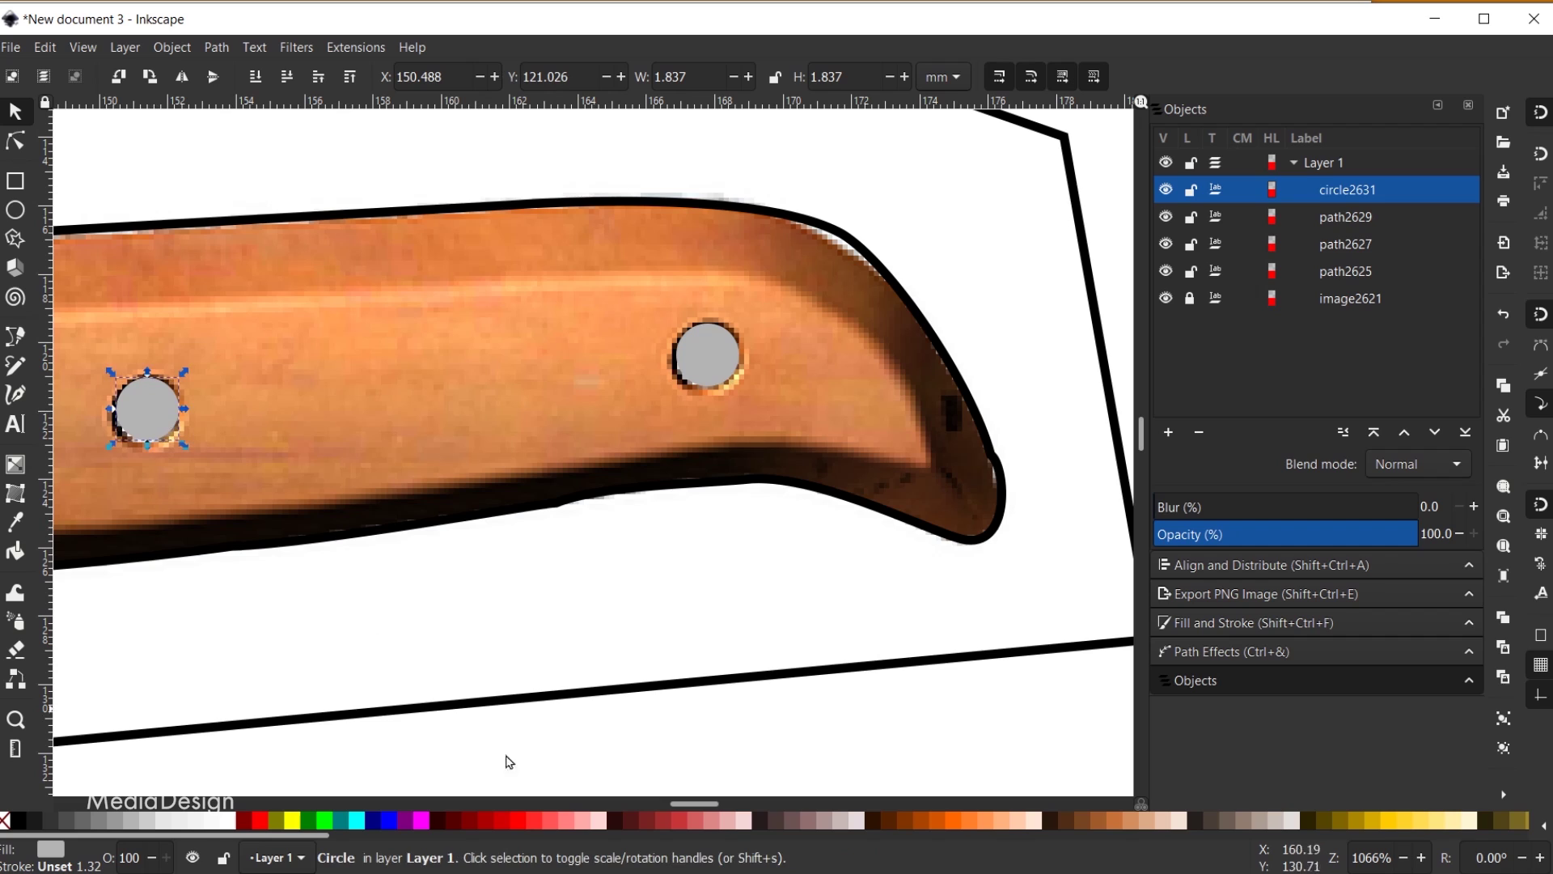
scroll(682, 807, left, 10)
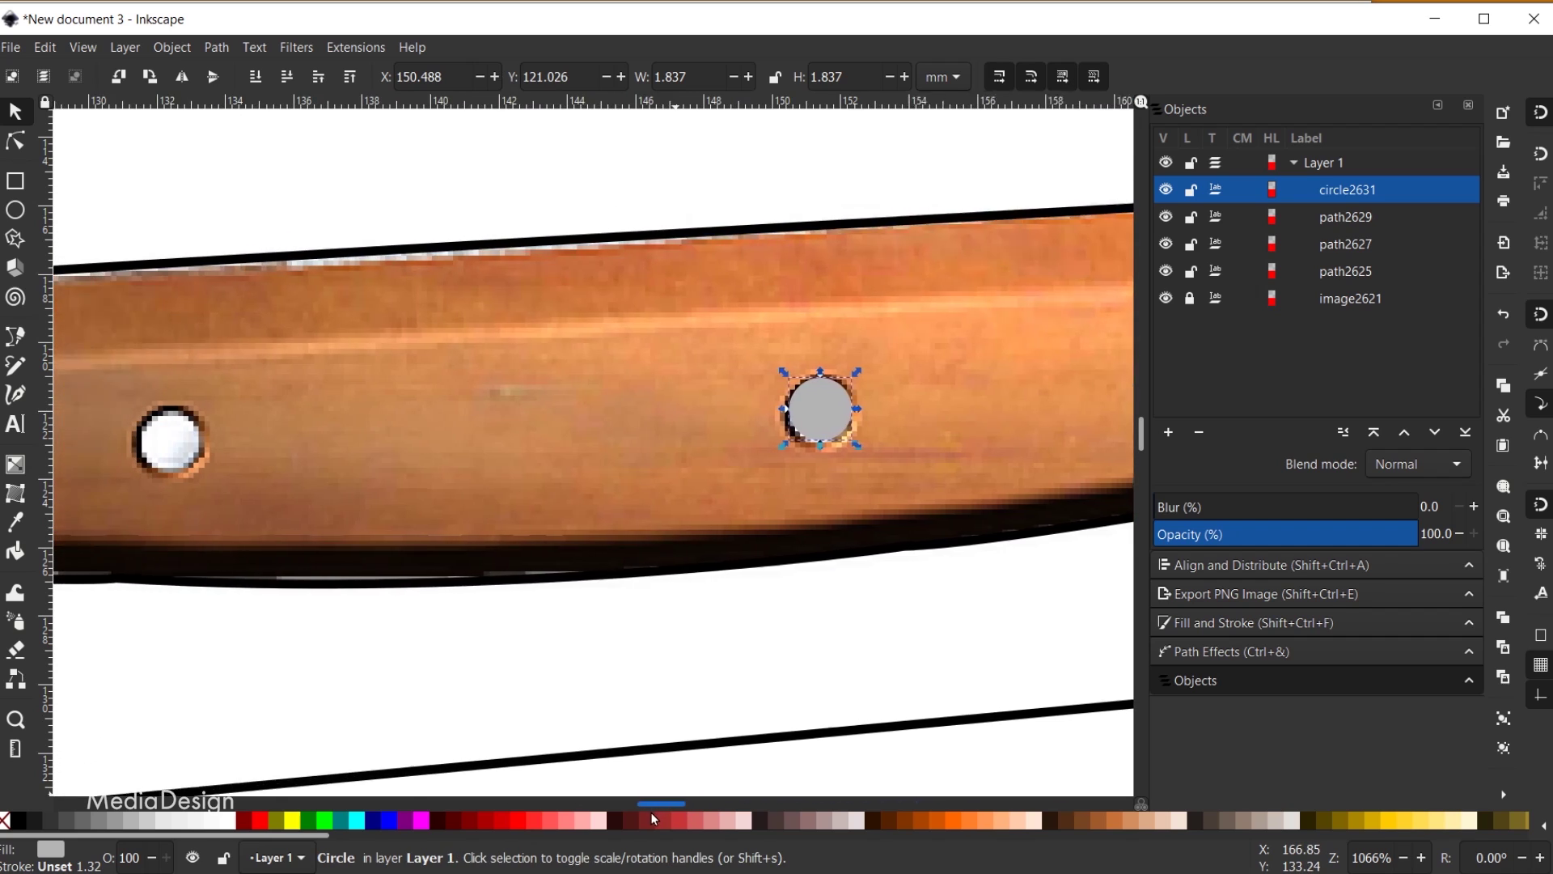
key(ctrl+d)
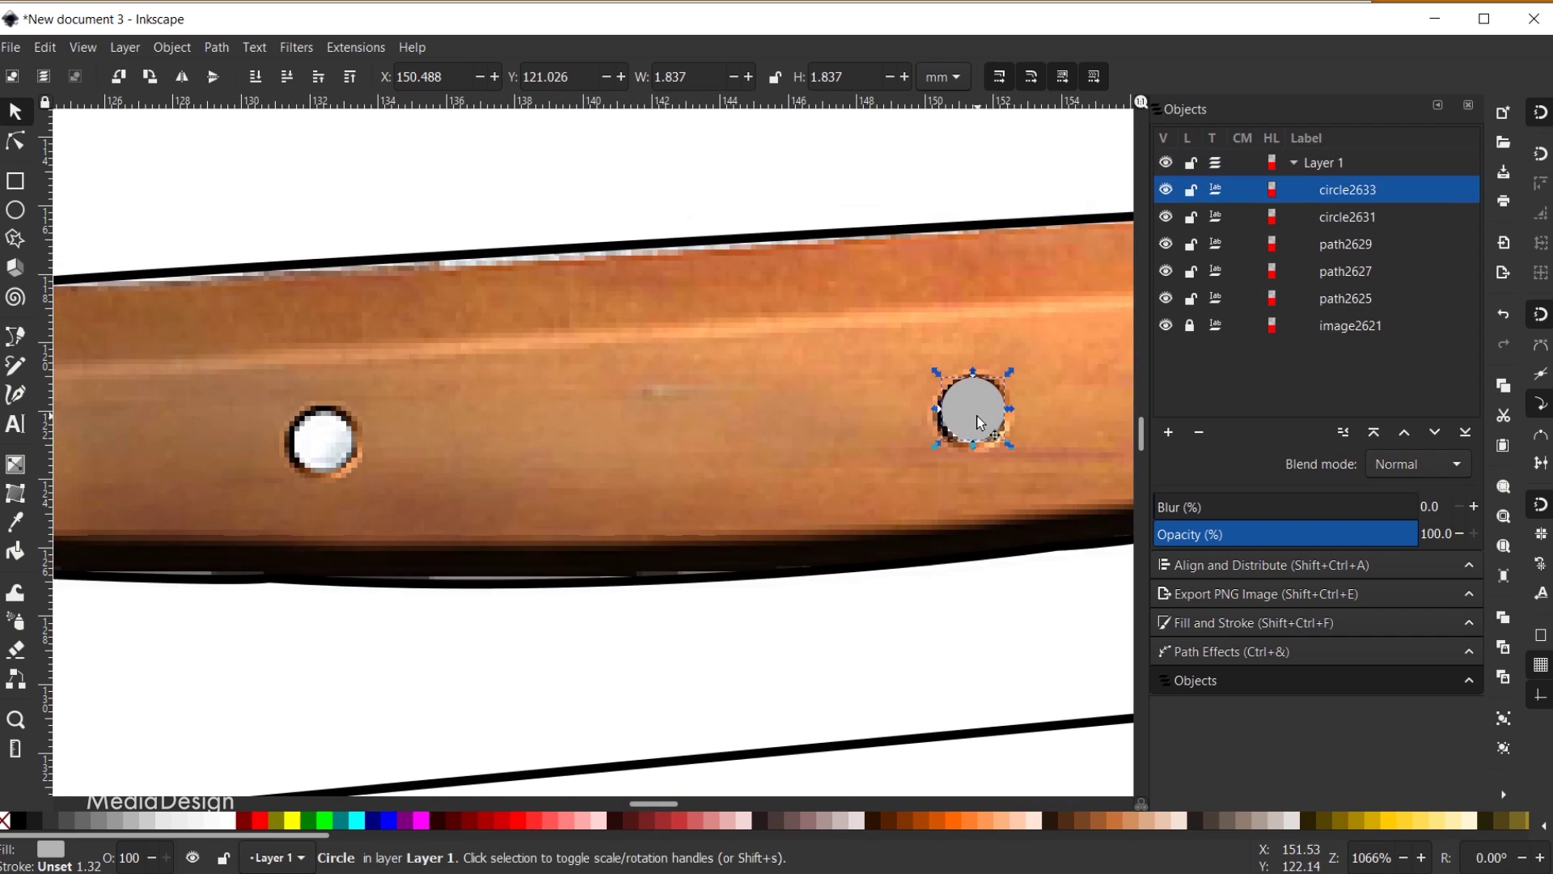
drag(977, 426, 326, 450)
Draw a circle about 5.2 mm in diameter over the hanging hole in the blade's upper front corner
scroll(589, 508, down, 5)
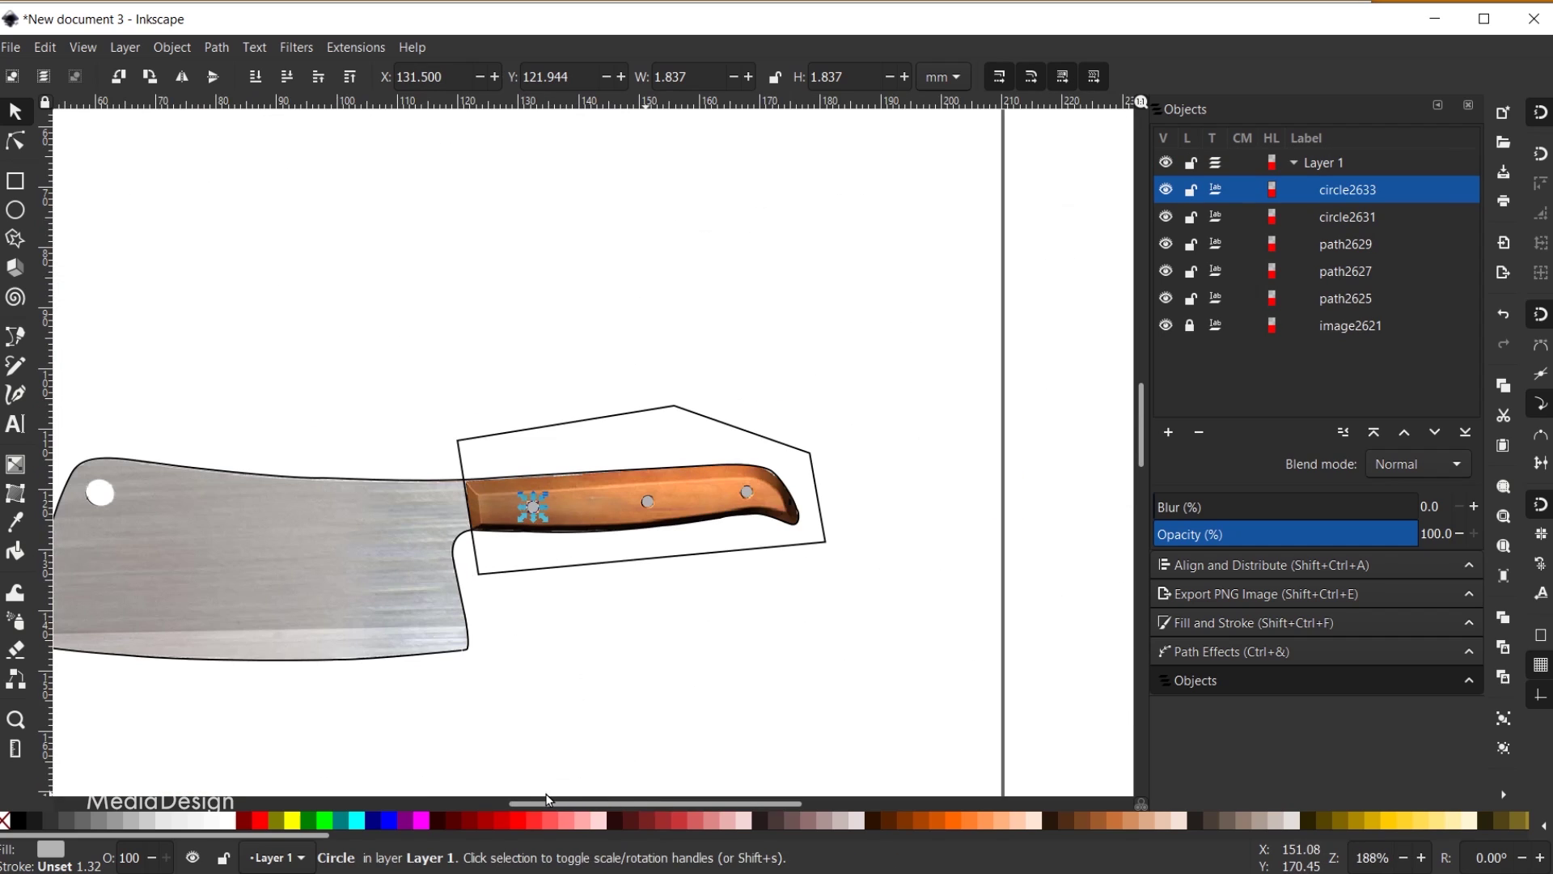
drag(591, 805, 473, 799)
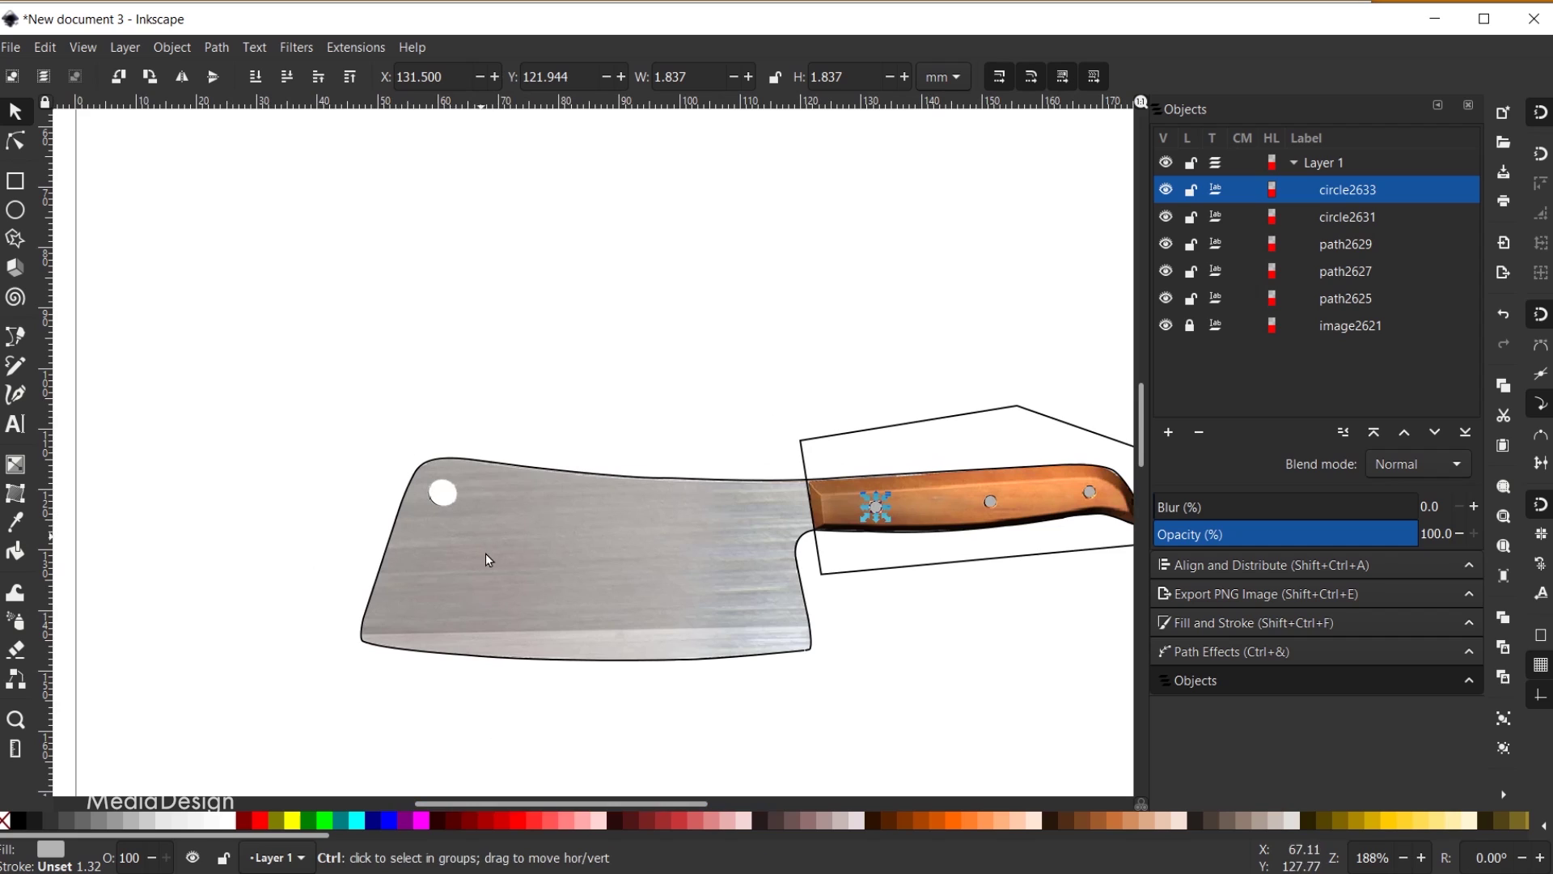
scroll(403, 467, up, 3)
click(21, 209)
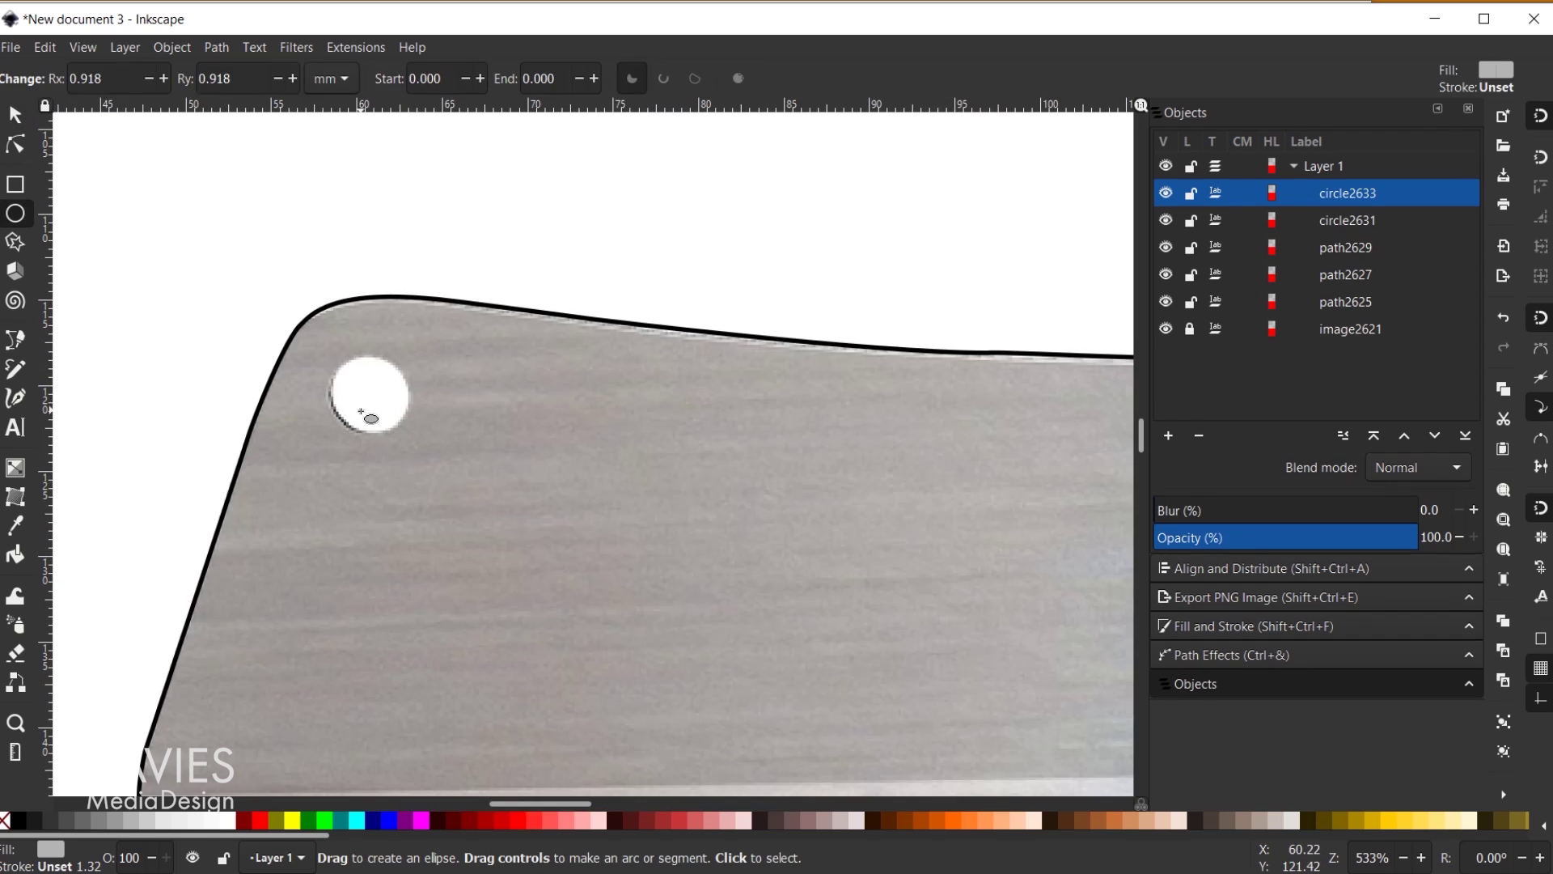
drag(377, 399, 429, 445)
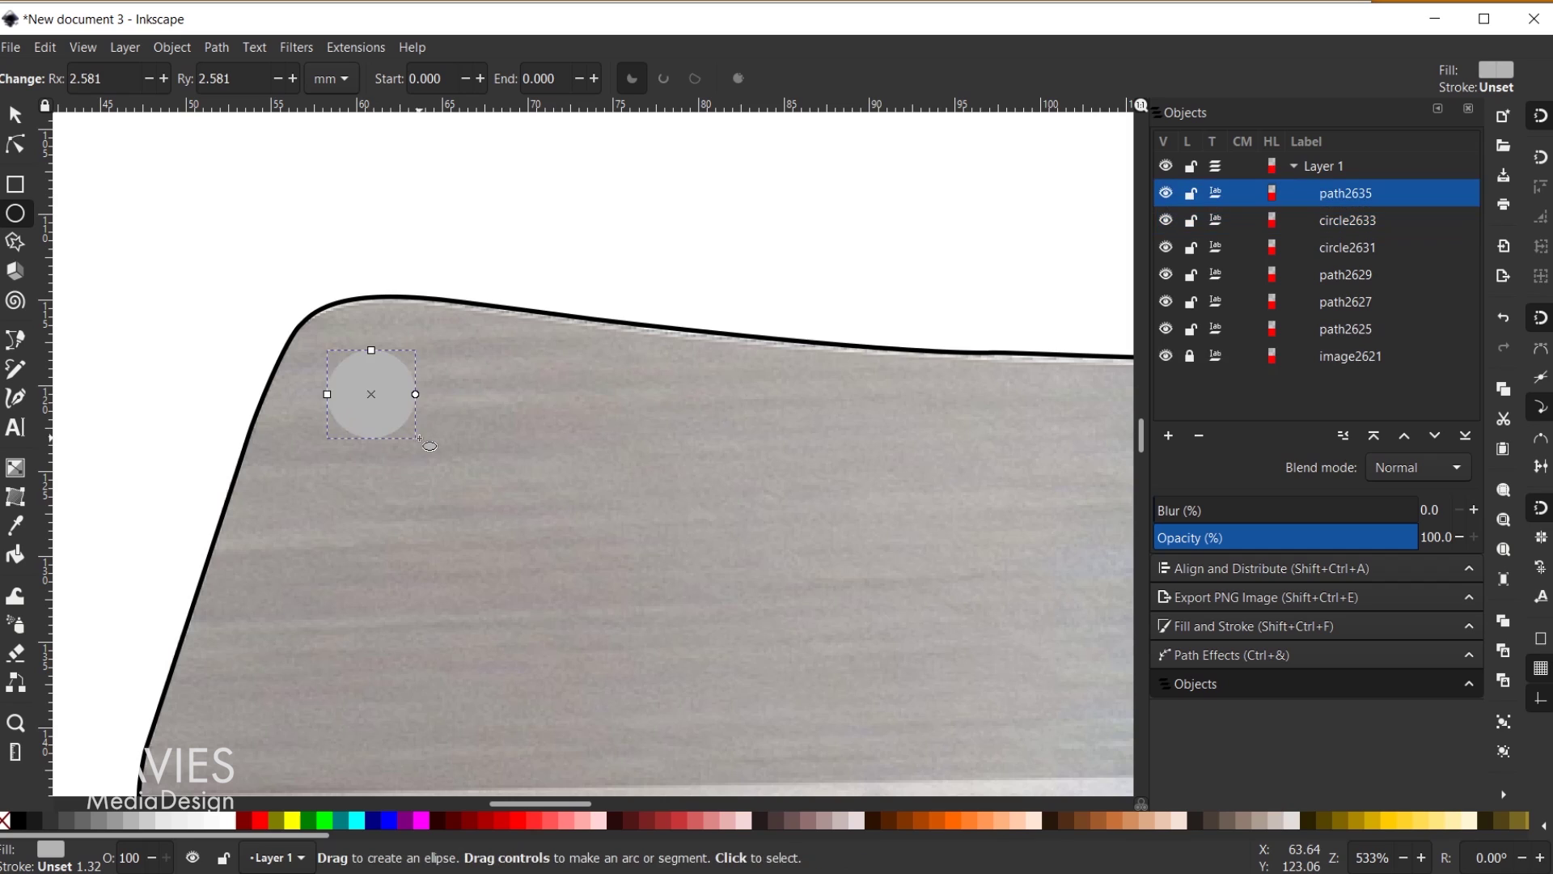
Fill the blade hole circle and the three rivet circles with White
ctrl+scroll(939, 576, down, 4)
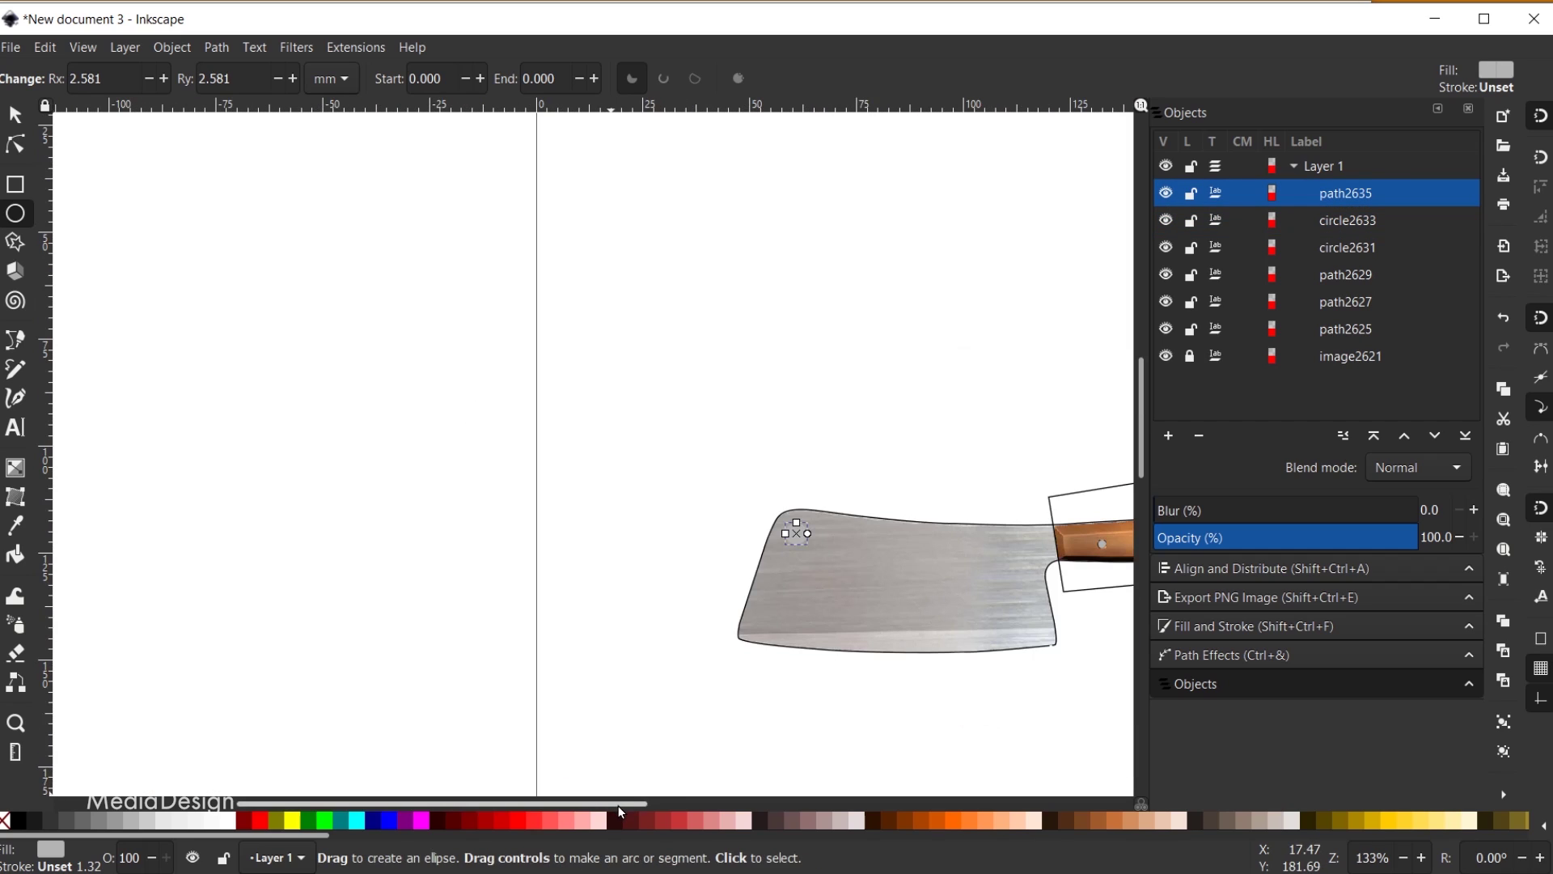
drag(627, 804, 832, 804)
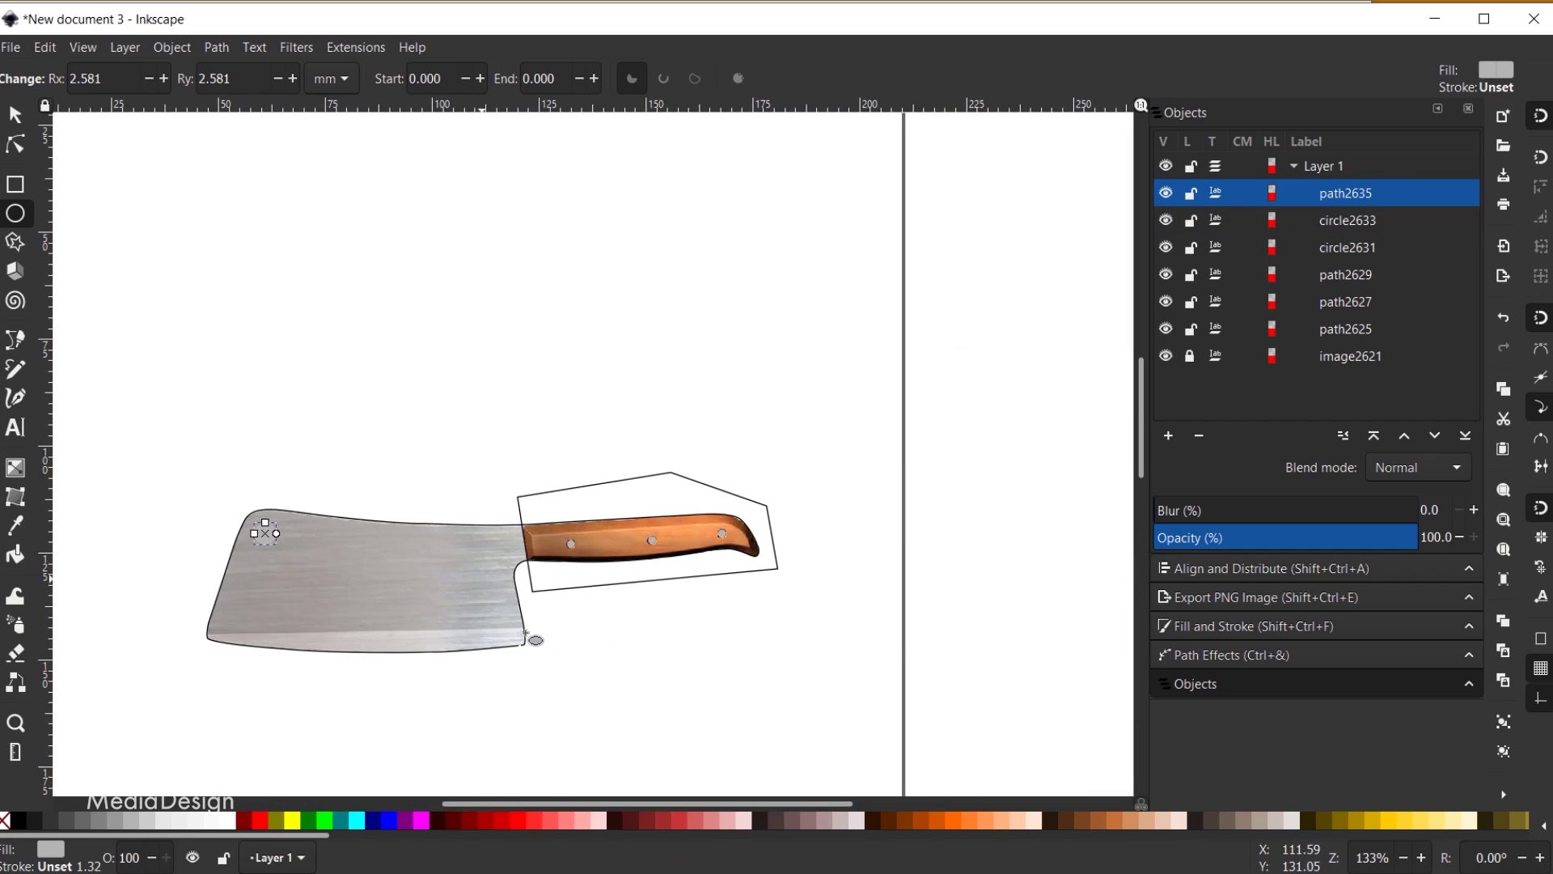
click(16, 116)
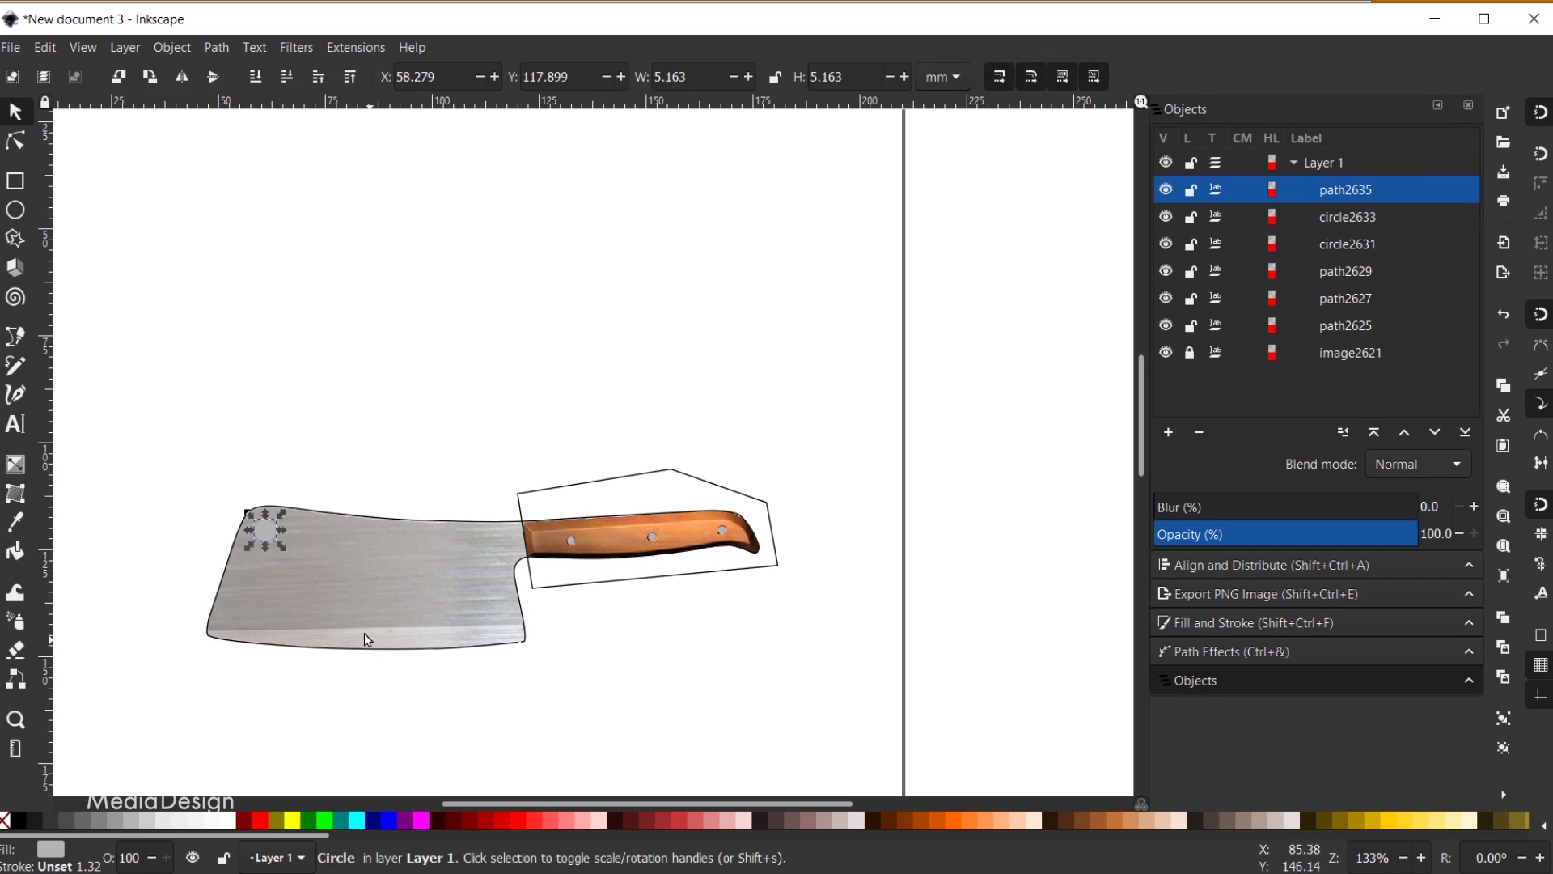
shift+click(570, 540)
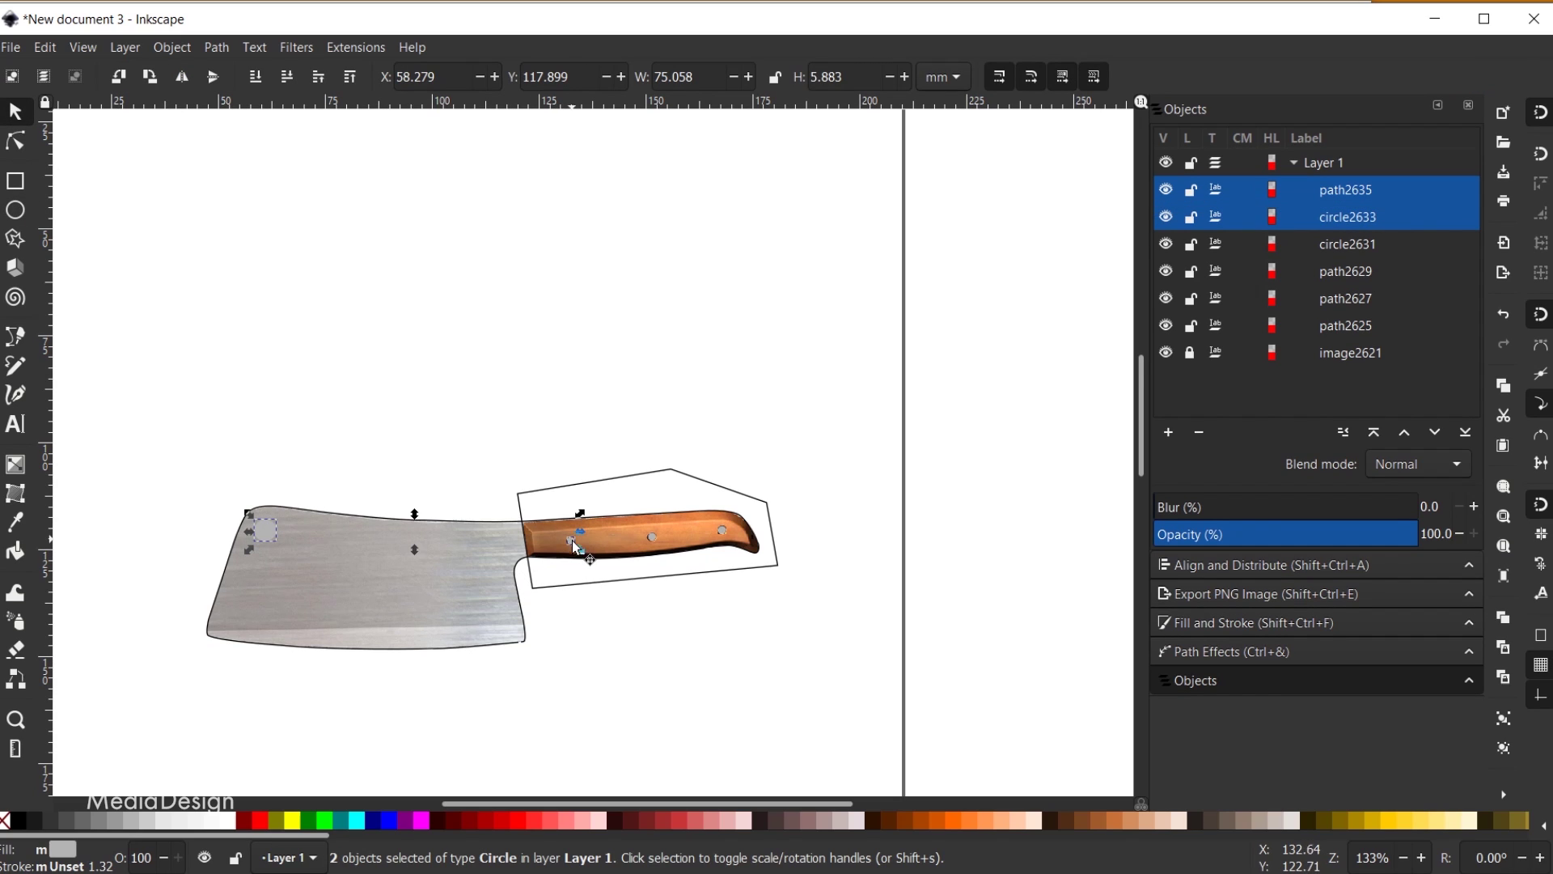
shift+click(654, 538)
shift+click(724, 530)
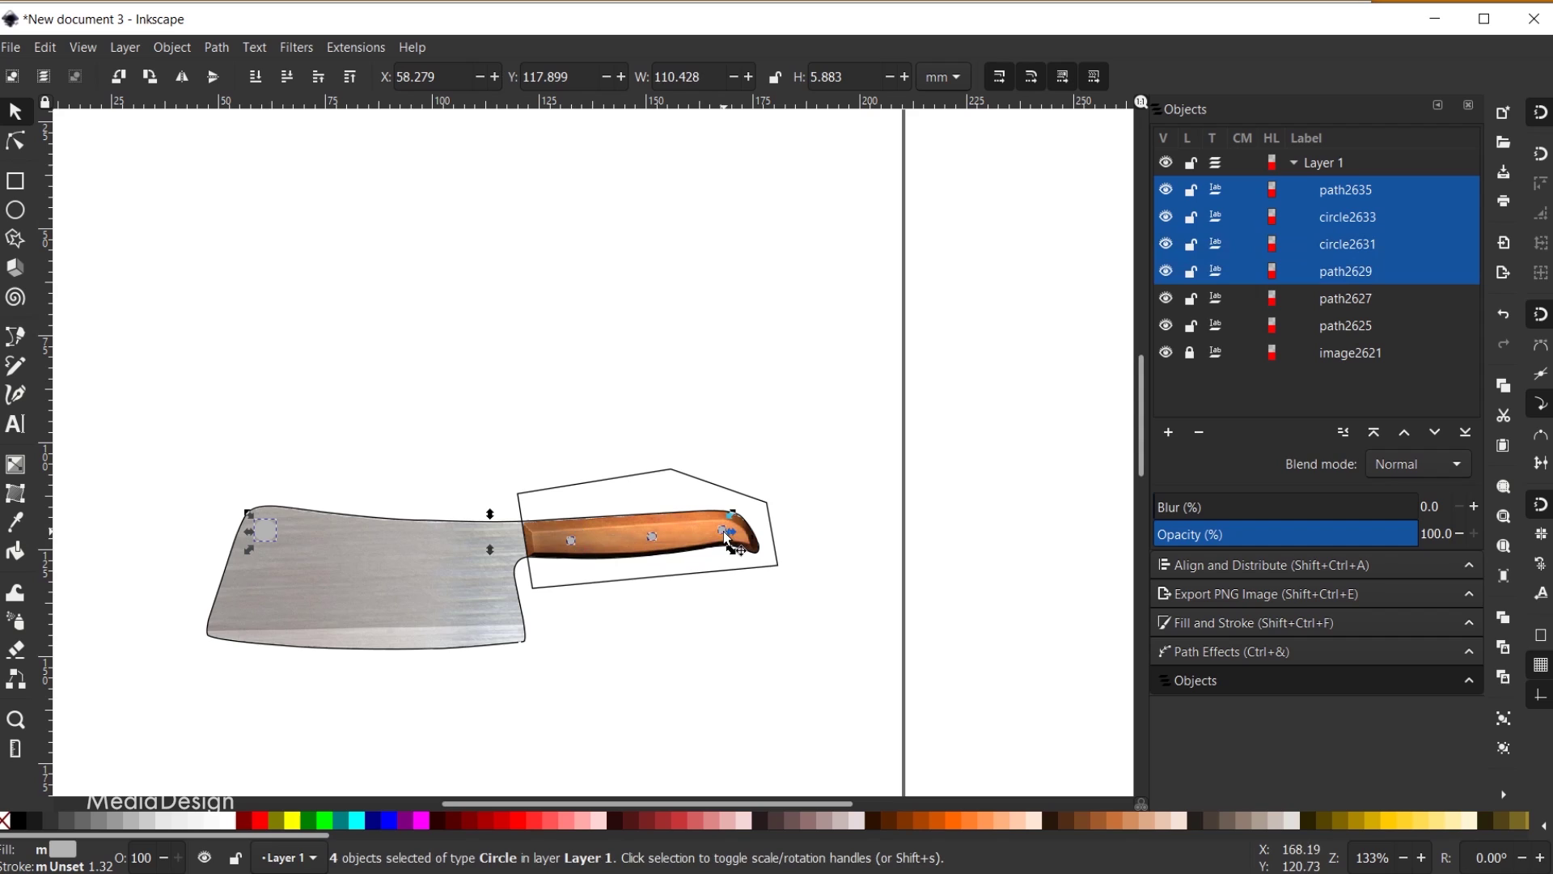
click(231, 824)
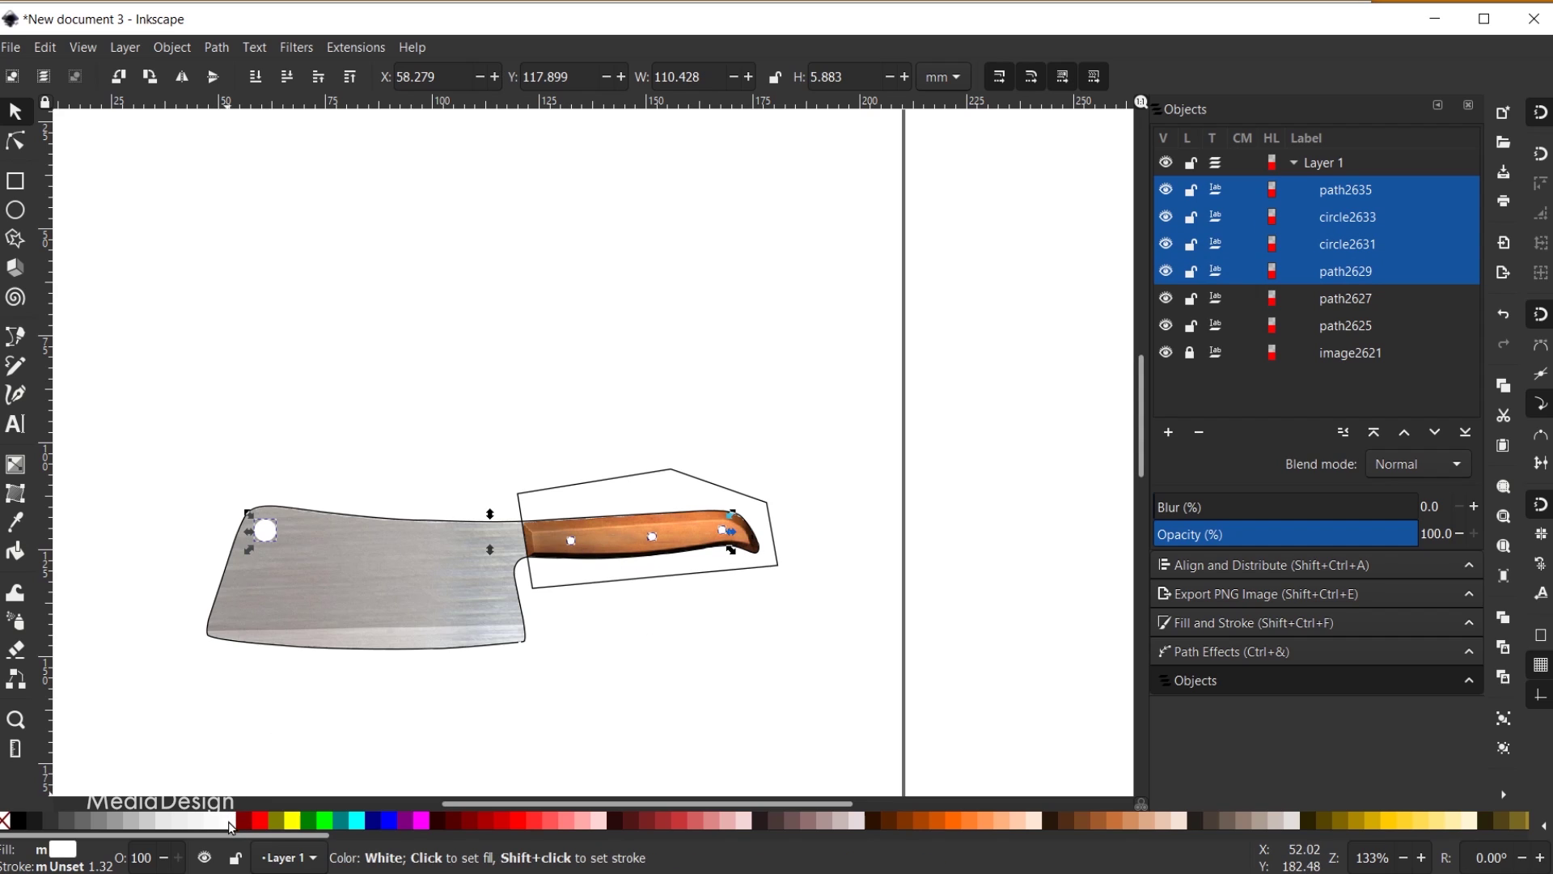
Fill the path enclosing the handle with Black and the cleaver outline with 30% Gray, removing the stroke from both
click(577, 495)
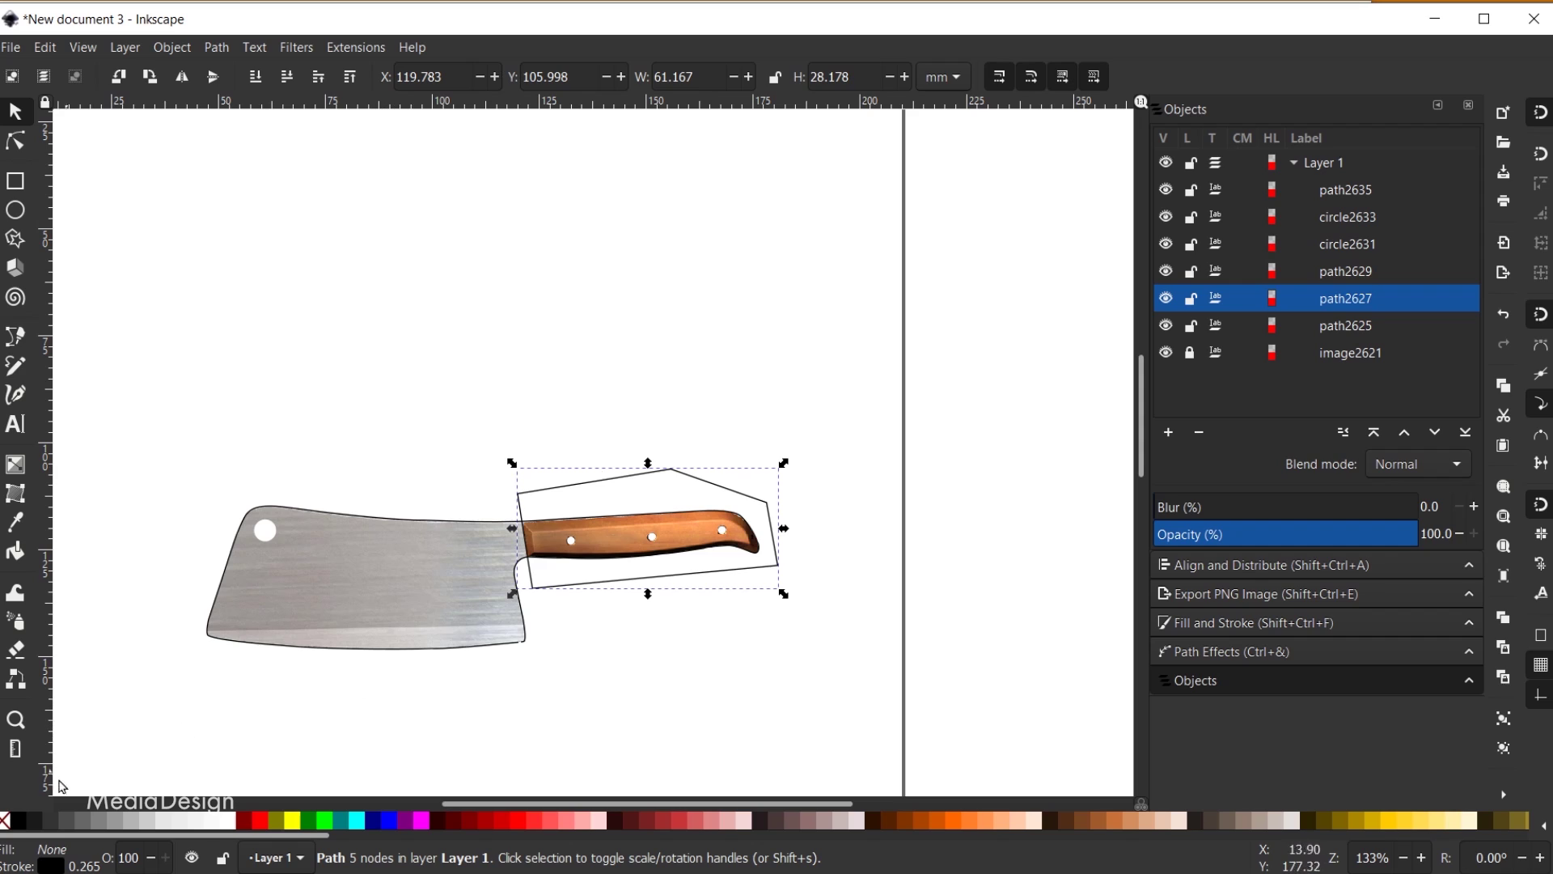
click(21, 822)
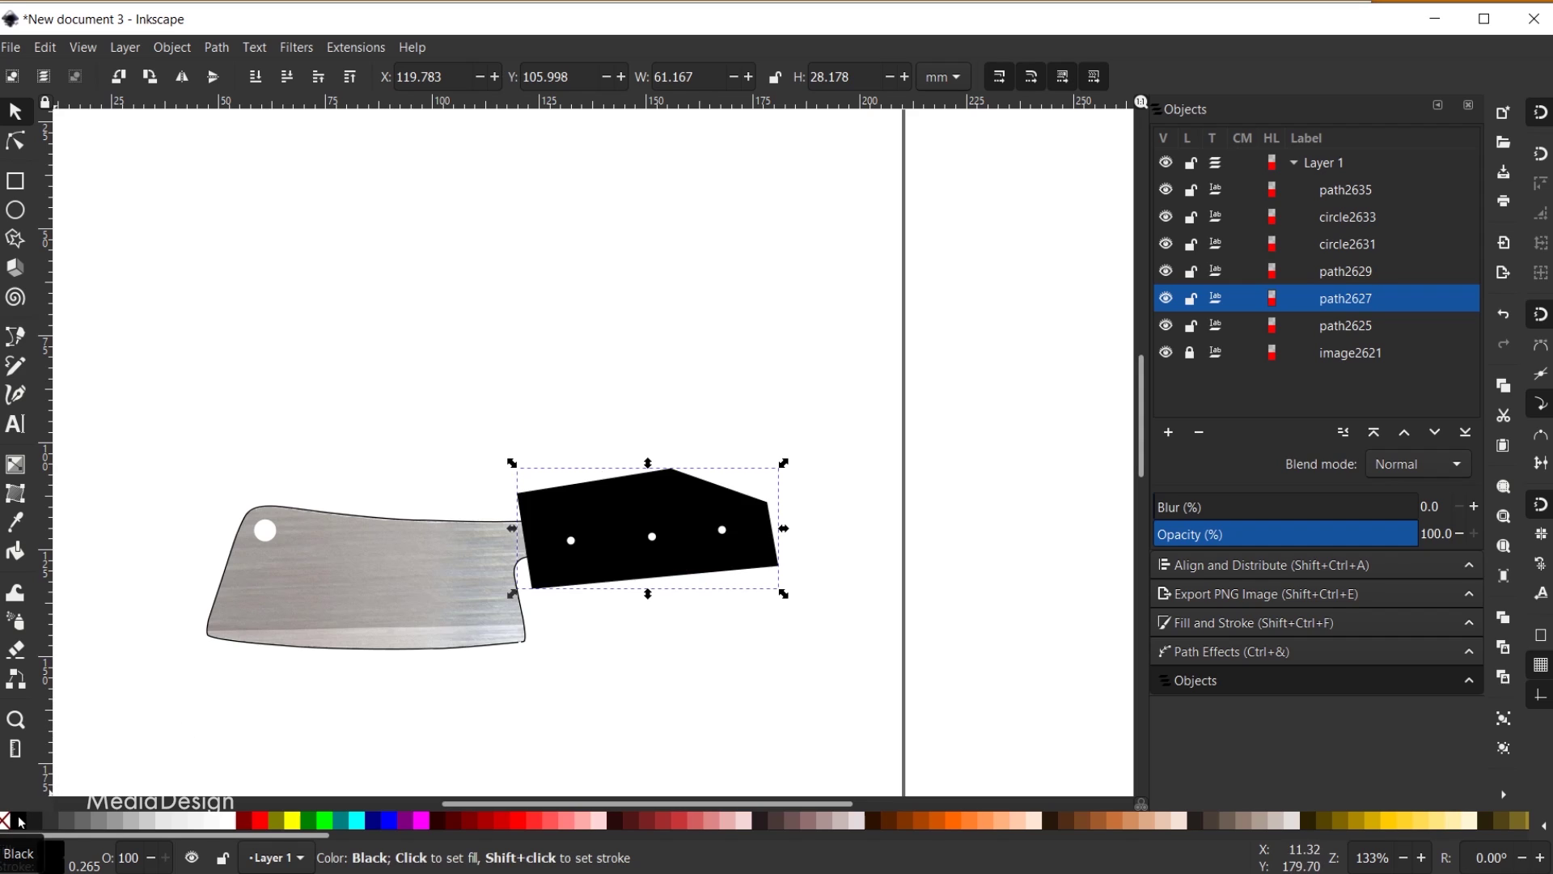
shift+click(5, 821)
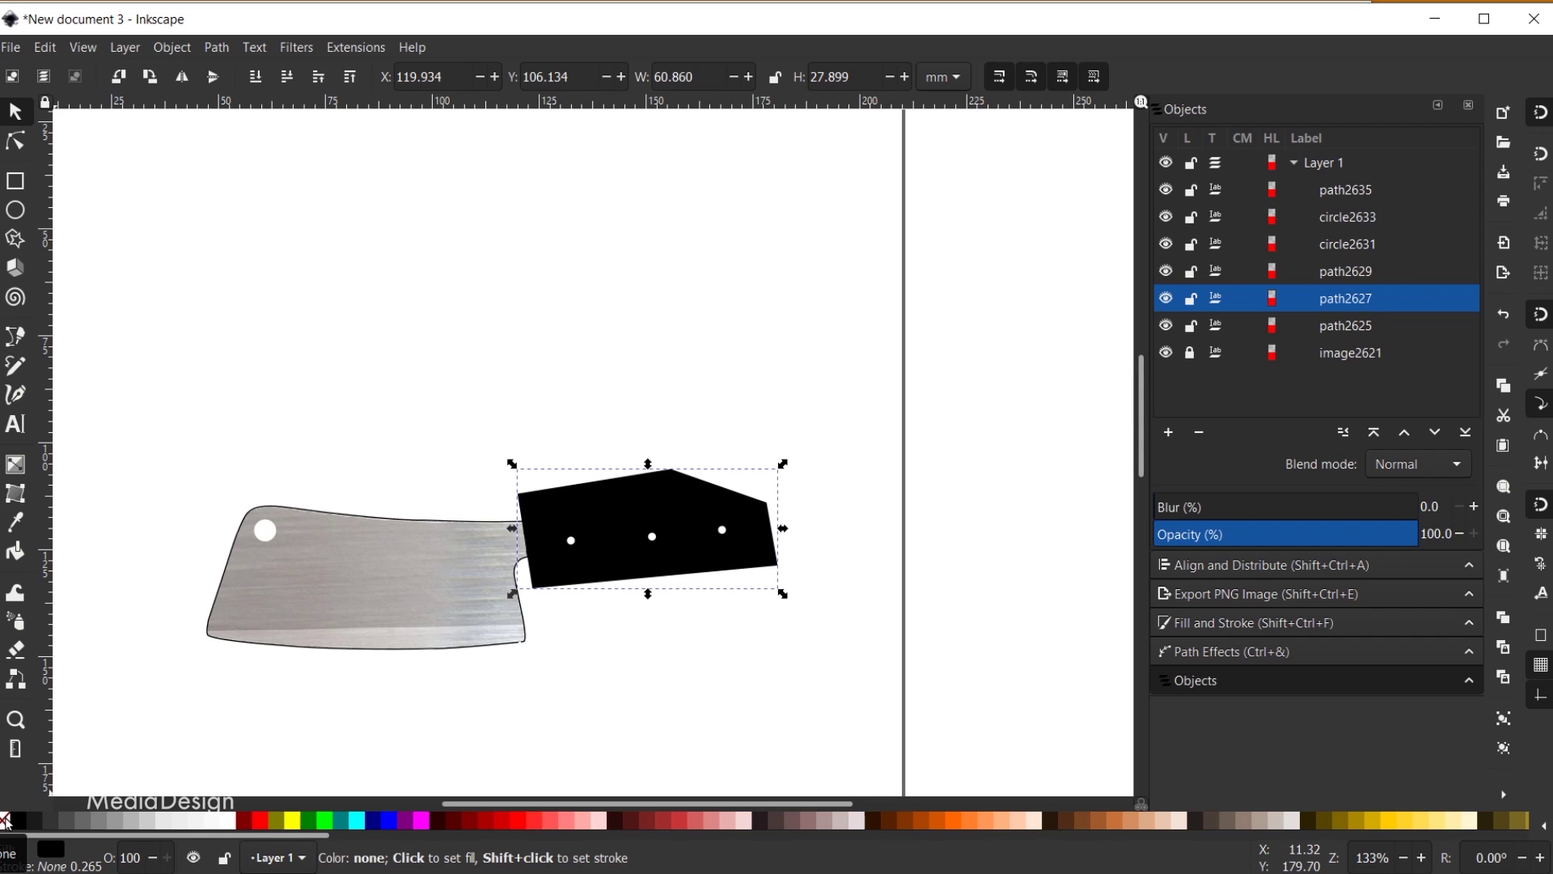
click(382, 512)
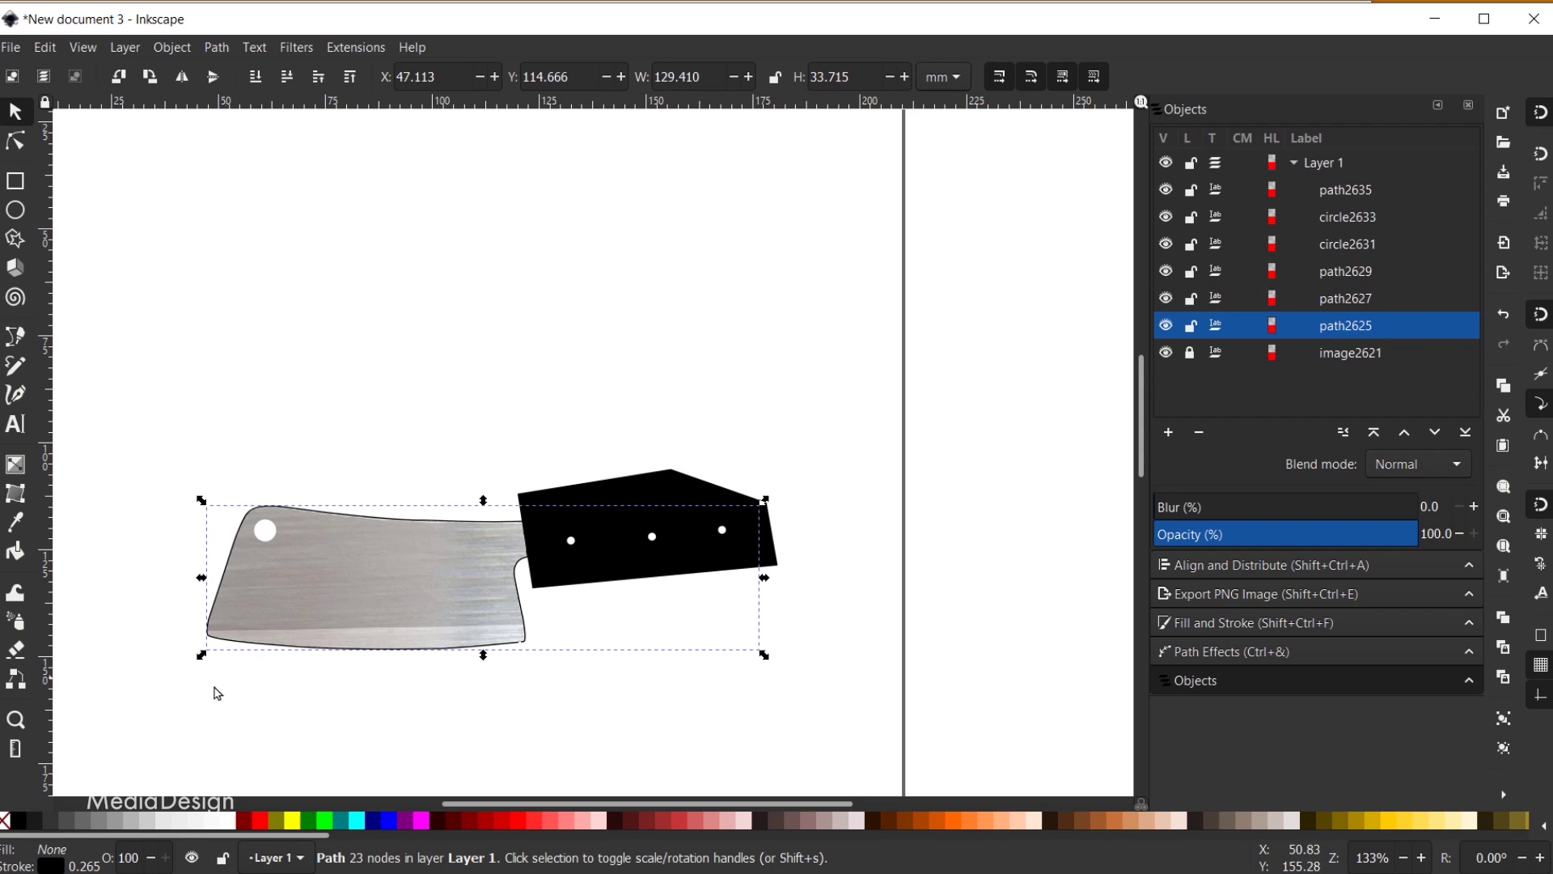
click(130, 824)
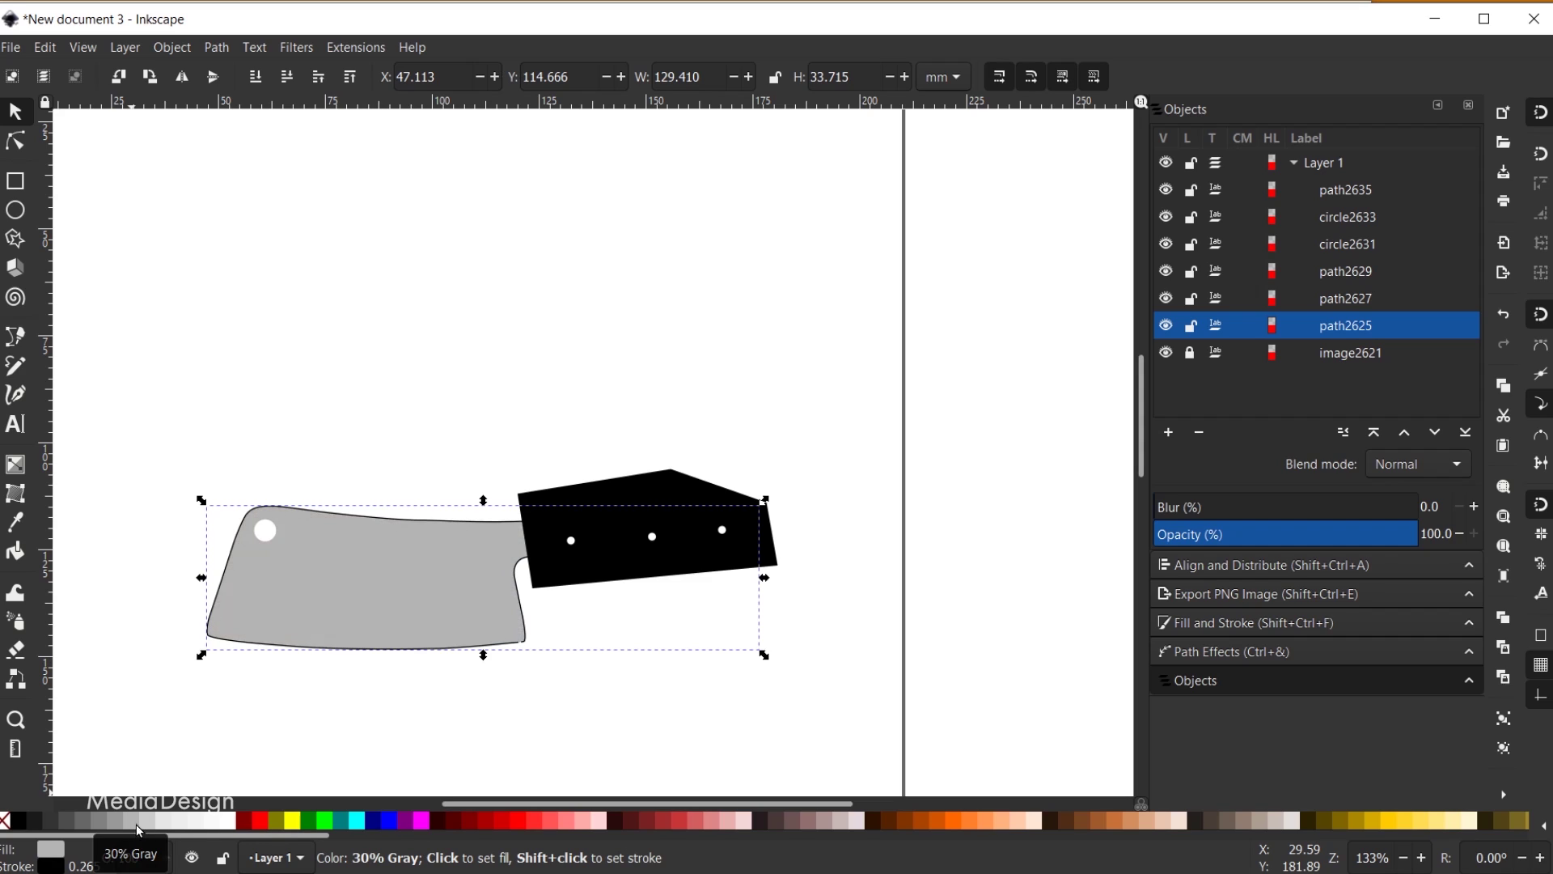
shift+click(4, 822)
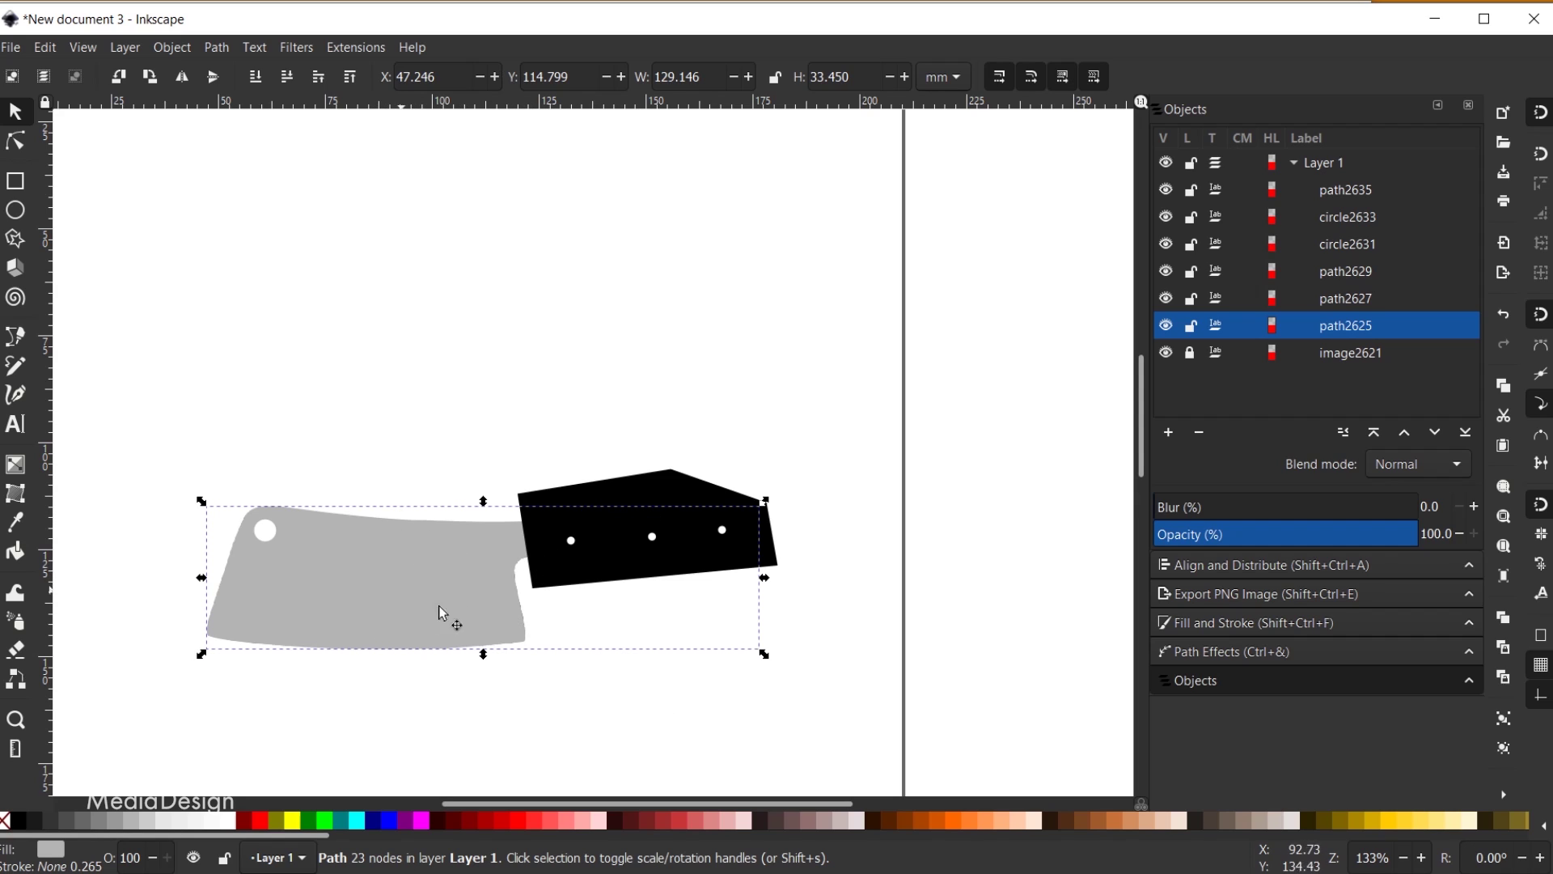
Split the cleaver outline into blade and handle pieces by applying Division with the path enclosing the handle
shift+click(669, 486)
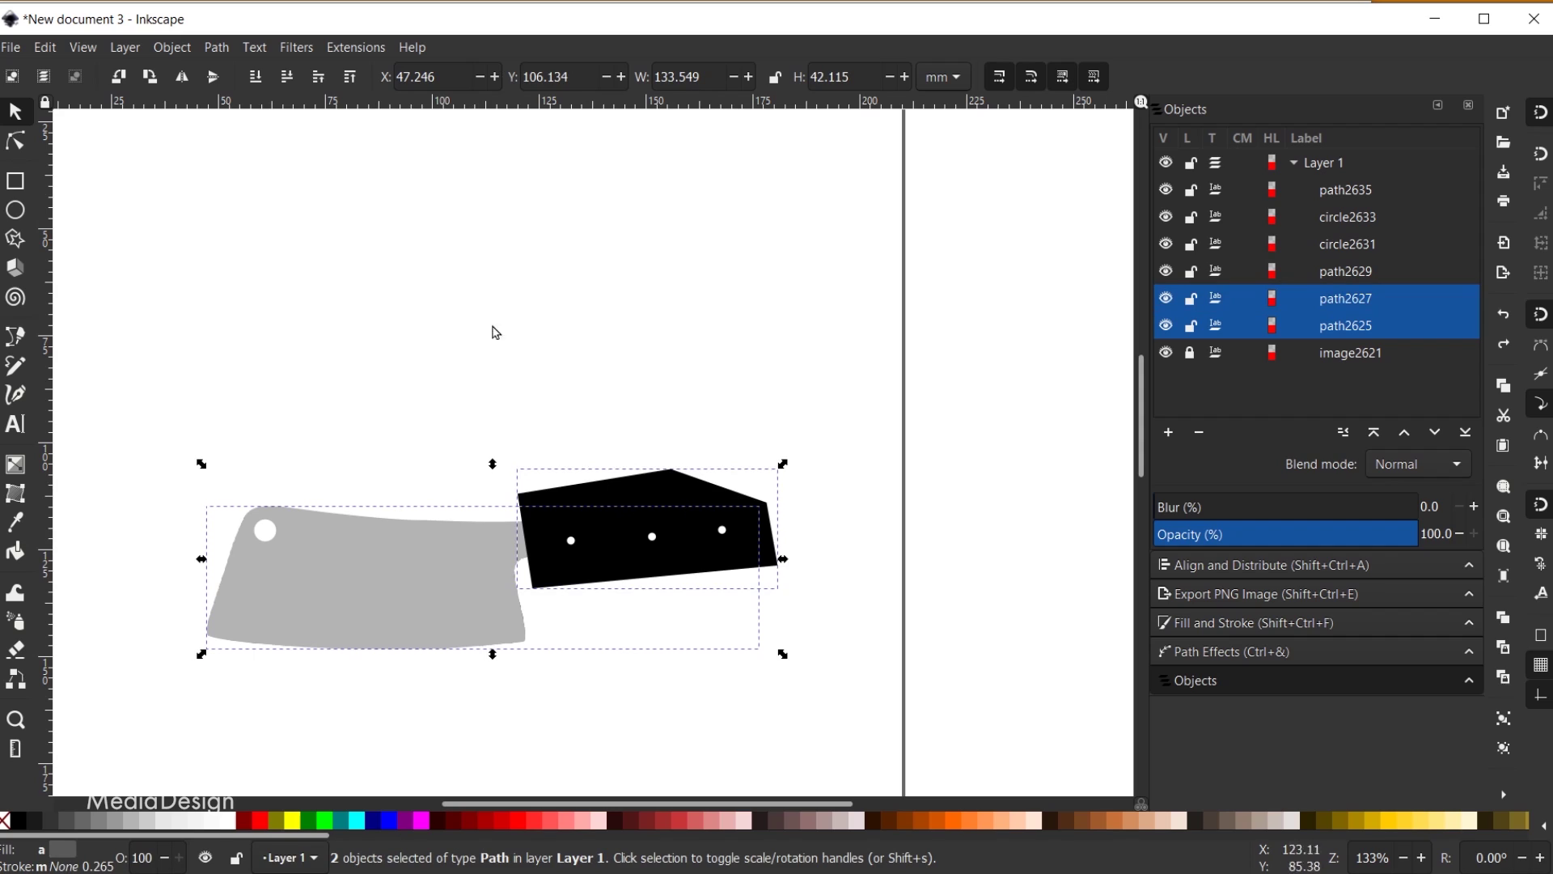
click(216, 48)
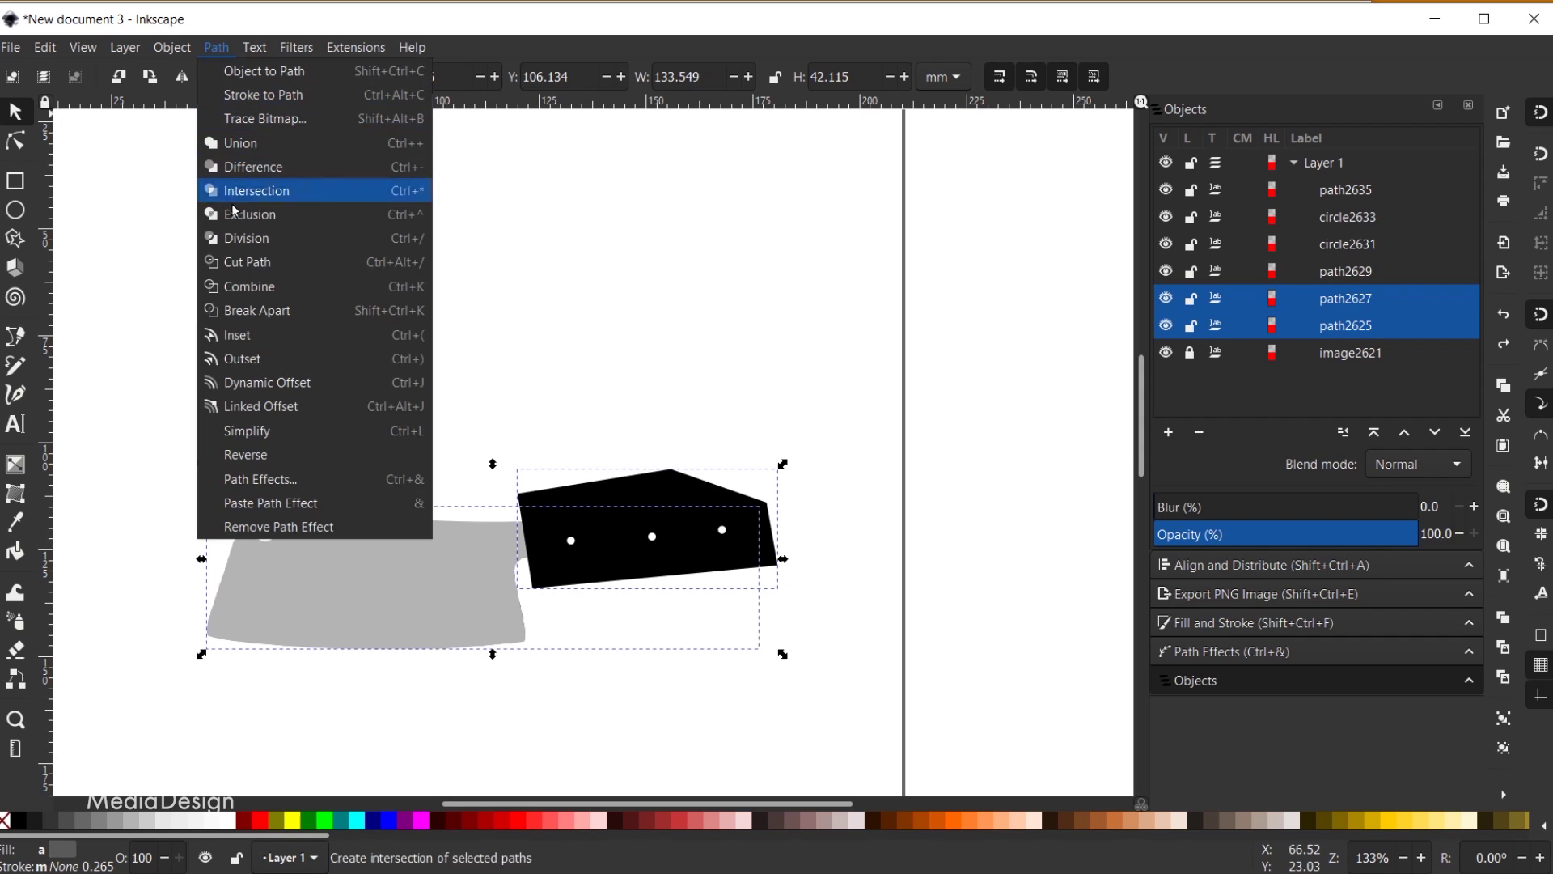
click(239, 238)
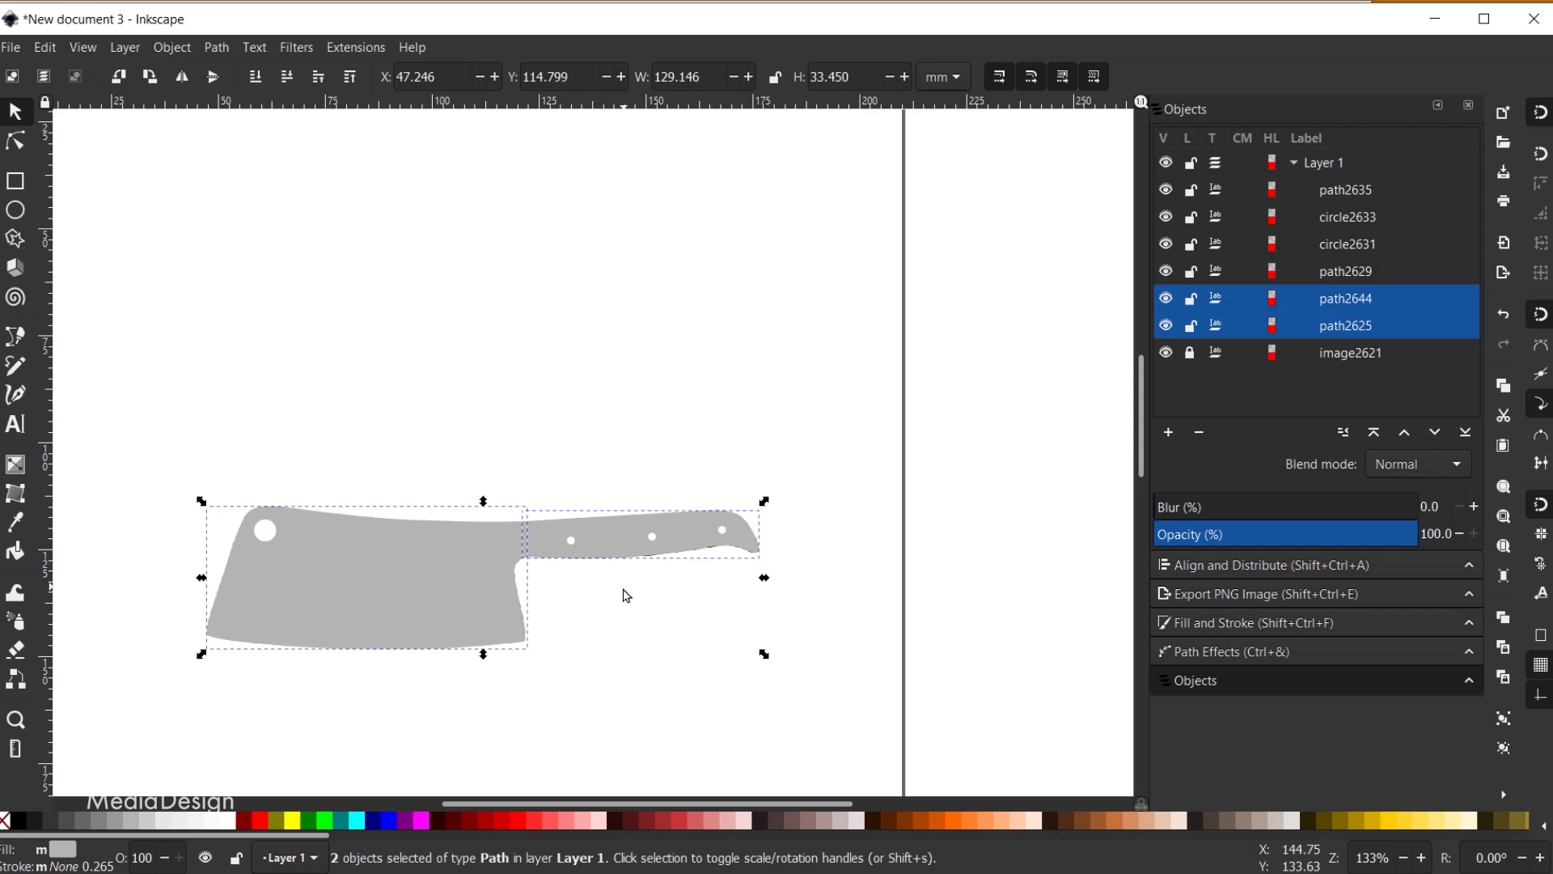
Fill the separated handle piece with Black and hide the cleaver image
click(603, 620)
click(615, 544)
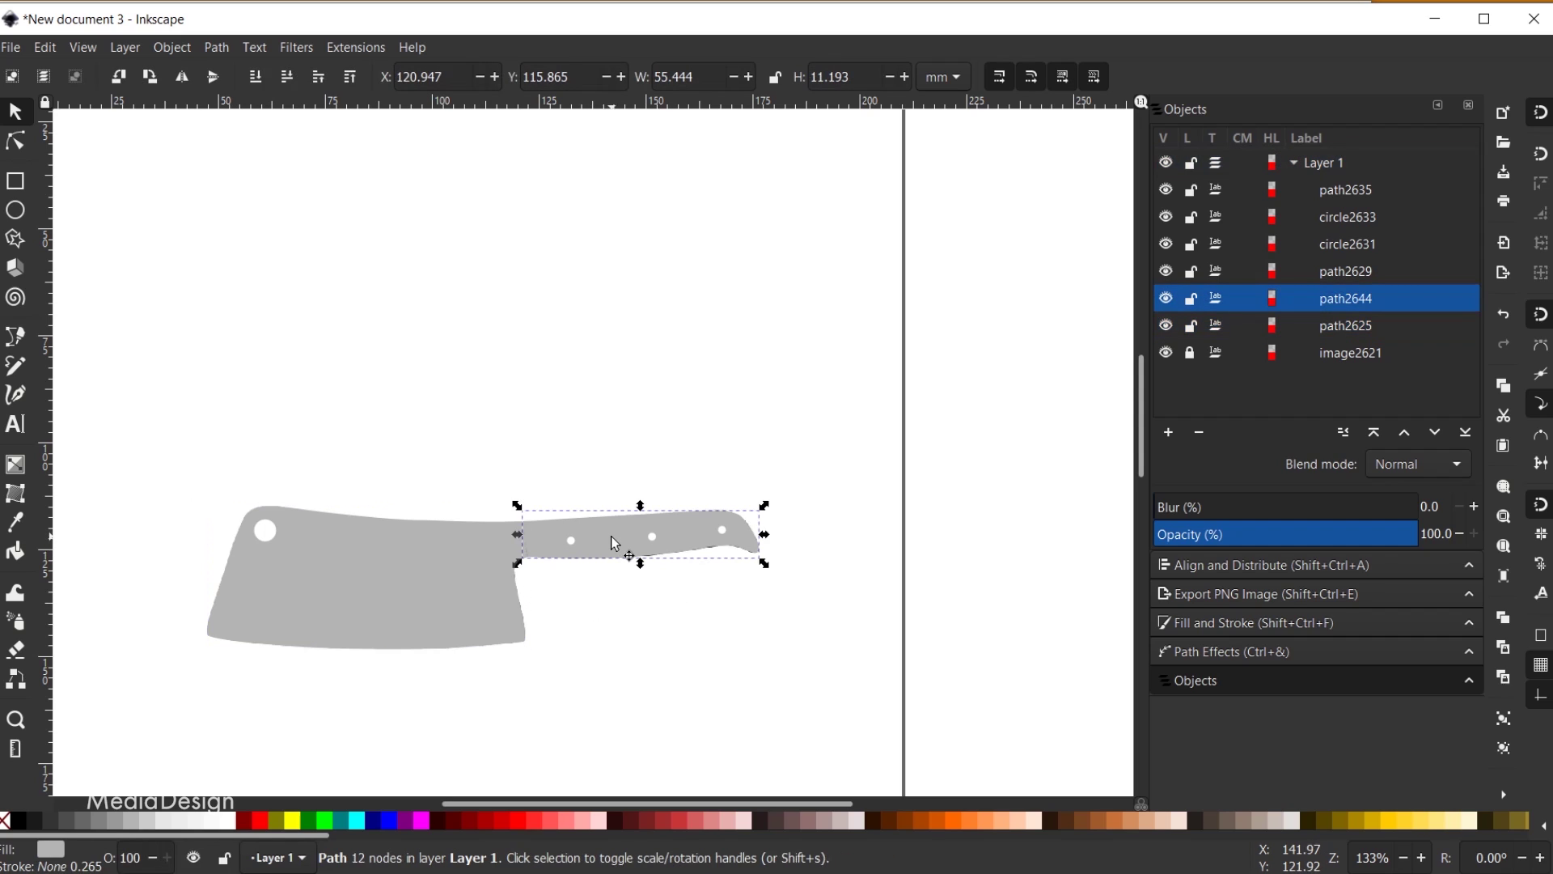
click(20, 823)
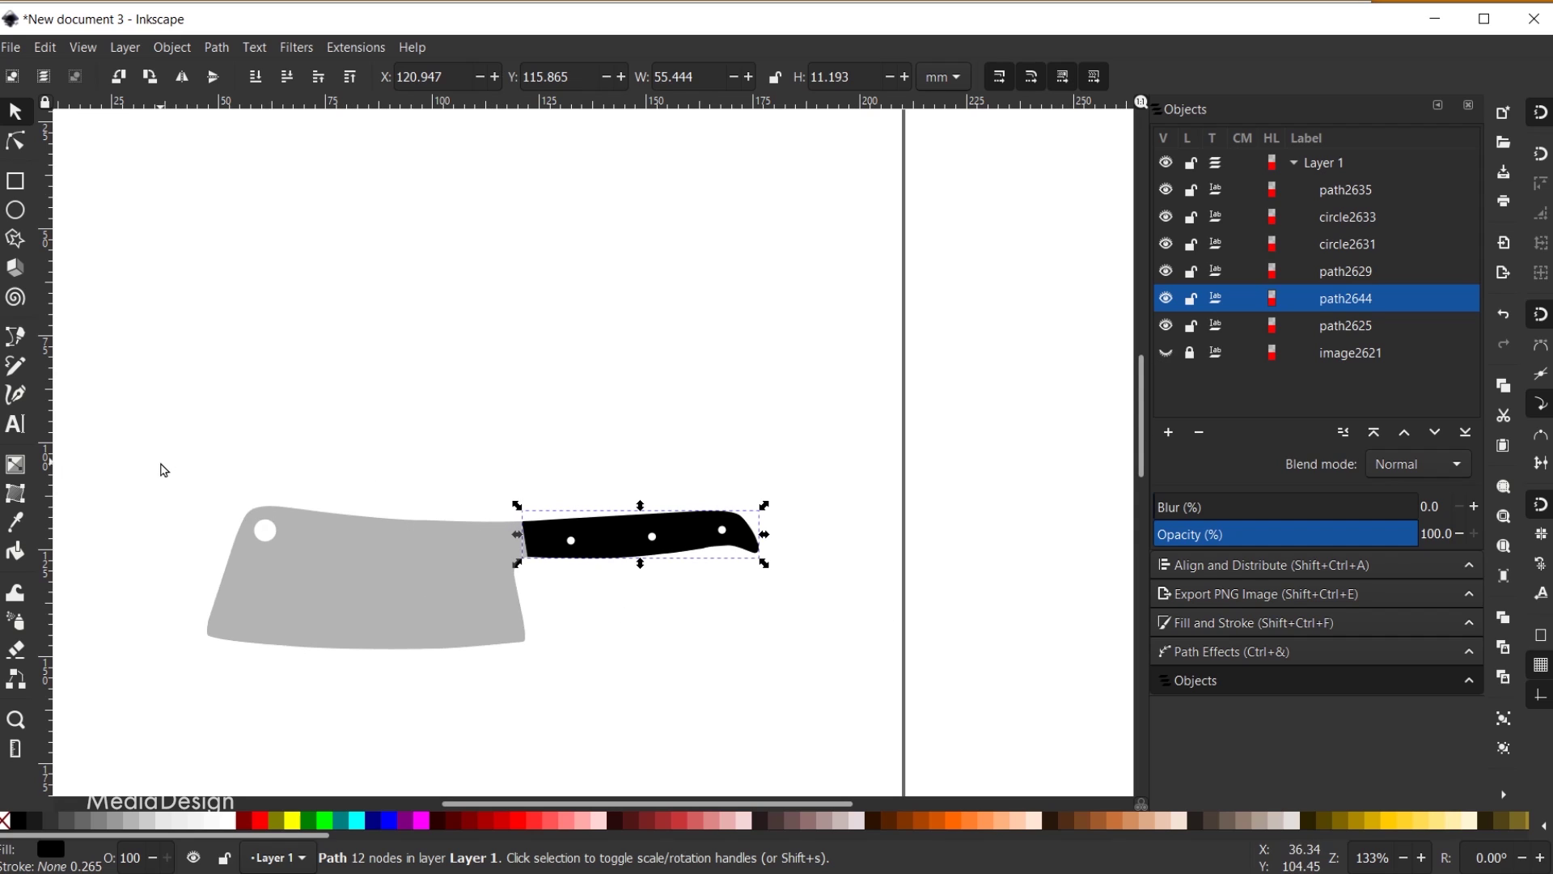
Group all the cleaver shapes and save the document as an Inkscape SVG named Cleaver Icon
drag(167, 457, 805, 691)
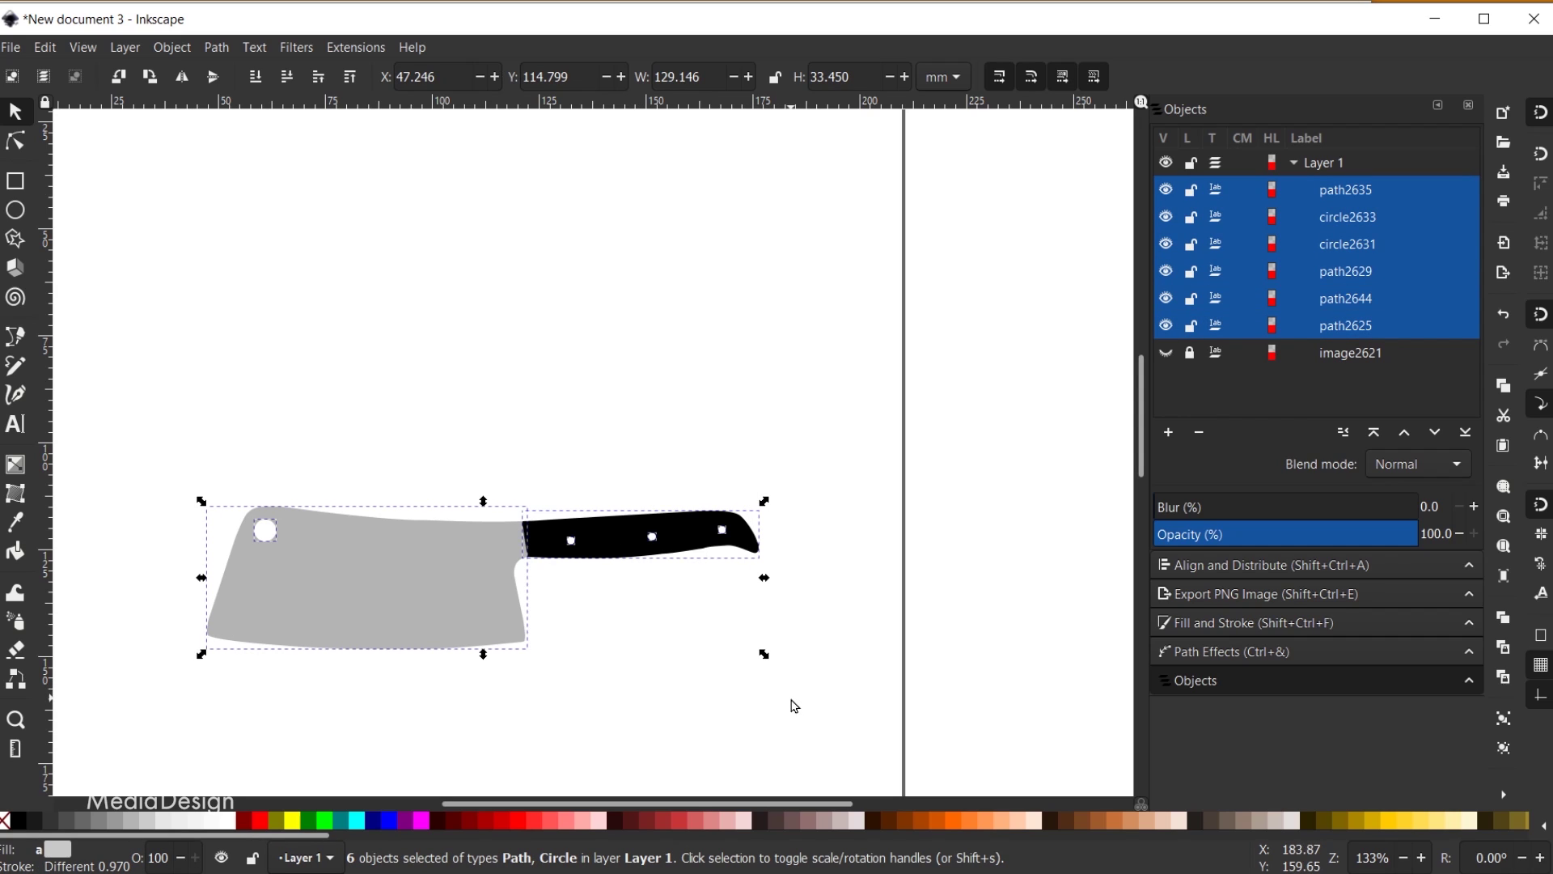
key(ctrl+g)
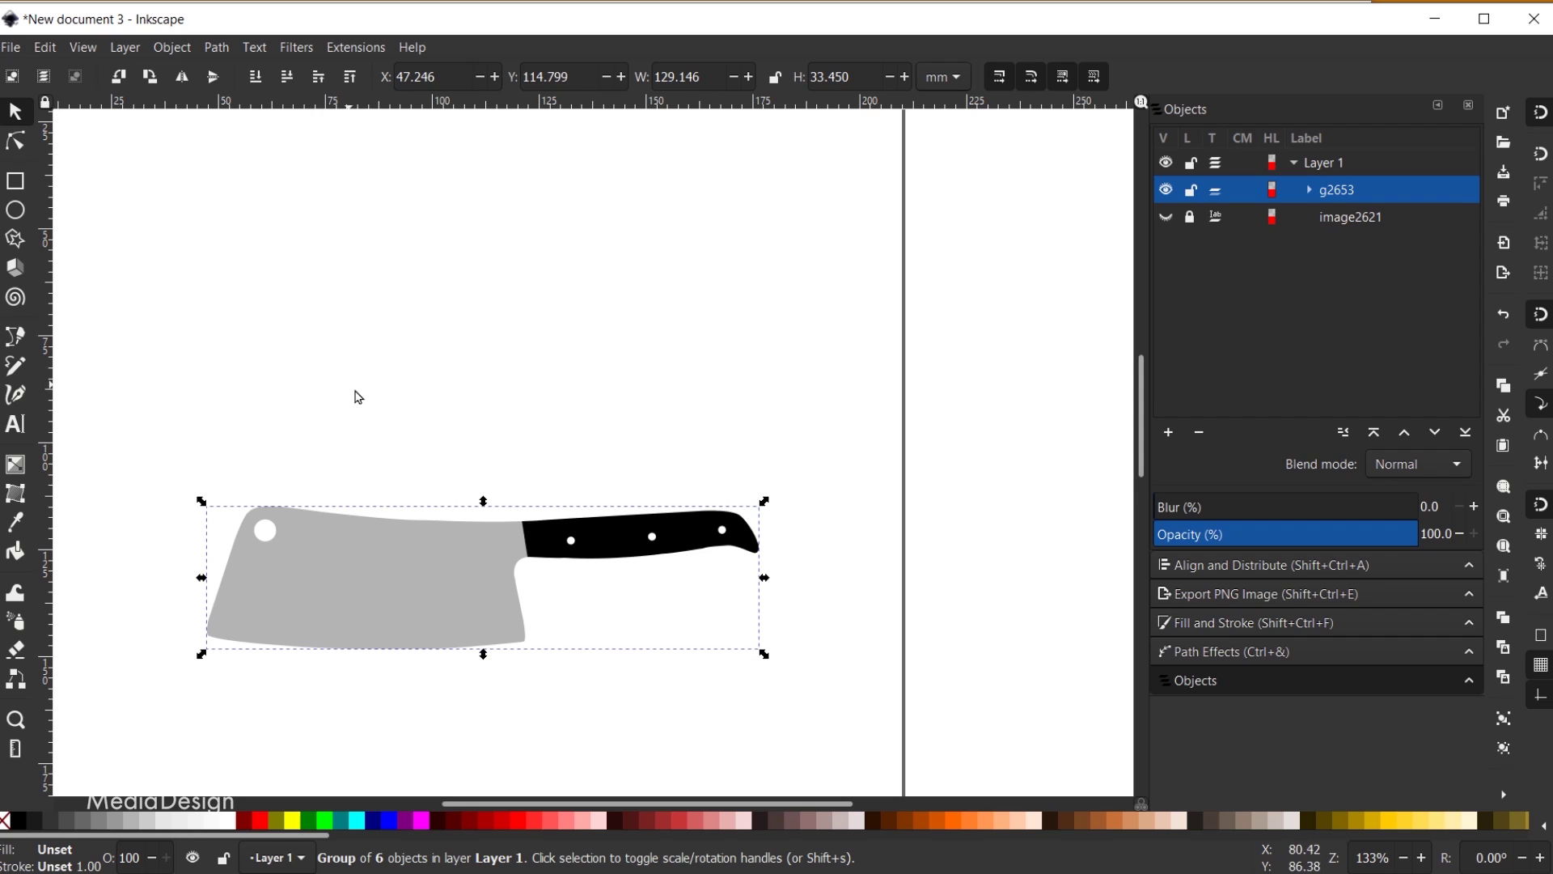
click(10, 49)
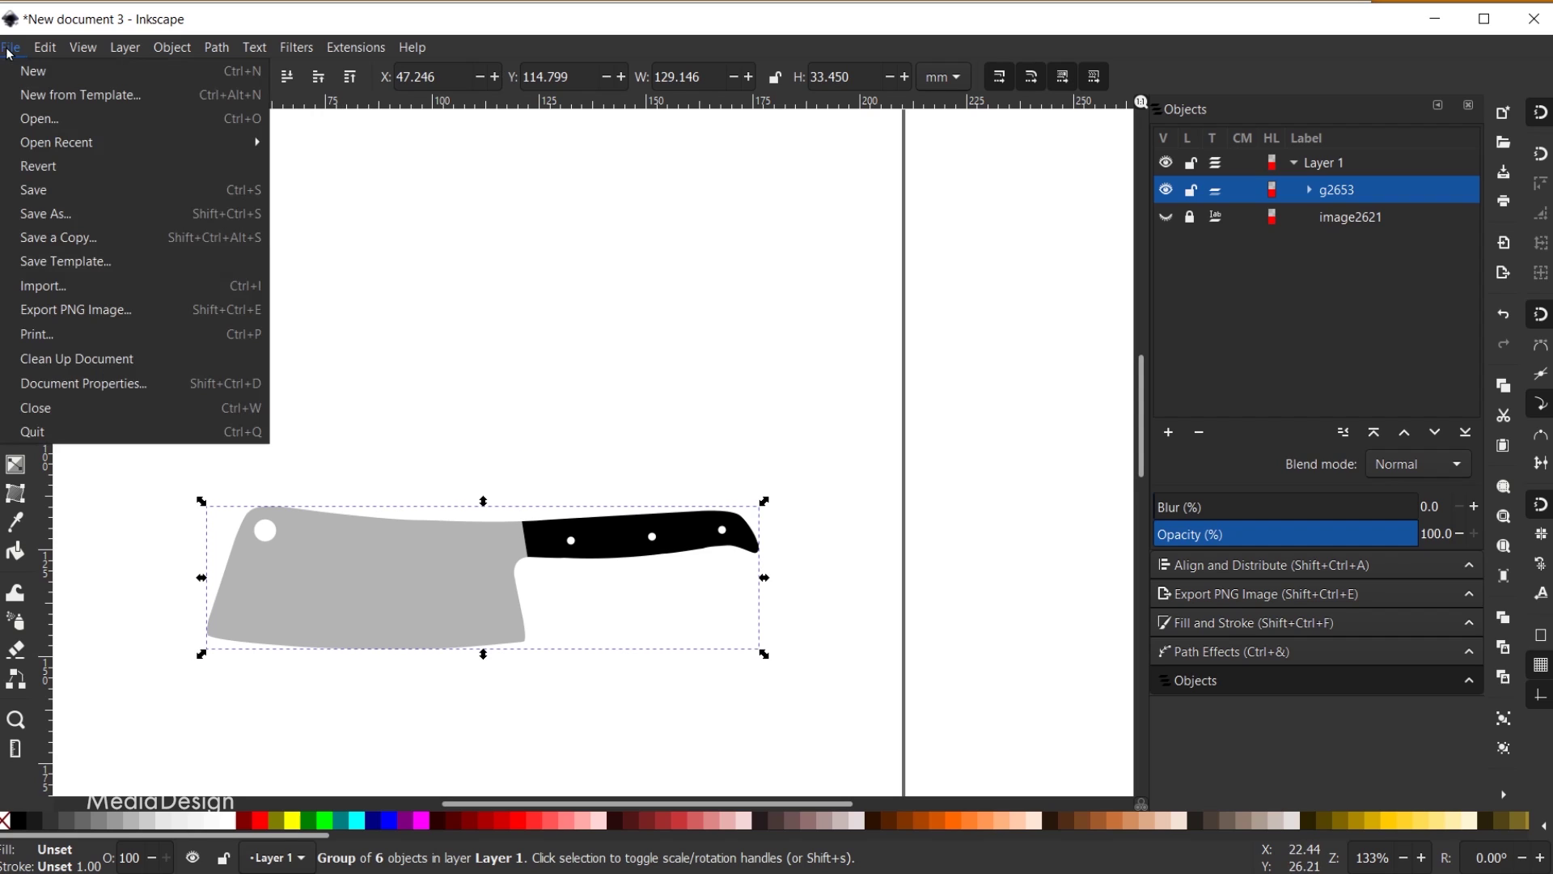
click(56, 215)
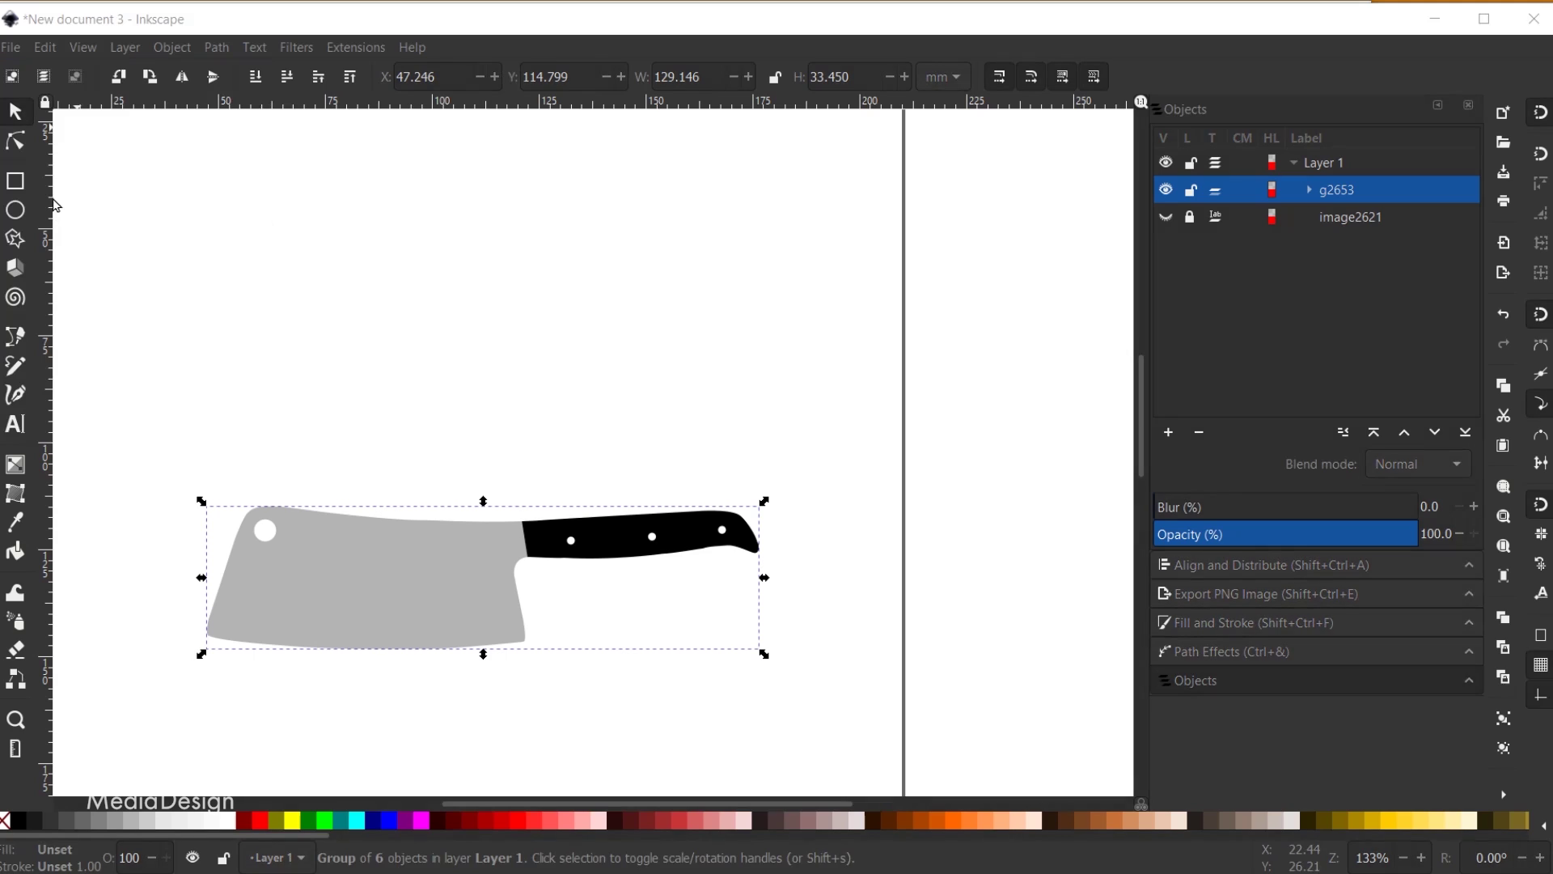
text(Cleaver Icon)
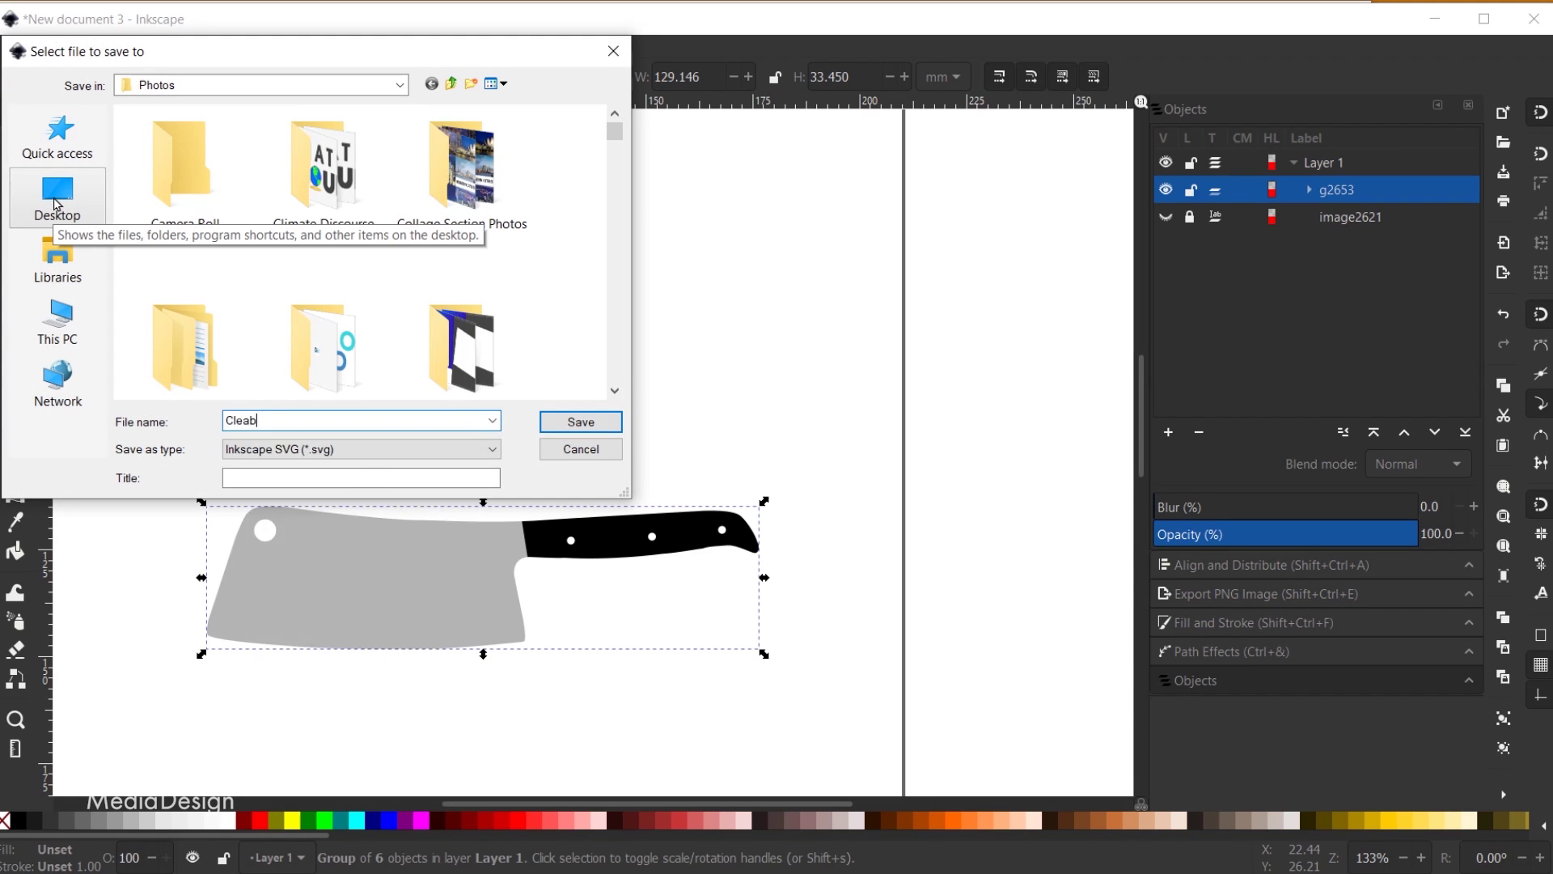
key(Return)
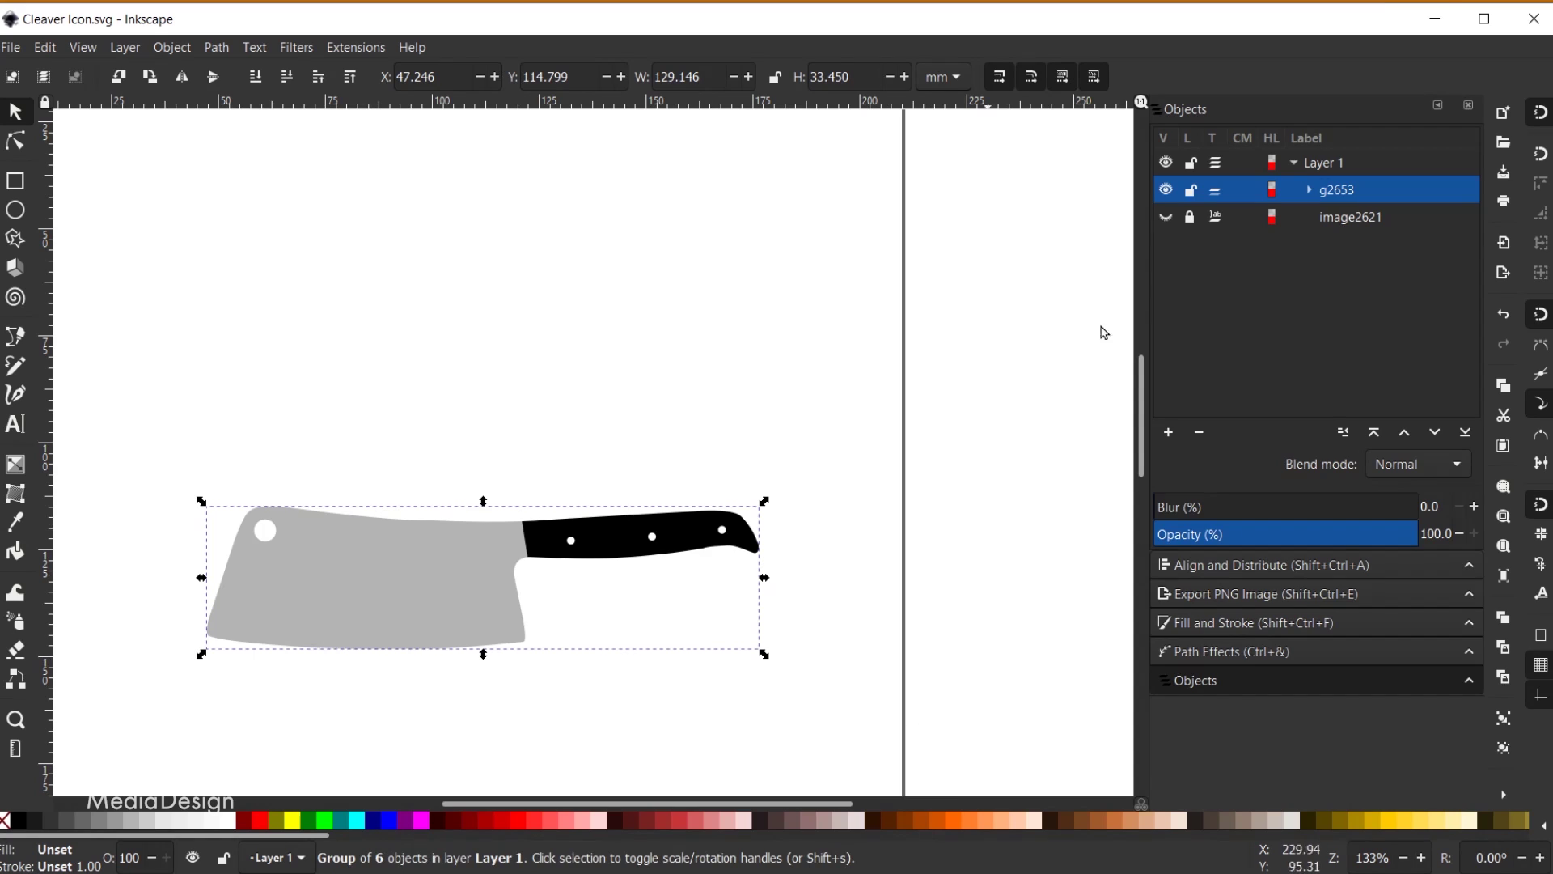
Paste the cleaver group into the logo document, move it above CARVER, and shrink it to about 164 px wide
click(1435, 18)
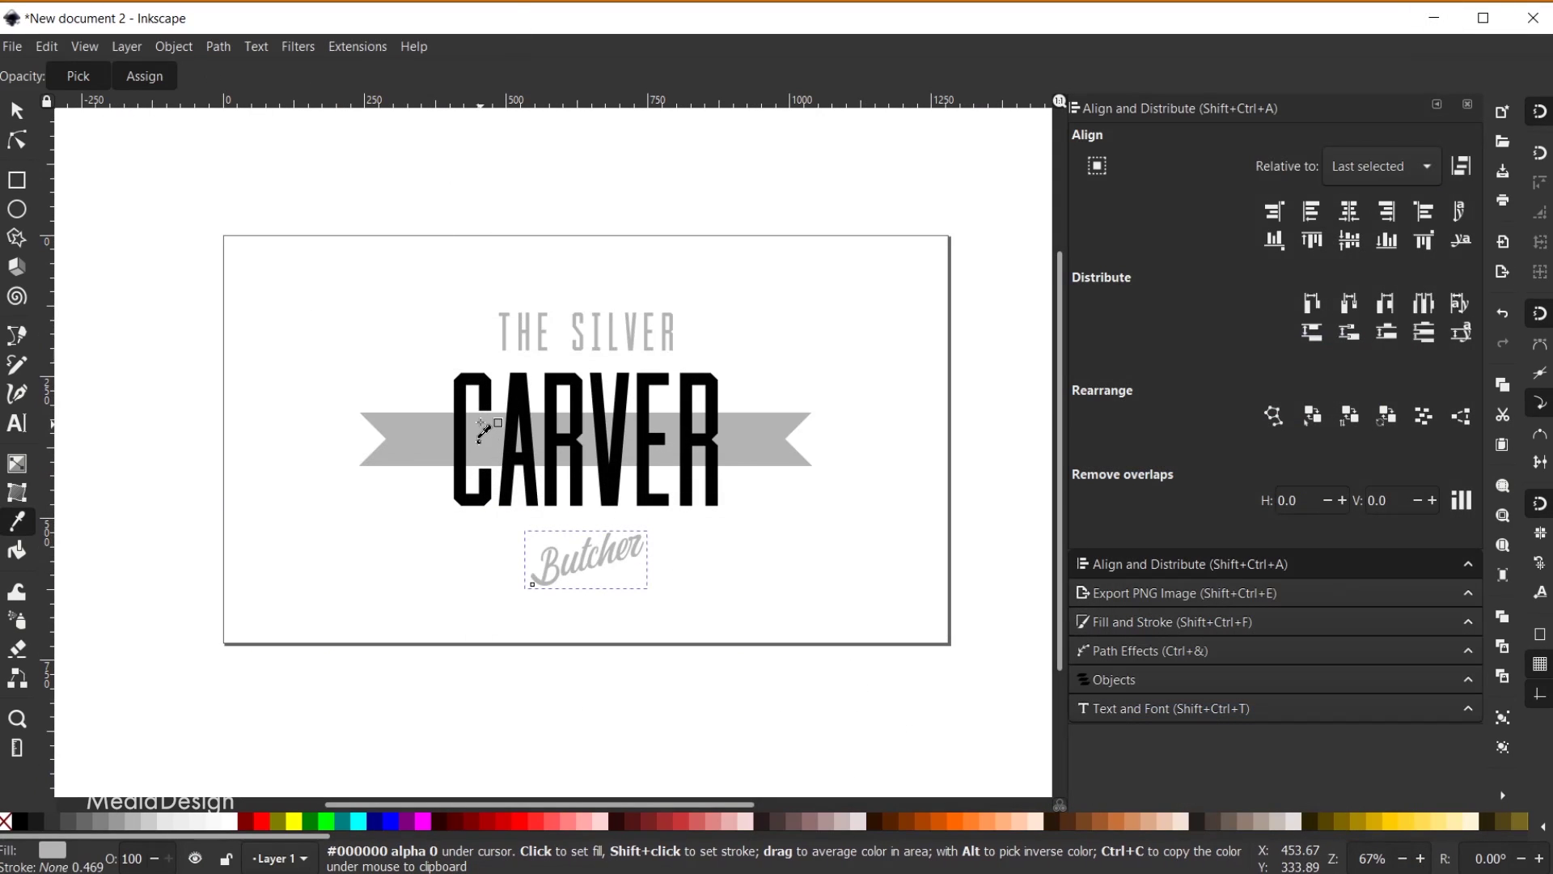
key(ctrl+v)
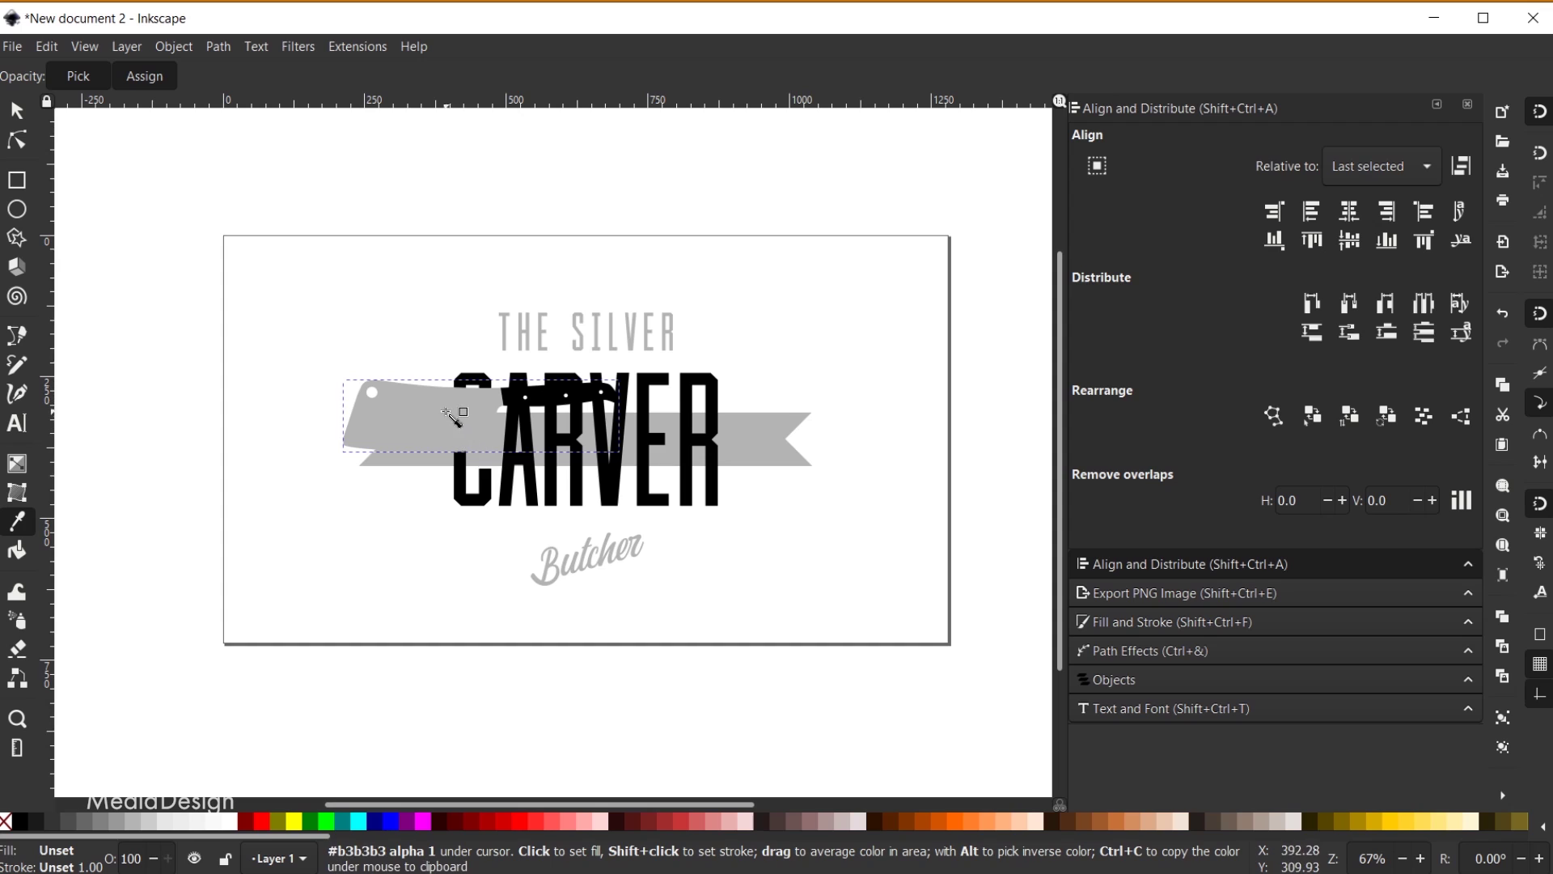
click(16, 110)
drag(404, 430, 553, 354)
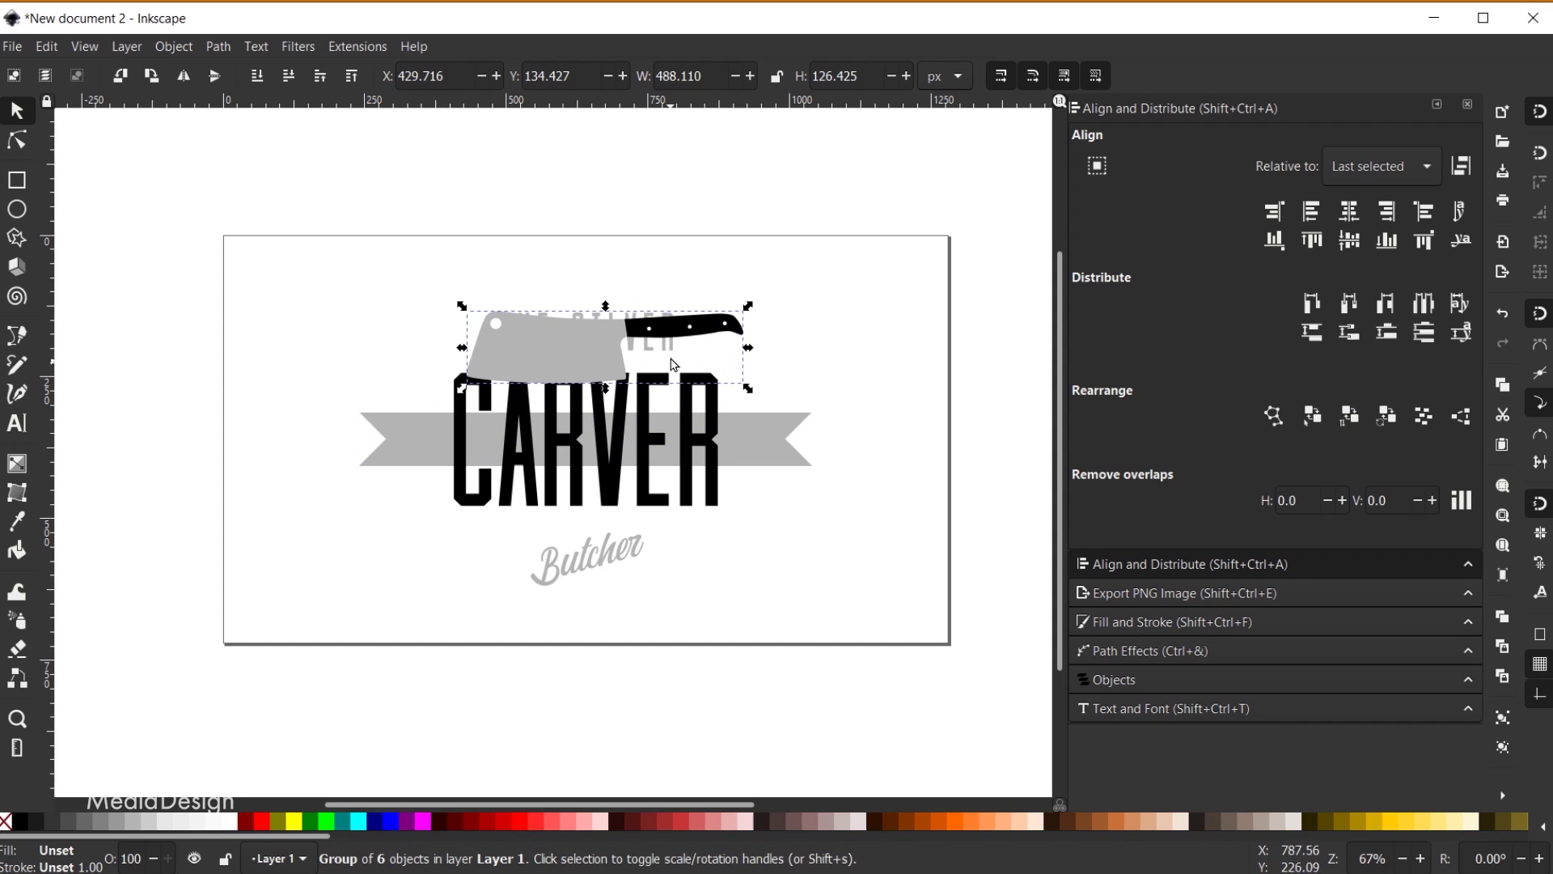
drag(749, 310, 698, 336)
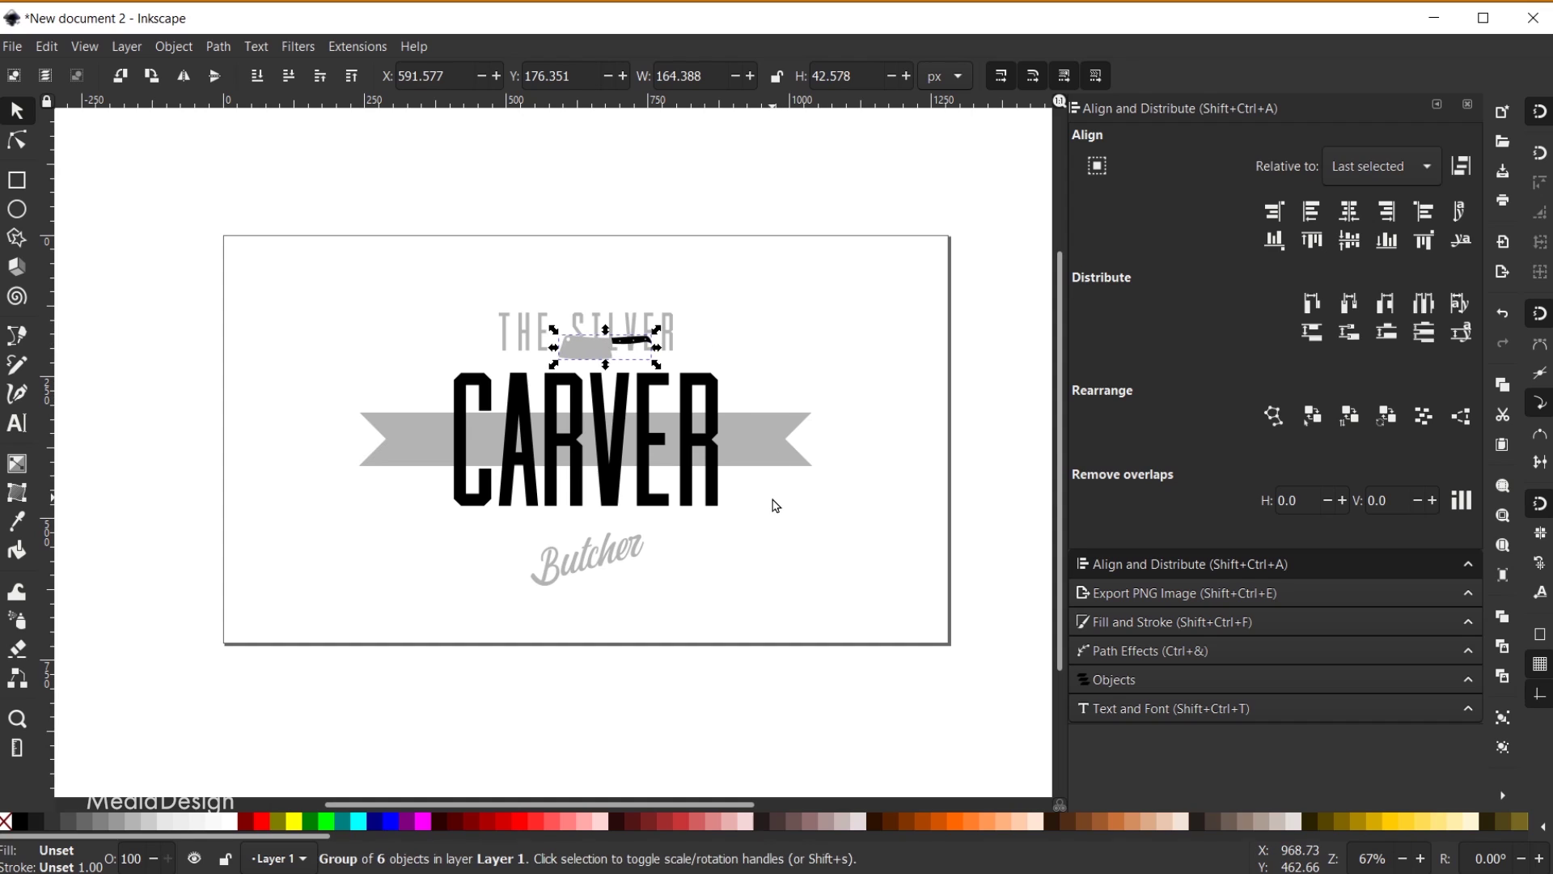
Center the cleaver and the THE SILVER text horizontally relative to the page
click(1350, 213)
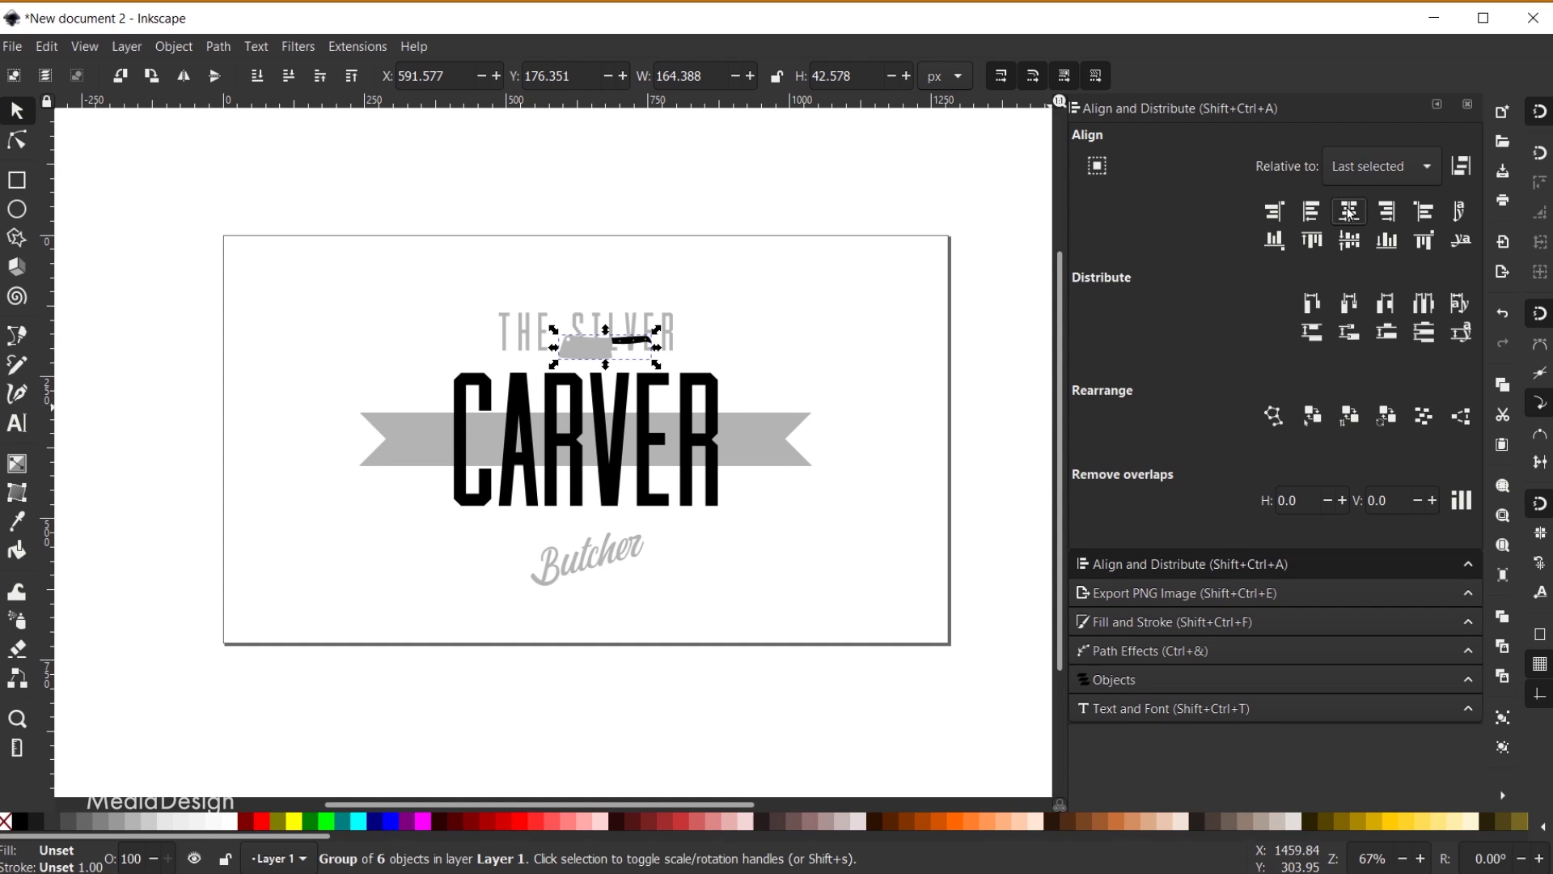
click(1382, 154)
key(Escape)
click(1382, 166)
click(1356, 306)
click(1351, 212)
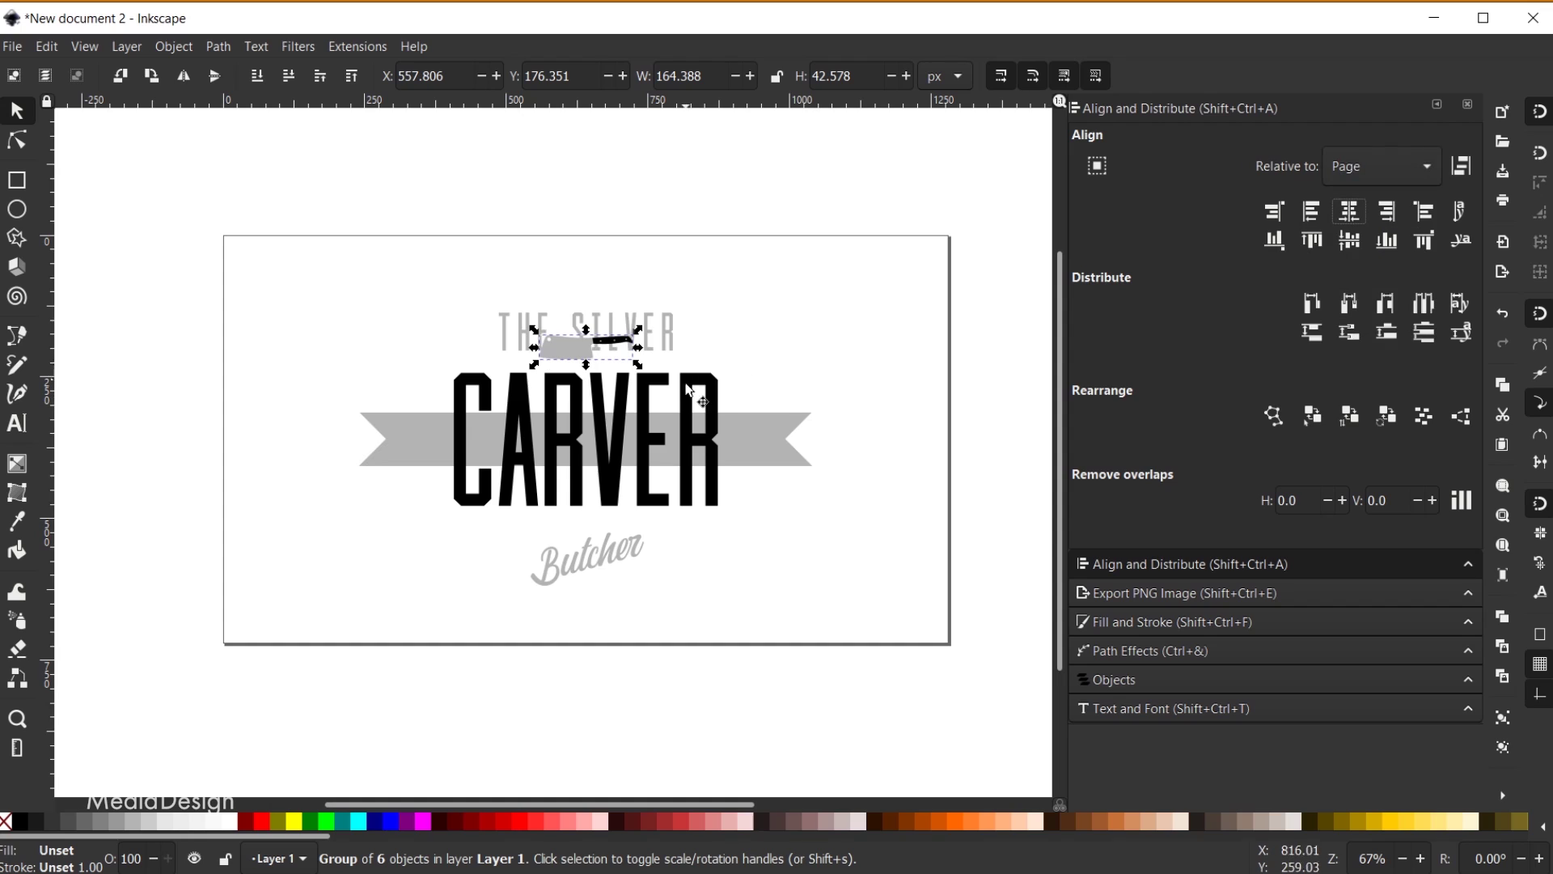
click(659, 353)
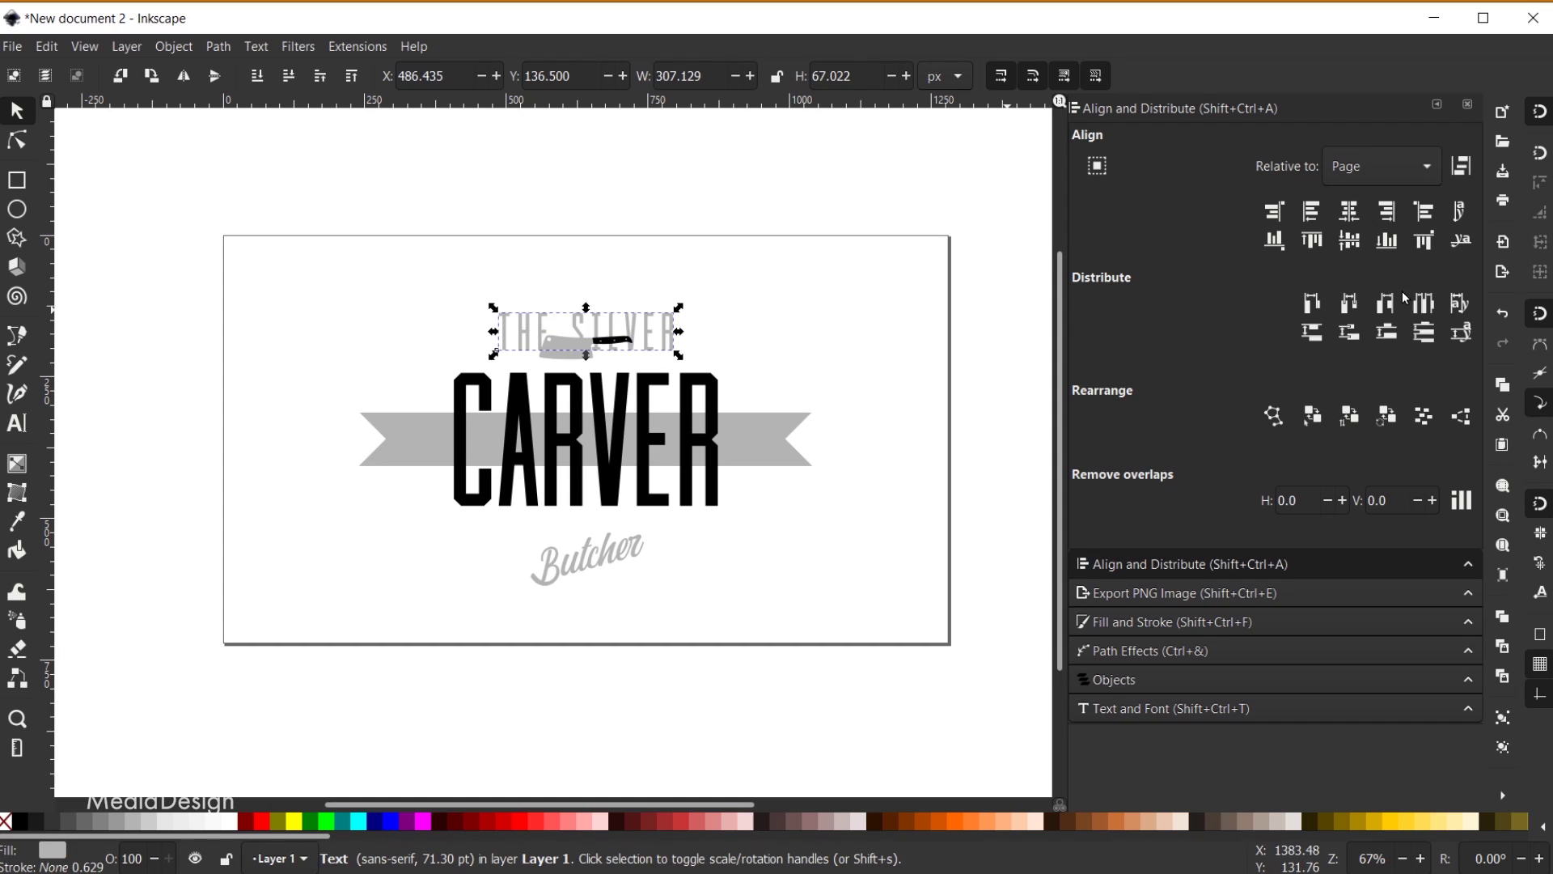
click(1351, 213)
Draw a circle with a radius of about 189 px over CARVER and shift it slightly downward
click(17, 212)
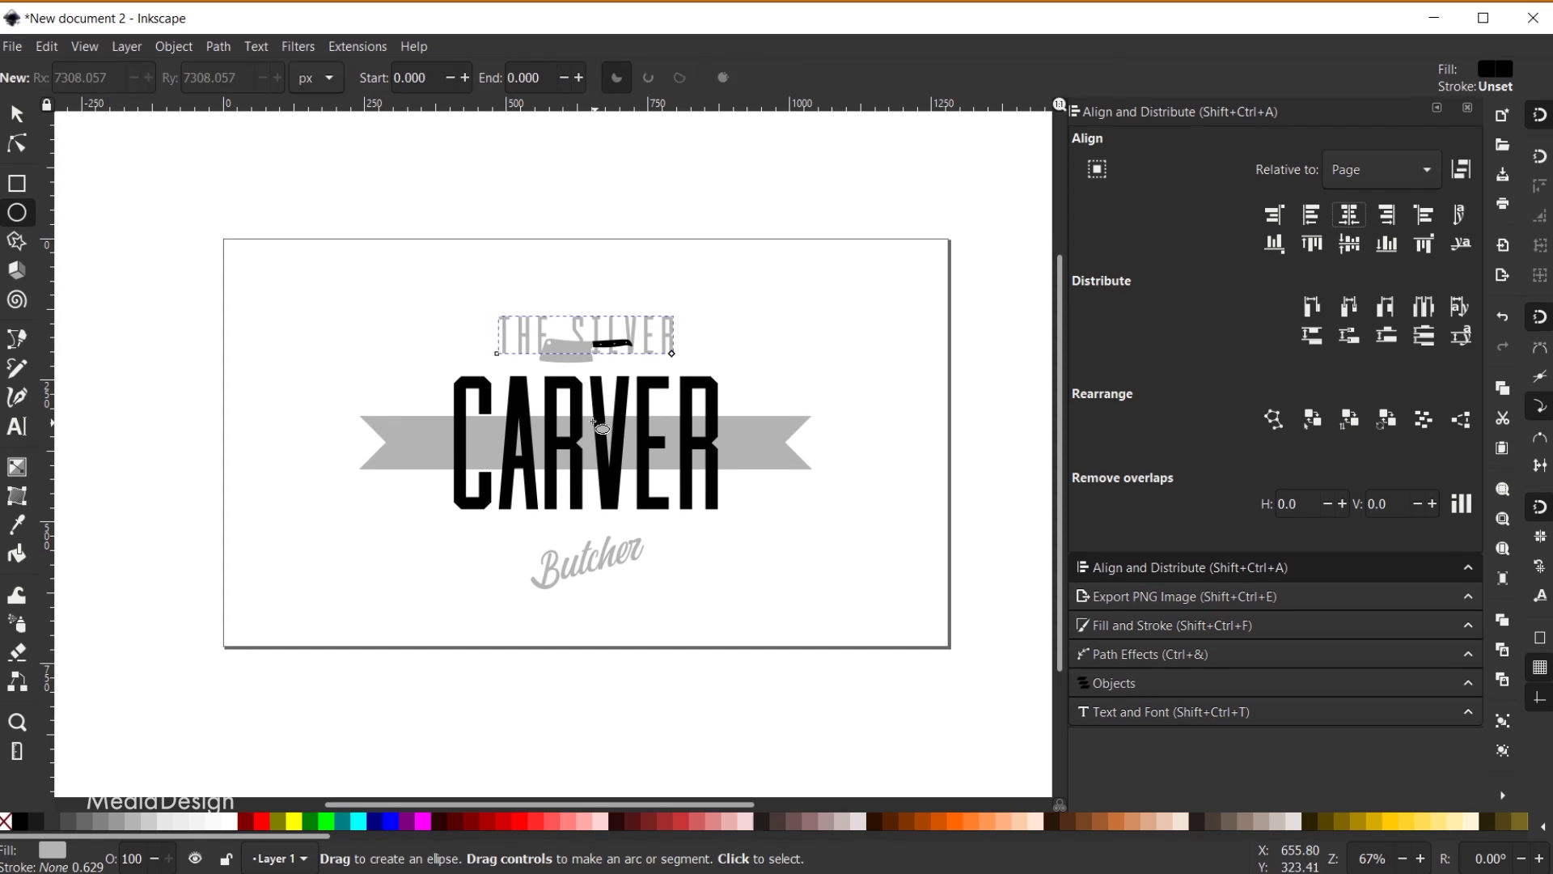
drag(583, 419, 691, 526)
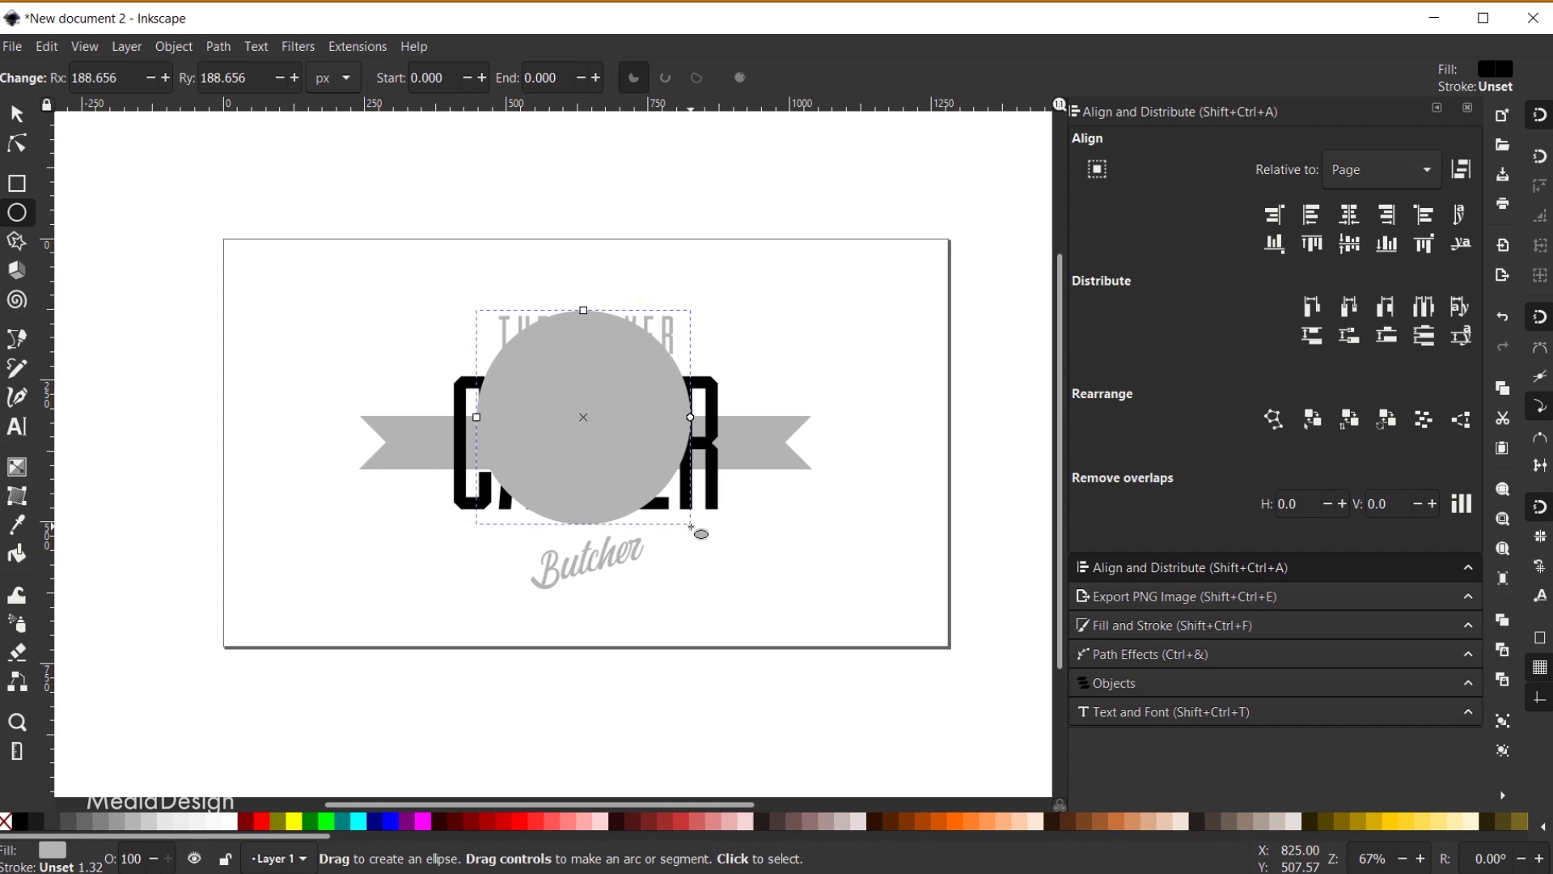
click(21, 119)
drag(609, 412, 609, 439)
Move the THE SILVER text up above the circle and put it on the circle's path
click(637, 320)
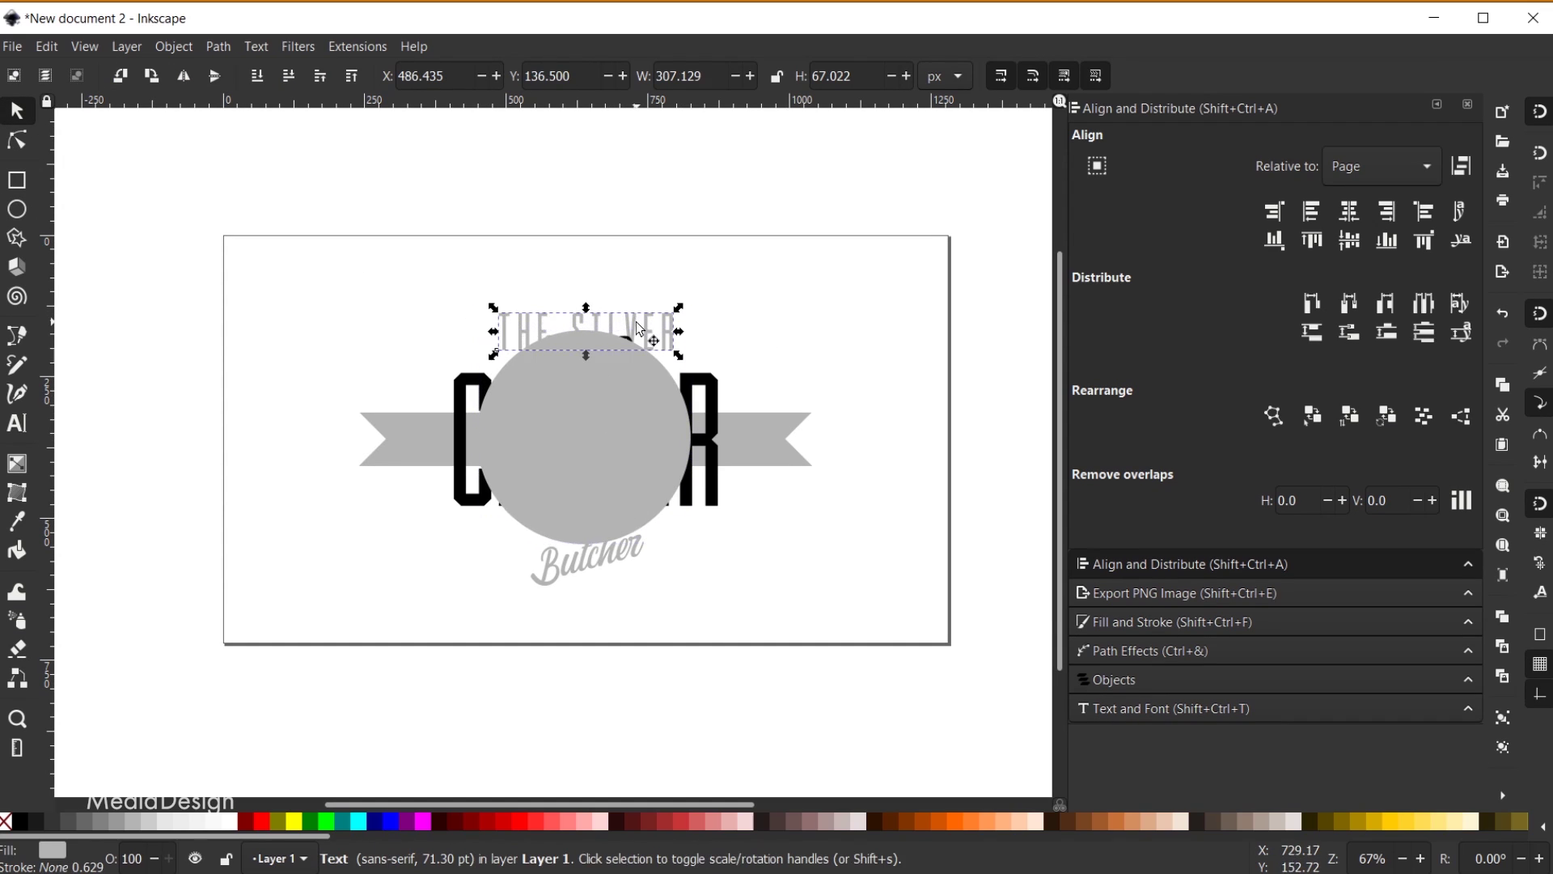
drag(636, 321, 637, 297)
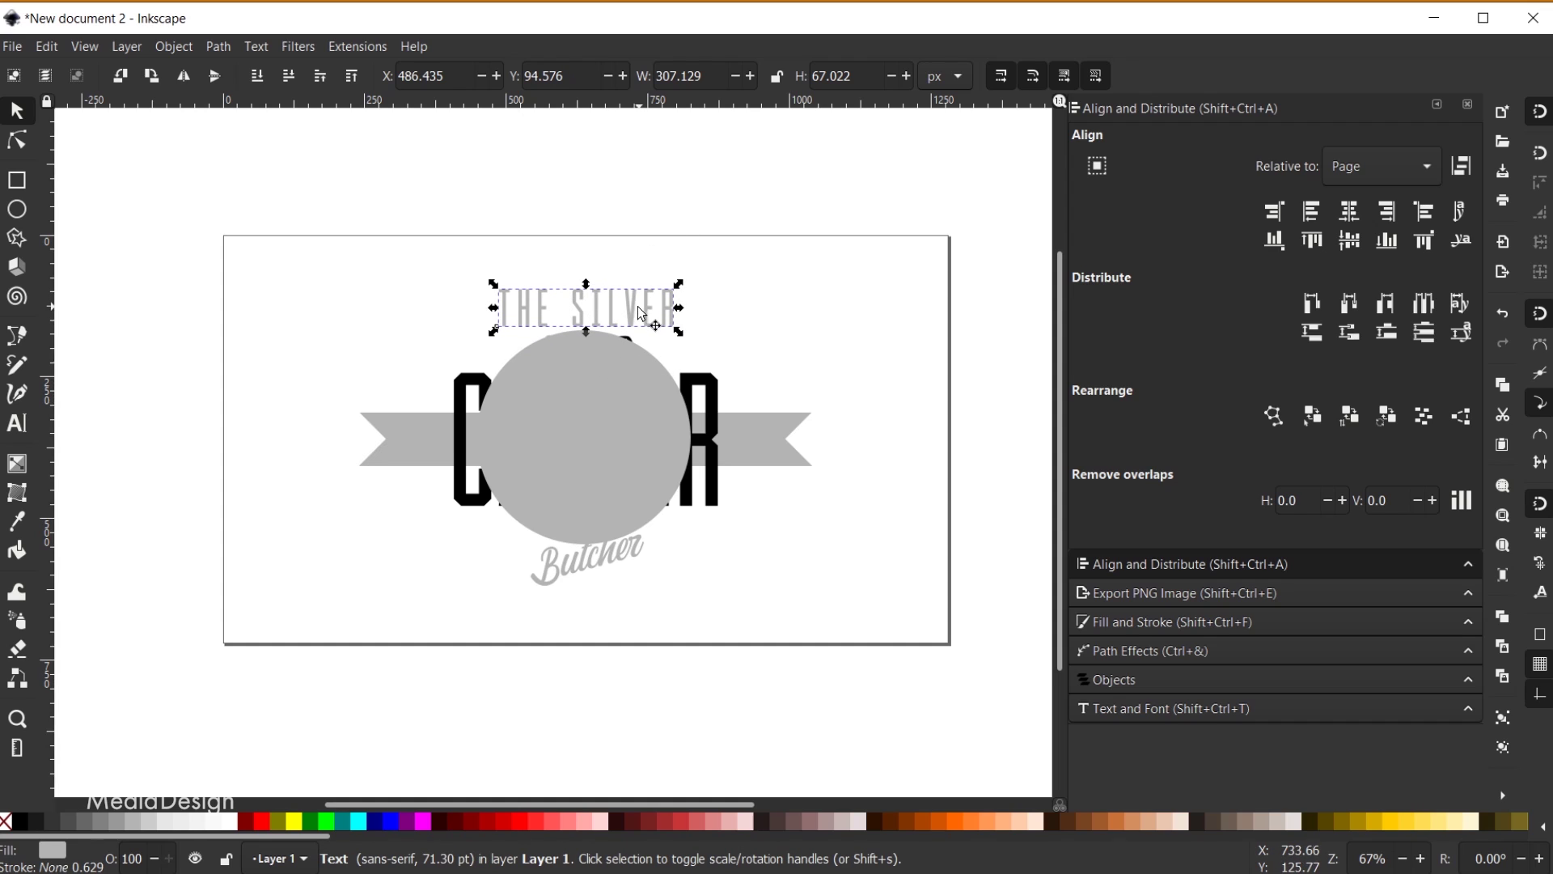
shift+click(613, 410)
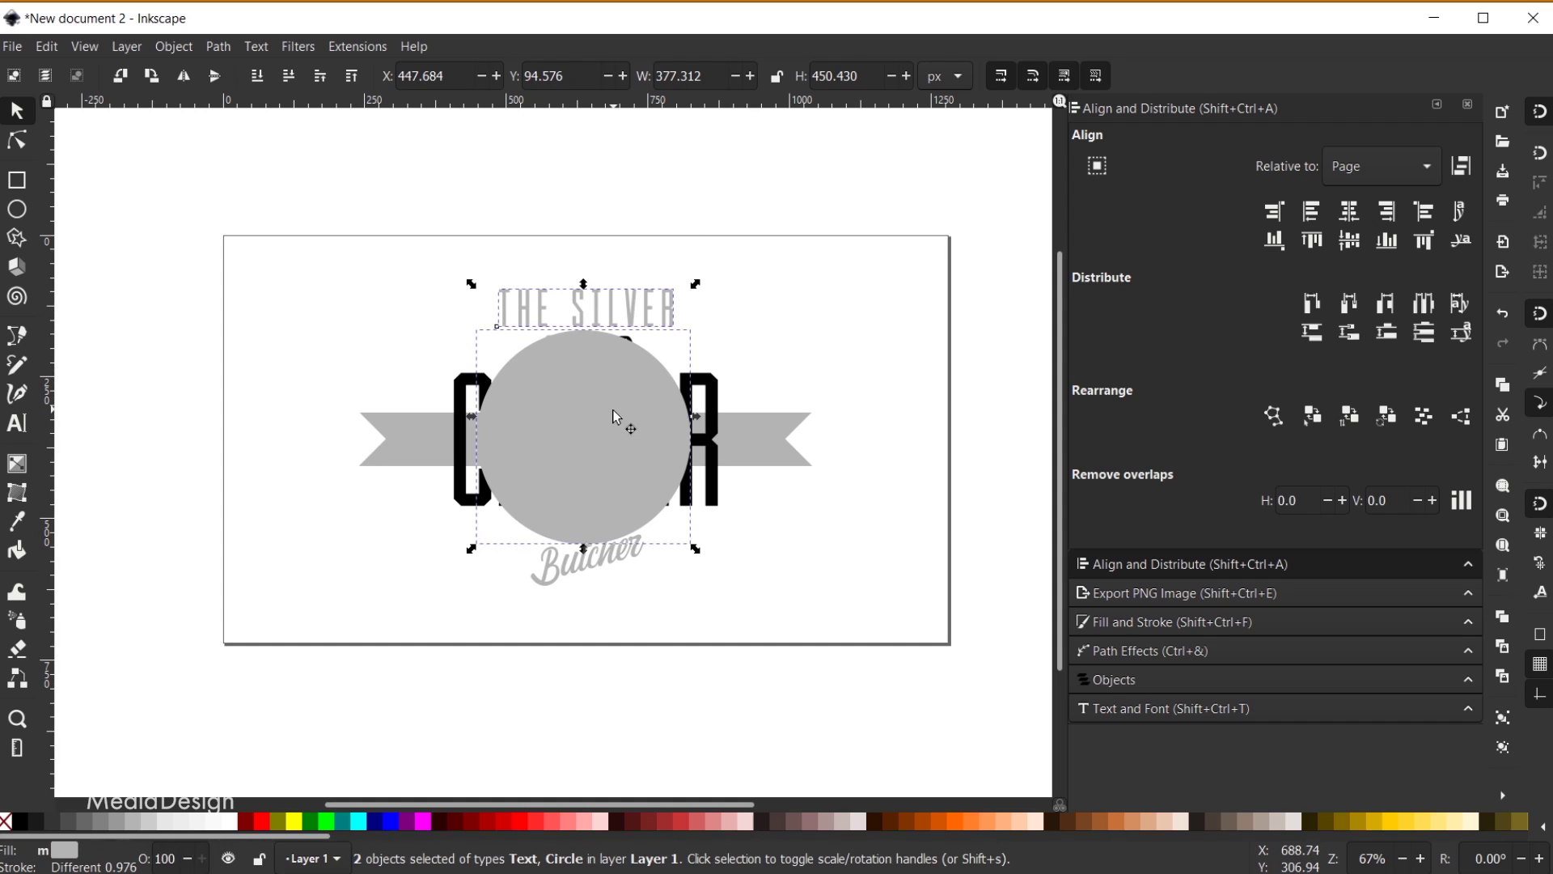
click(257, 49)
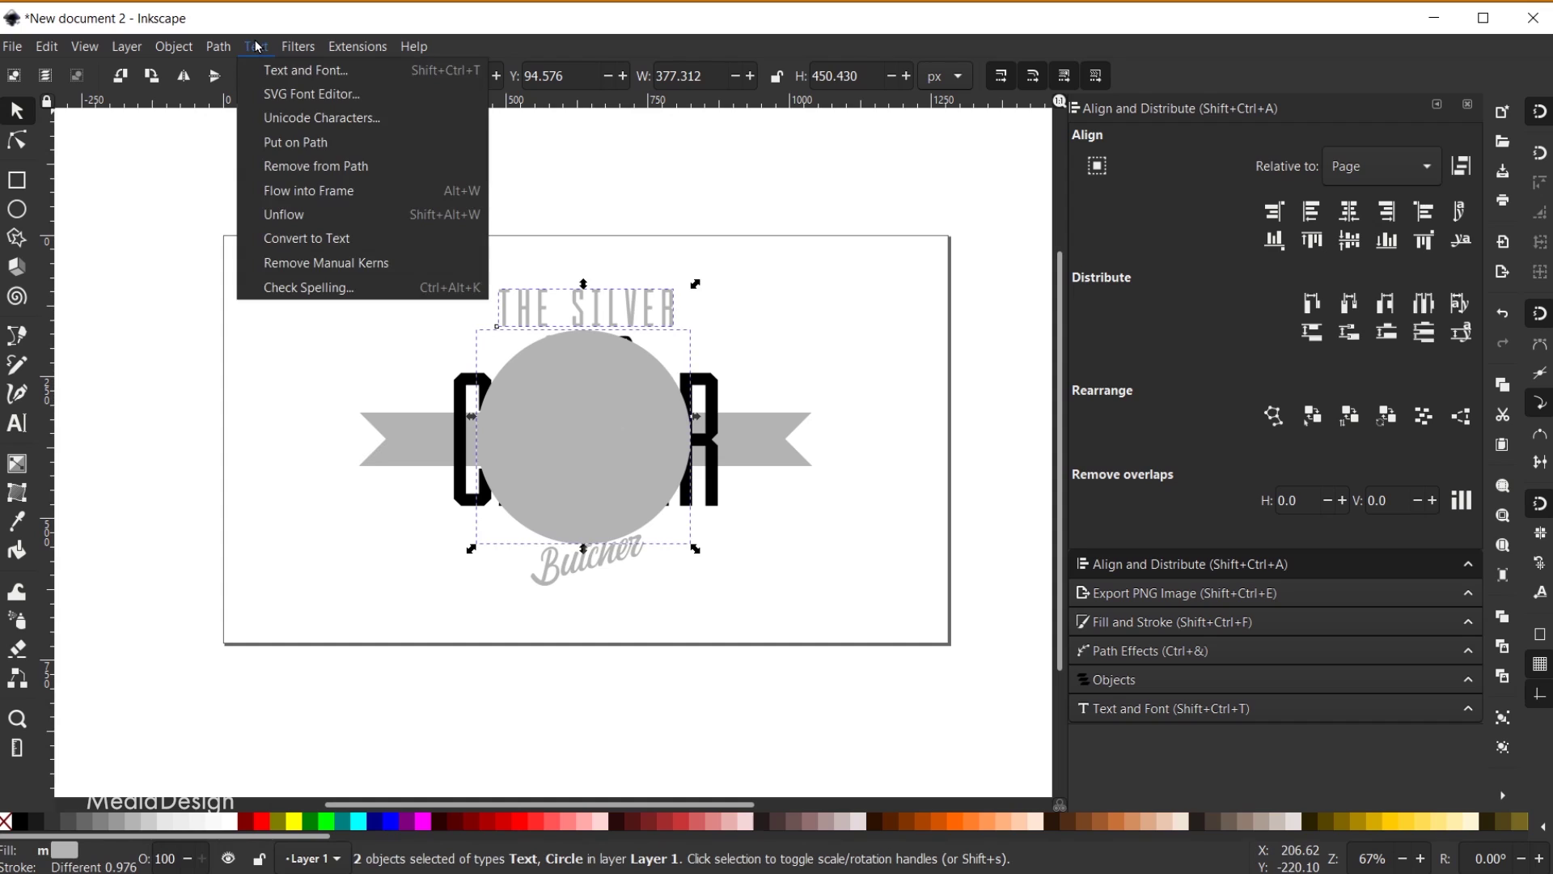
click(318, 144)
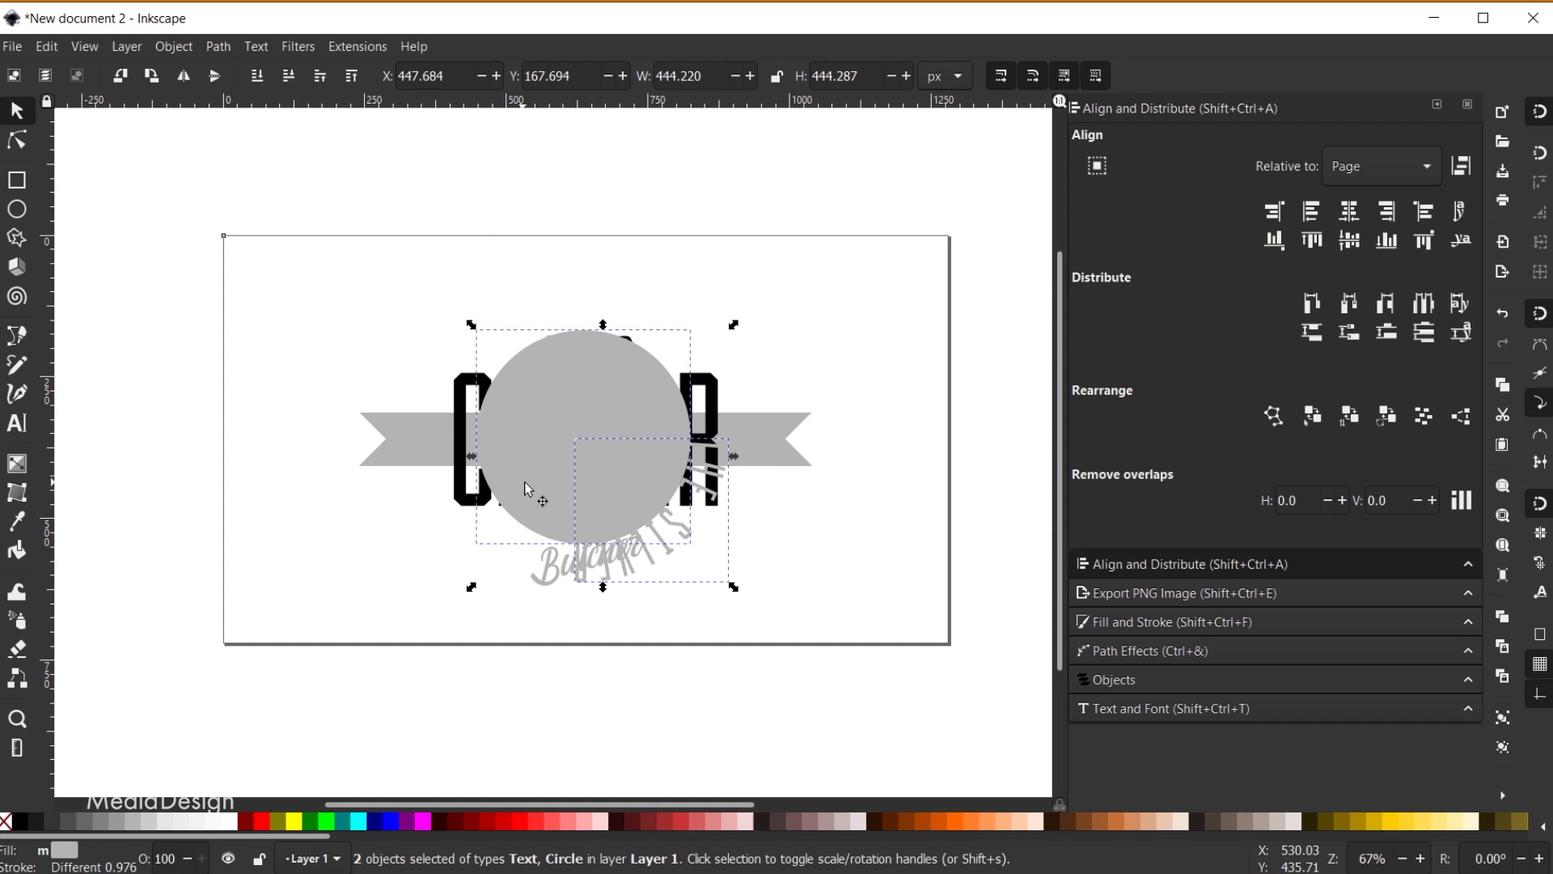
Rotate the circle and its attached text together until THE SILVER curves over the top of the circle
click(550, 408)
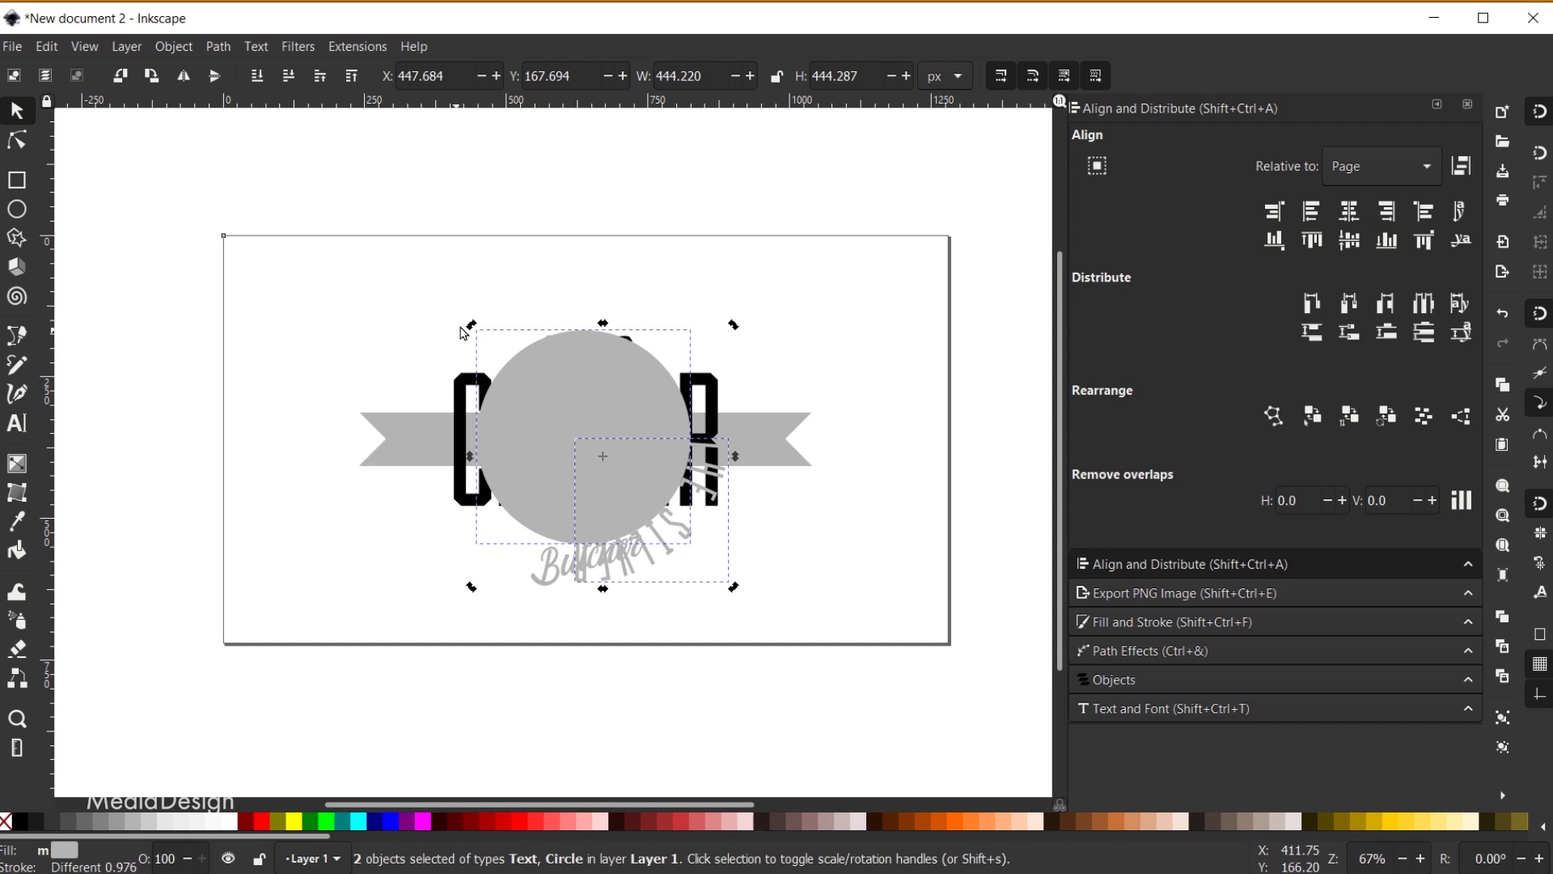
drag(468, 327, 460, 518)
drag(466, 578, 655, 615)
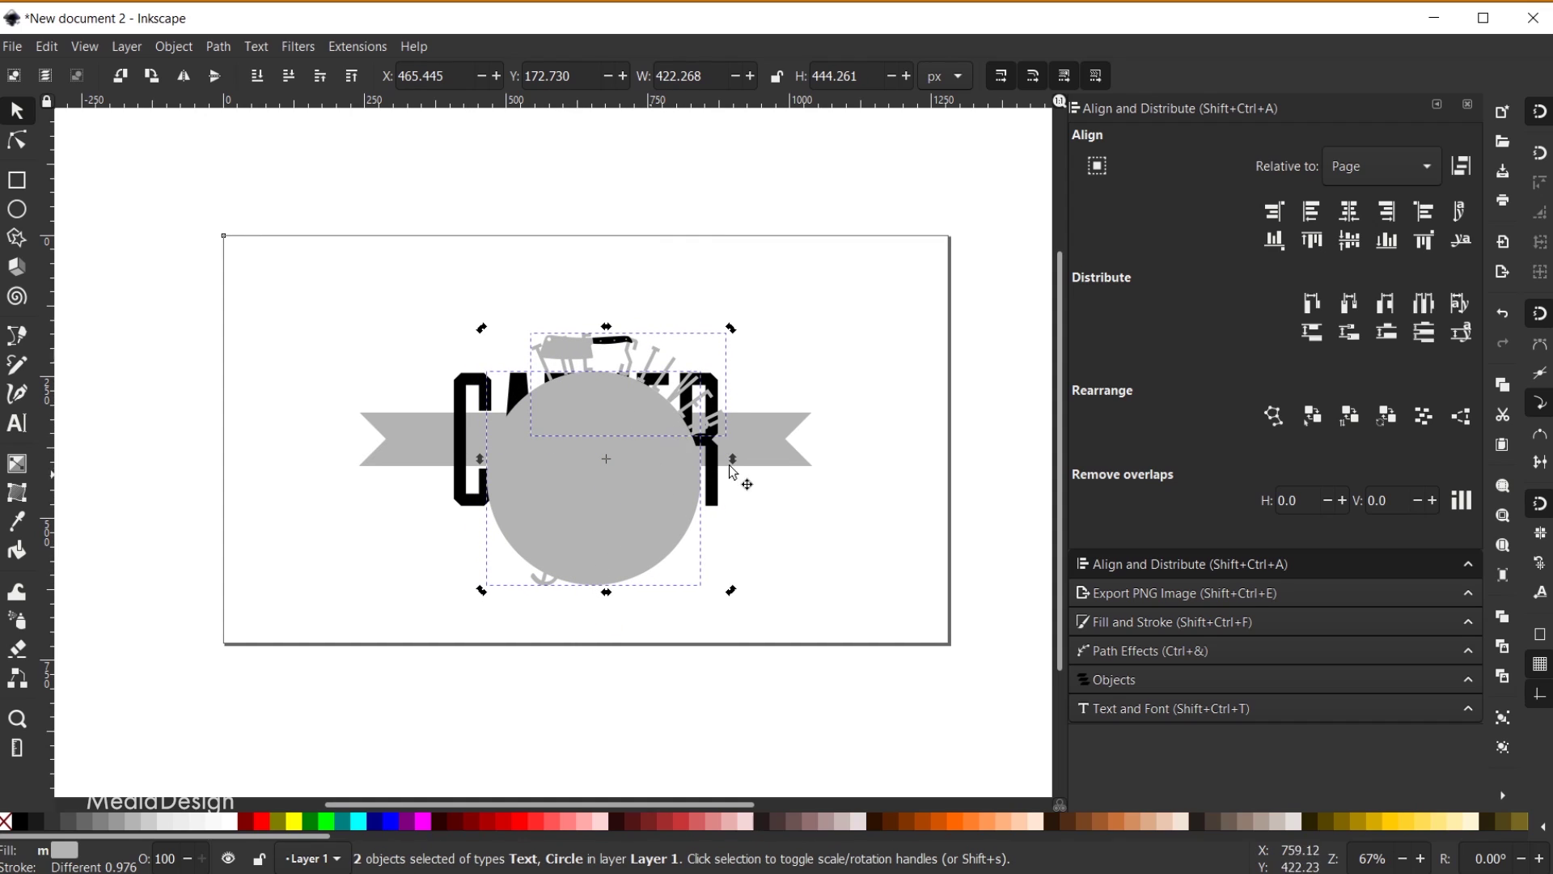
Convert the curved THE SILVER text to paths with Object to Path and delete the circle
click(851, 364)
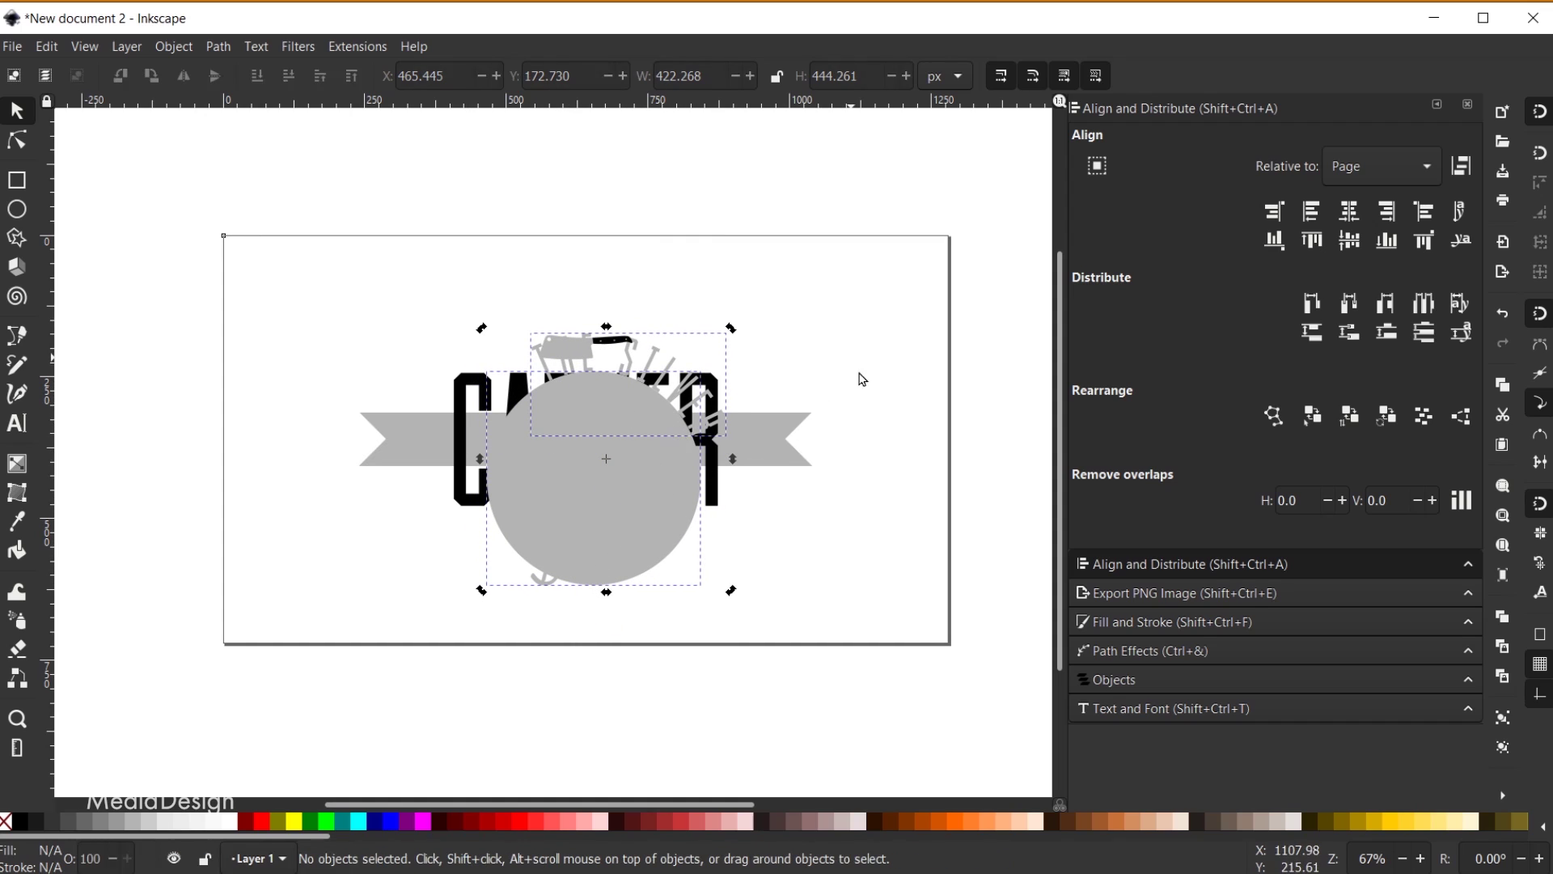
click(649, 359)
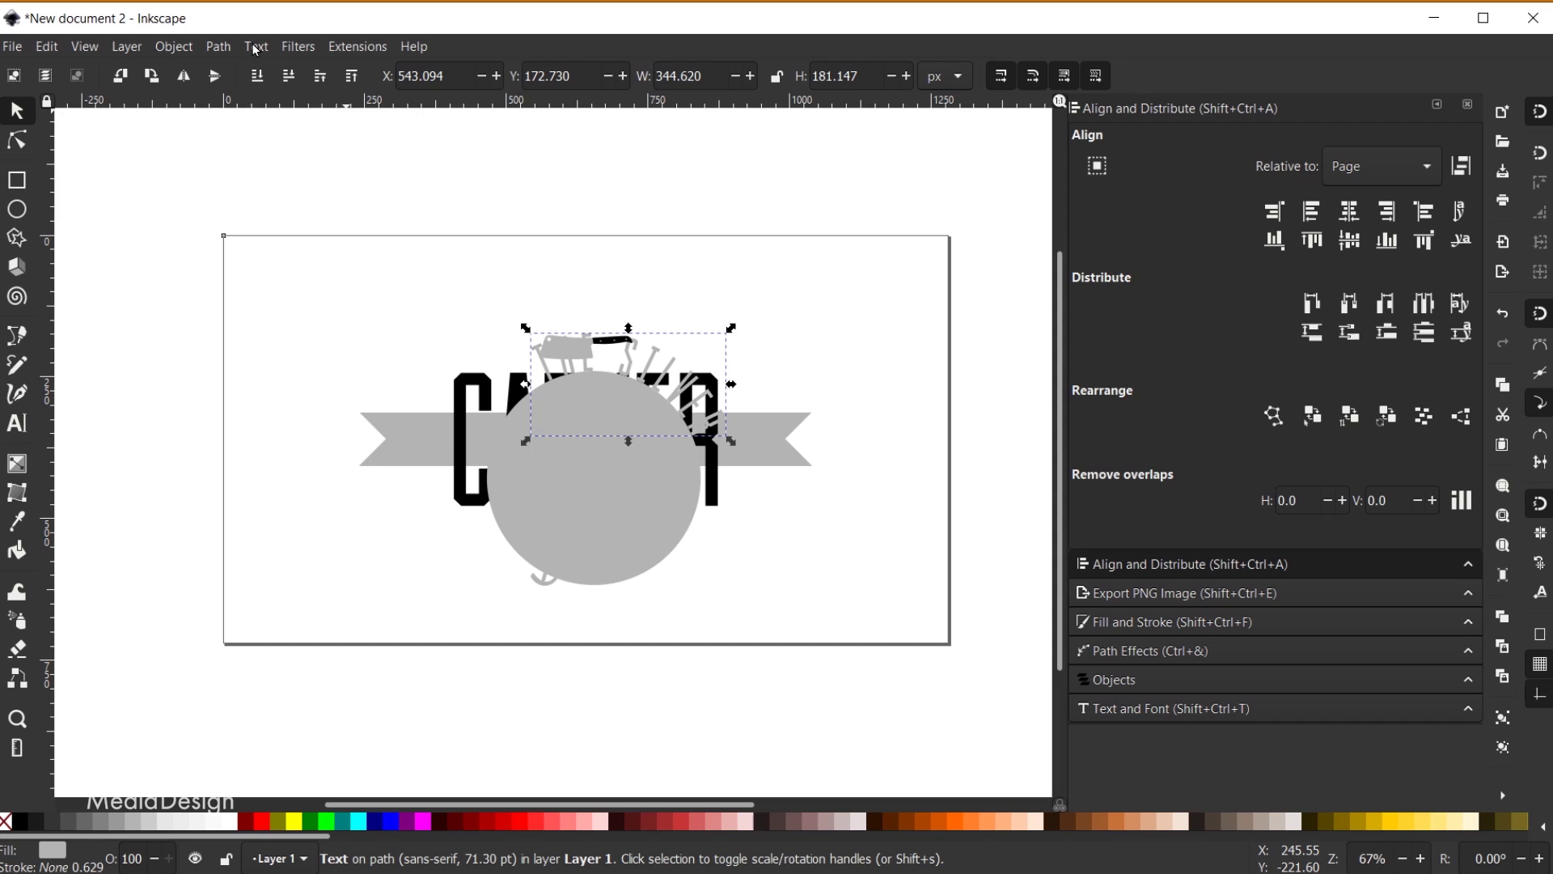
click(218, 46)
click(236, 69)
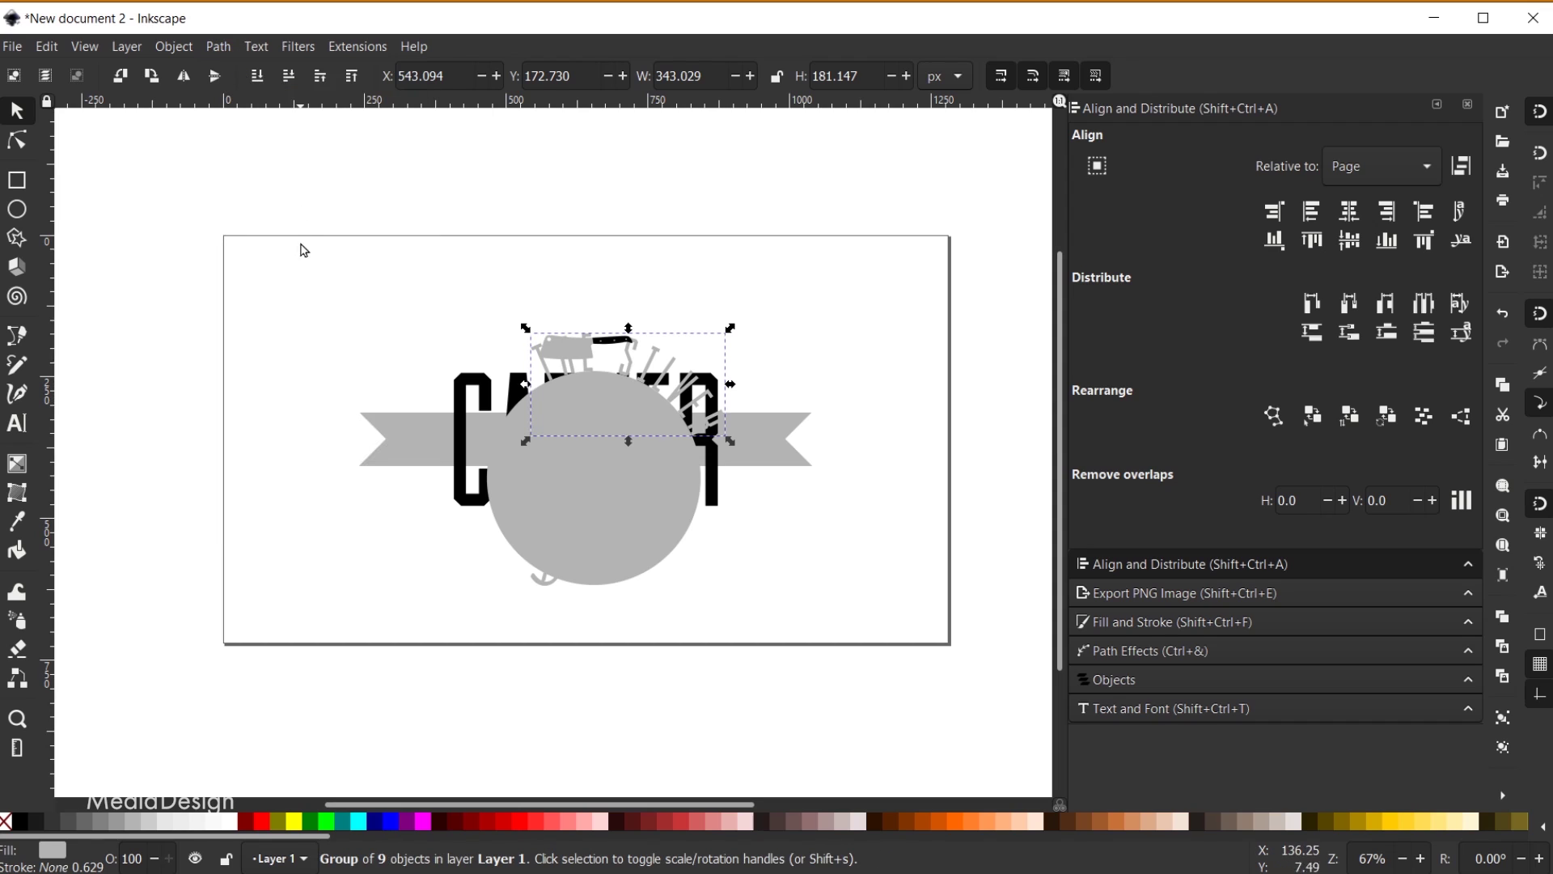
click(305, 234)
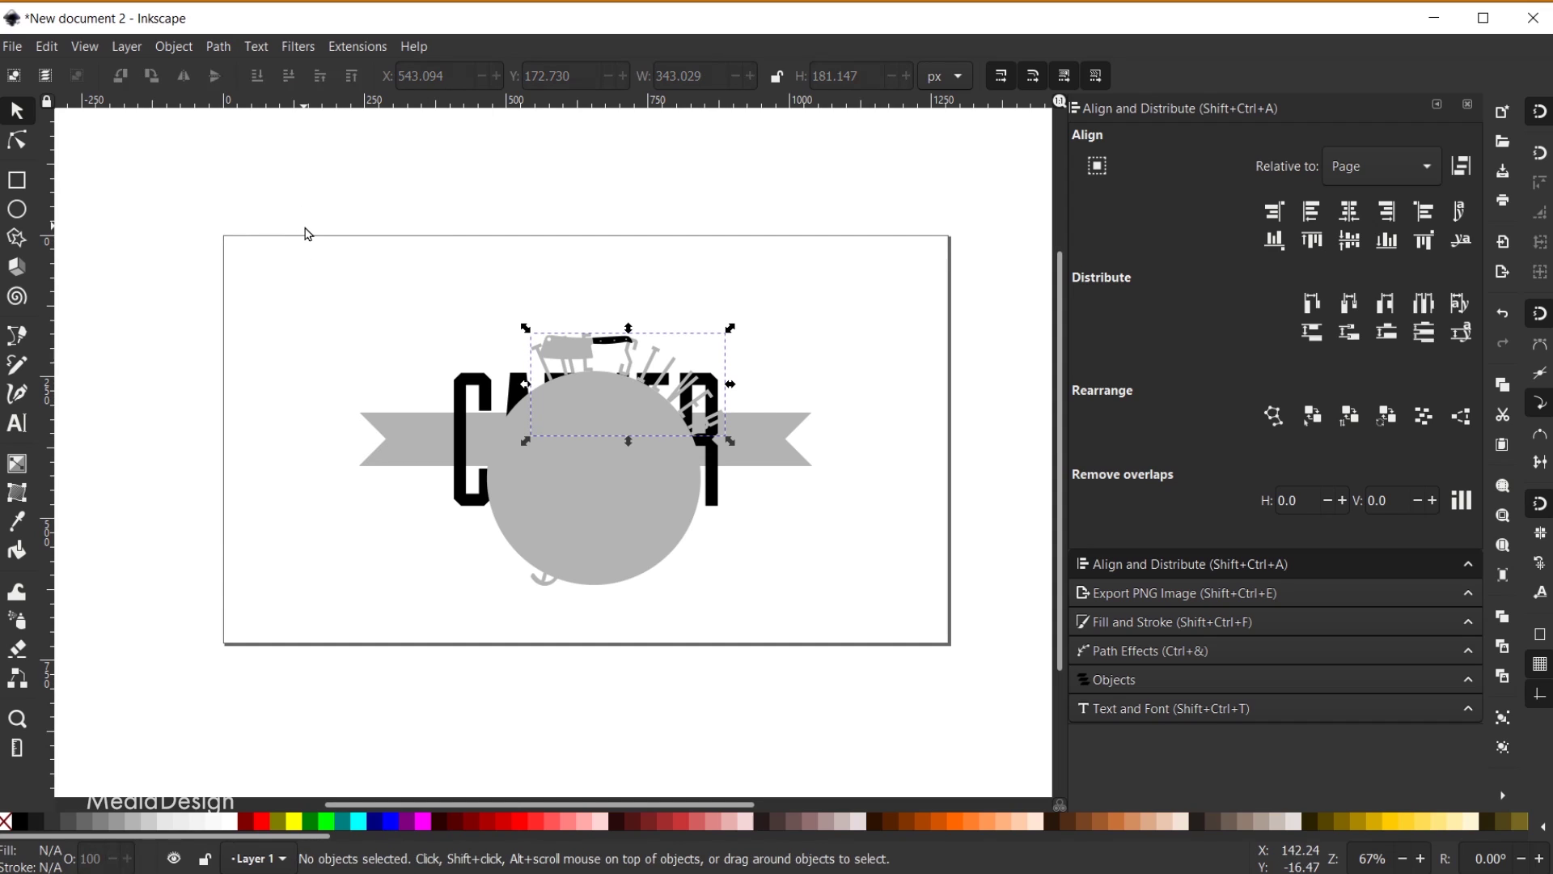
click(688, 501)
key(Delete)
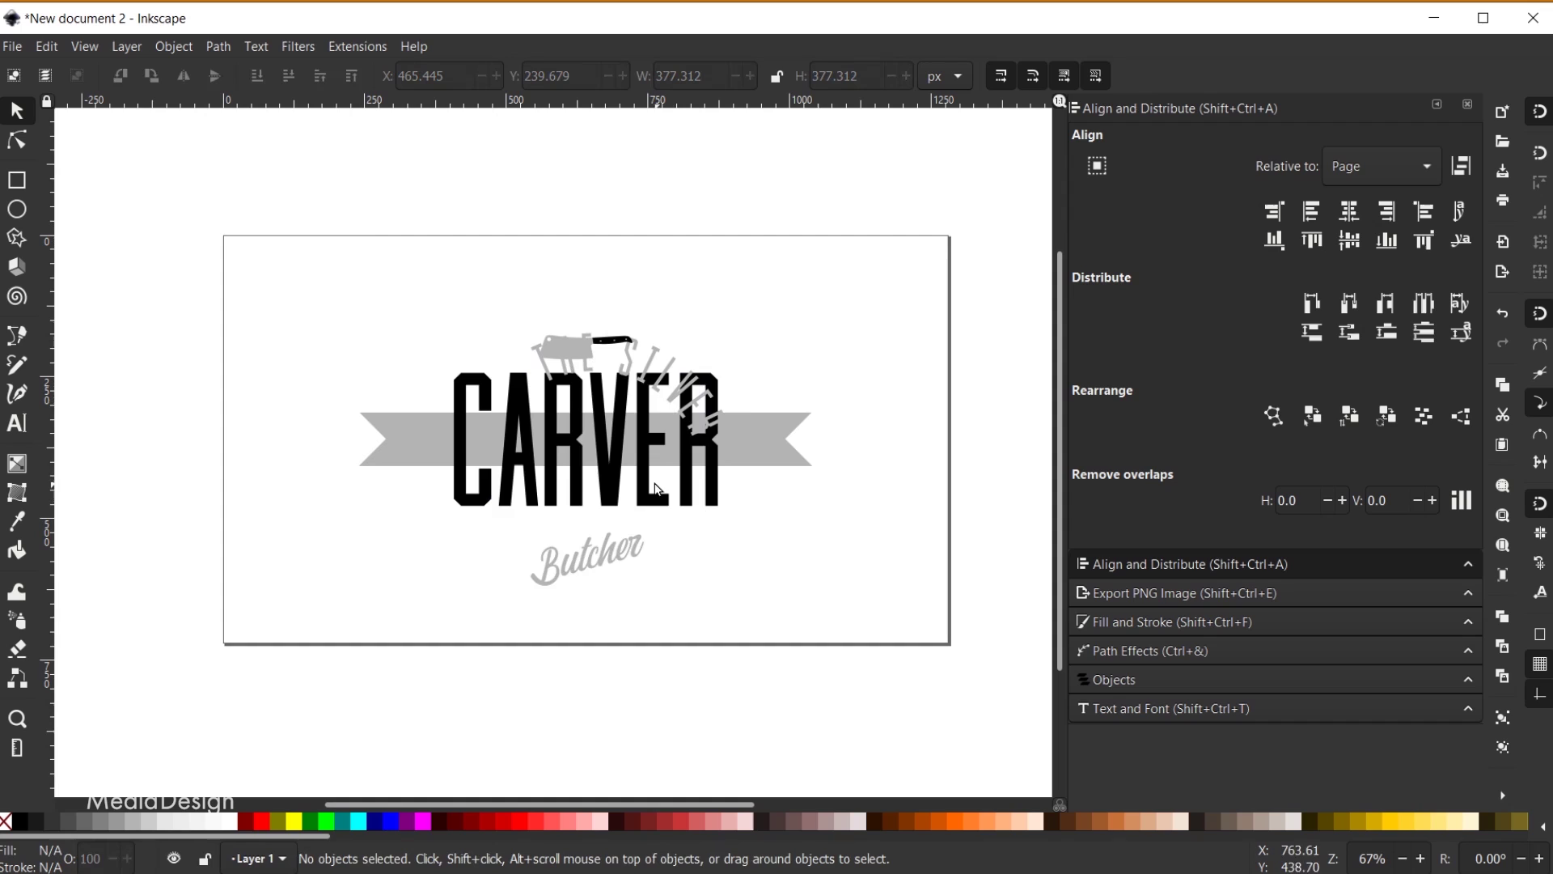
Move the curved THE SILVER lettering up above CARVER and rotate it about 21° counterclockwise to level the arc
click(677, 395)
drag(686, 396, 660, 346)
click(661, 346)
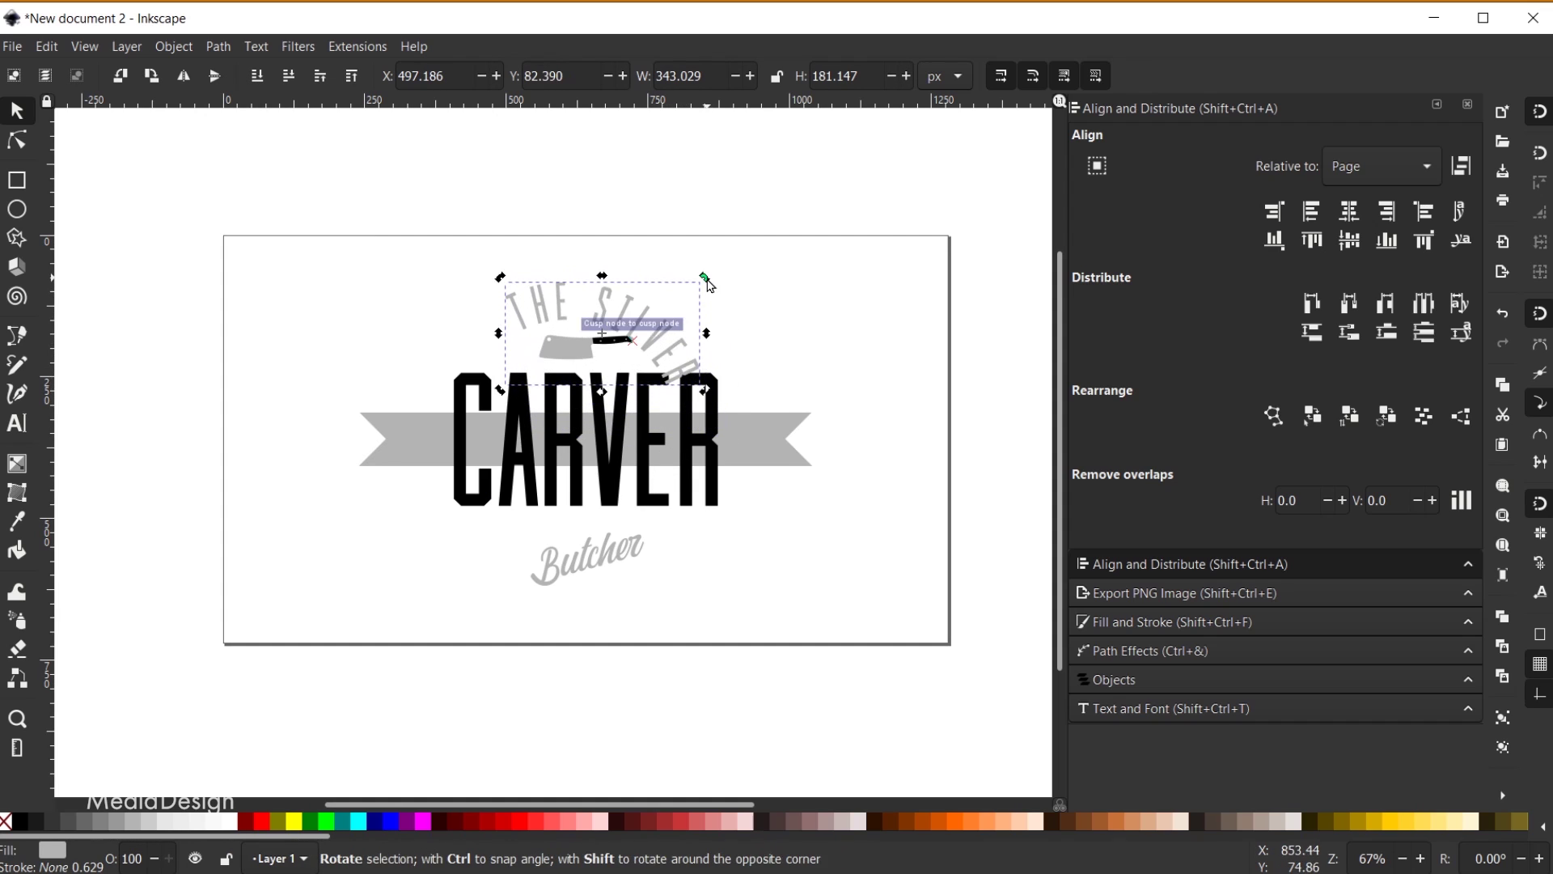
drag(705, 278, 709, 225)
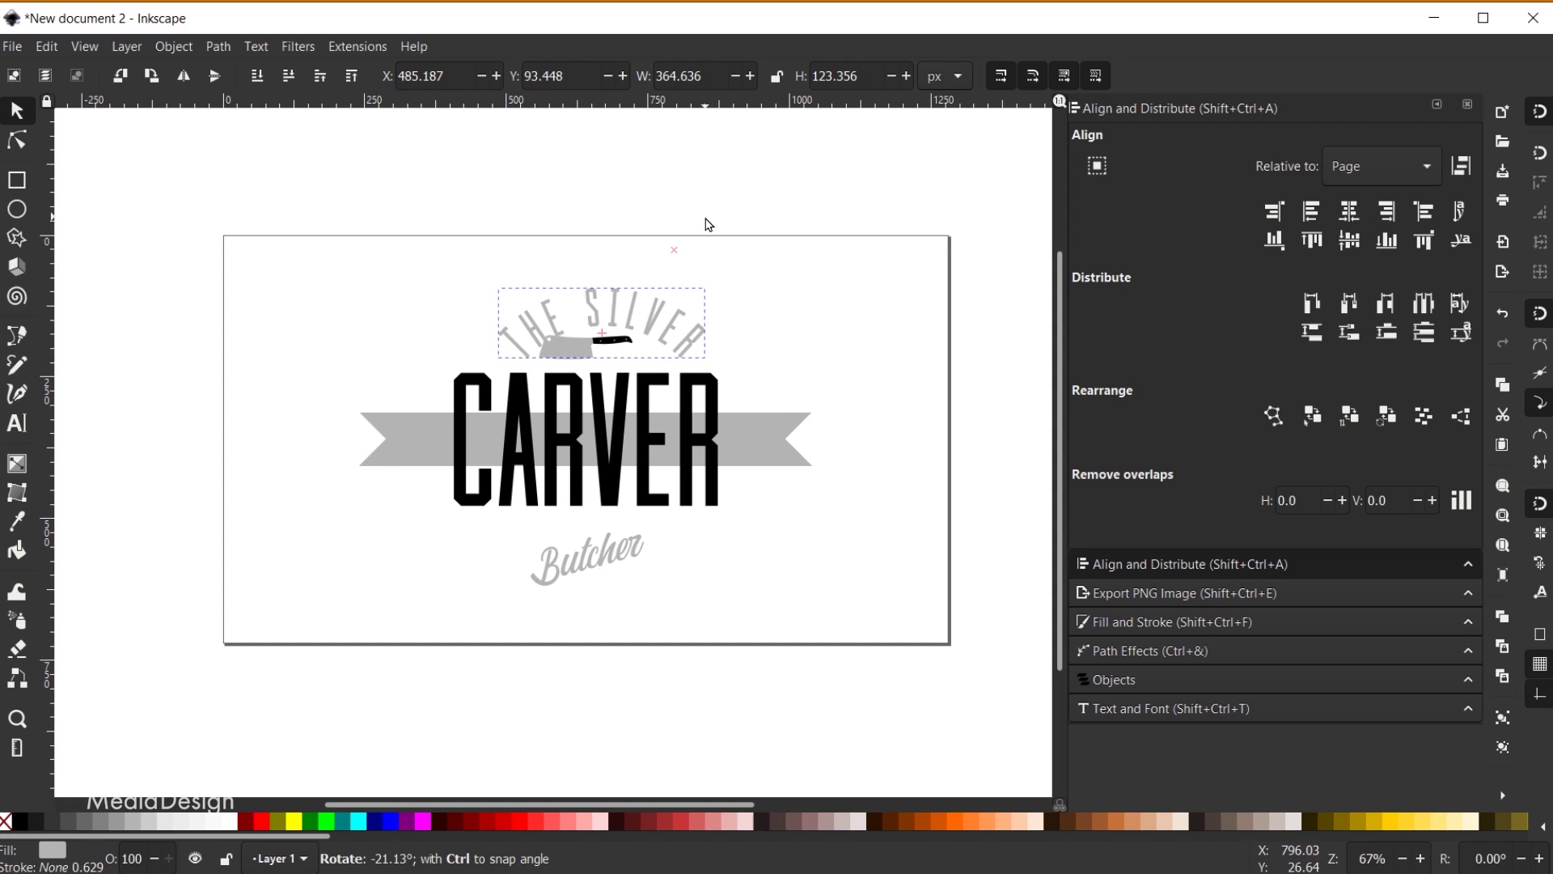
drag(709, 225, 709, 225)
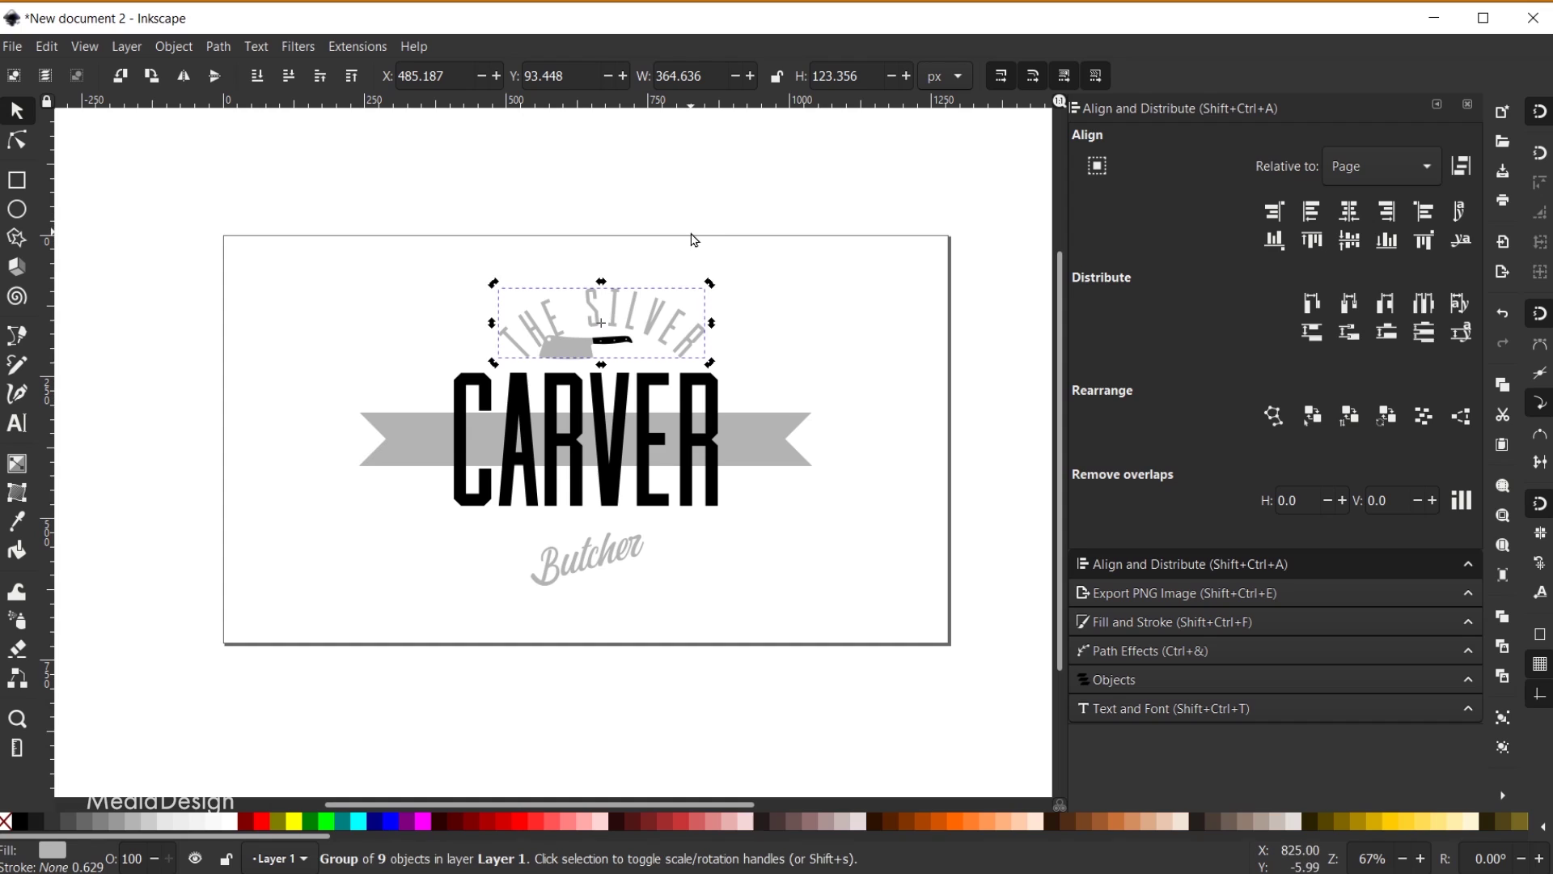
Center the curved THE SILVER lettering horizontally on the page and nudge it upward to clear the cleaver
click(1350, 212)
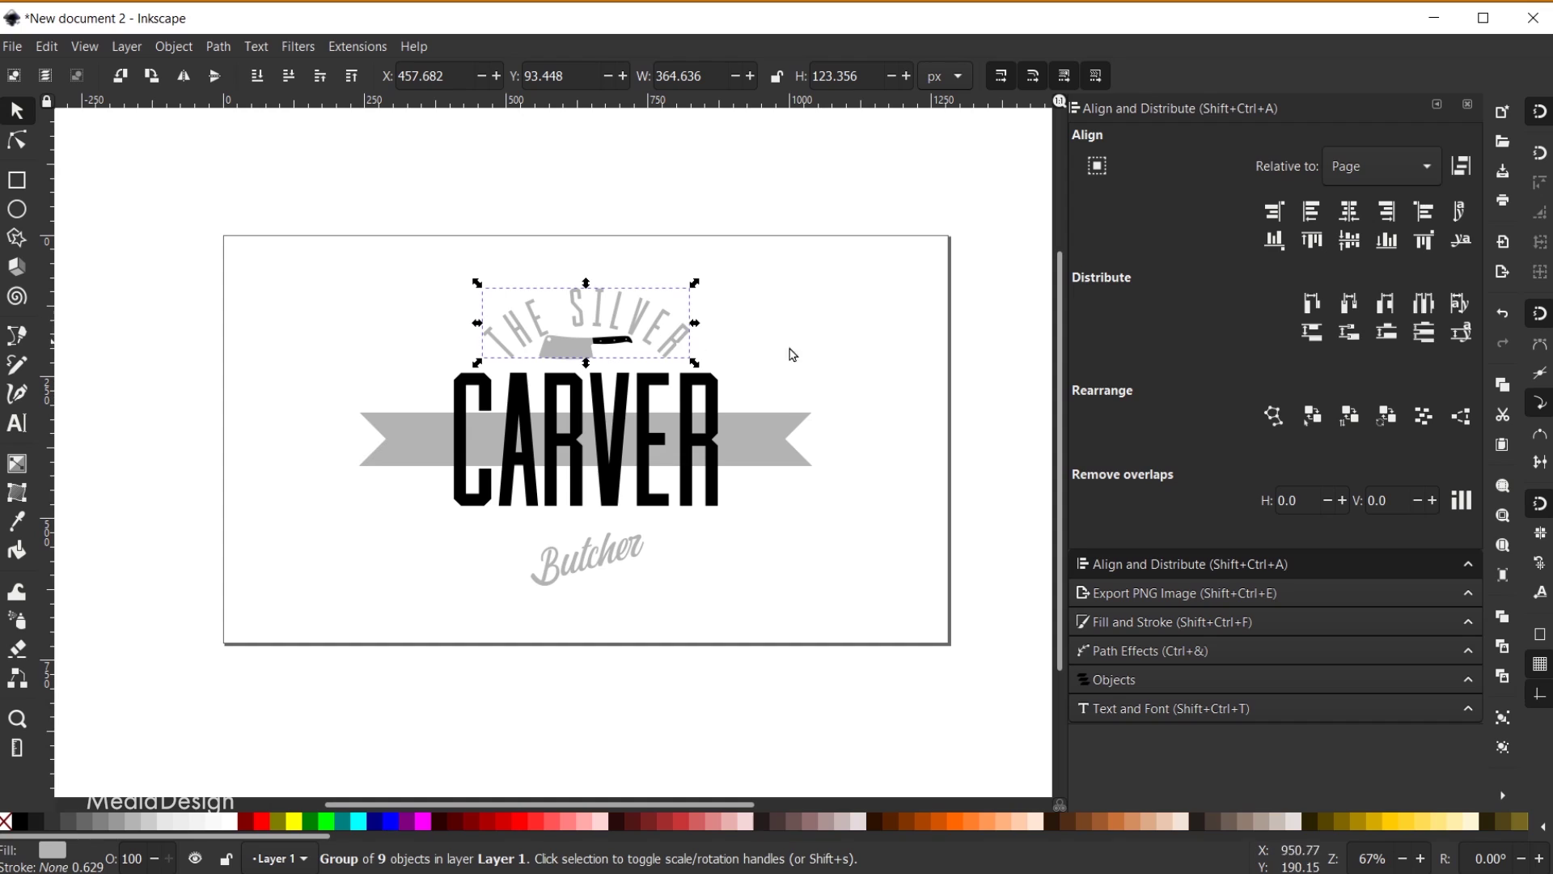
key(Up)
key(Up)
key(Up)
key(Up)
key(Up)
key(Up)
key(Up)
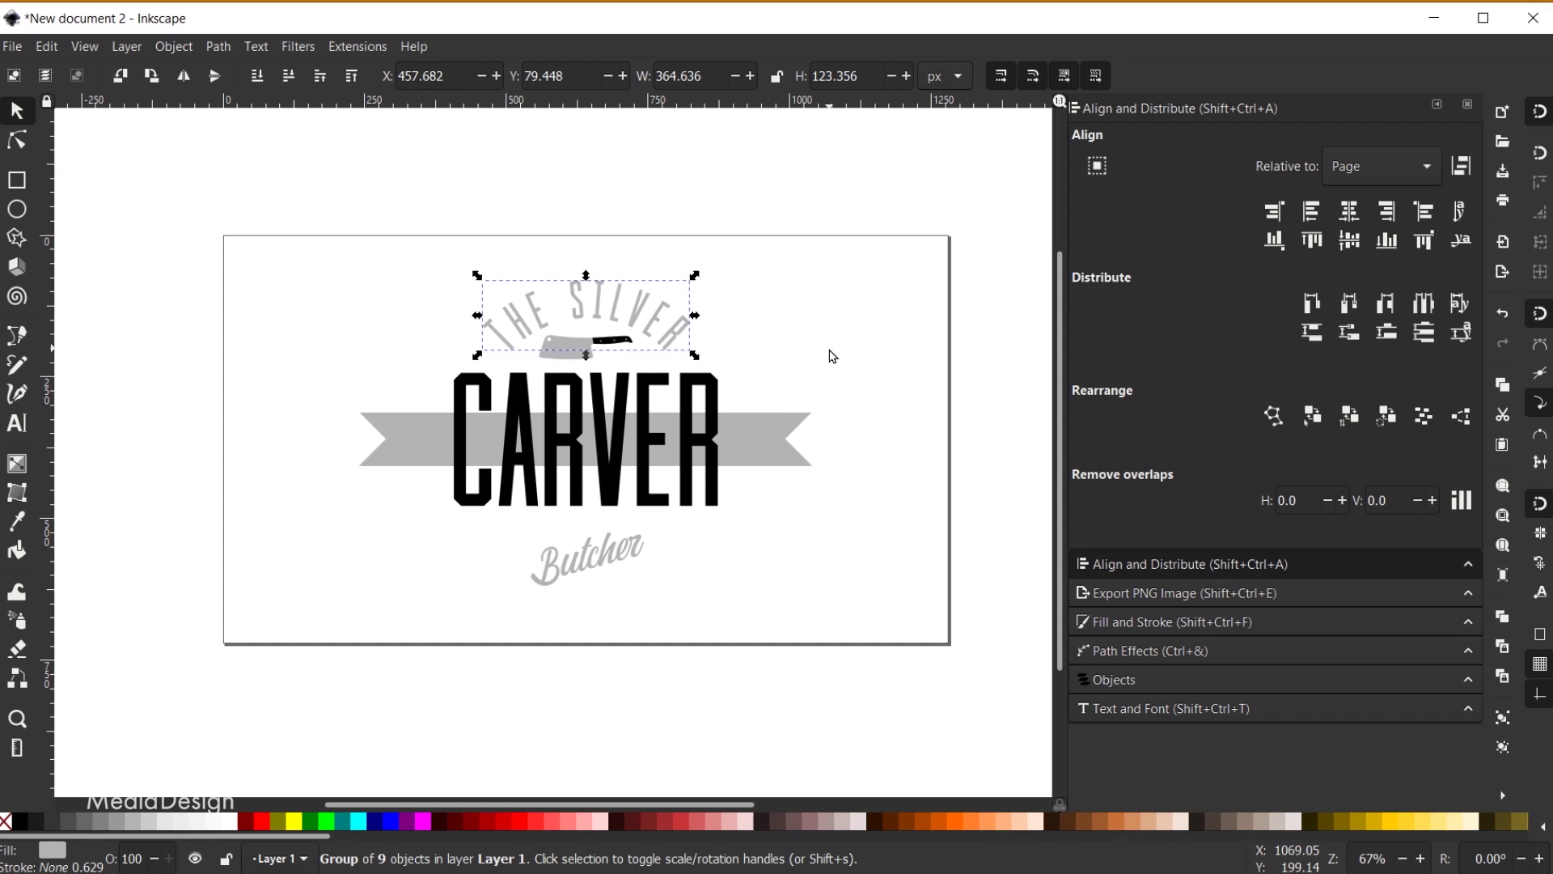
key(Up)
key(Up)
key(Up)
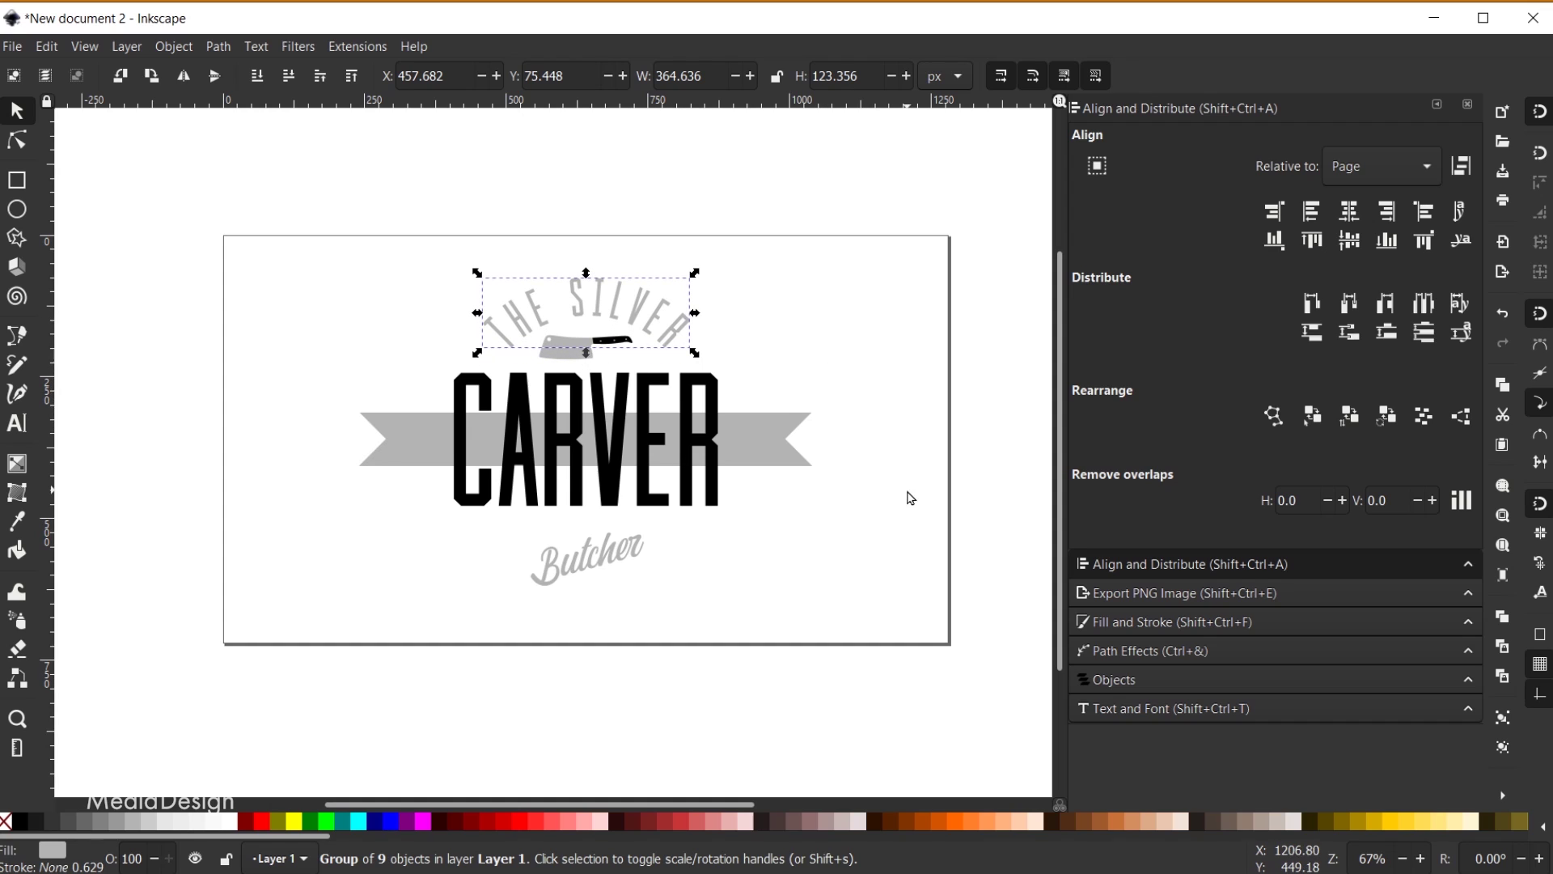
click(908, 496)
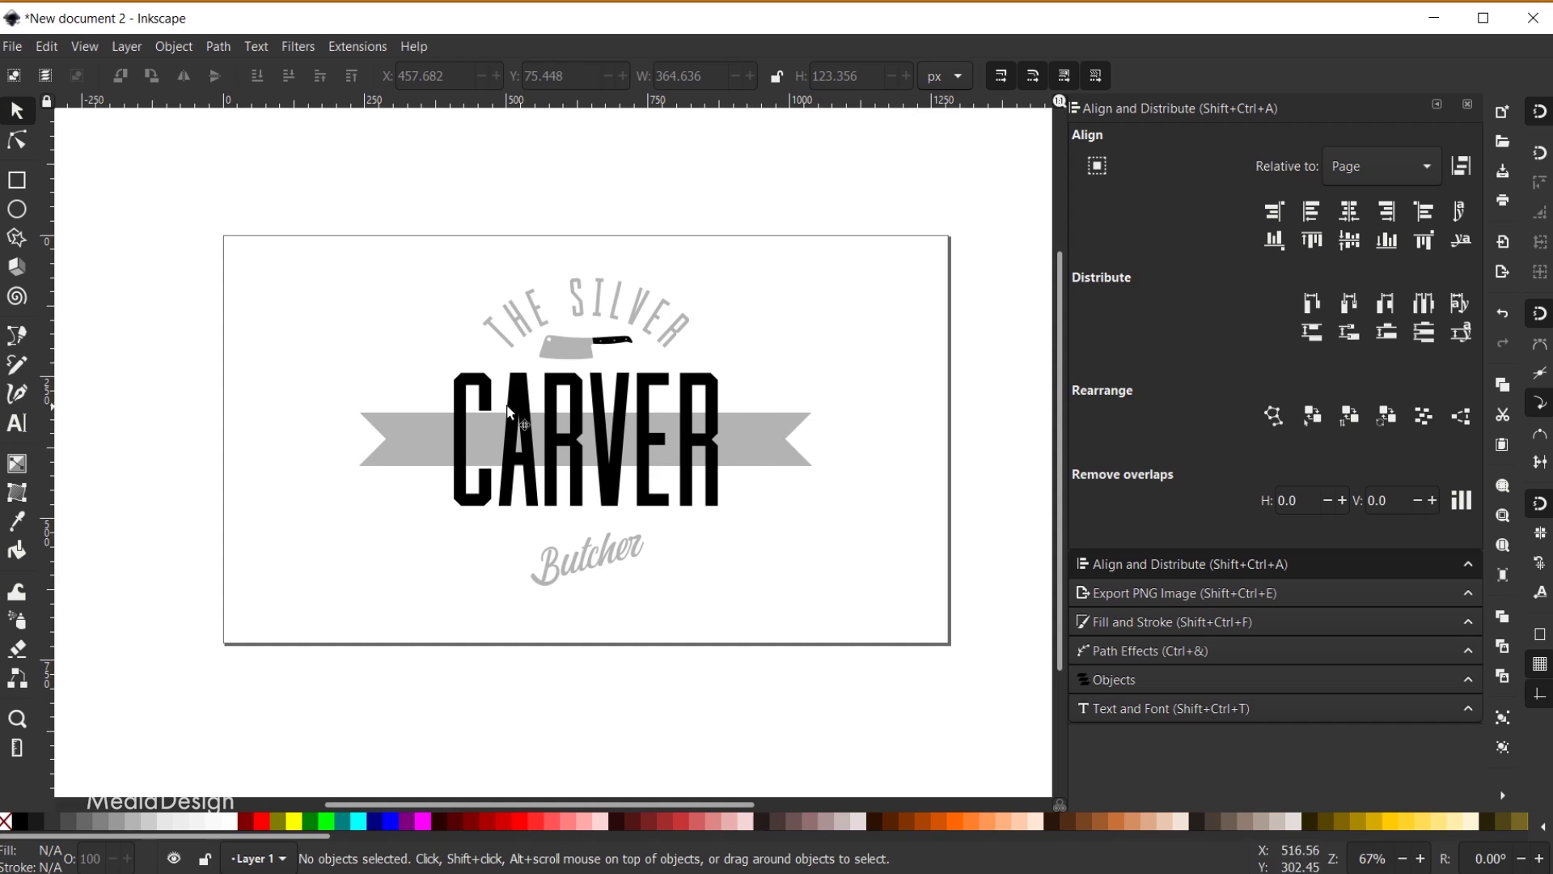
Add the text 20 on the page below the banner's left end and set its font to Cast Iron
click(21, 432)
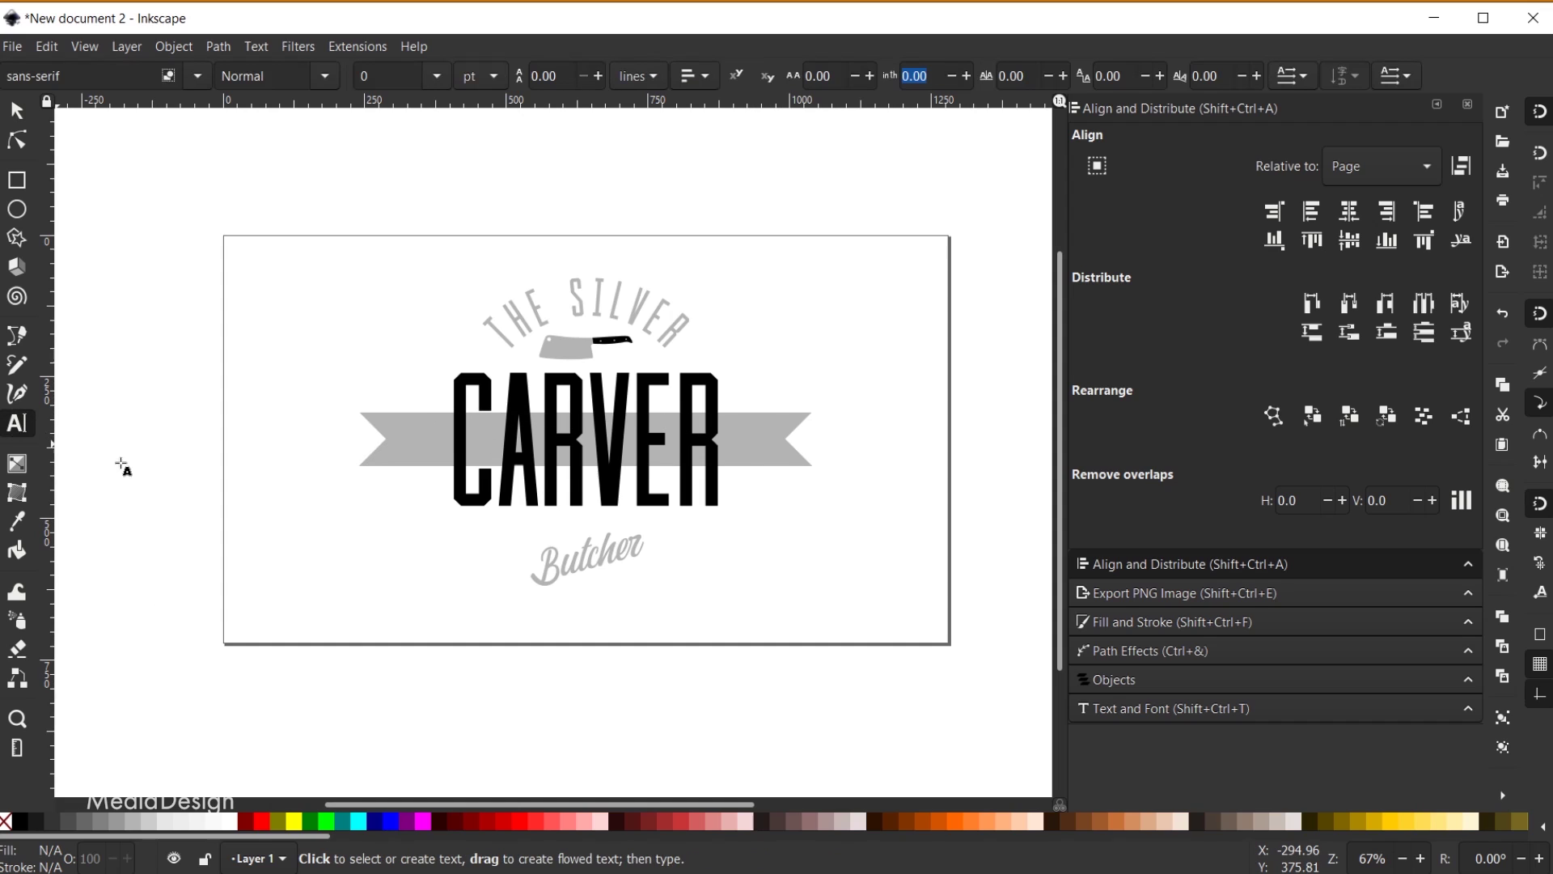
click(354, 518)
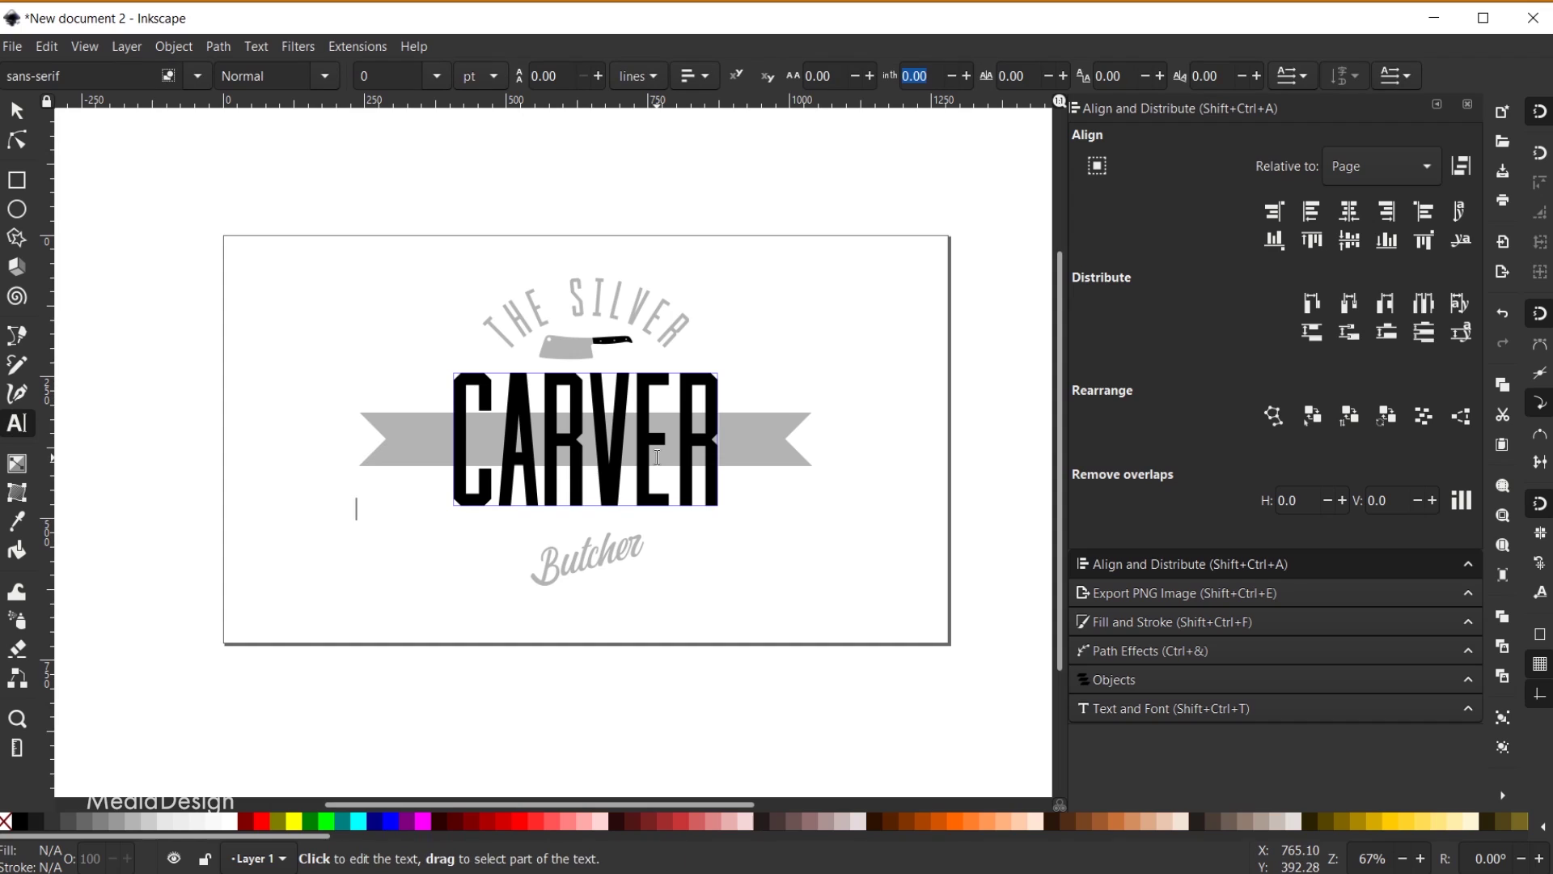
text(20)
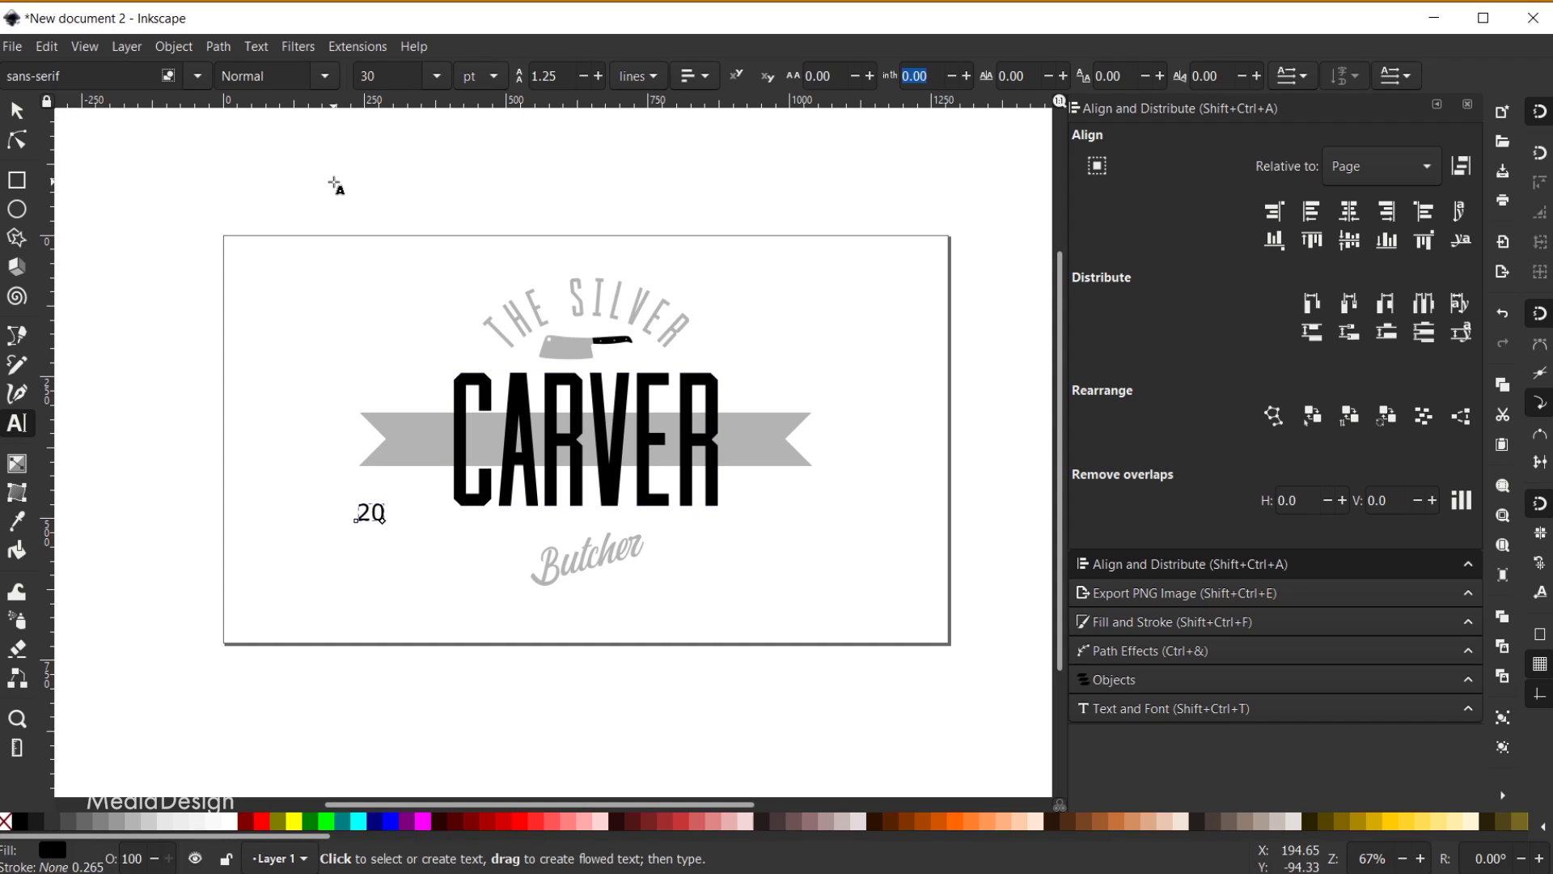
key(ctrl+a)
click(97, 75)
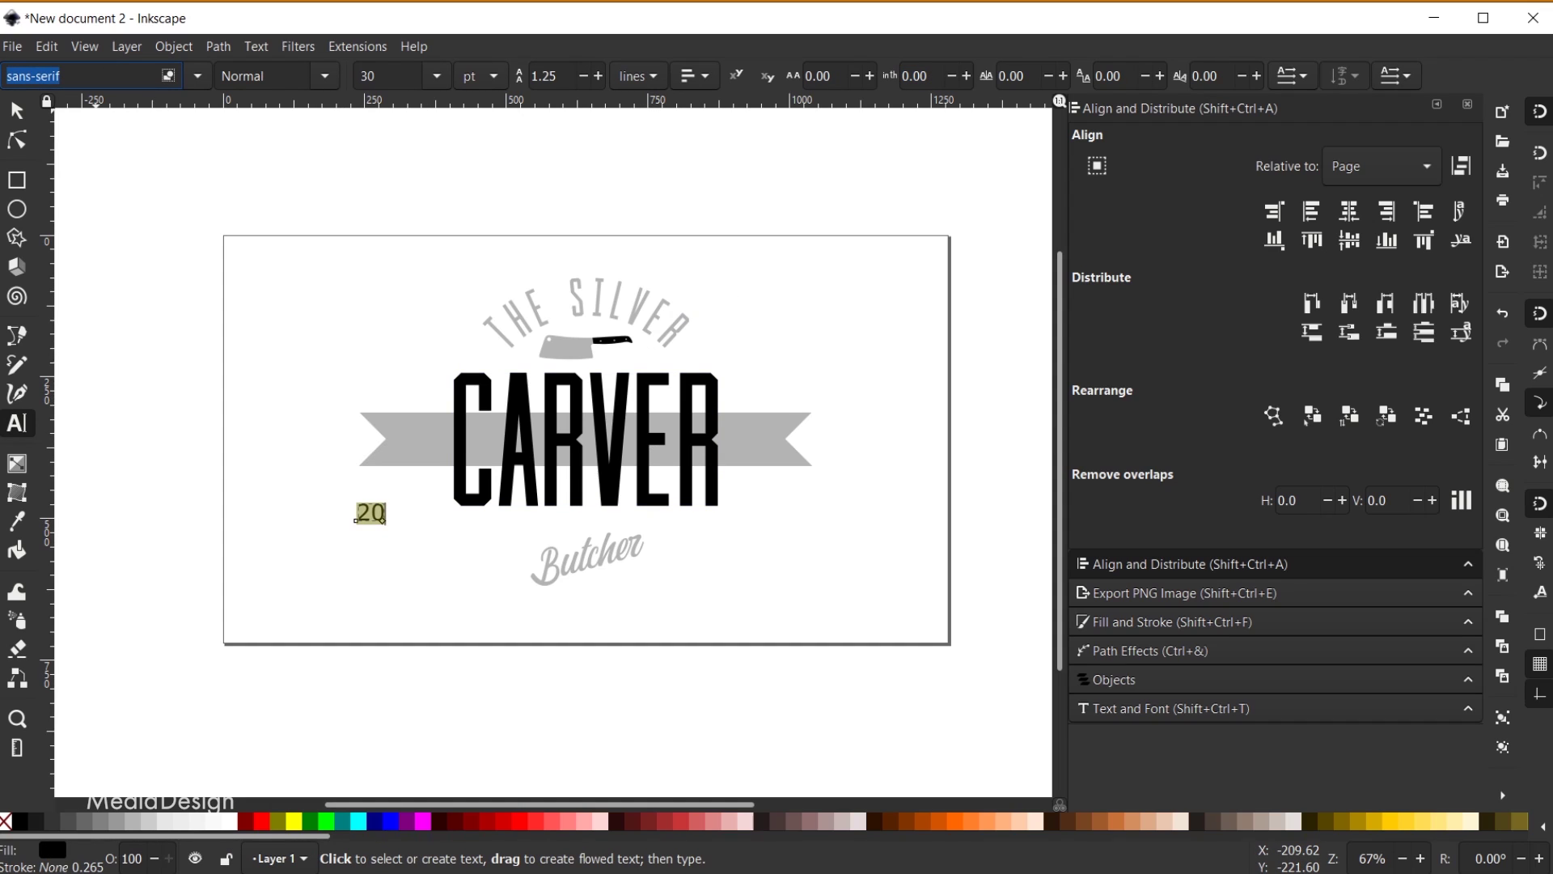
text(cast)
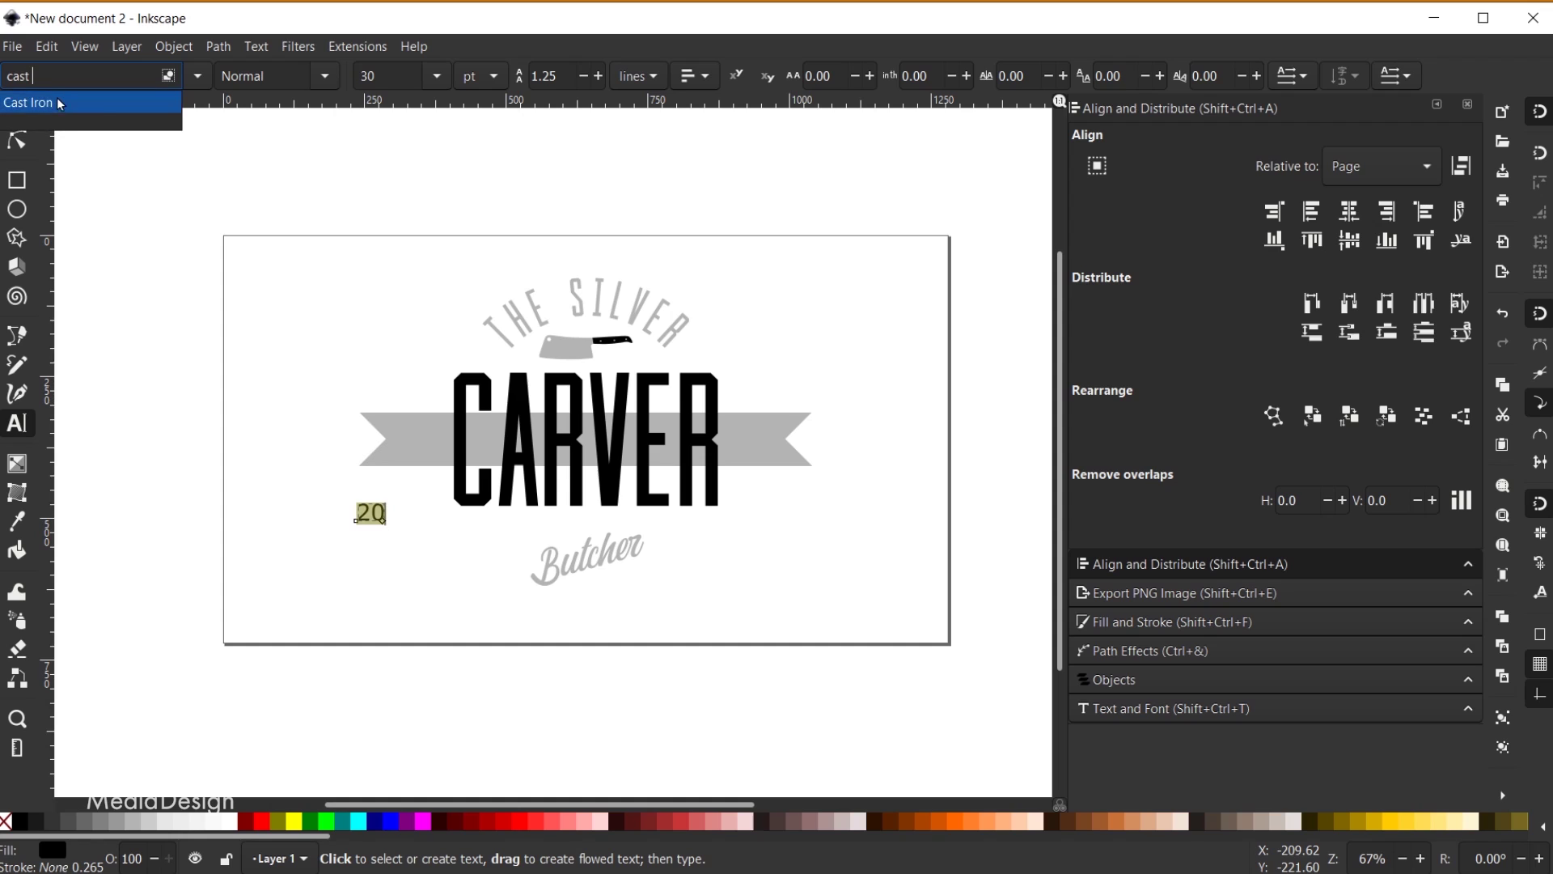
click(47, 103)
click(20, 115)
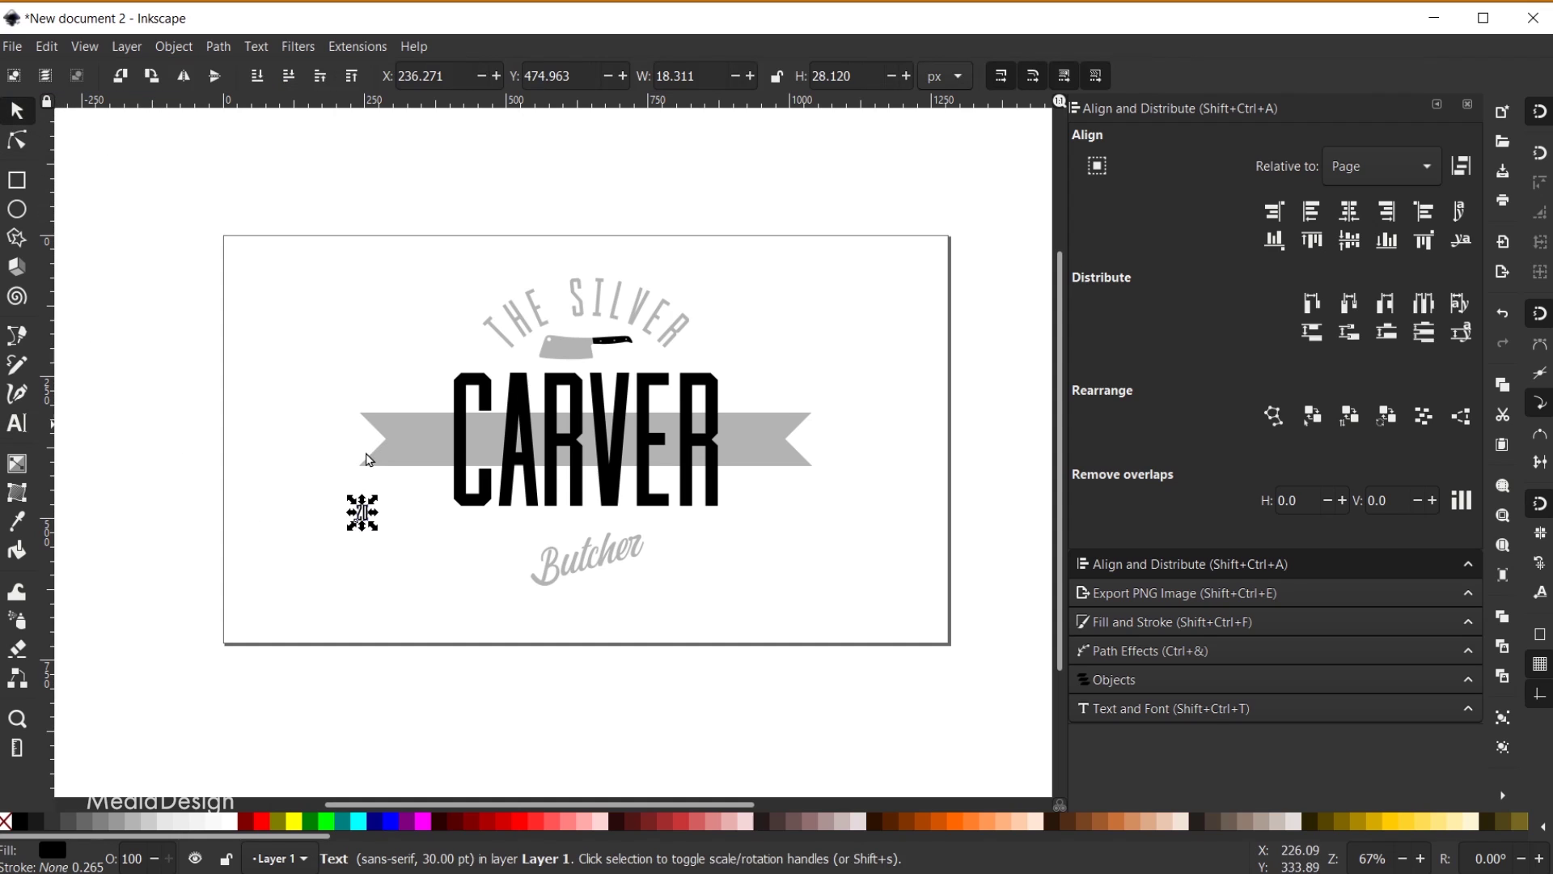
Enlarge the 20 text to about 41 by 63 px and position it on the banner left of CARVER
drag(362, 513, 455, 468)
key(Up)
key(Up)
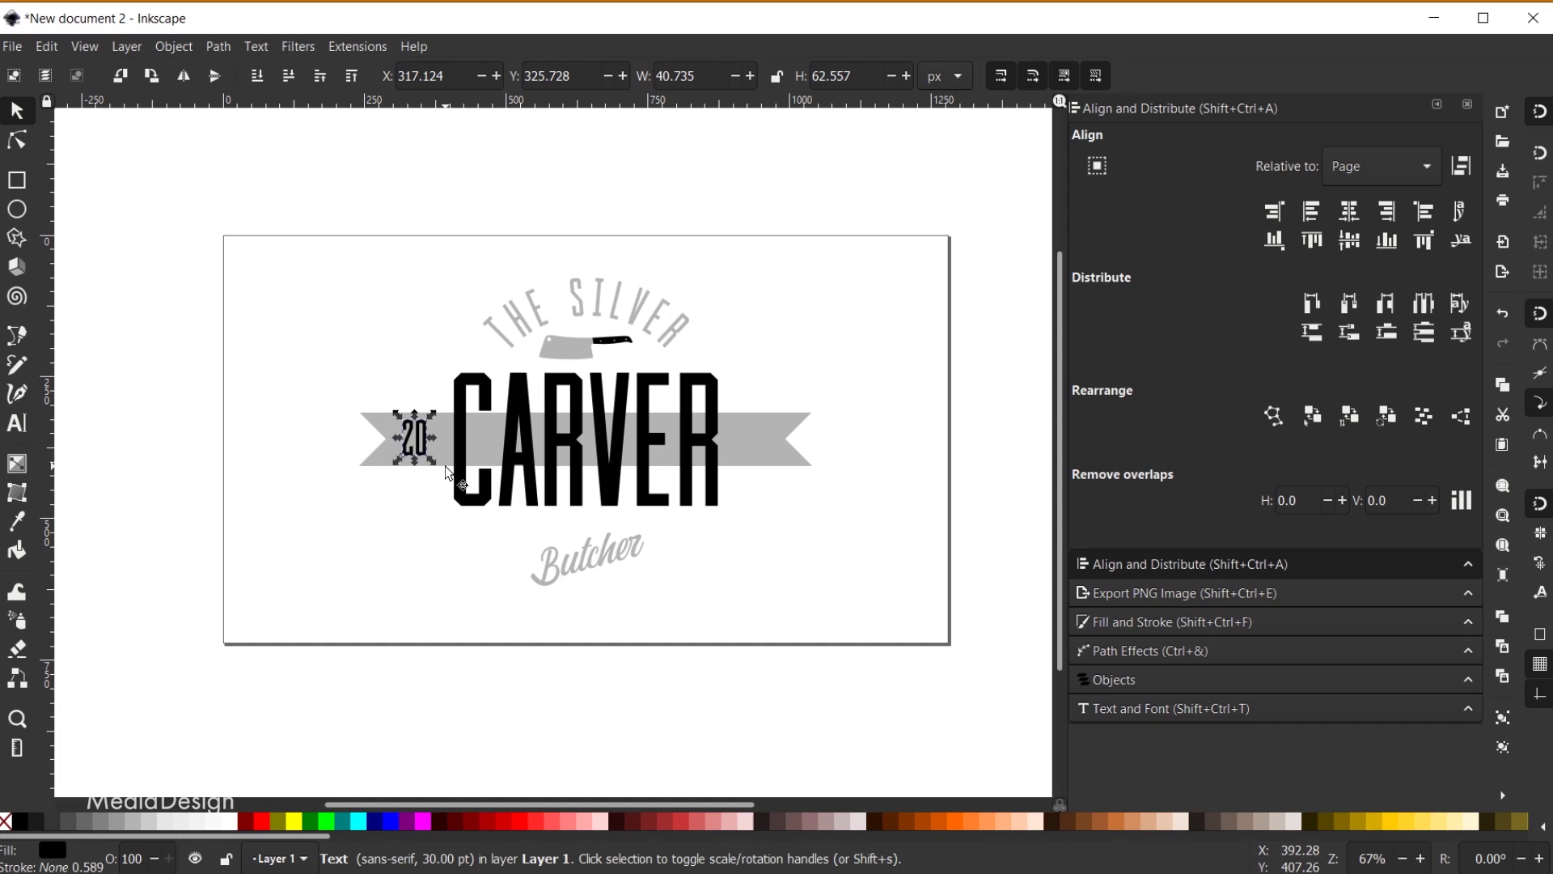
Nudge the 20 on the banner about 8 px right and 2 px up to settle it beside CARVER
key(Right)
key(Right)
key(Right)
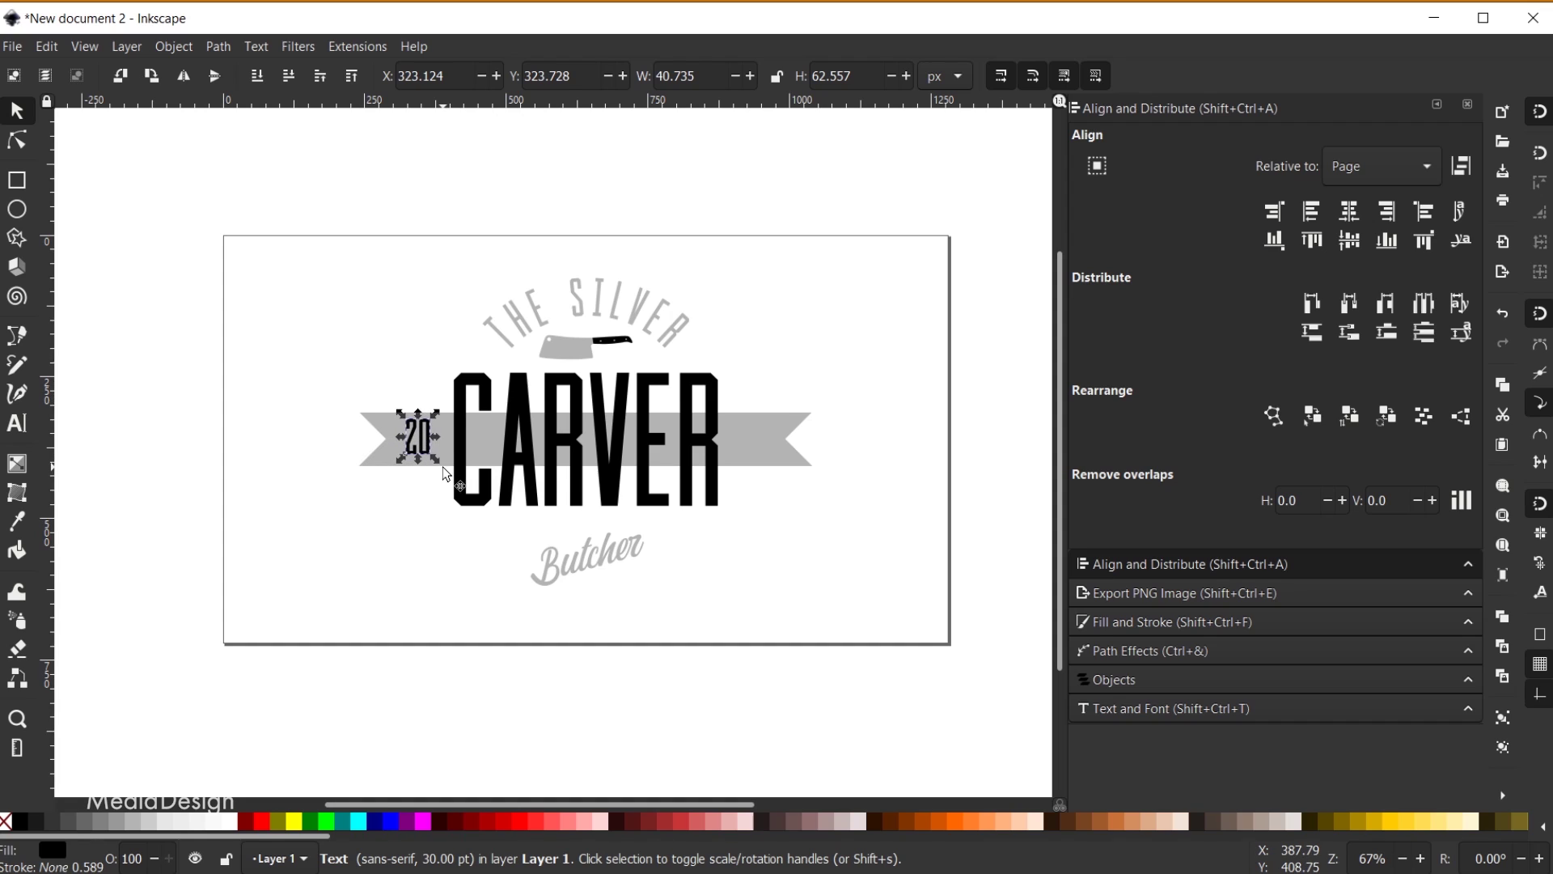
key(Up)
key(Right)
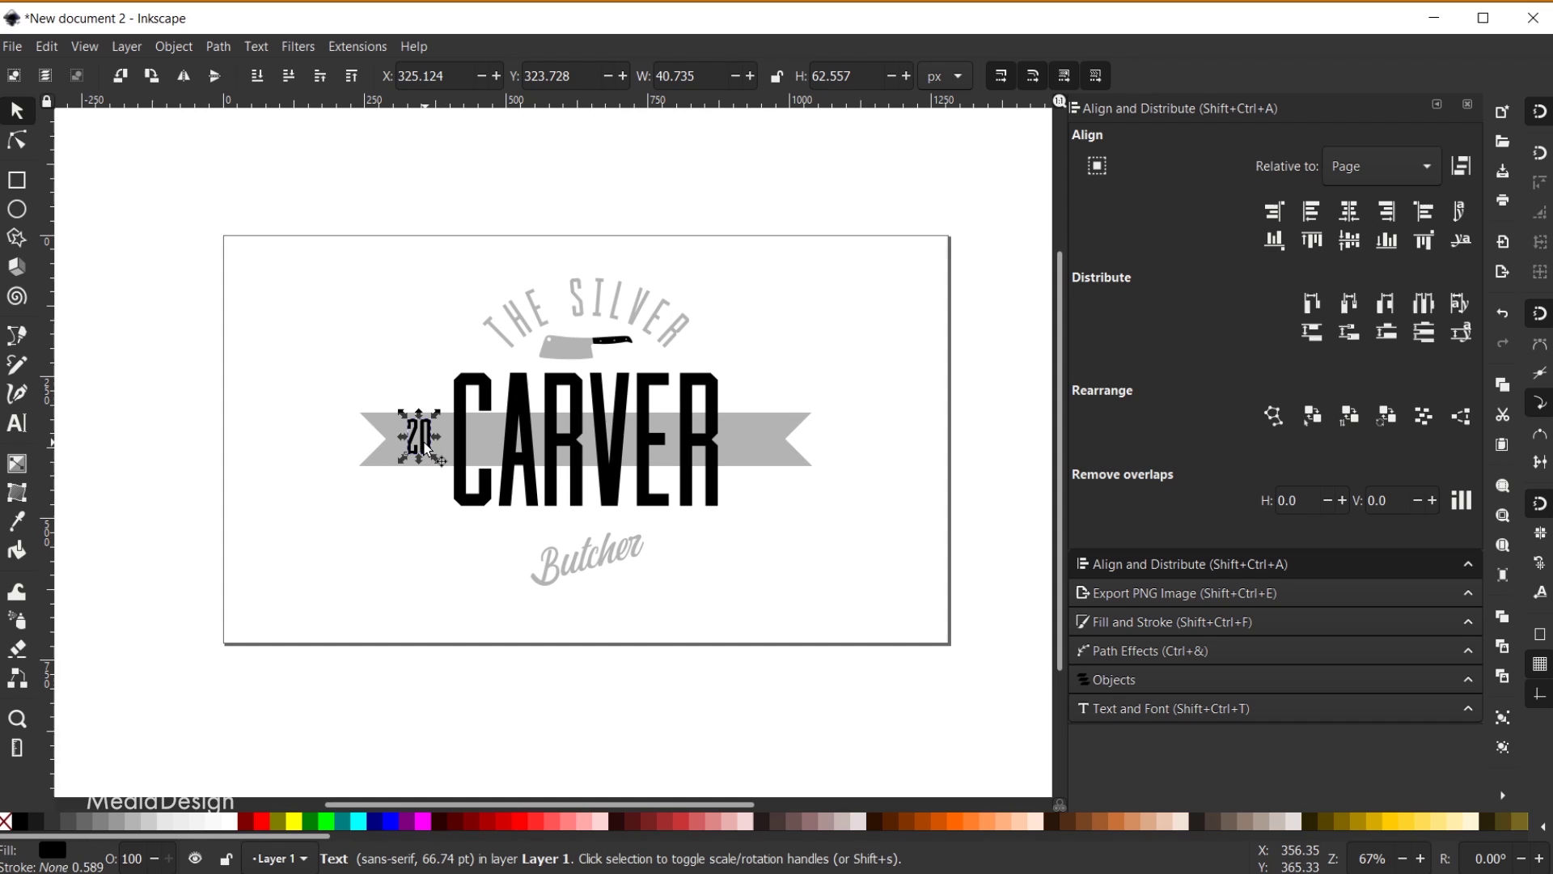
Duplicate the 20 onto the banner right of CARVER, group both numbers, and center the group horizontally on the page
drag(426, 448, 759, 472)
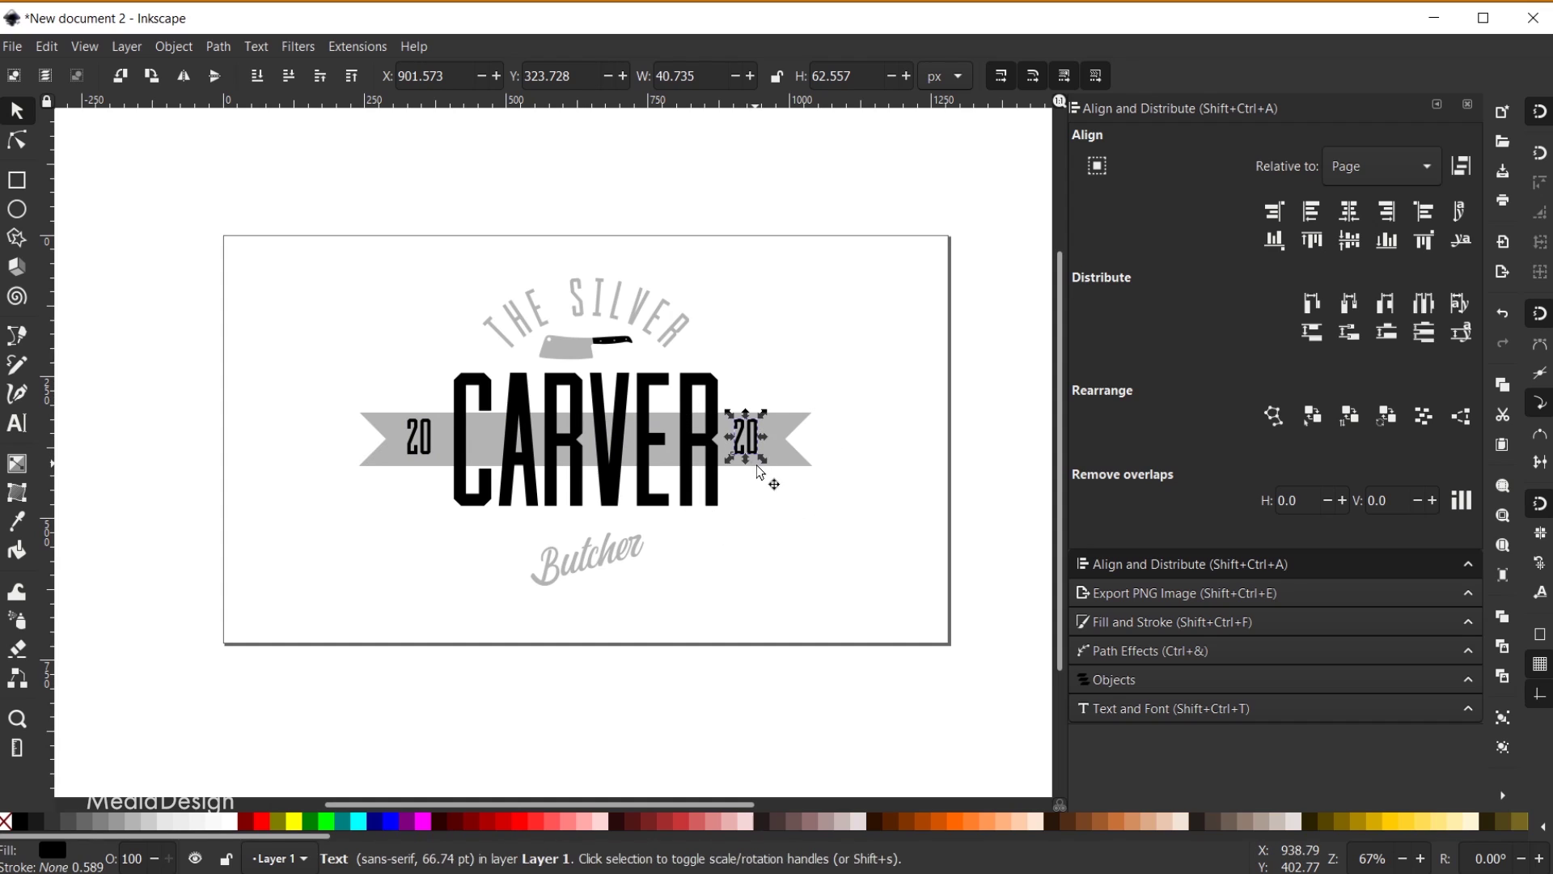
shift+click(418, 446)
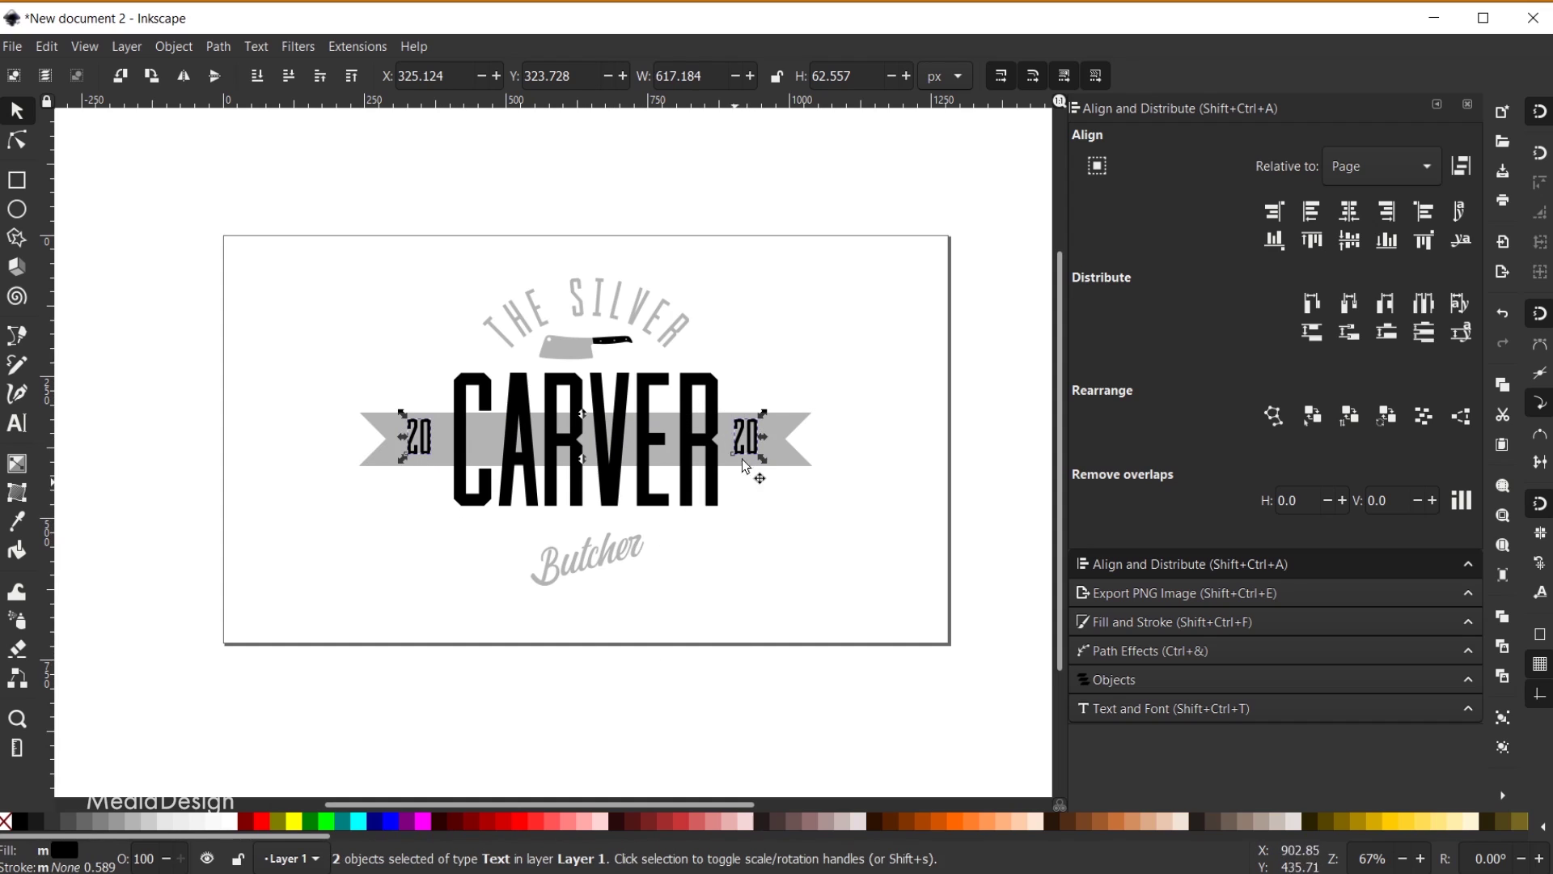
key(ctrl+g)
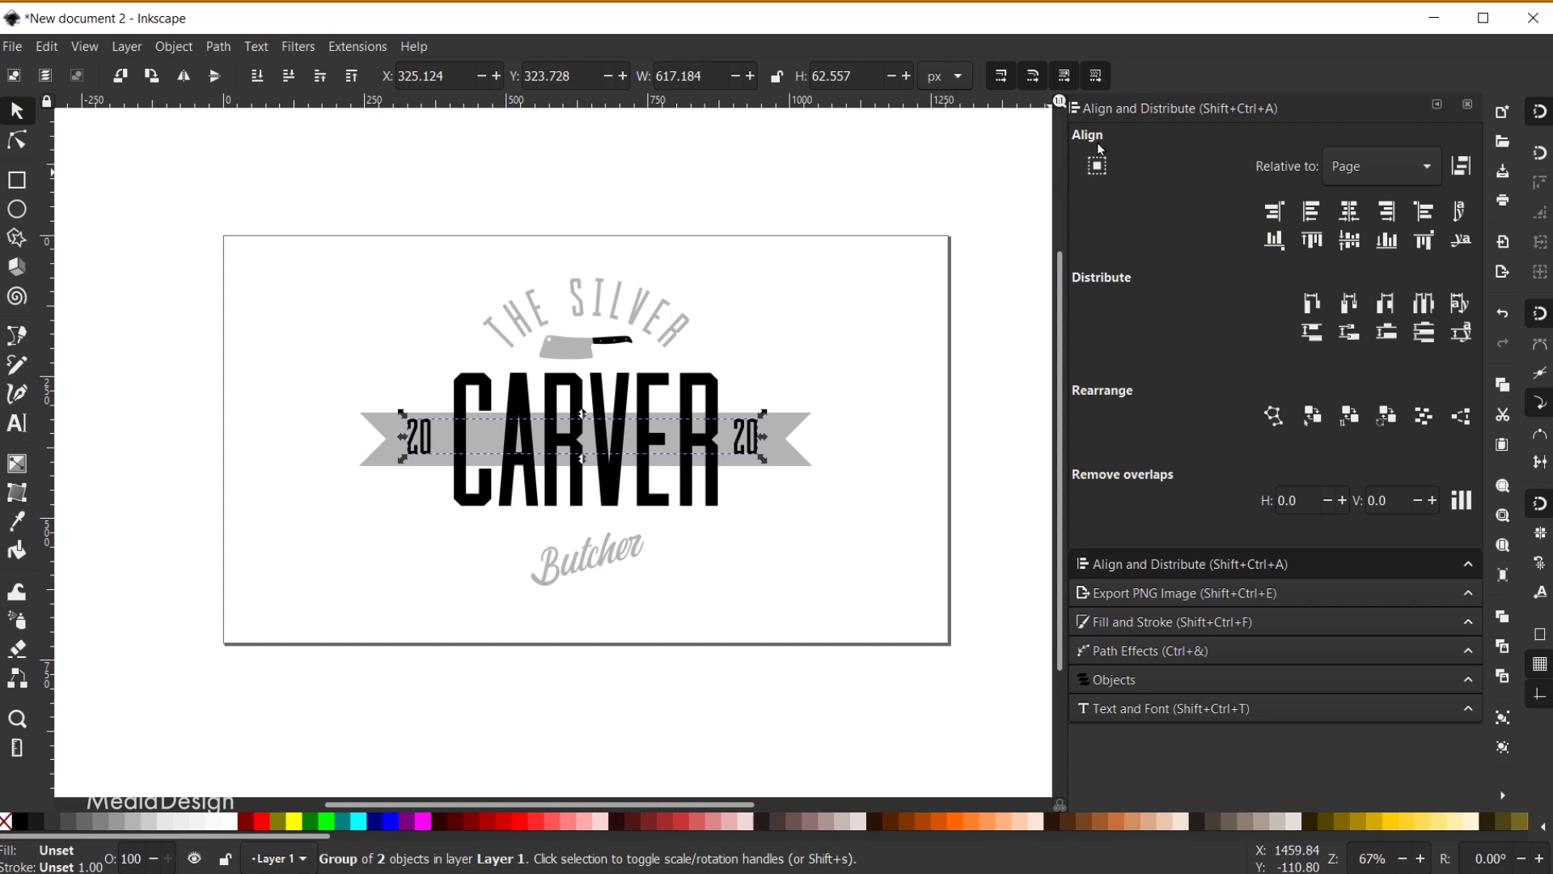
click(1350, 212)
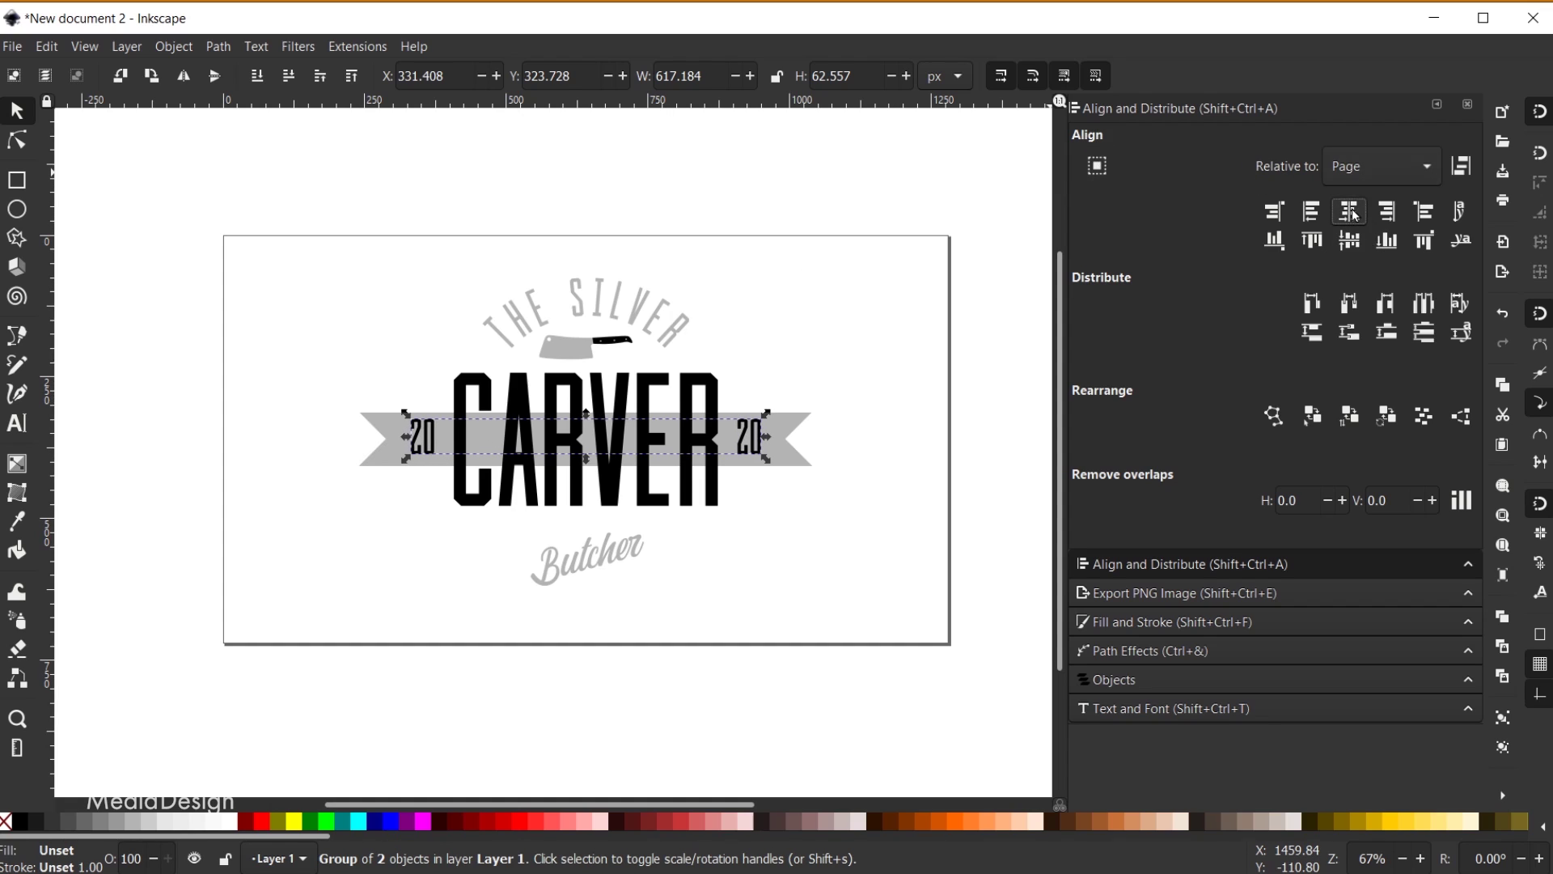
click(857, 575)
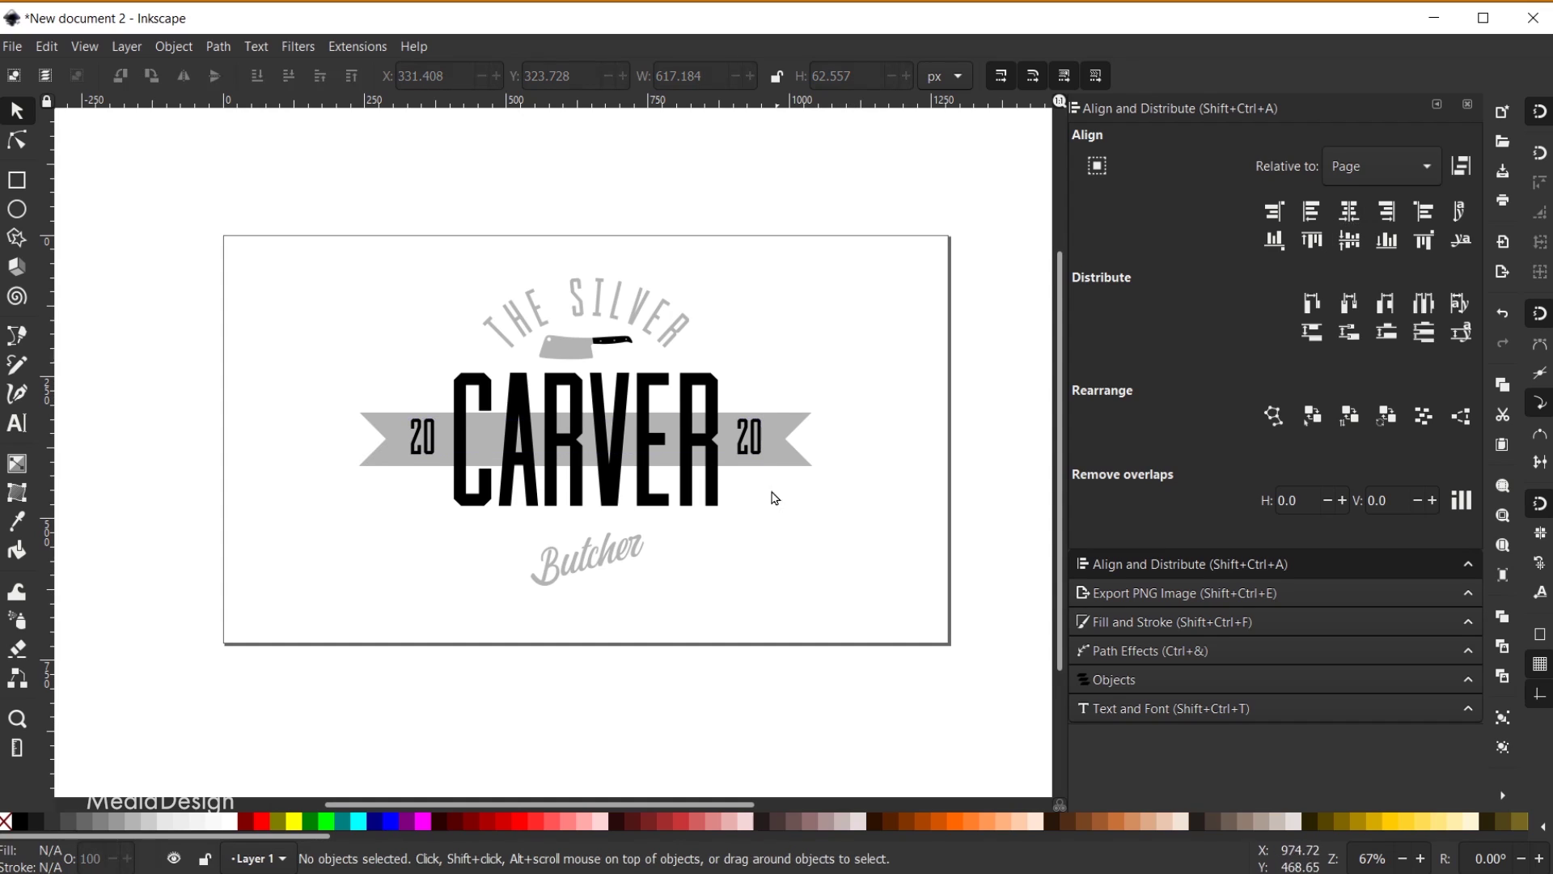
click(758, 439)
key(Down)
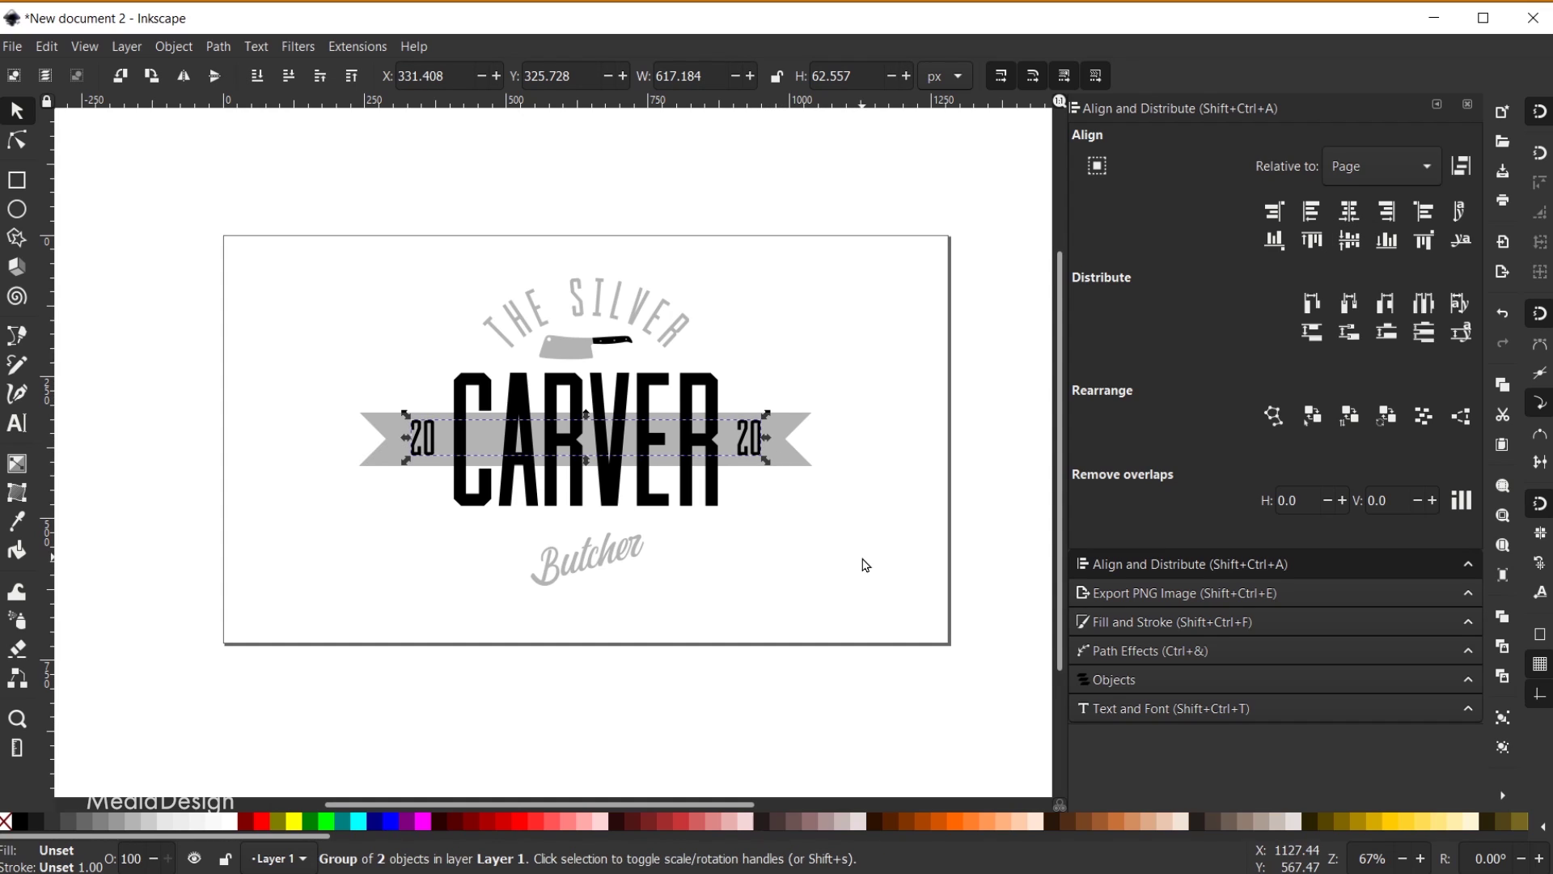
click(866, 565)
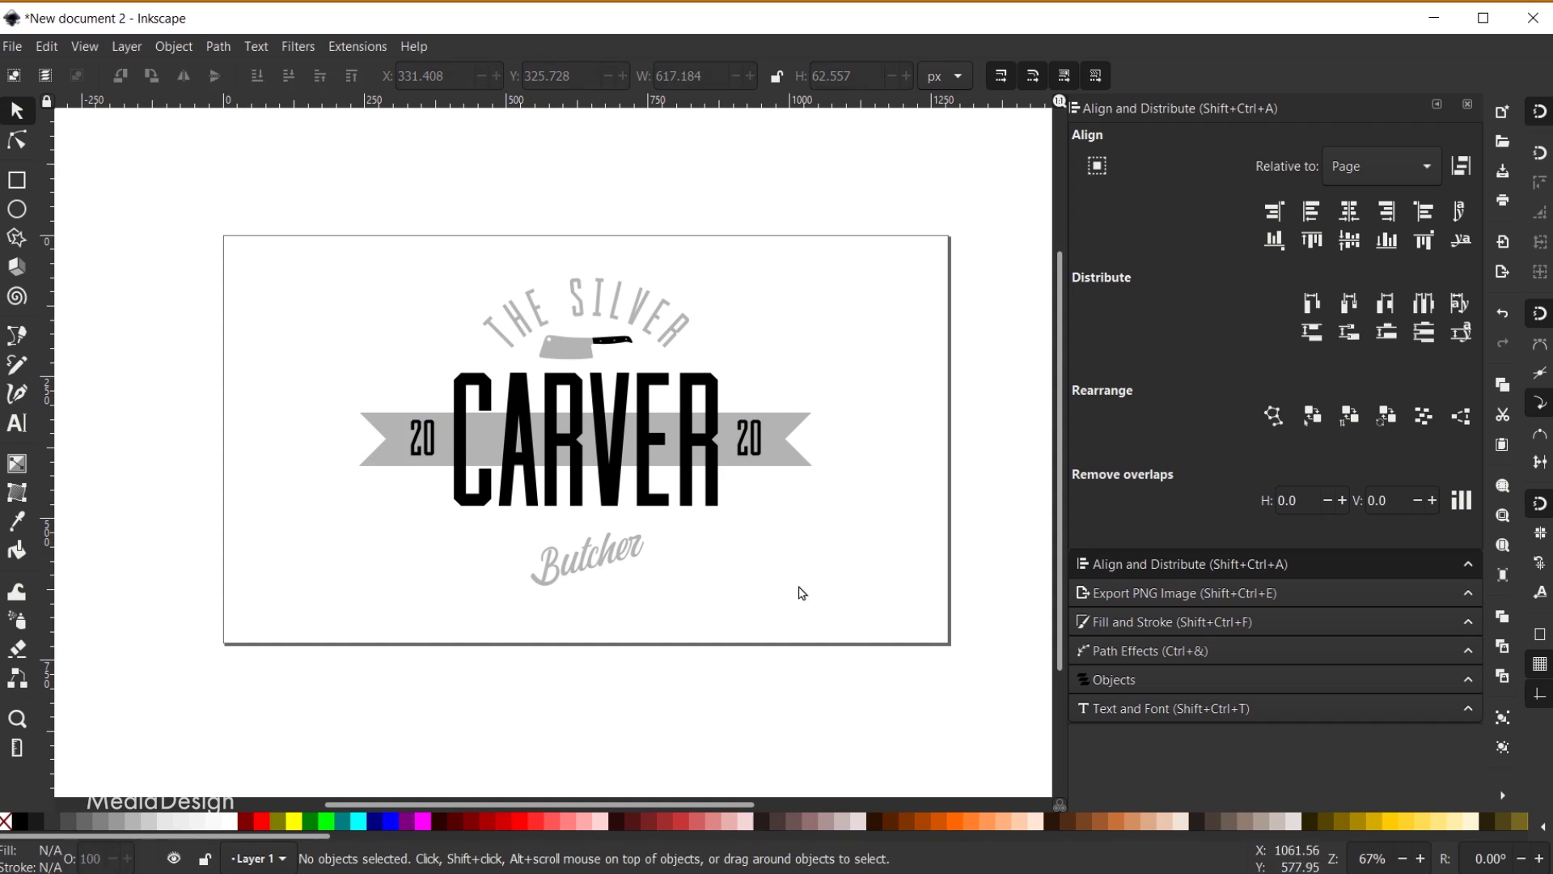
key(ctrl+z)
Shorten the gray banner by moving the nodes of its left notched end 30 px inward
click(16, 142)
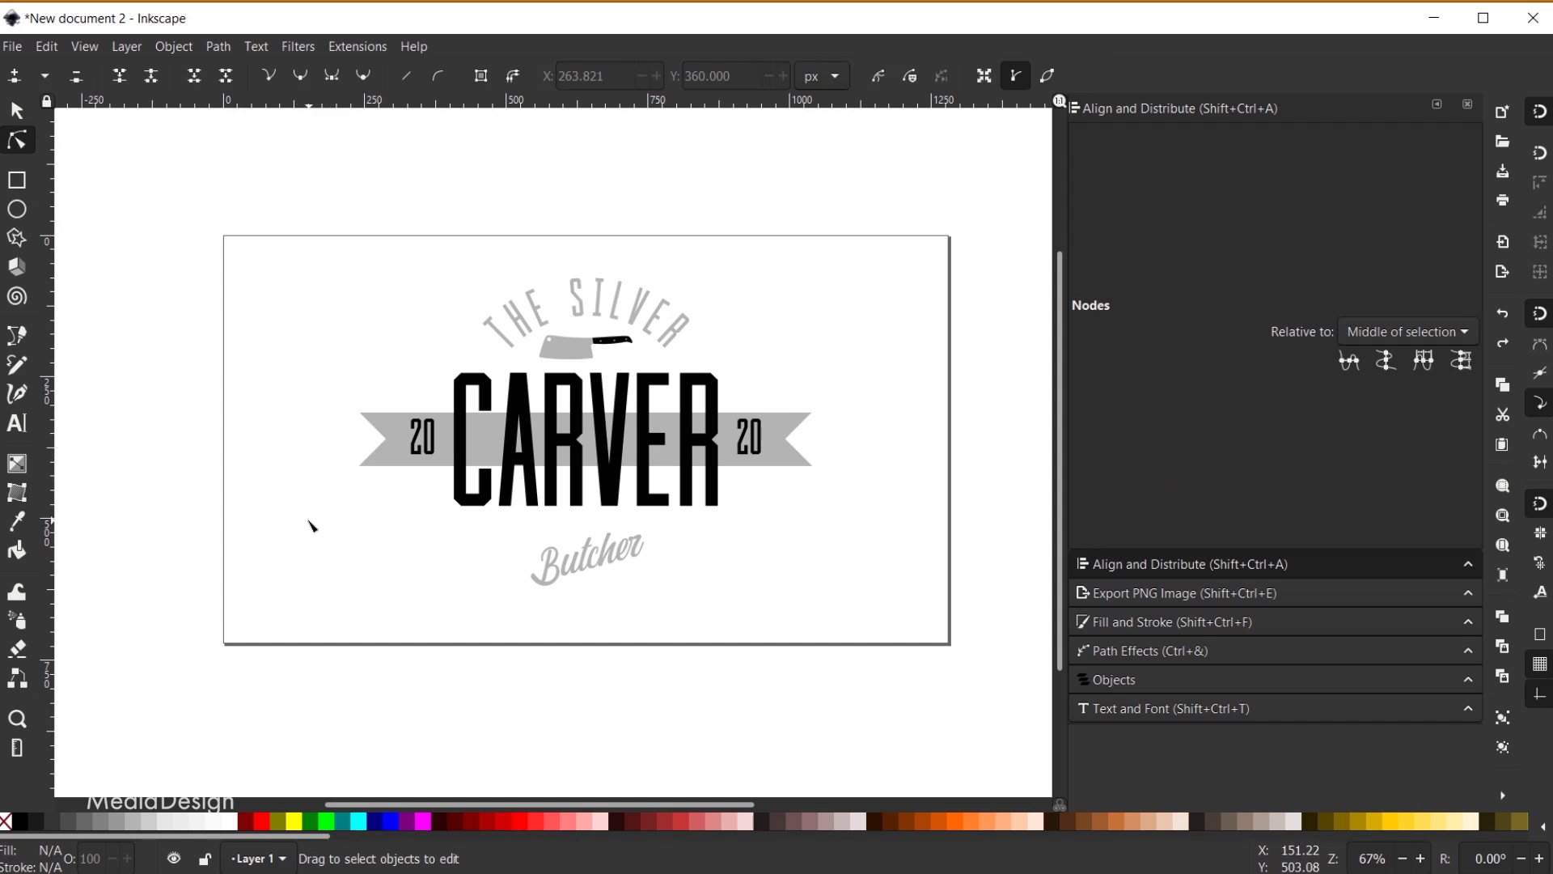
drag(333, 379, 407, 500)
click(403, 424)
drag(313, 384, 405, 510)
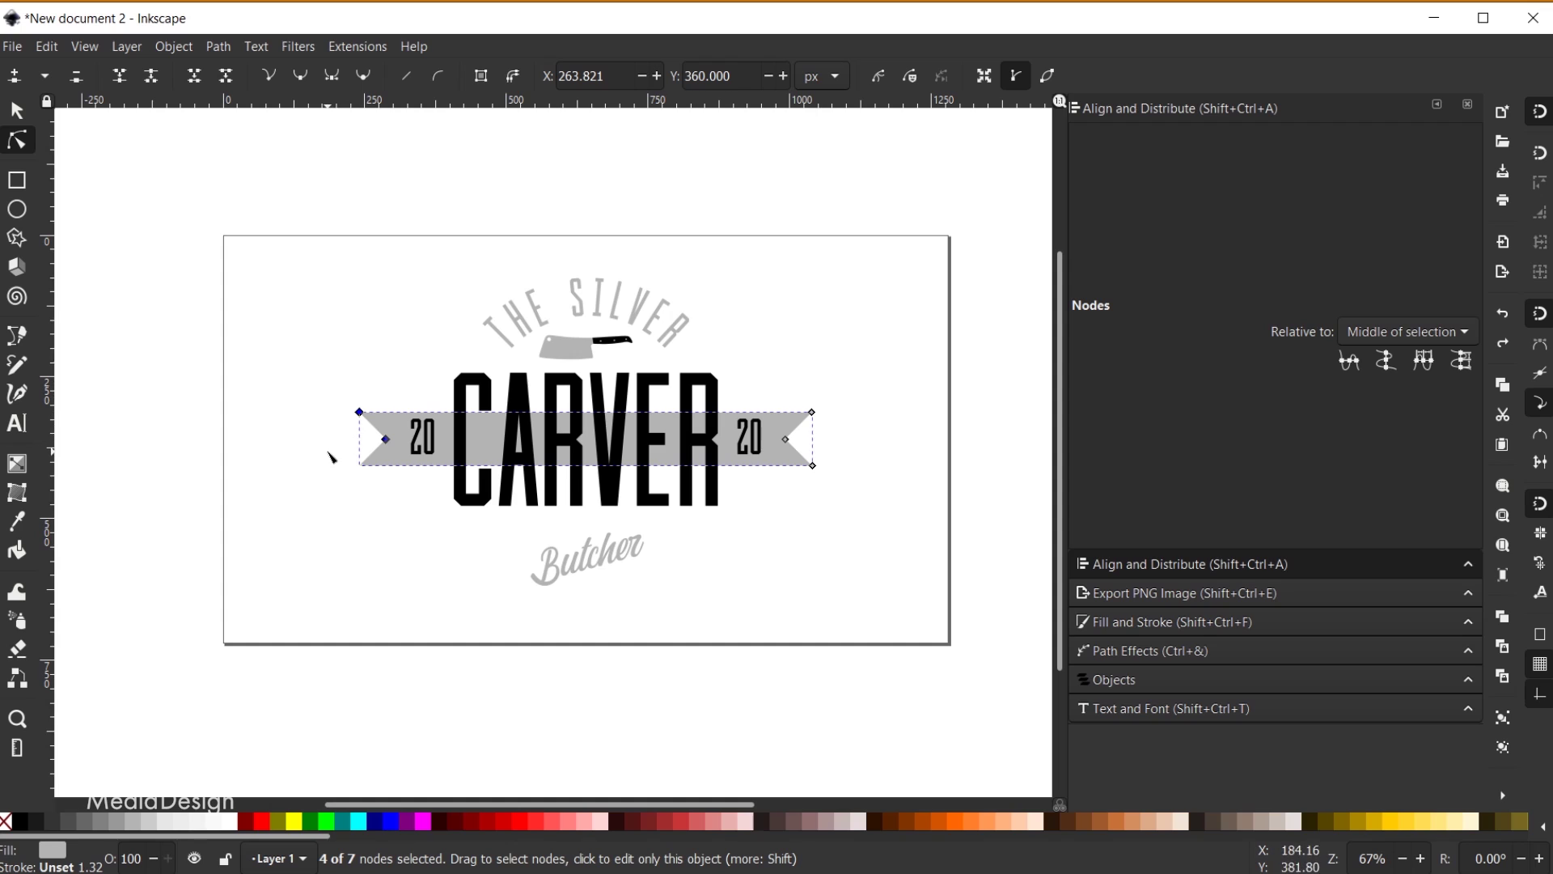
key(Right)
key(Right)
key(Right)
key(Right)
key(Right)
key(Right)
key(Right)
key(Right)
key(Right)
key(Right)
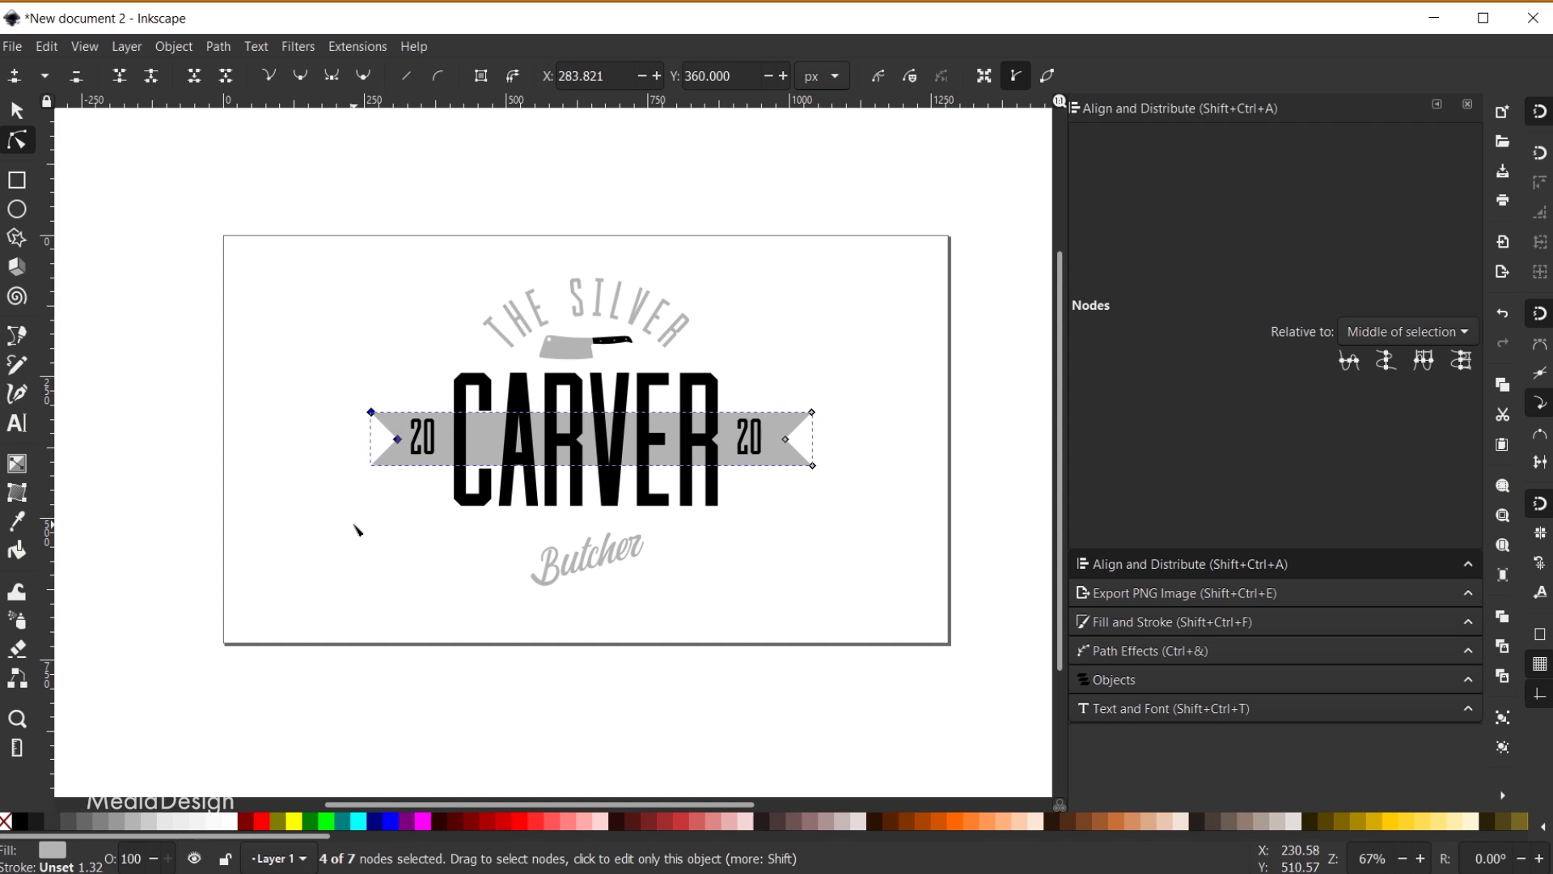
key(Right)
key(Right)
key(Right)
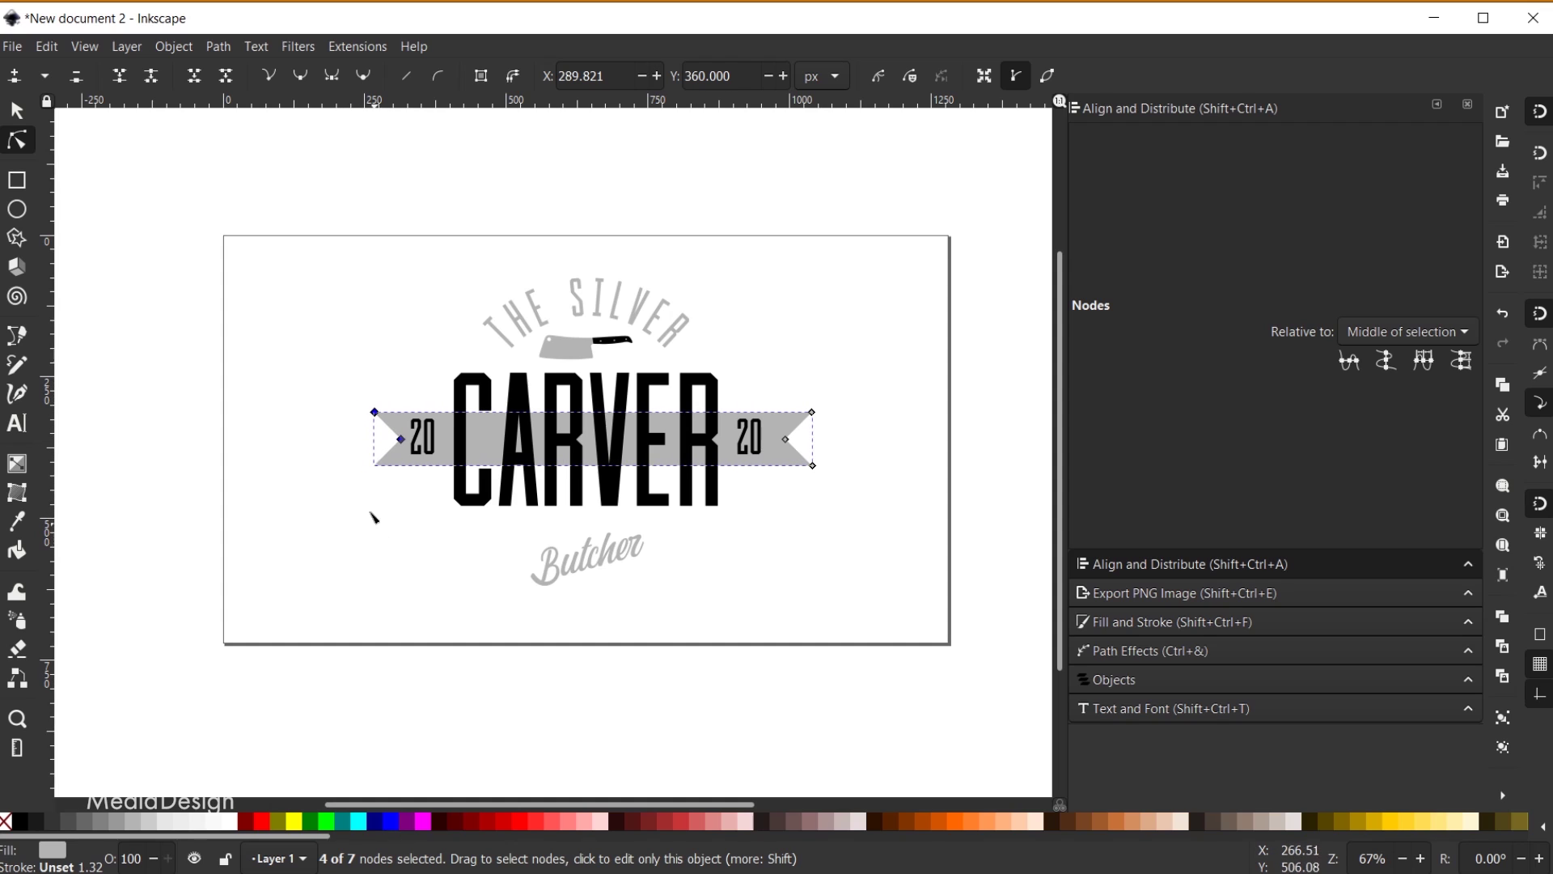
key(Right)
key(Right)
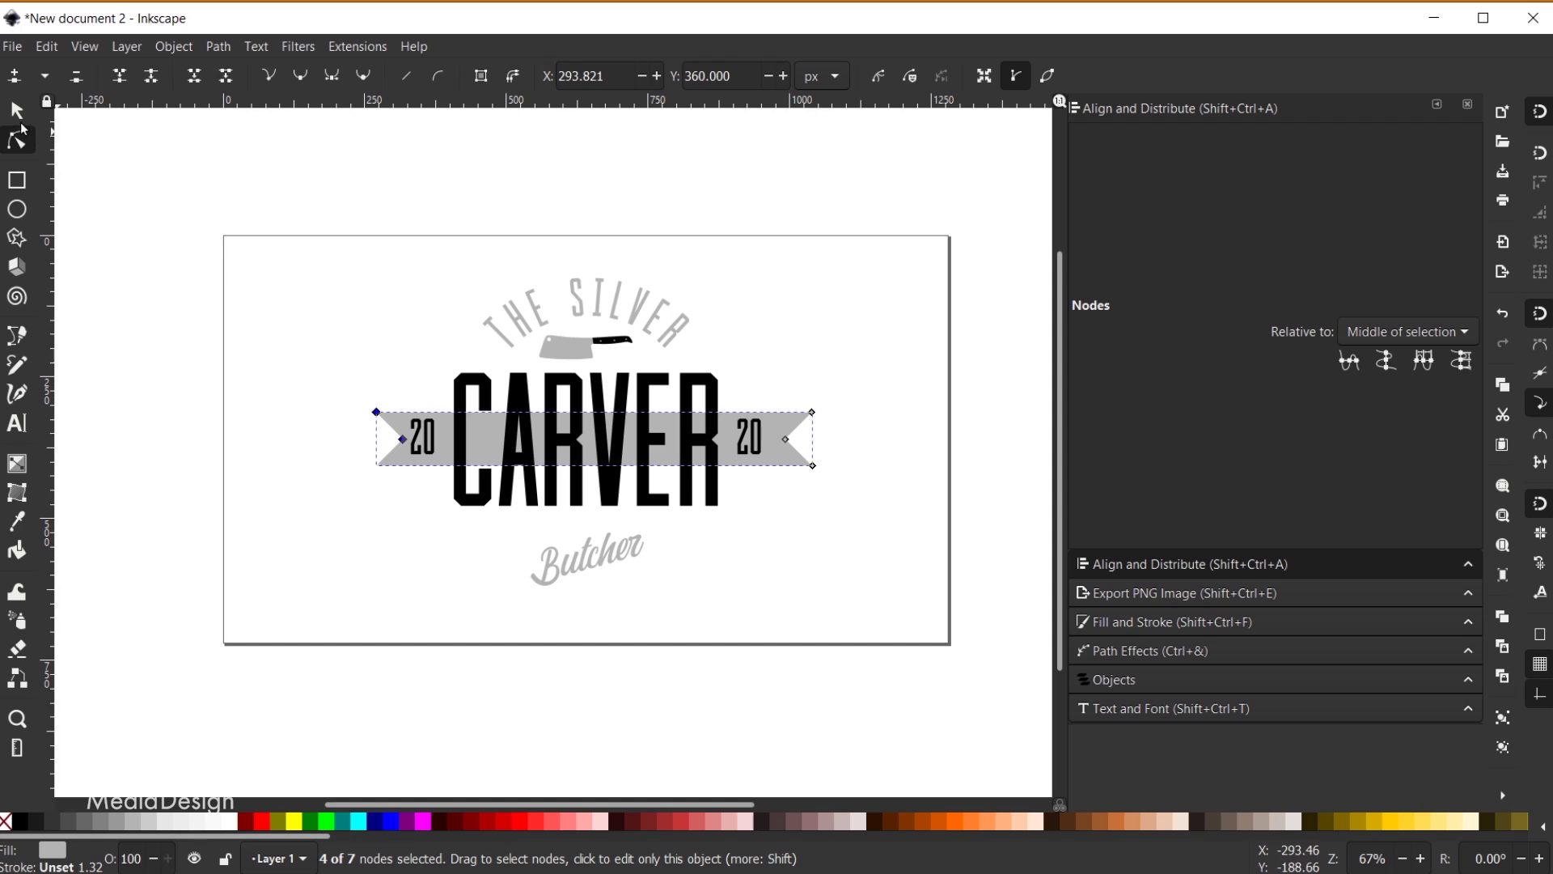
Center the shortened banner horizontally on the page
click(17, 111)
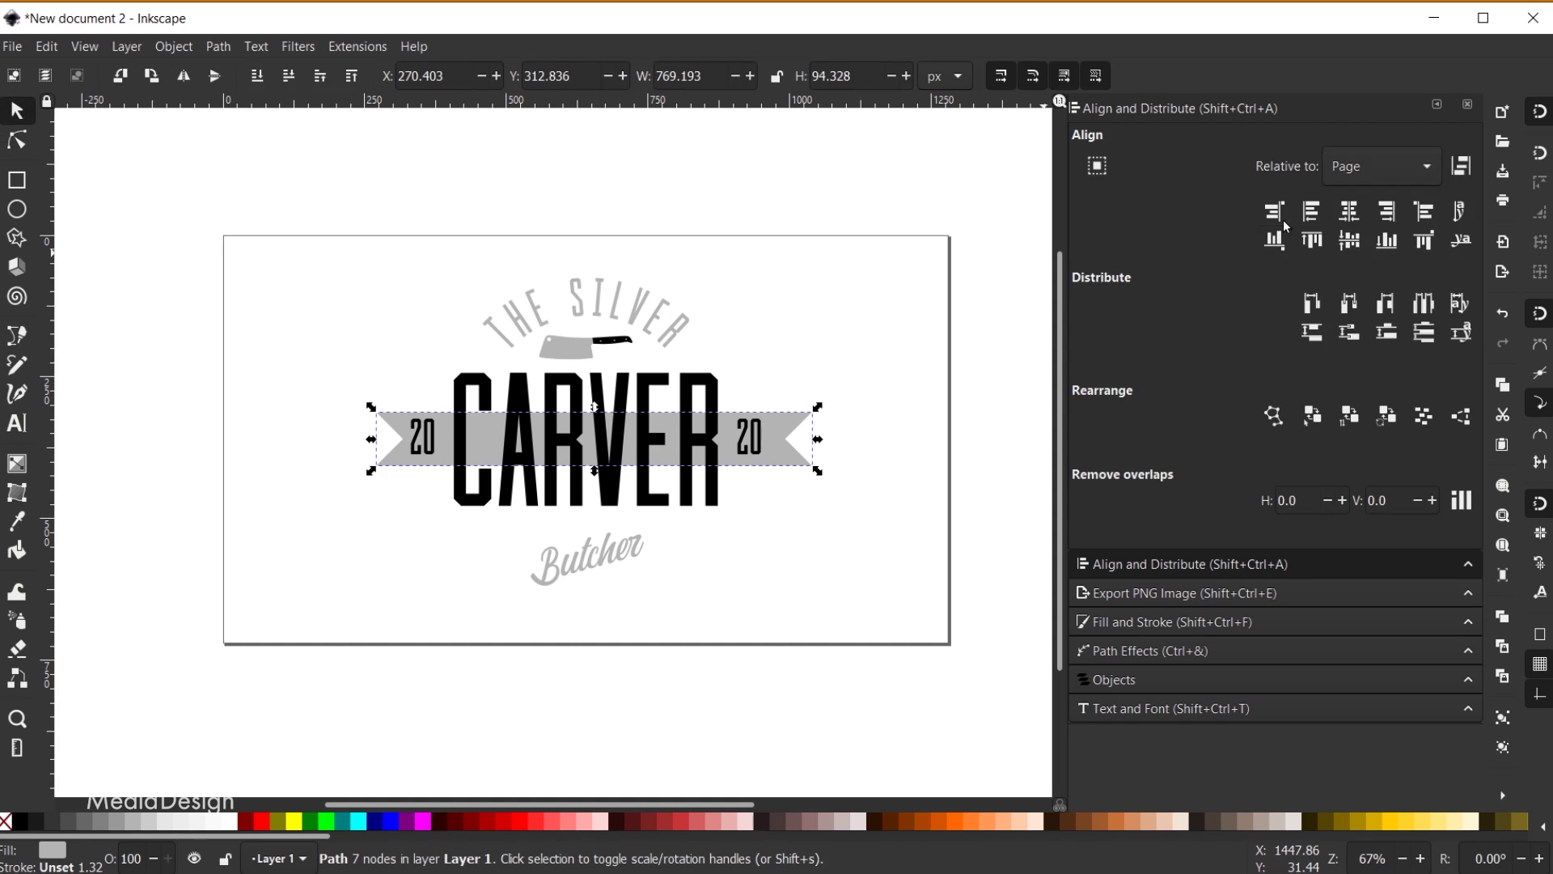
click(1355, 215)
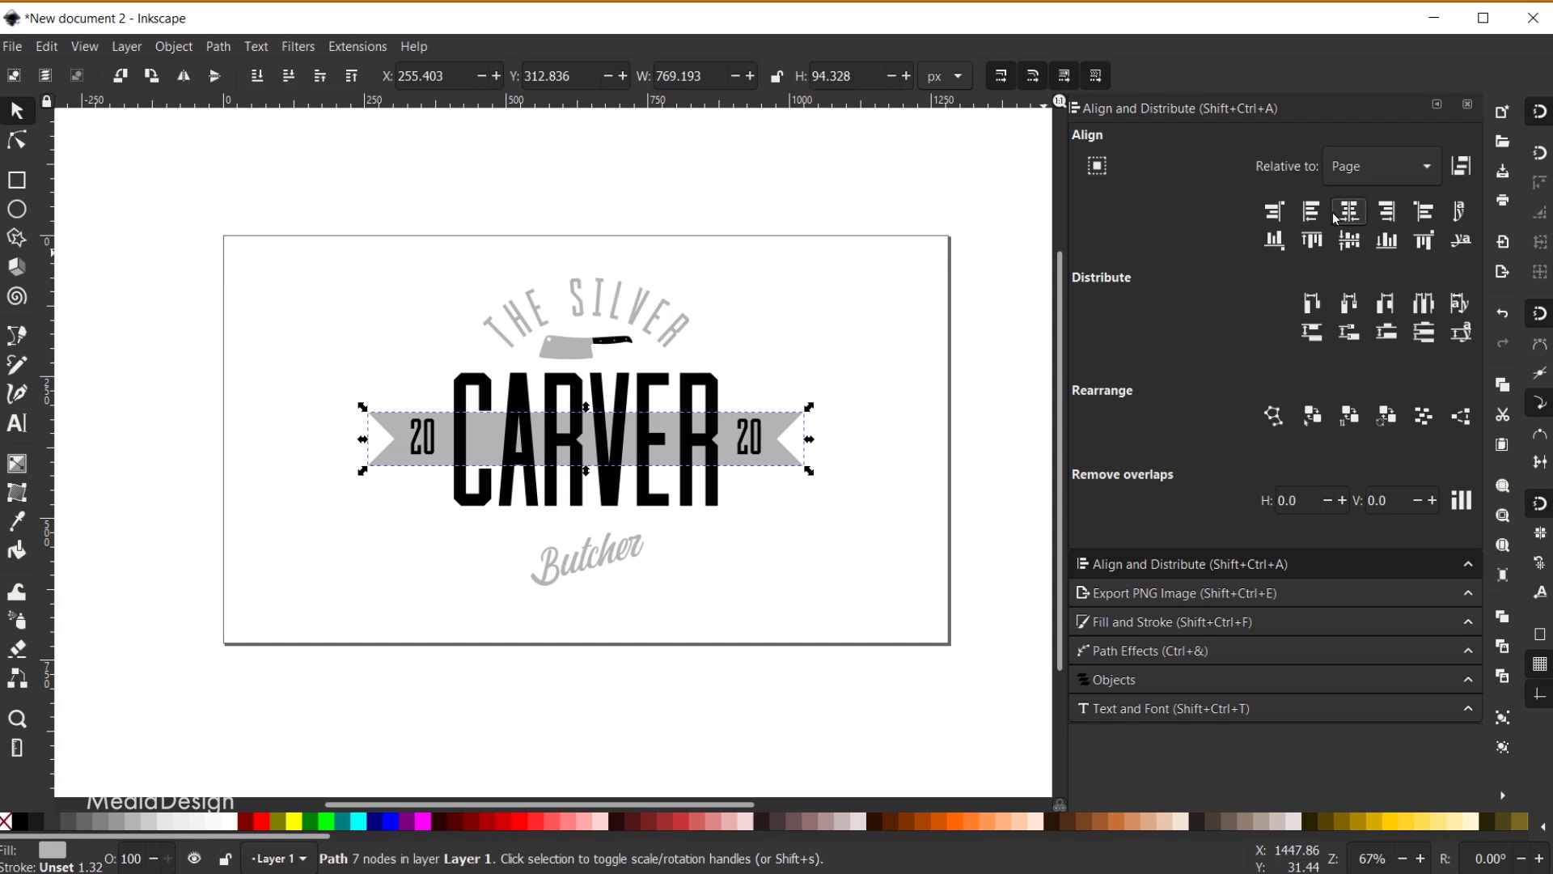
click(829, 267)
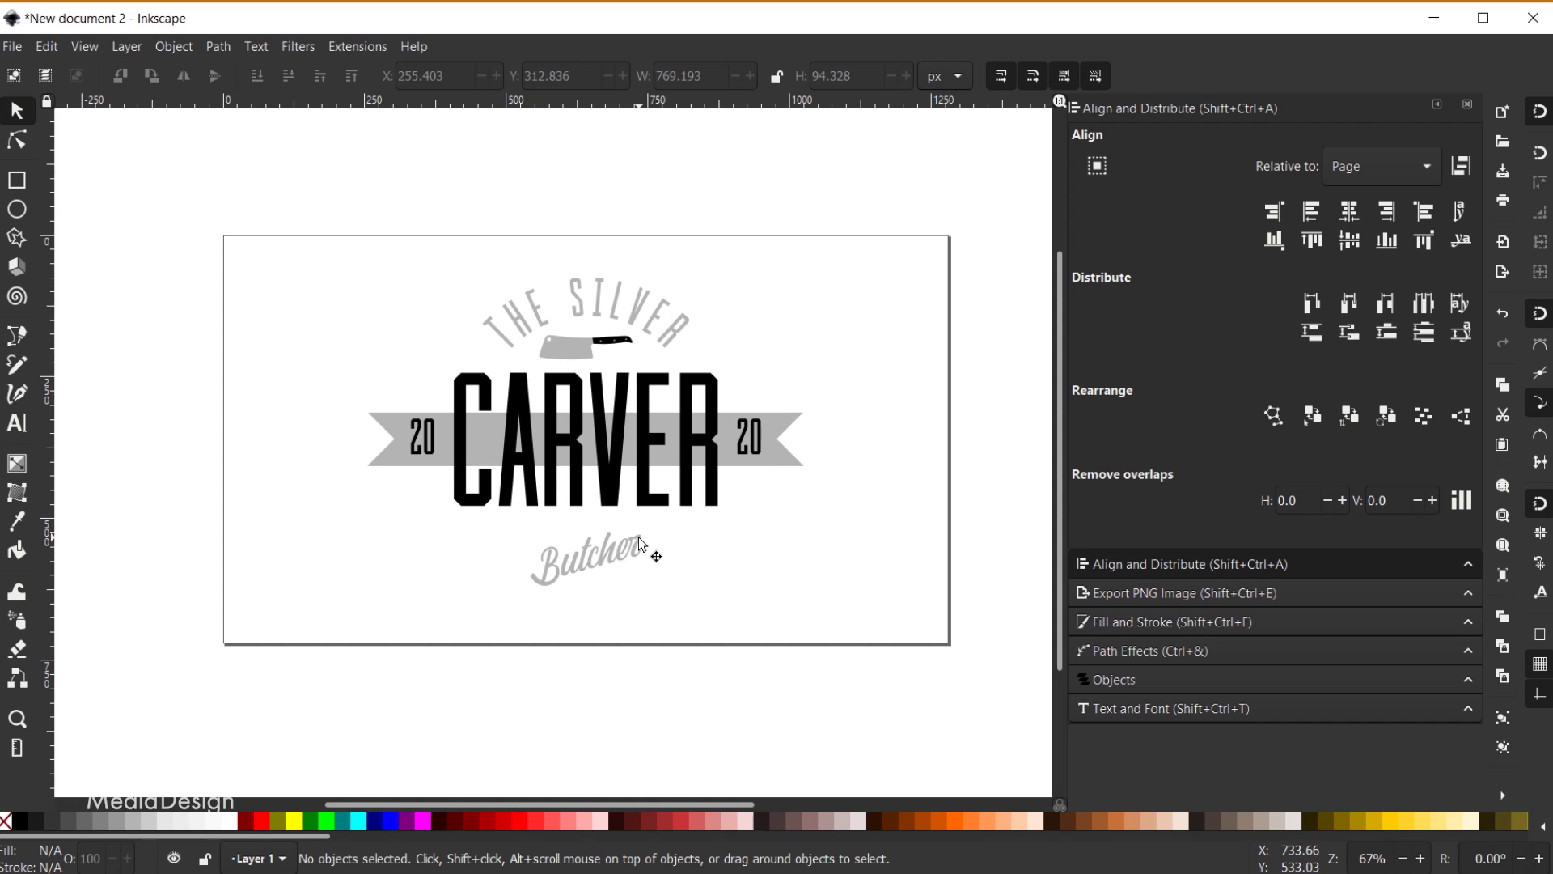
Save the document as an Inkscape SVG named Carver Logo
key(ctrl)
key(ctrl+s)
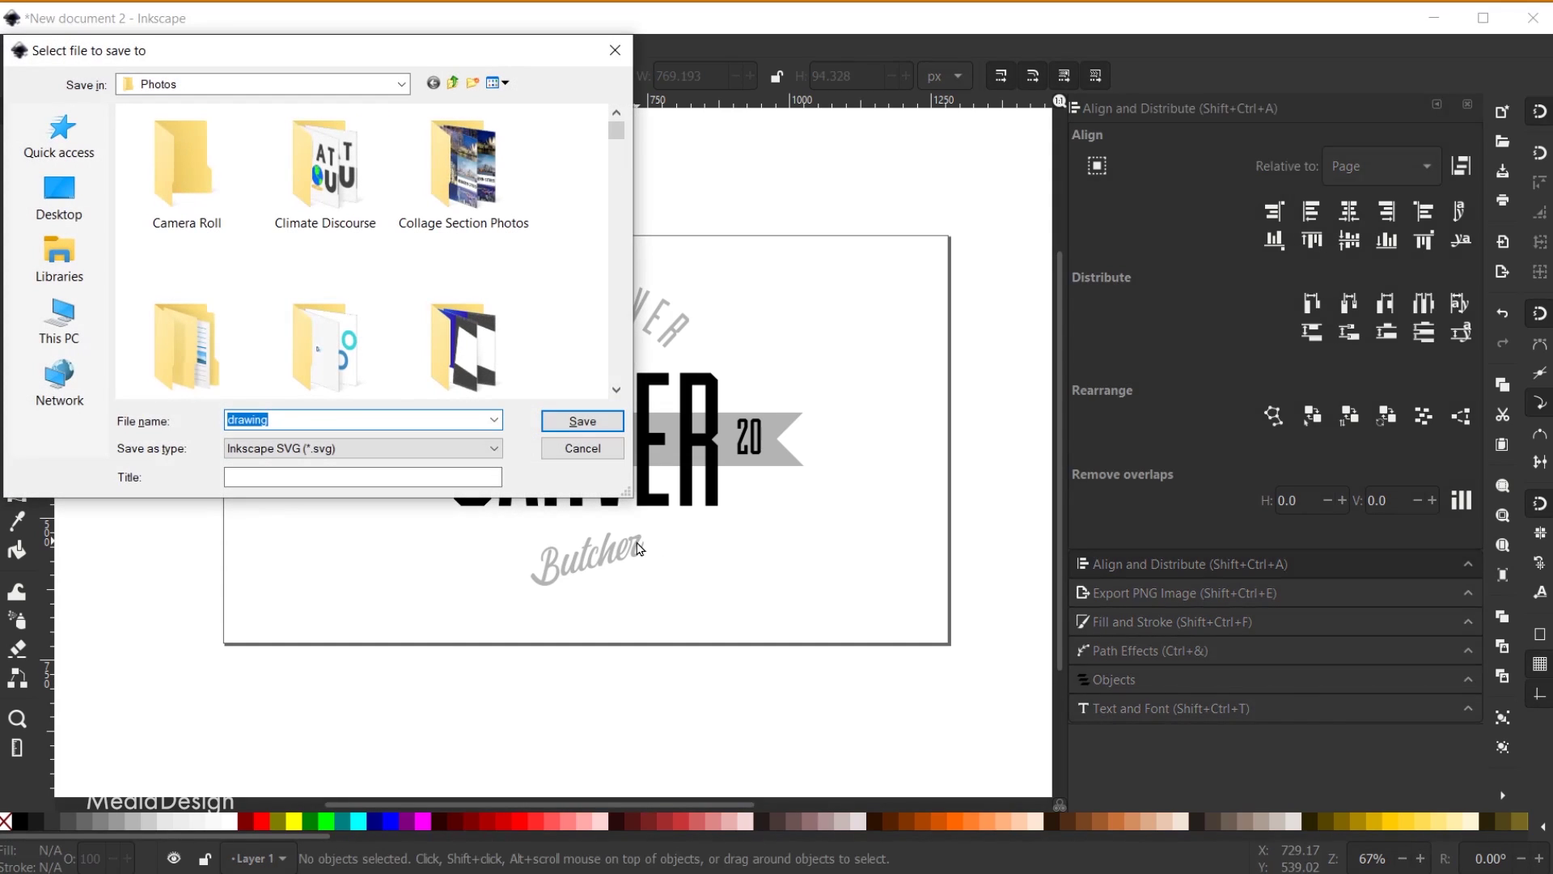
text(Carver Logo)
key(Return)
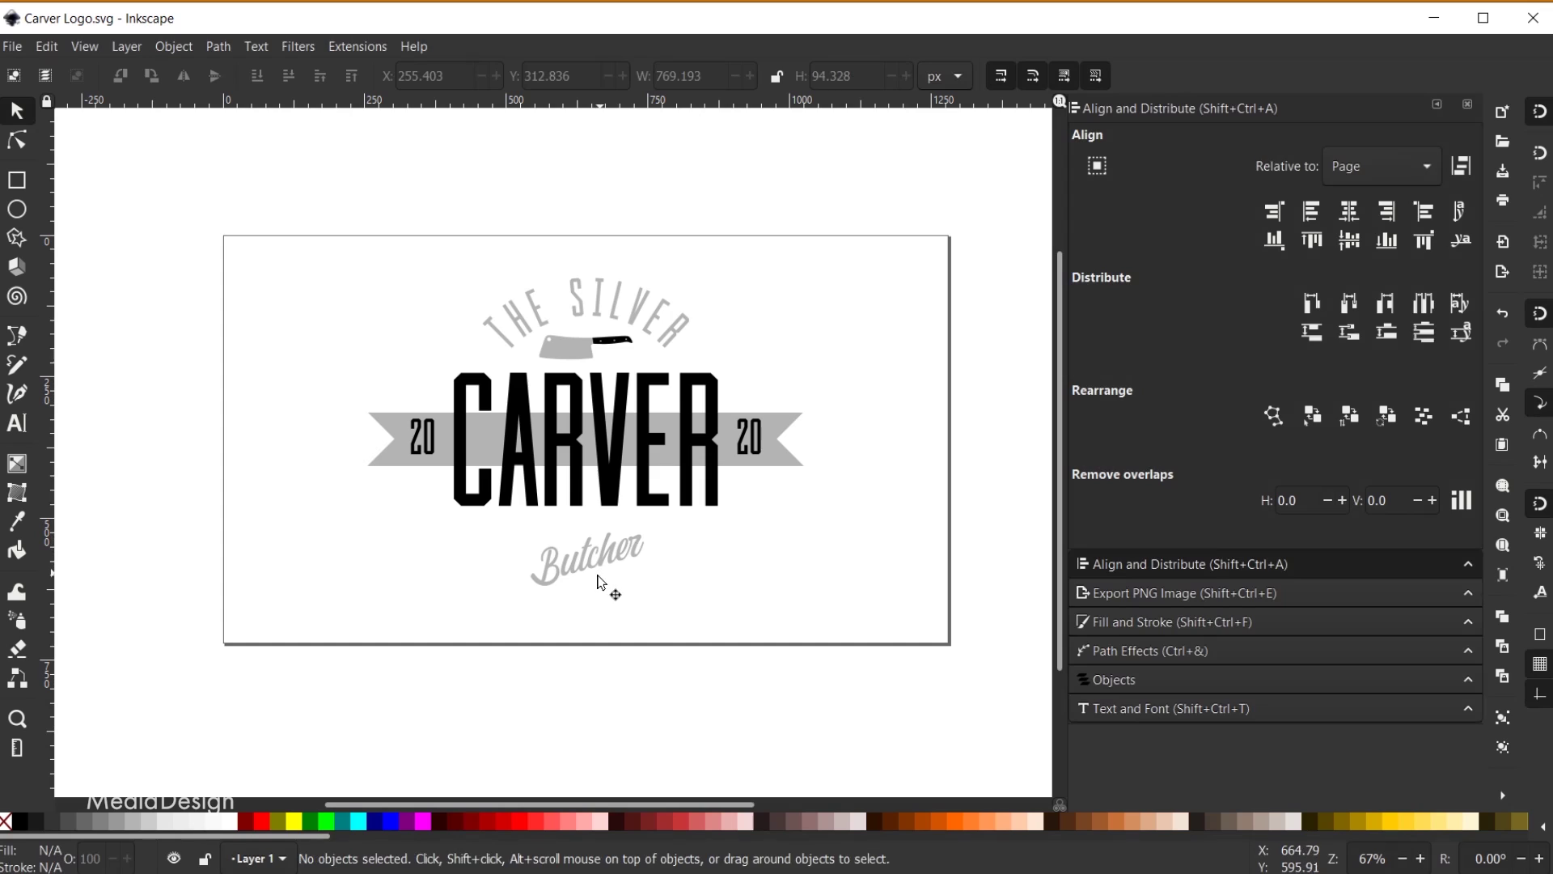
Draw a straight horizontal line about 67 px long to the left of the Butcher text
ctrl+scroll(601, 579, up, 1)
ctrl+scroll(600, 579, up, 1)
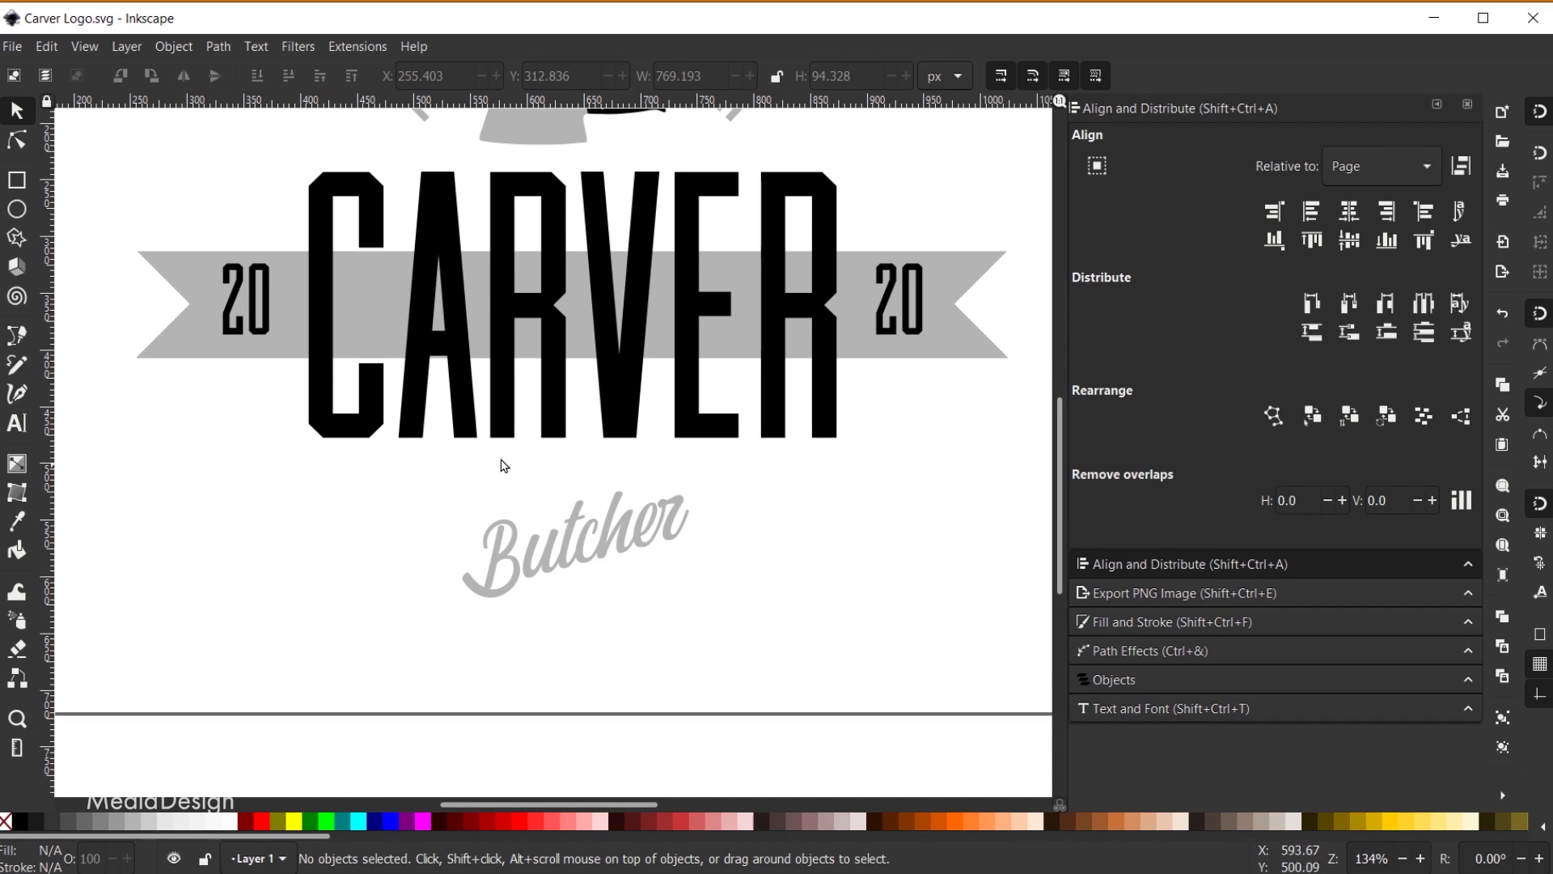
click(17, 339)
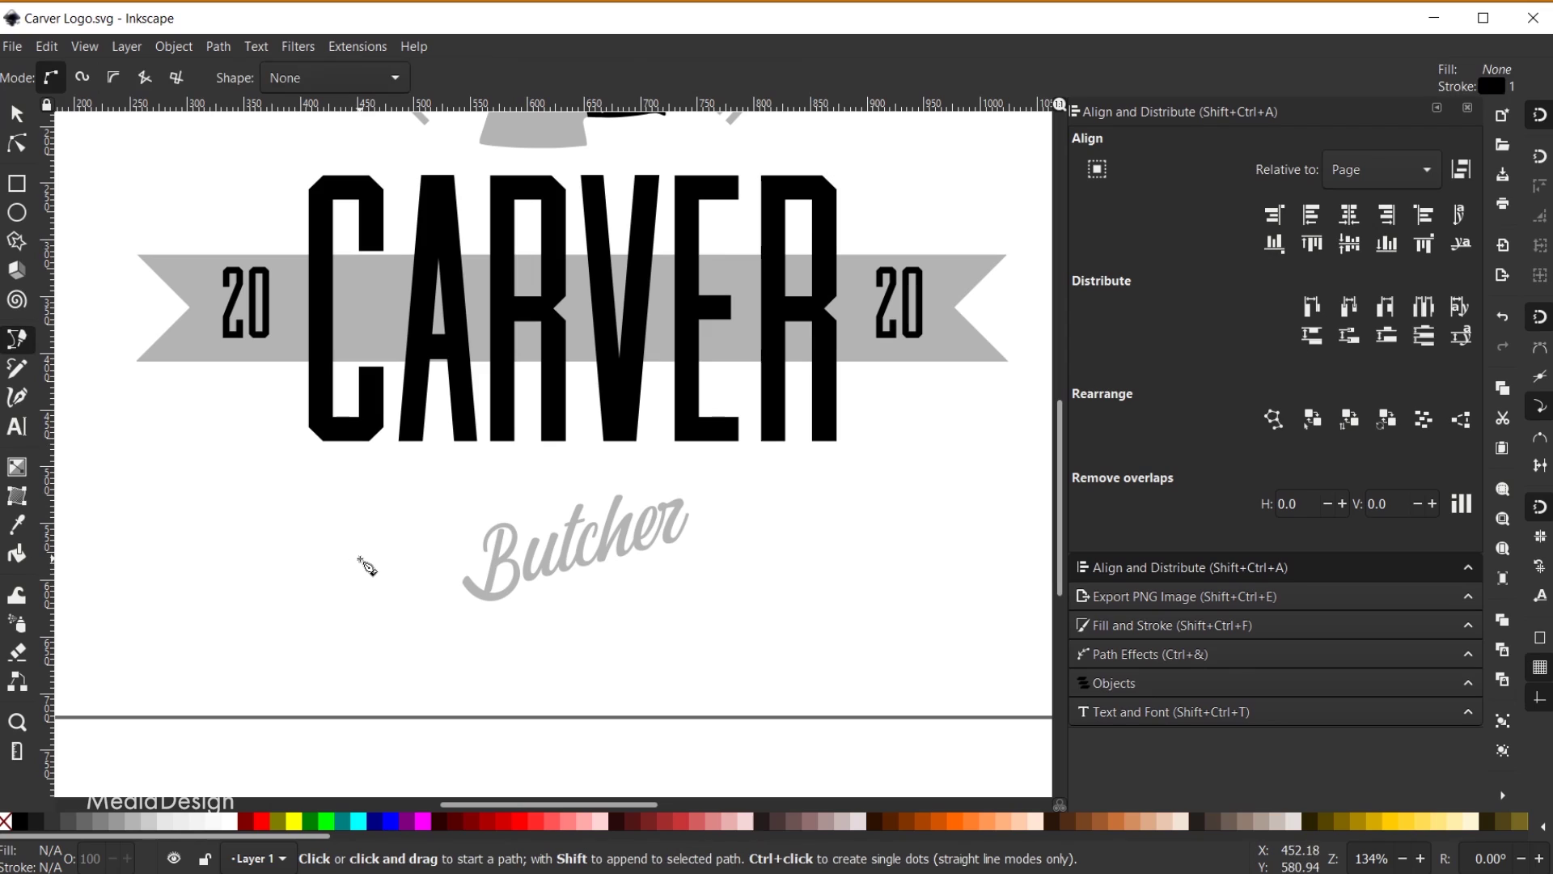
click(360, 558)
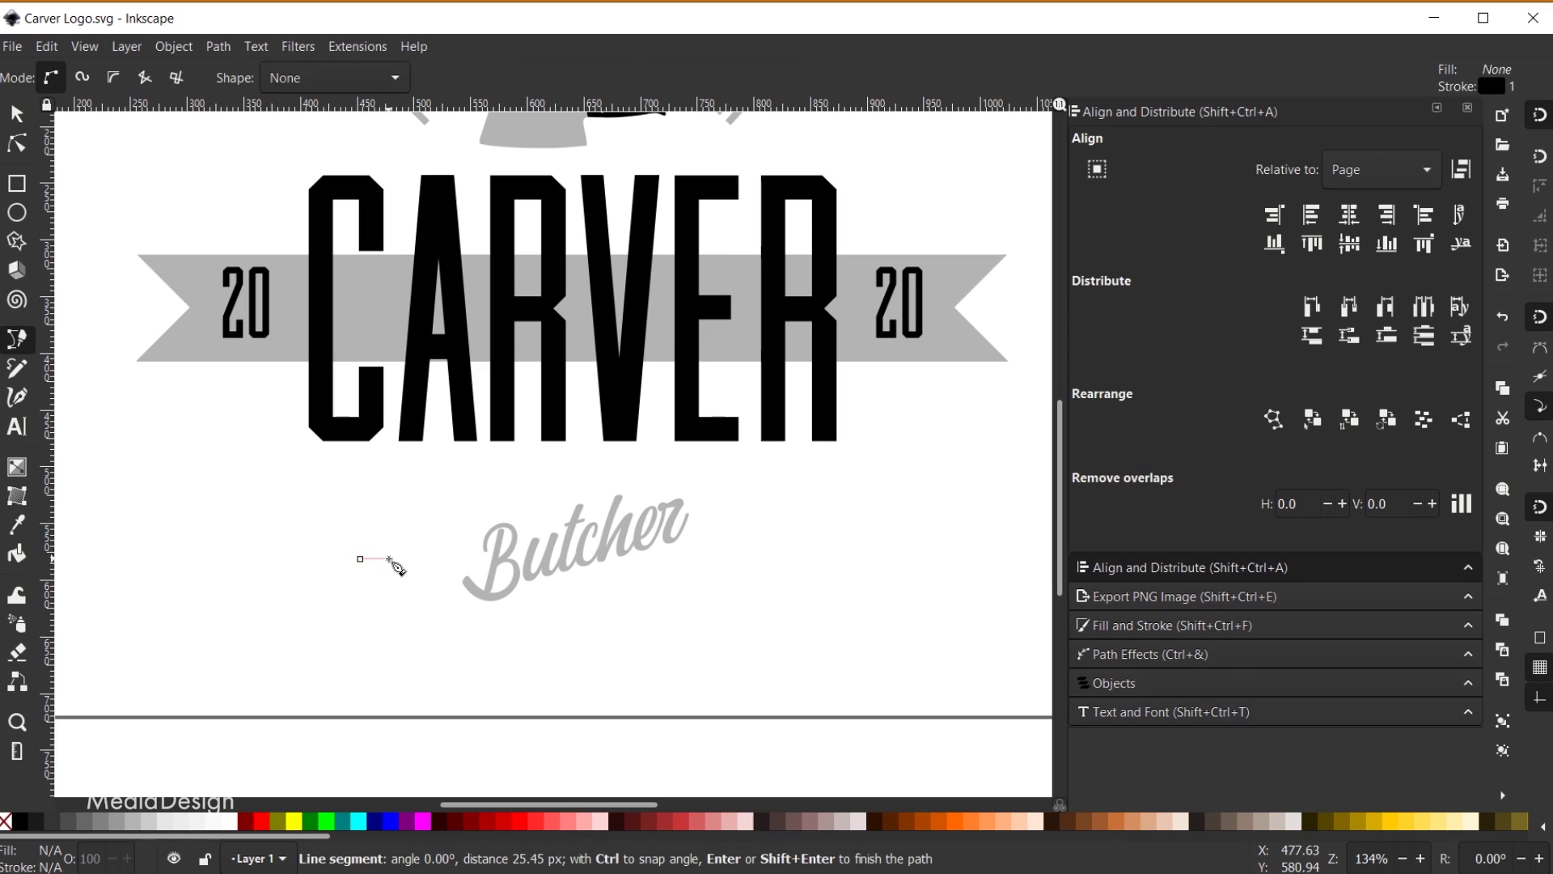
click(437, 558)
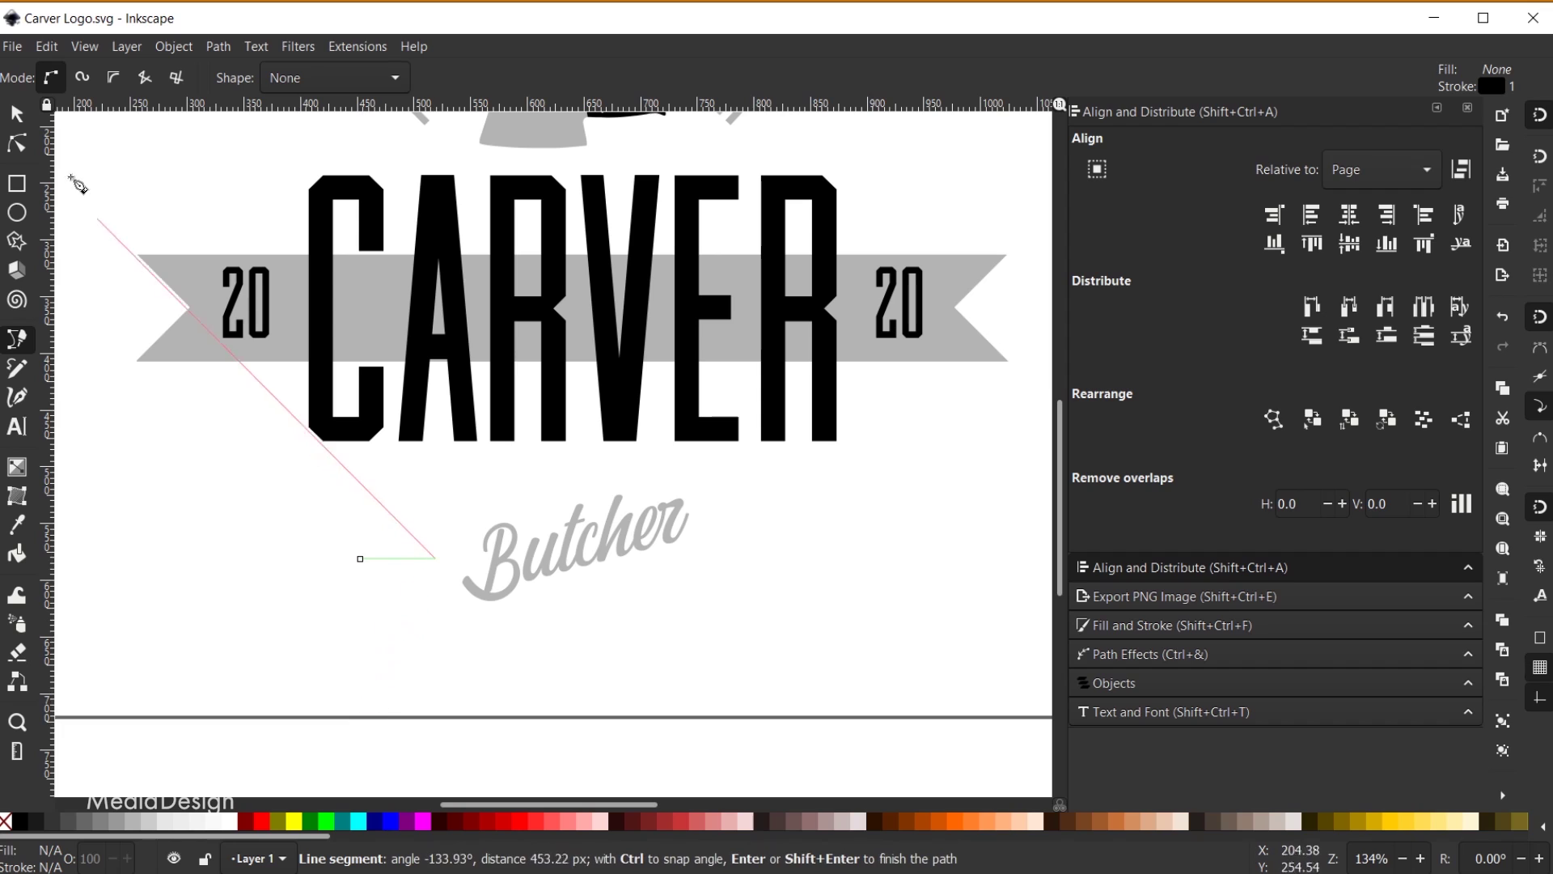
click(16, 113)
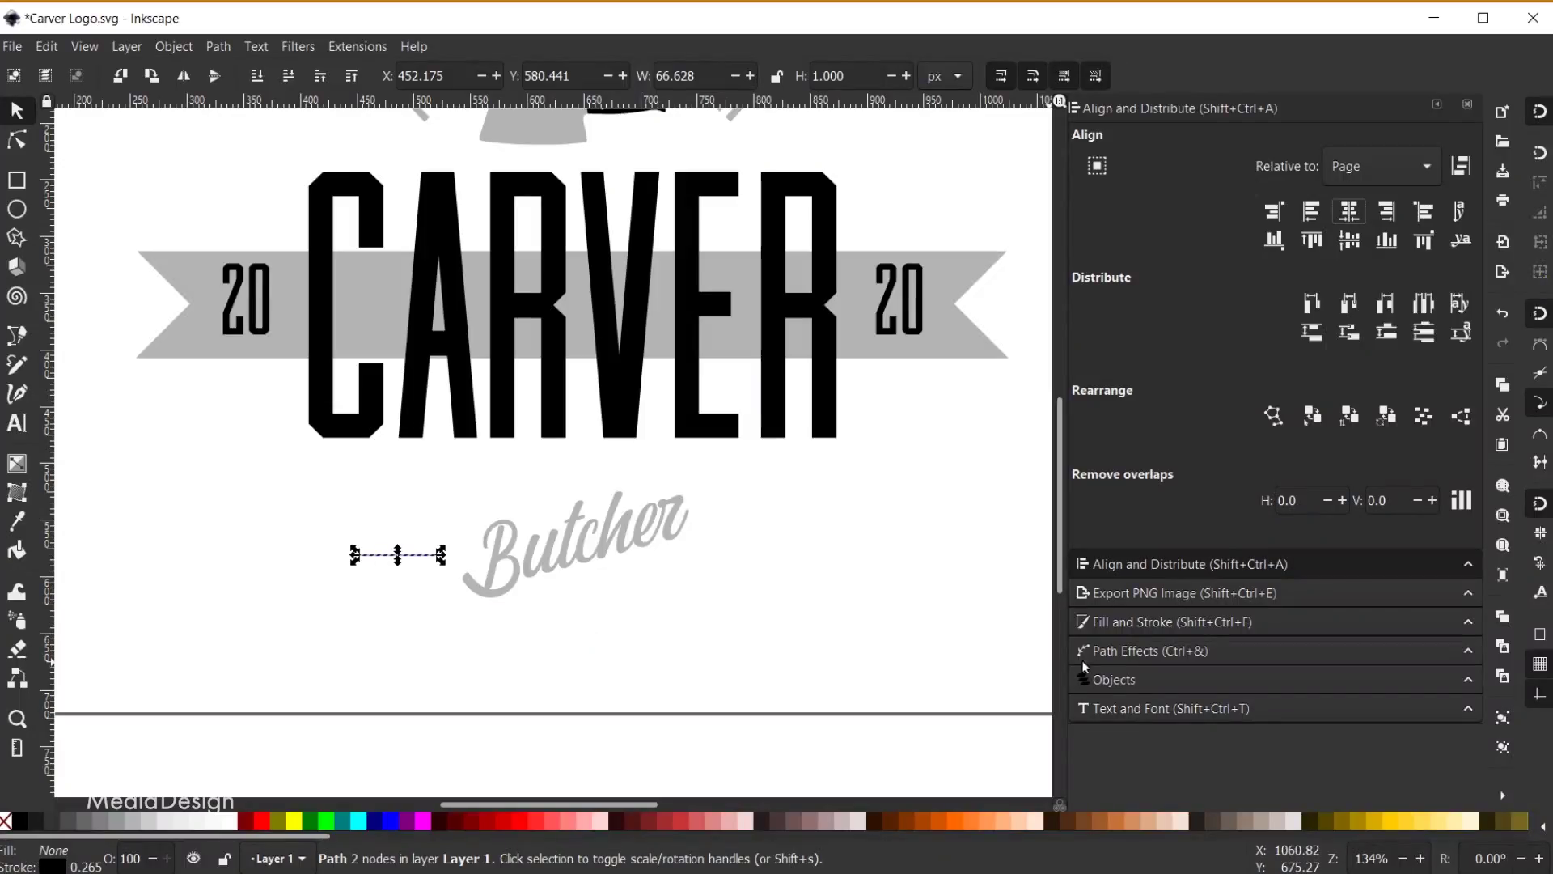
Apply the Taper stroke live path effect to the short horizontal line
click(1130, 649)
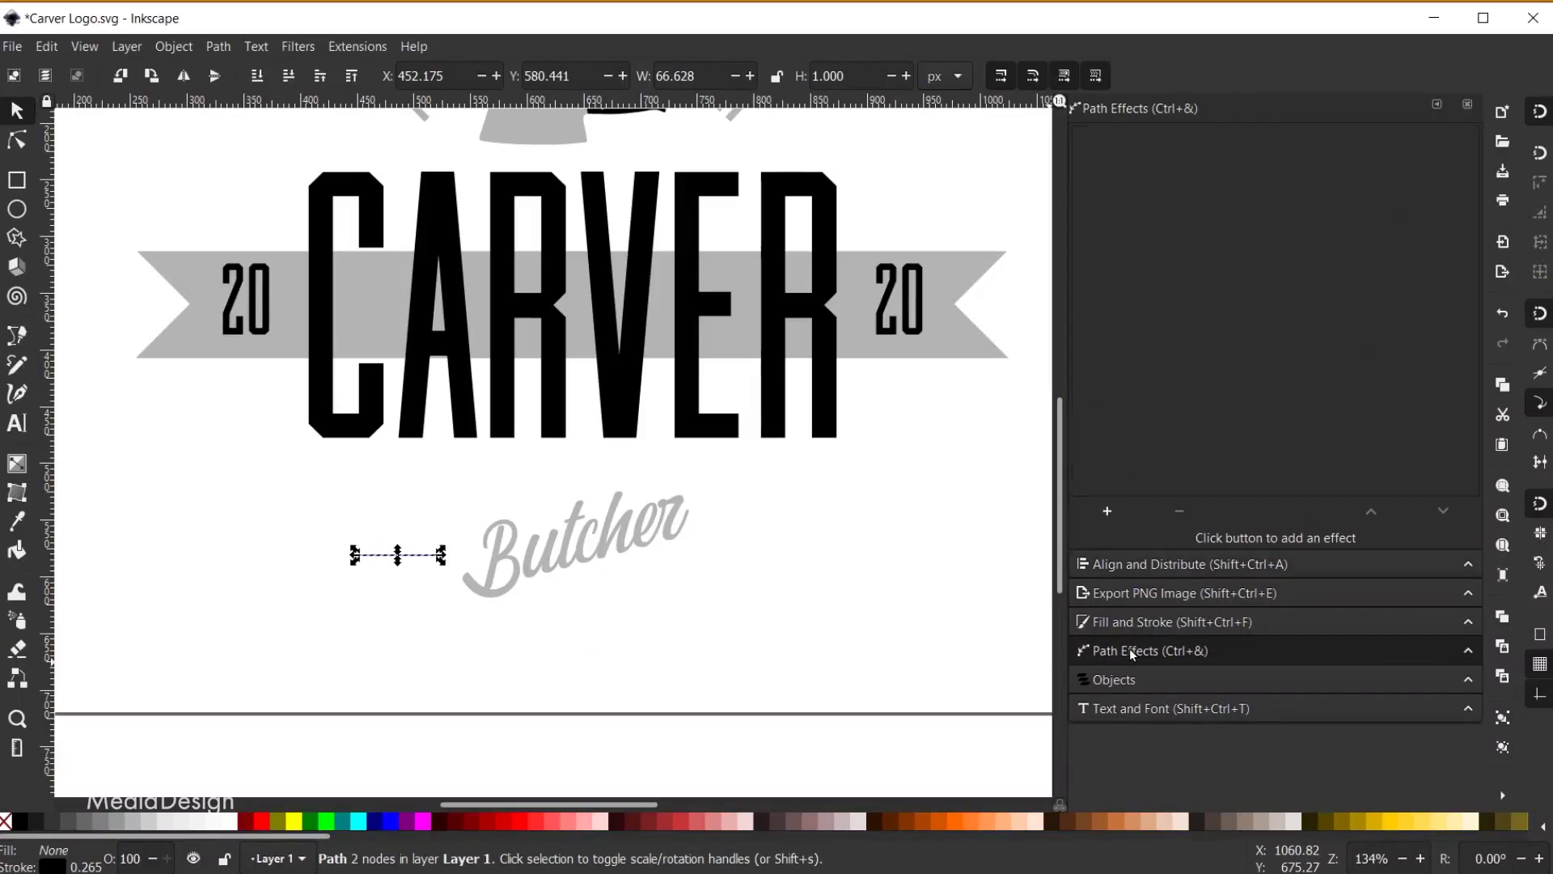
click(219, 46)
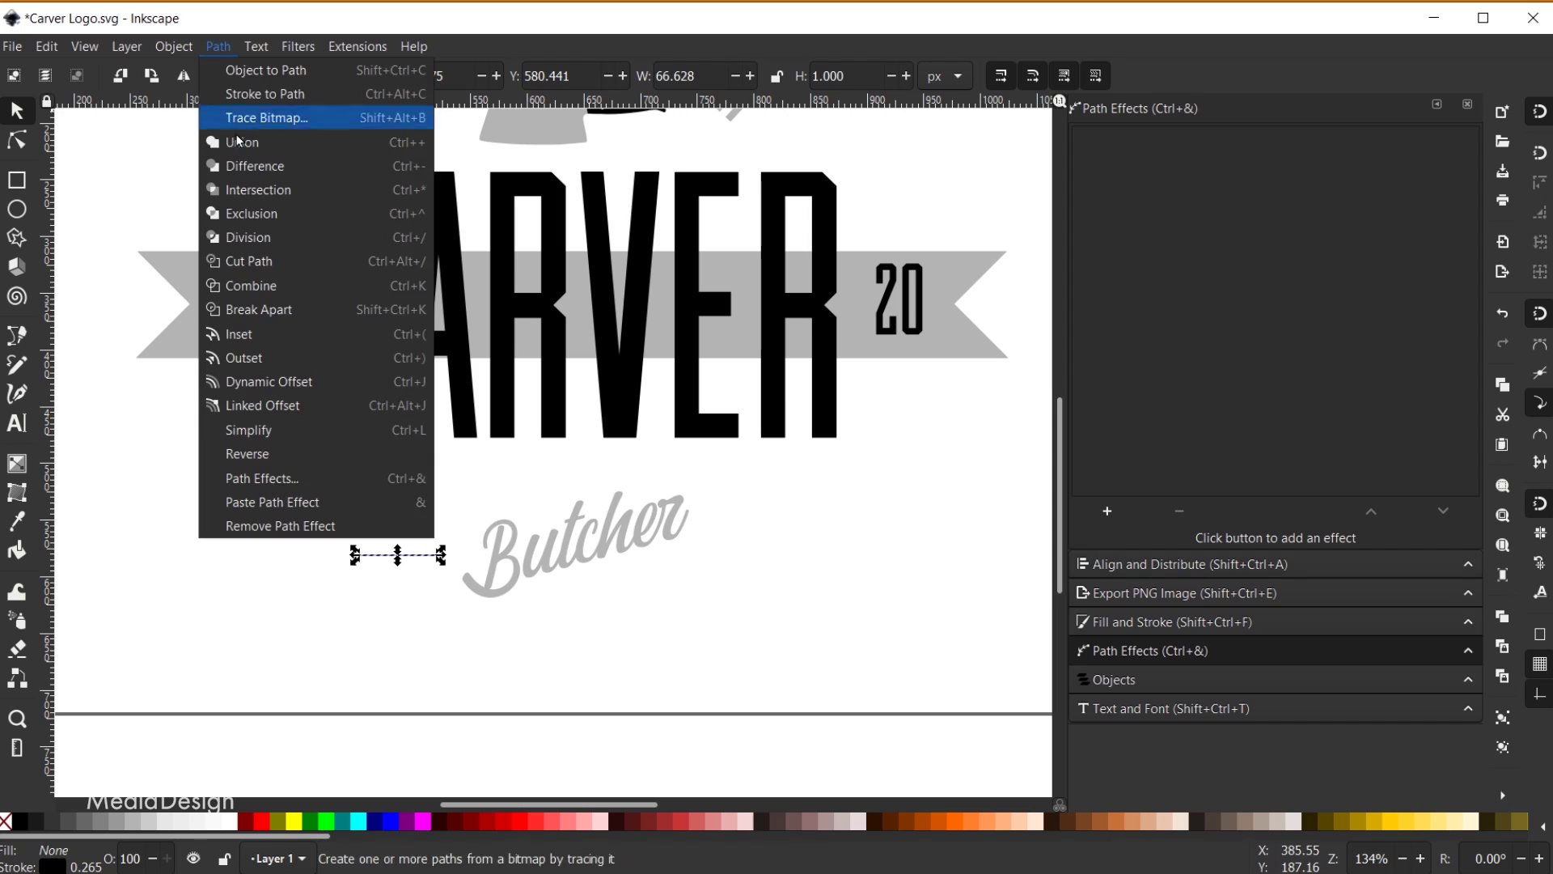
click(247, 454)
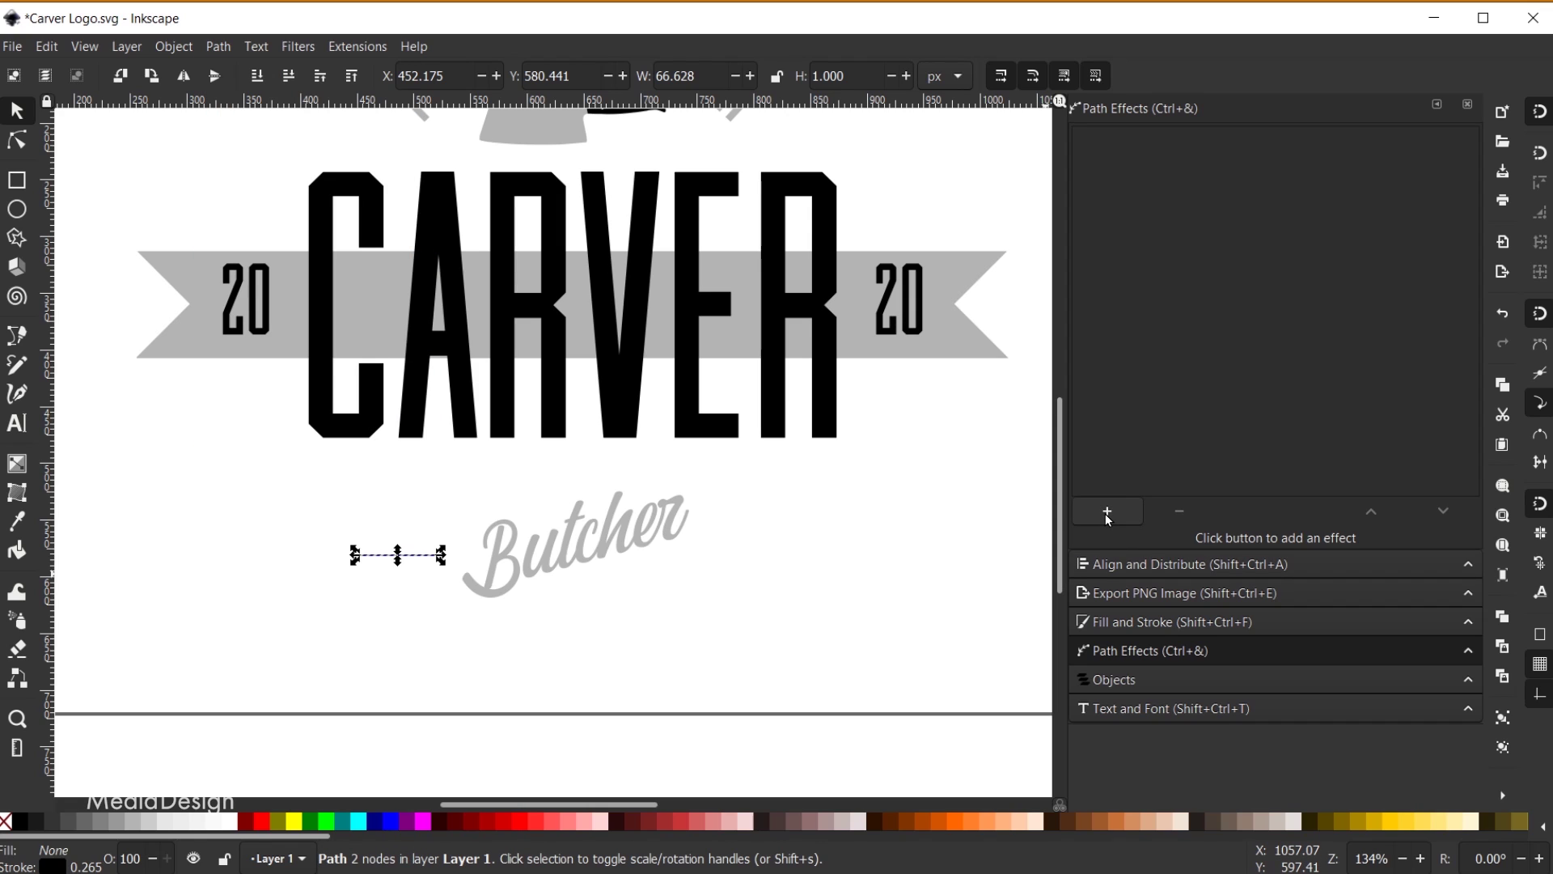
click(1107, 512)
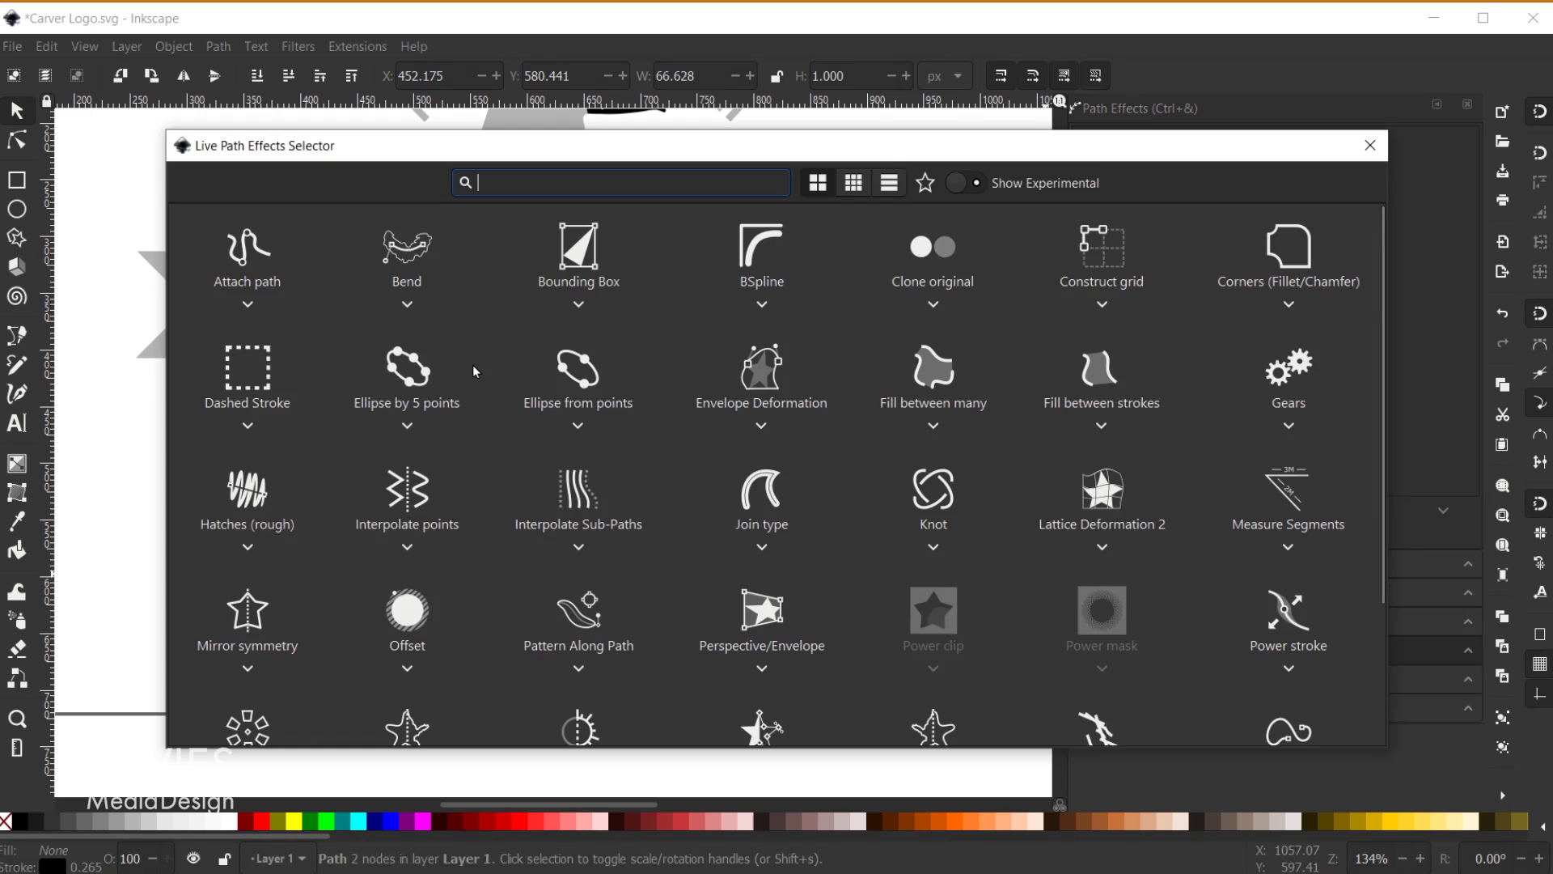
scroll(467, 353, down, 3)
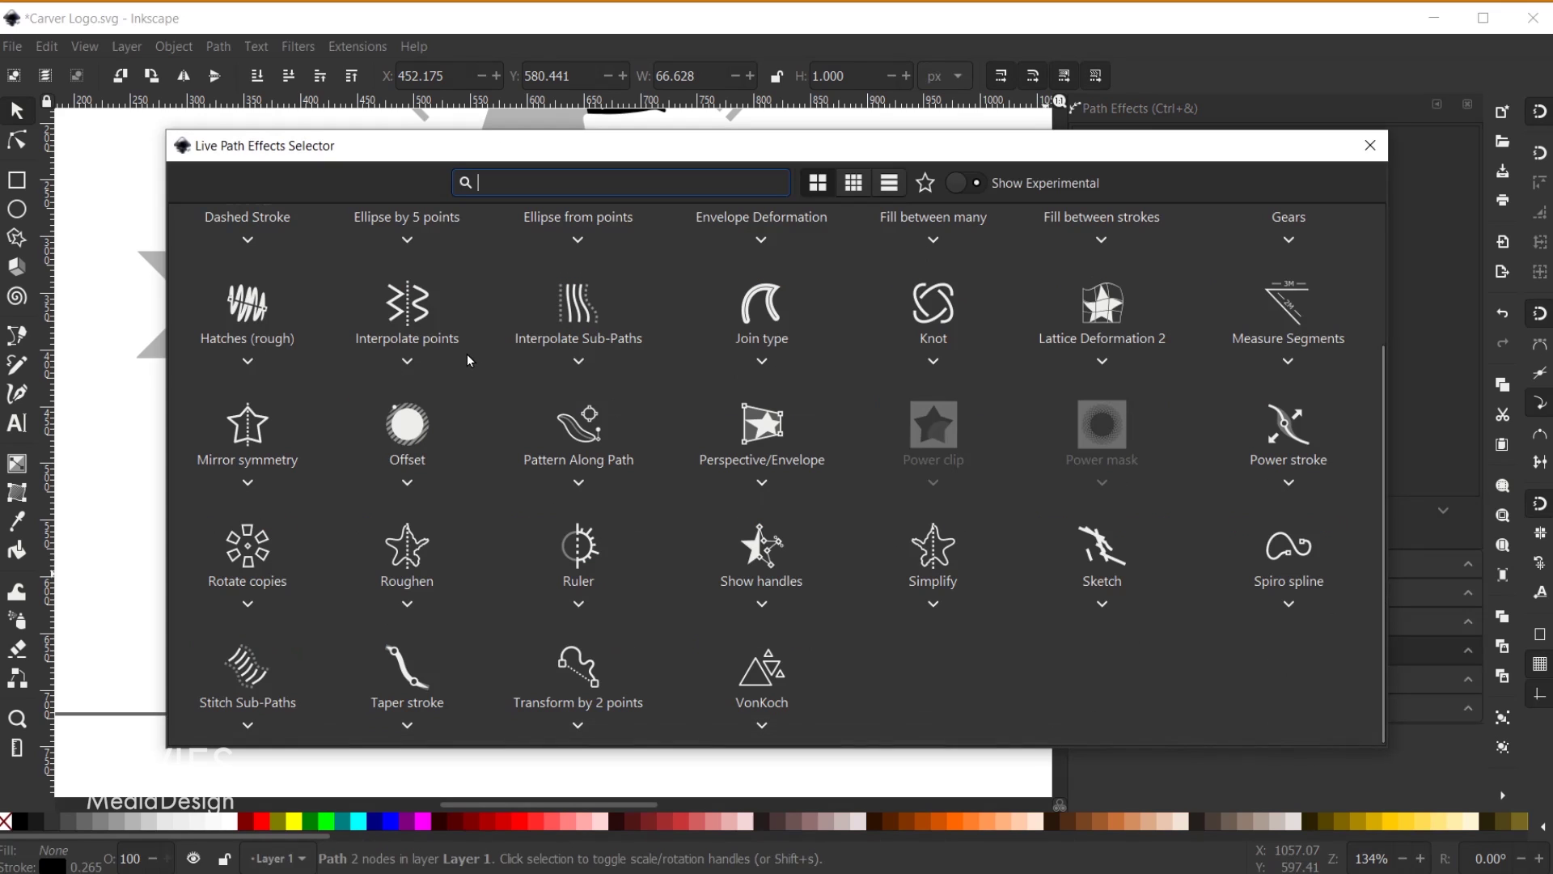
click(407, 670)
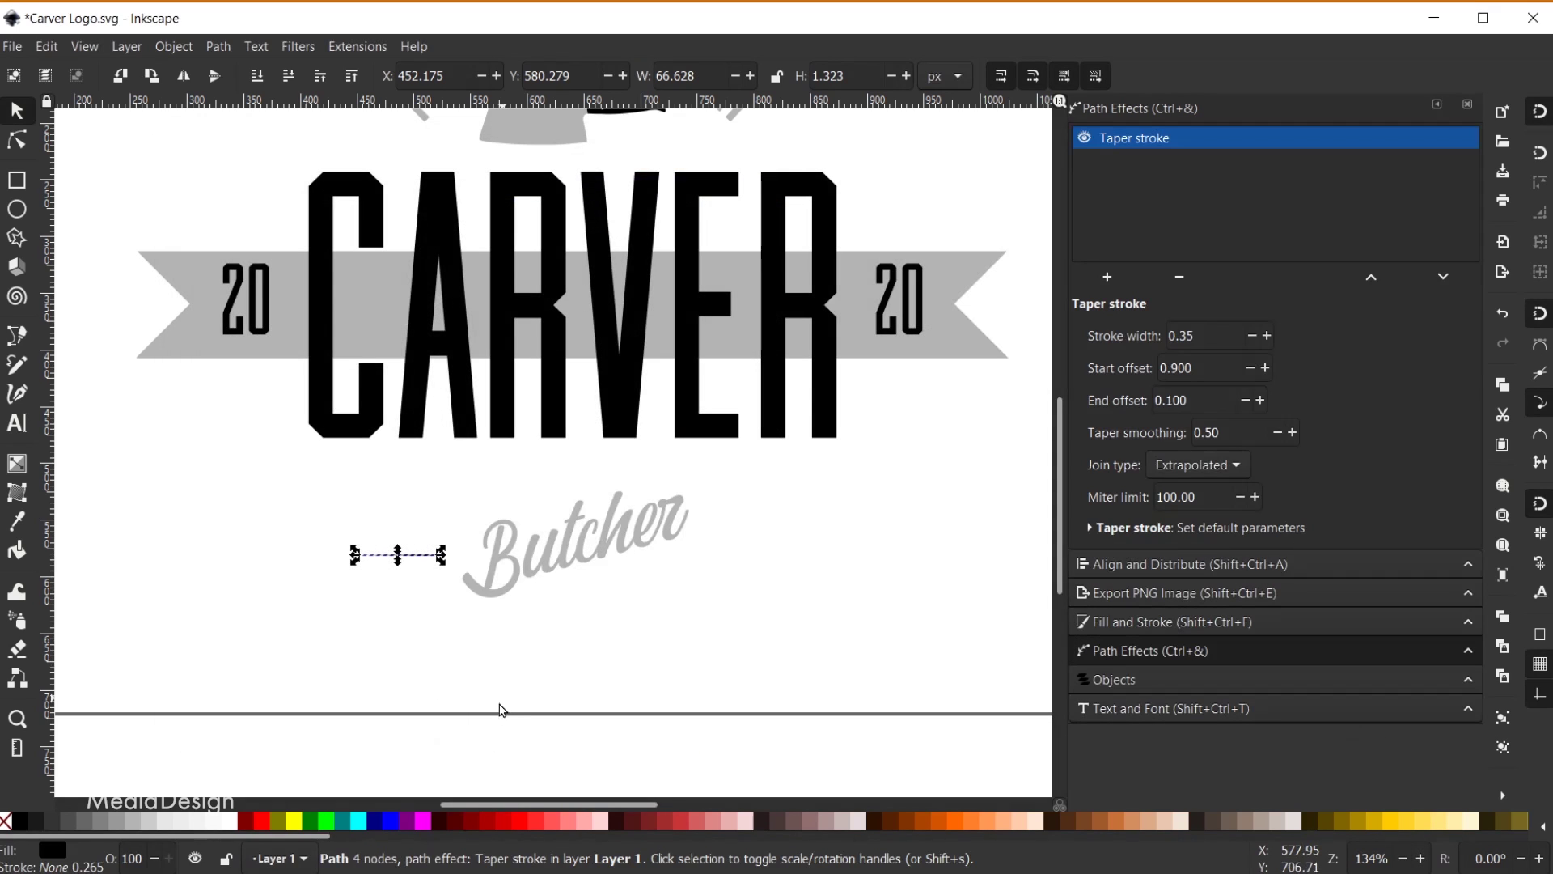
Set the Taper stroke effect's stroke width to 1
ctrl+scroll(381, 577, up, 4)
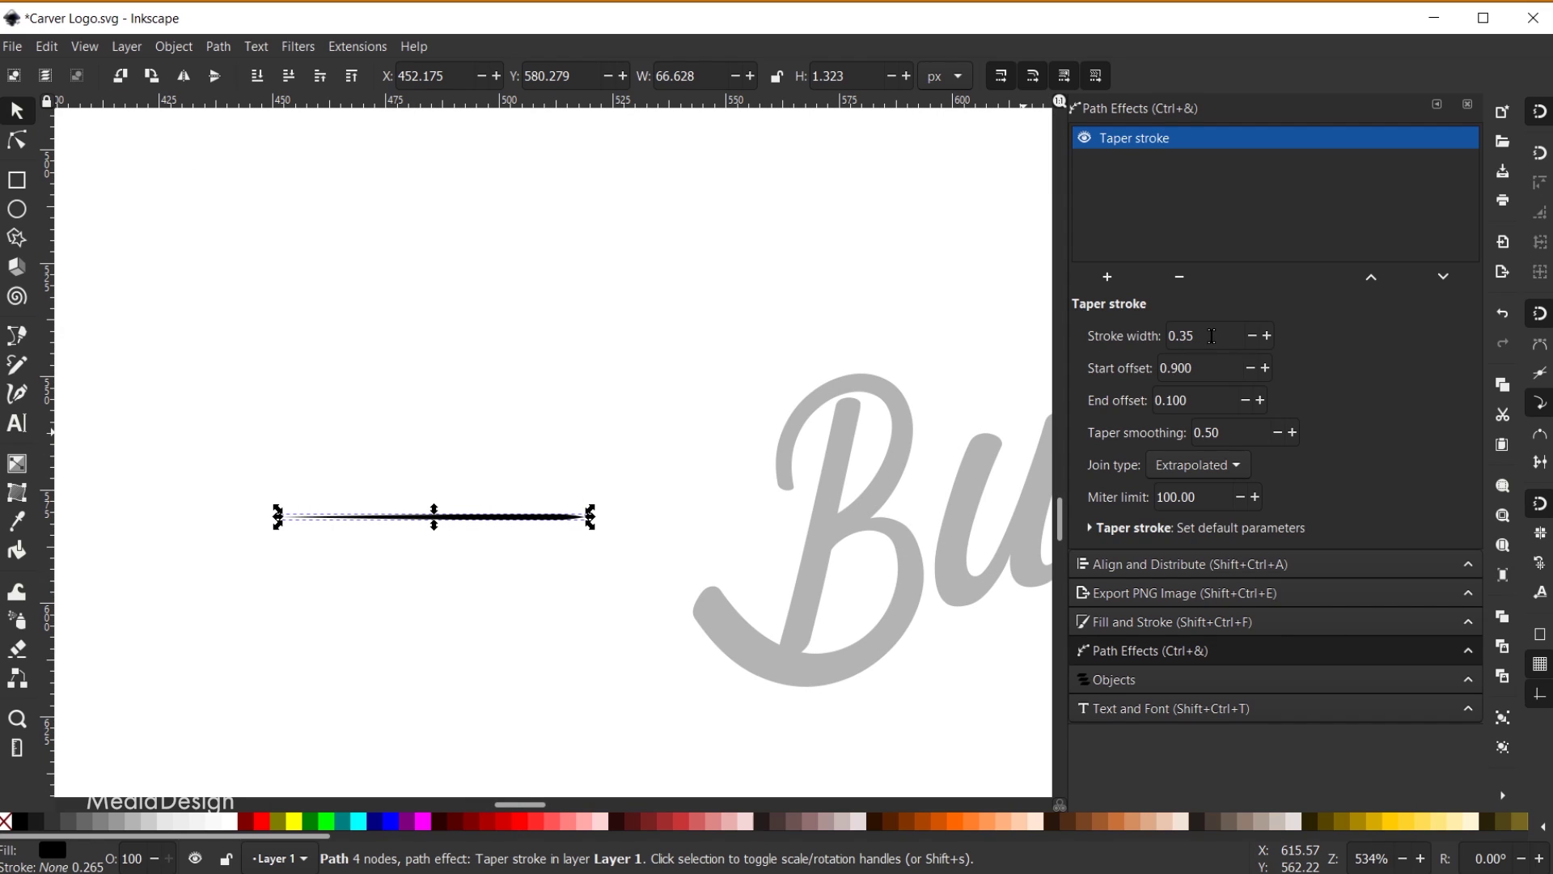
text(1)
key(Tab)
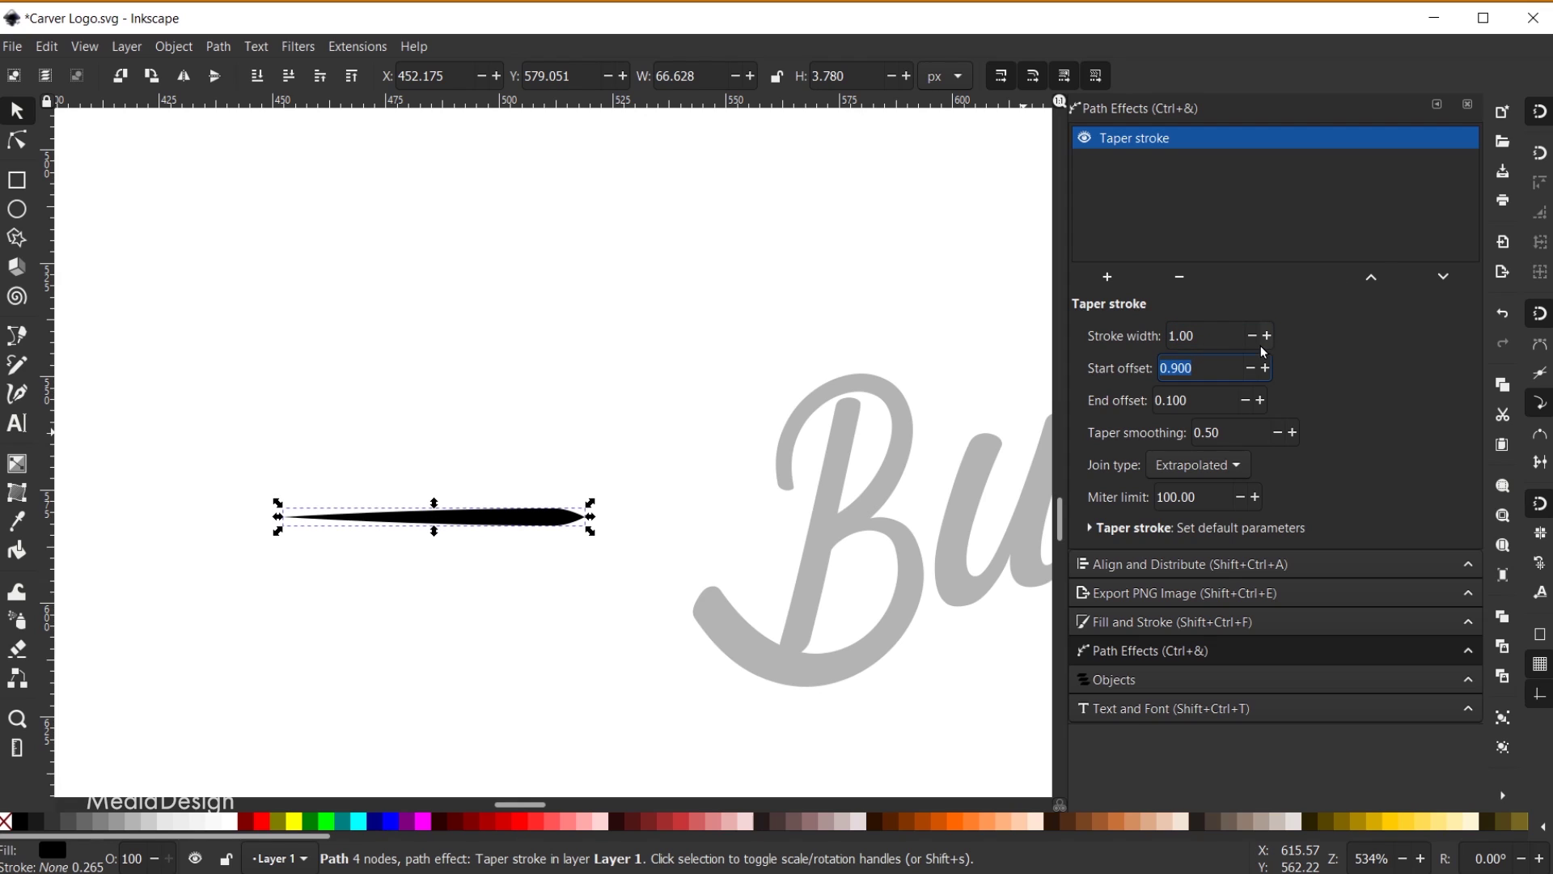
scroll(856, 617, down, 3)
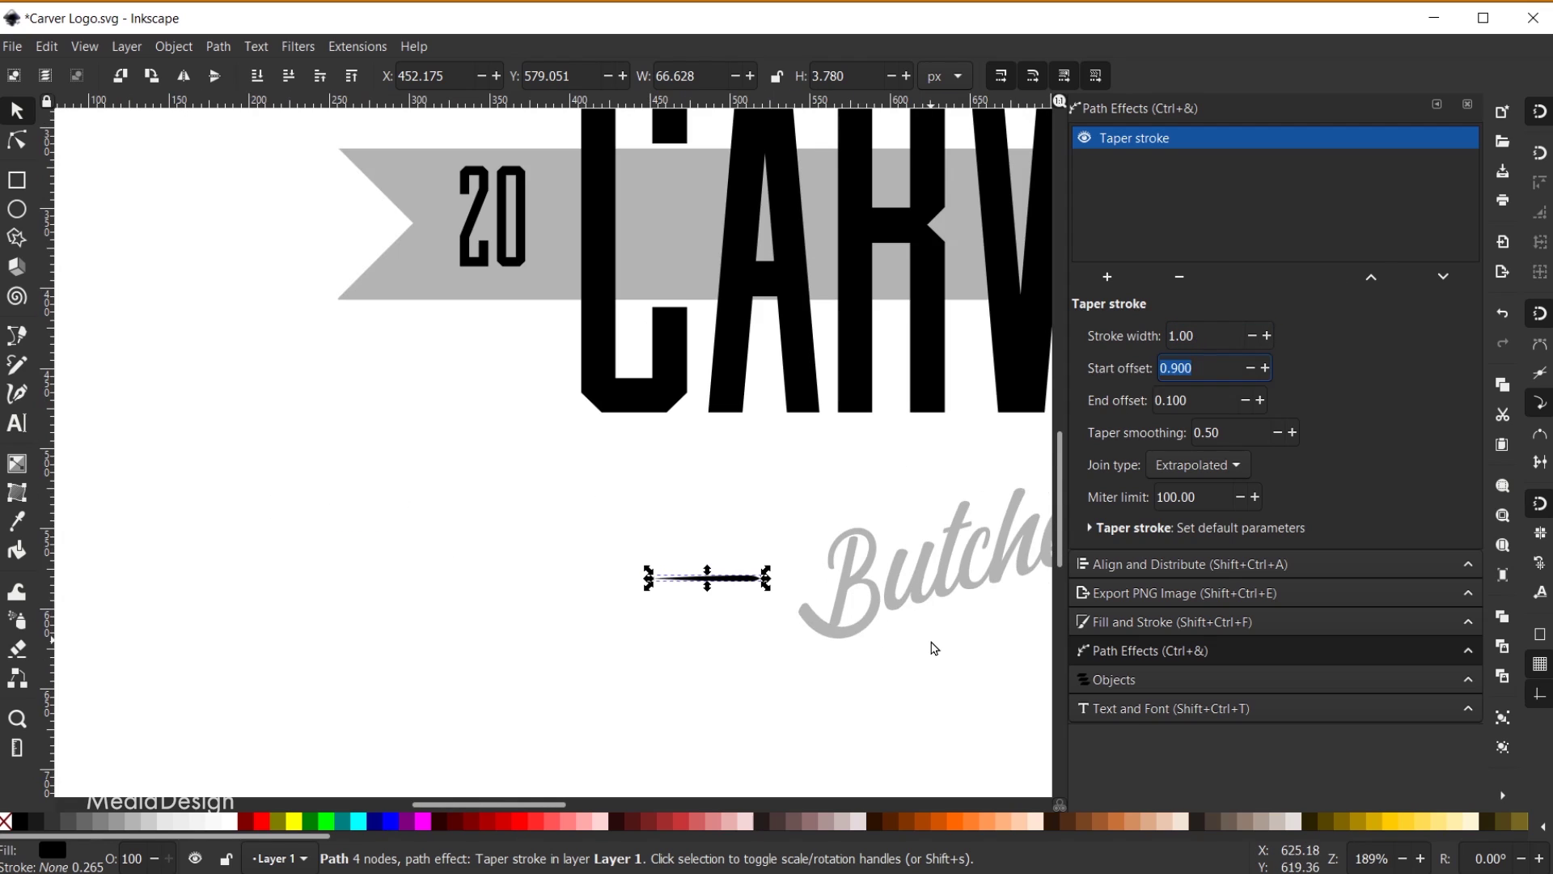
scroll(923, 639, up, 2)
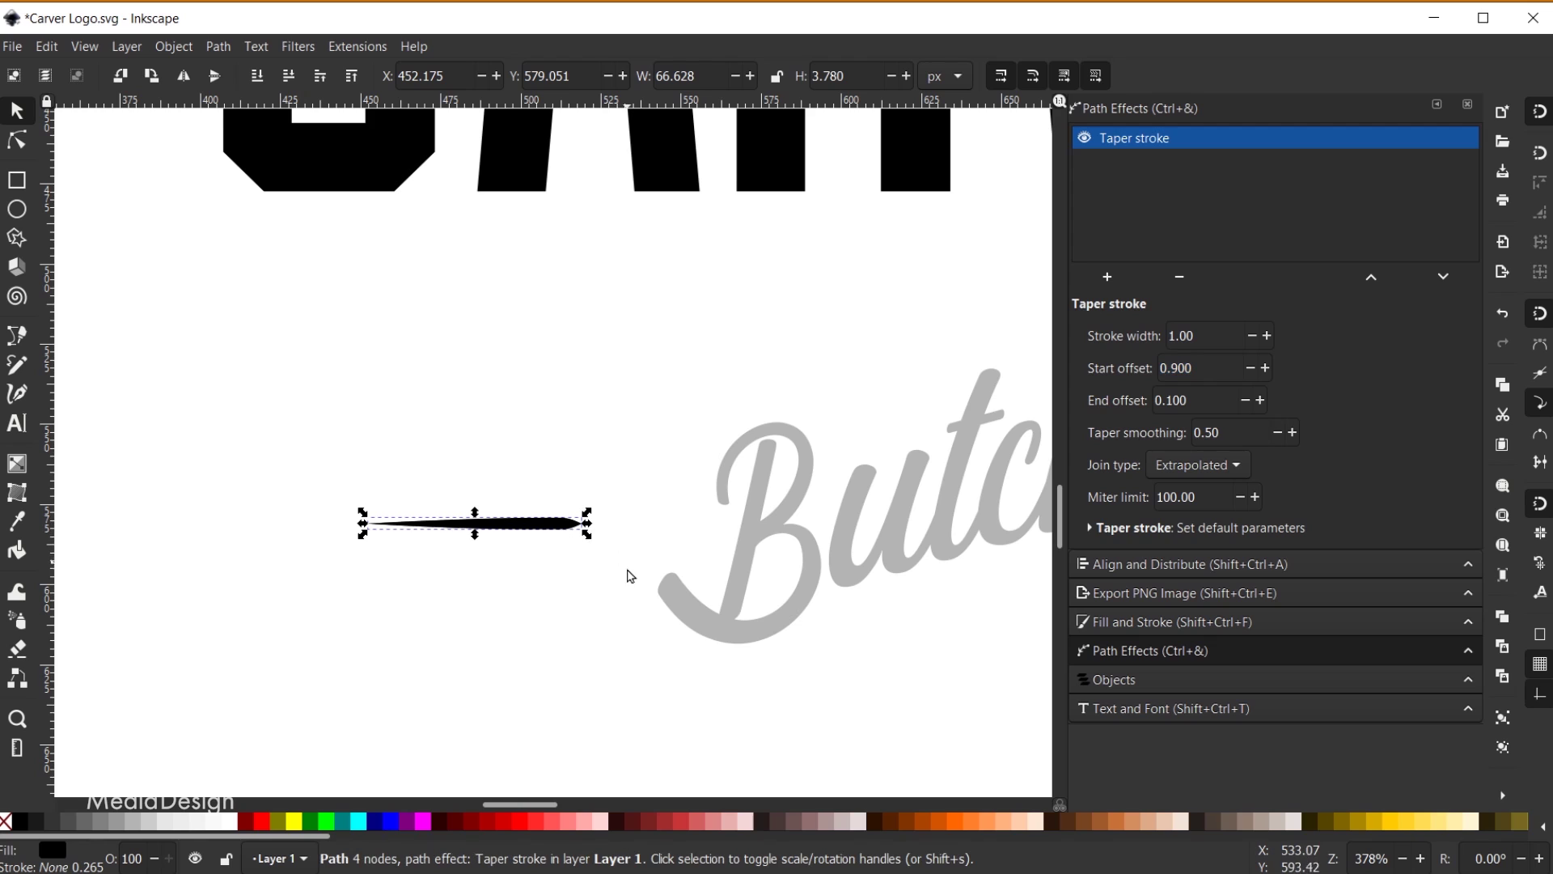
scroll(859, 668, down, 2)
scroll(859, 669, down, 1)
drag(603, 806, 621, 807)
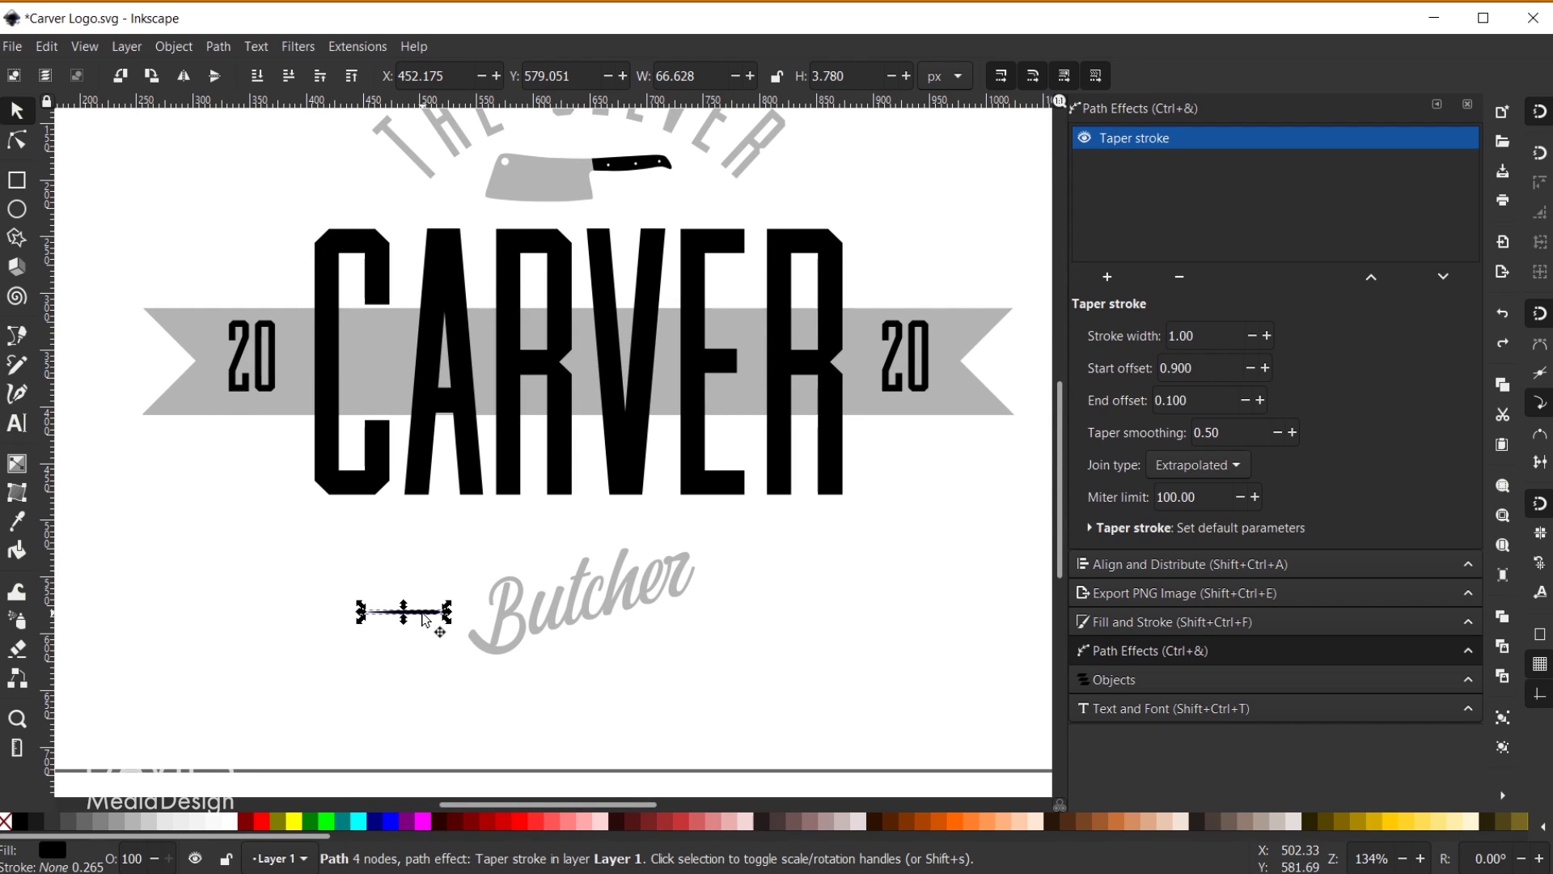
Duplicate the tapered line to the other side of the Butcher text, flip the copy horizontally, and offset both lines vertically to follow the text's slant
drag(424, 620, 751, 628)
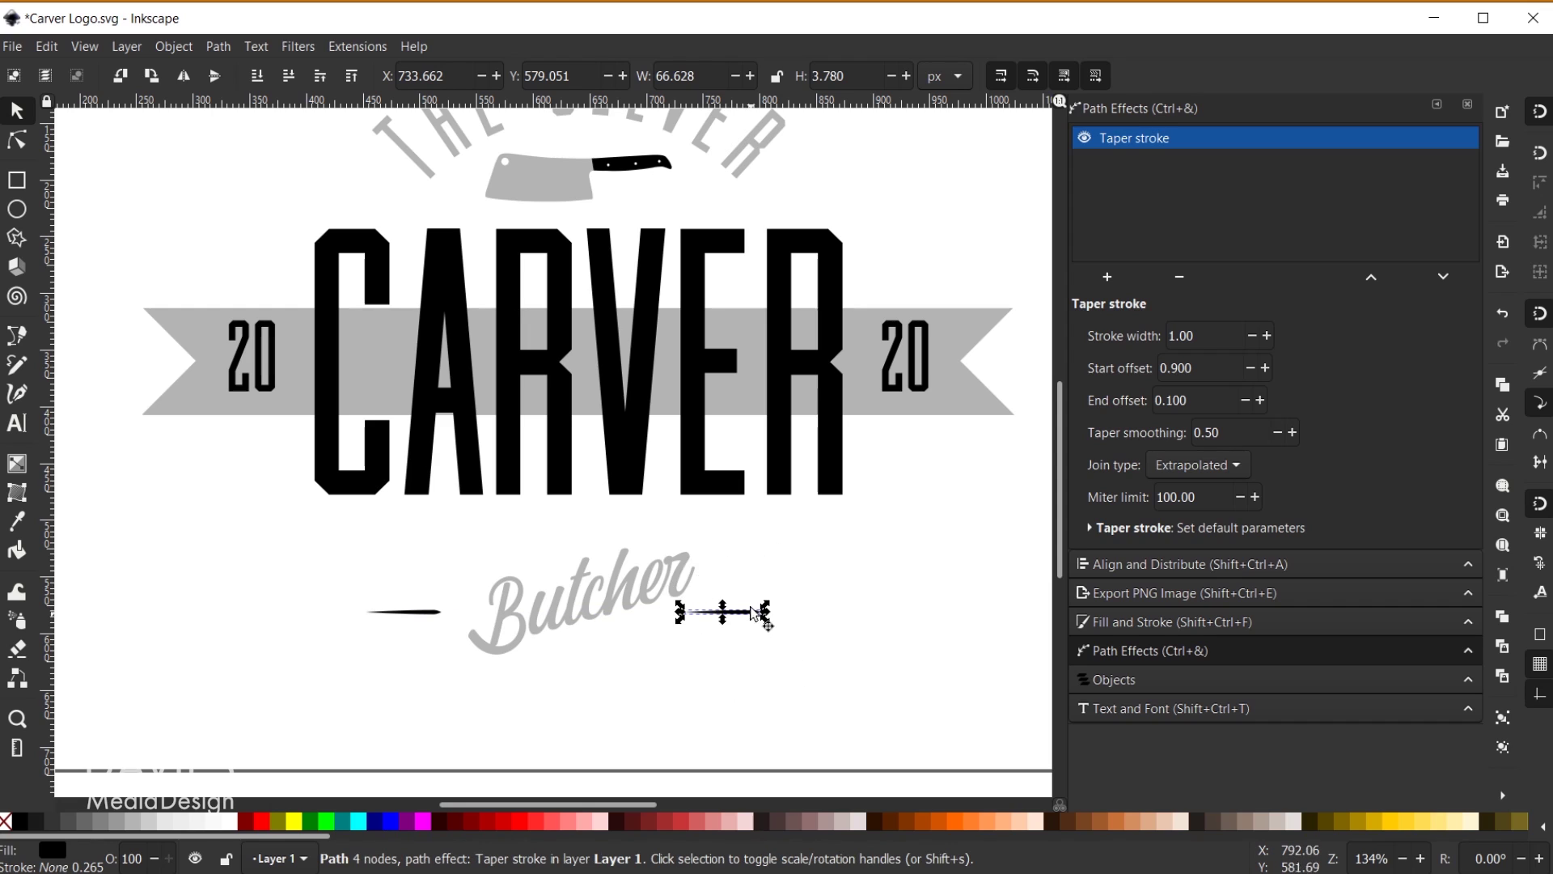
click(183, 77)
mouse_move(709, 615)
mouse_down()
mouse_move(730, 603)
mouse_move(729, 570)
mouse_up()
drag(419, 614, 420, 638)
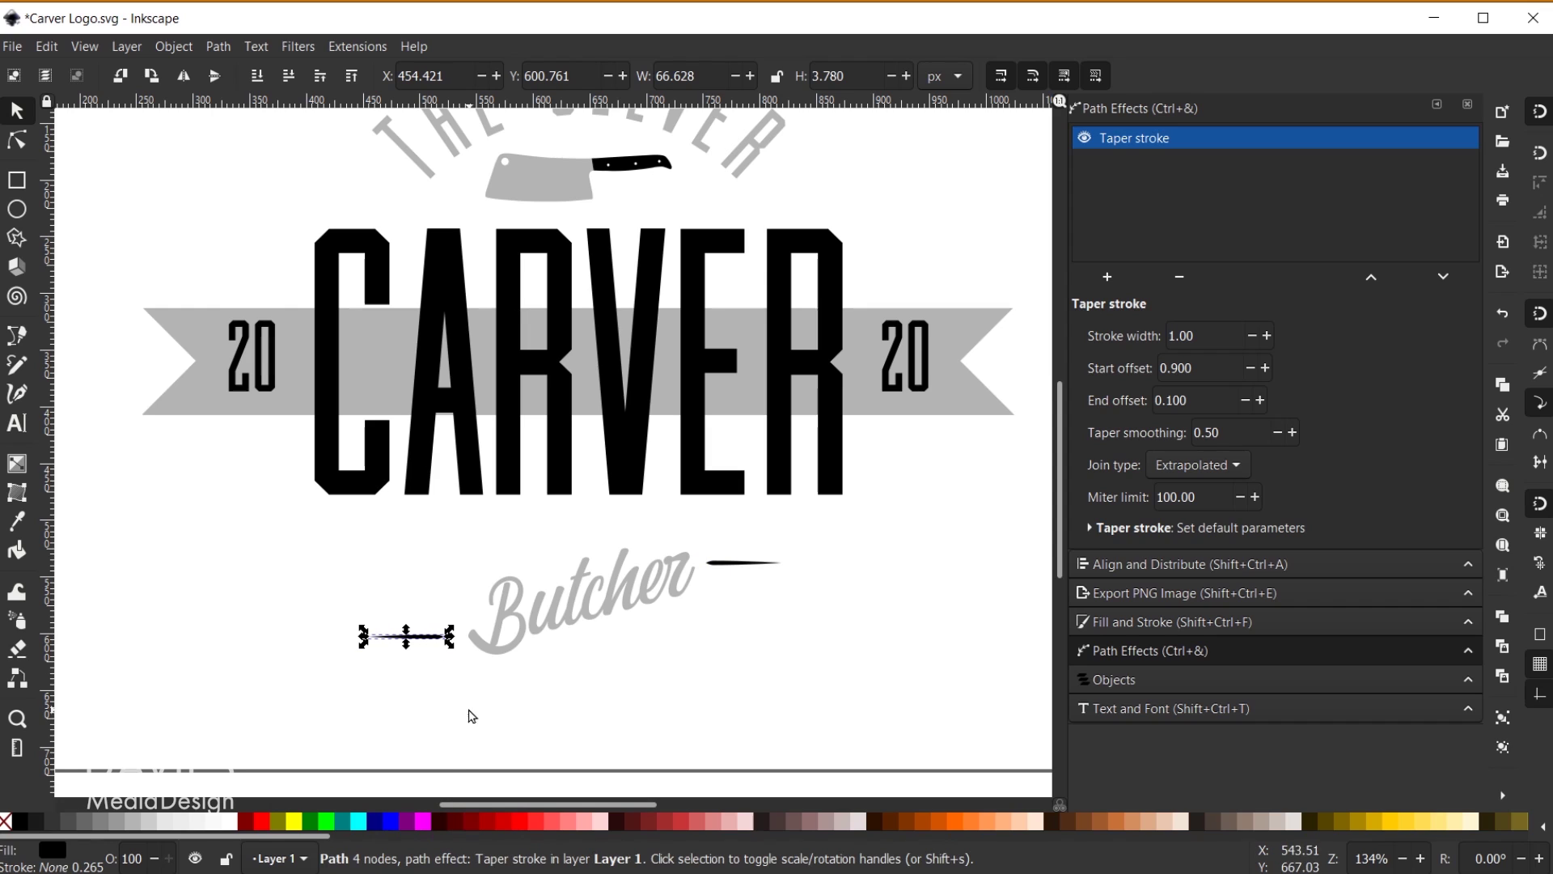
Rotate both tapered lines counterclockwise to match the slant of the Butcher text and fine-tune their placement beside it
click(429, 645)
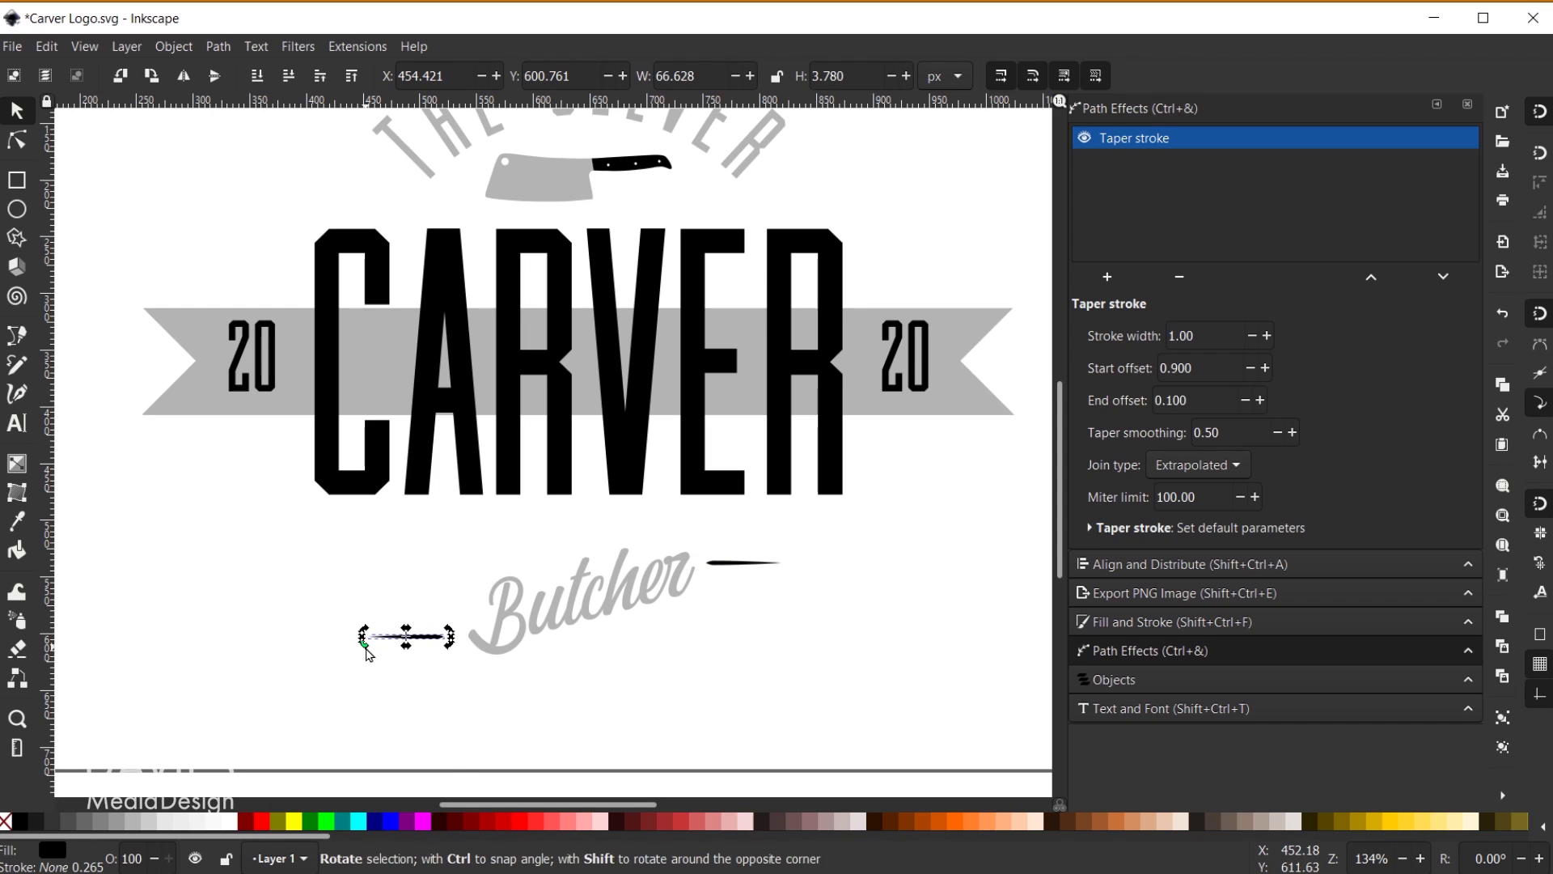
mouse_move(370, 655)
mouse_down()
mouse_move(387, 647)
mouse_move(389, 668)
mouse_move(377, 654)
mouse_up()
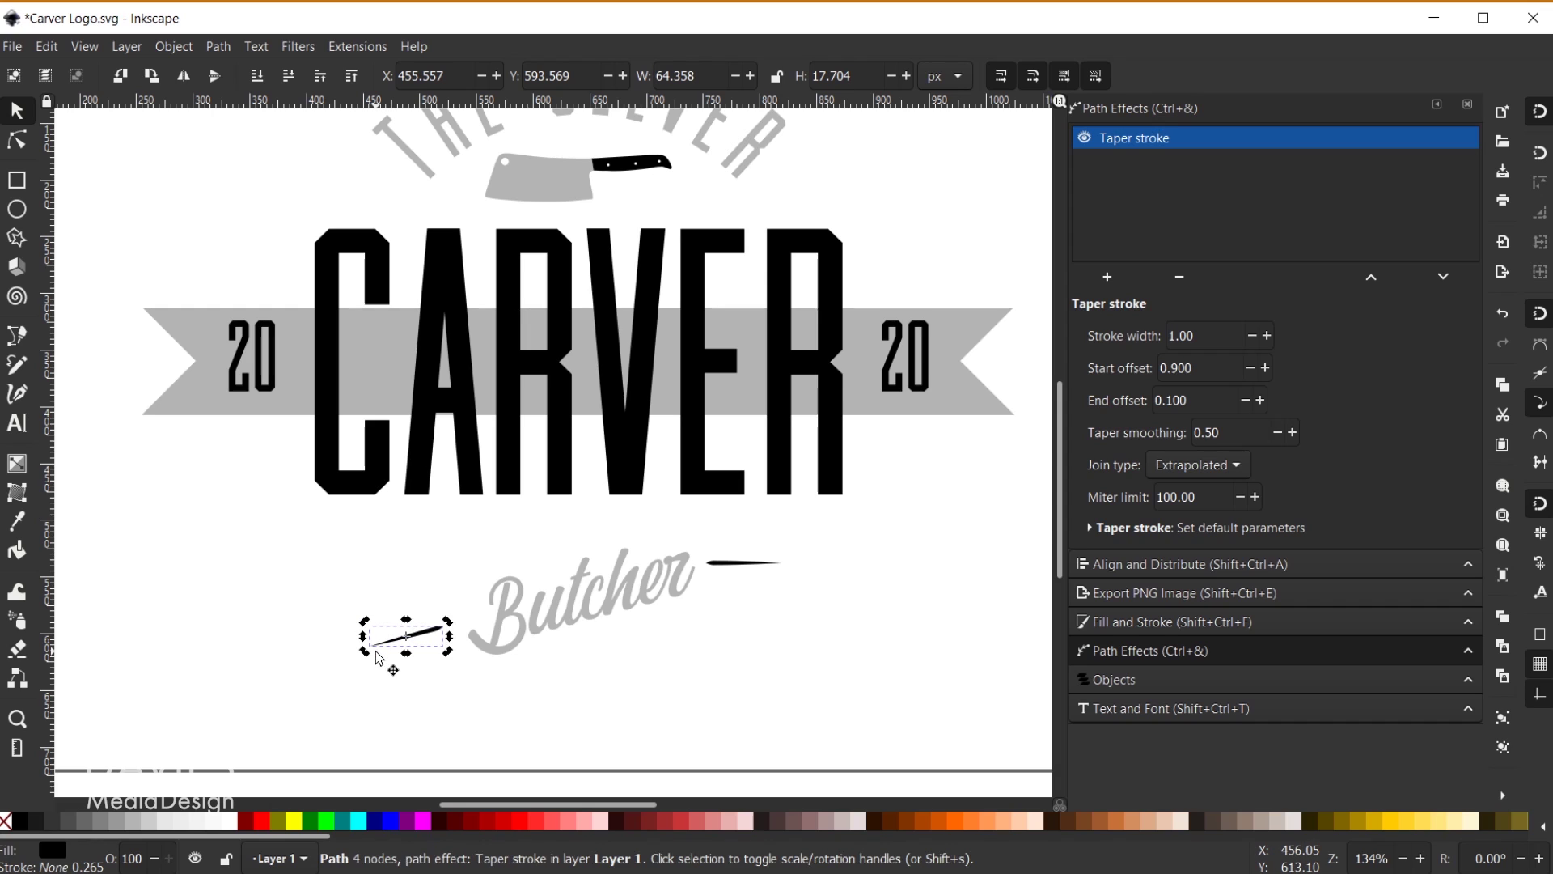
click(734, 564)
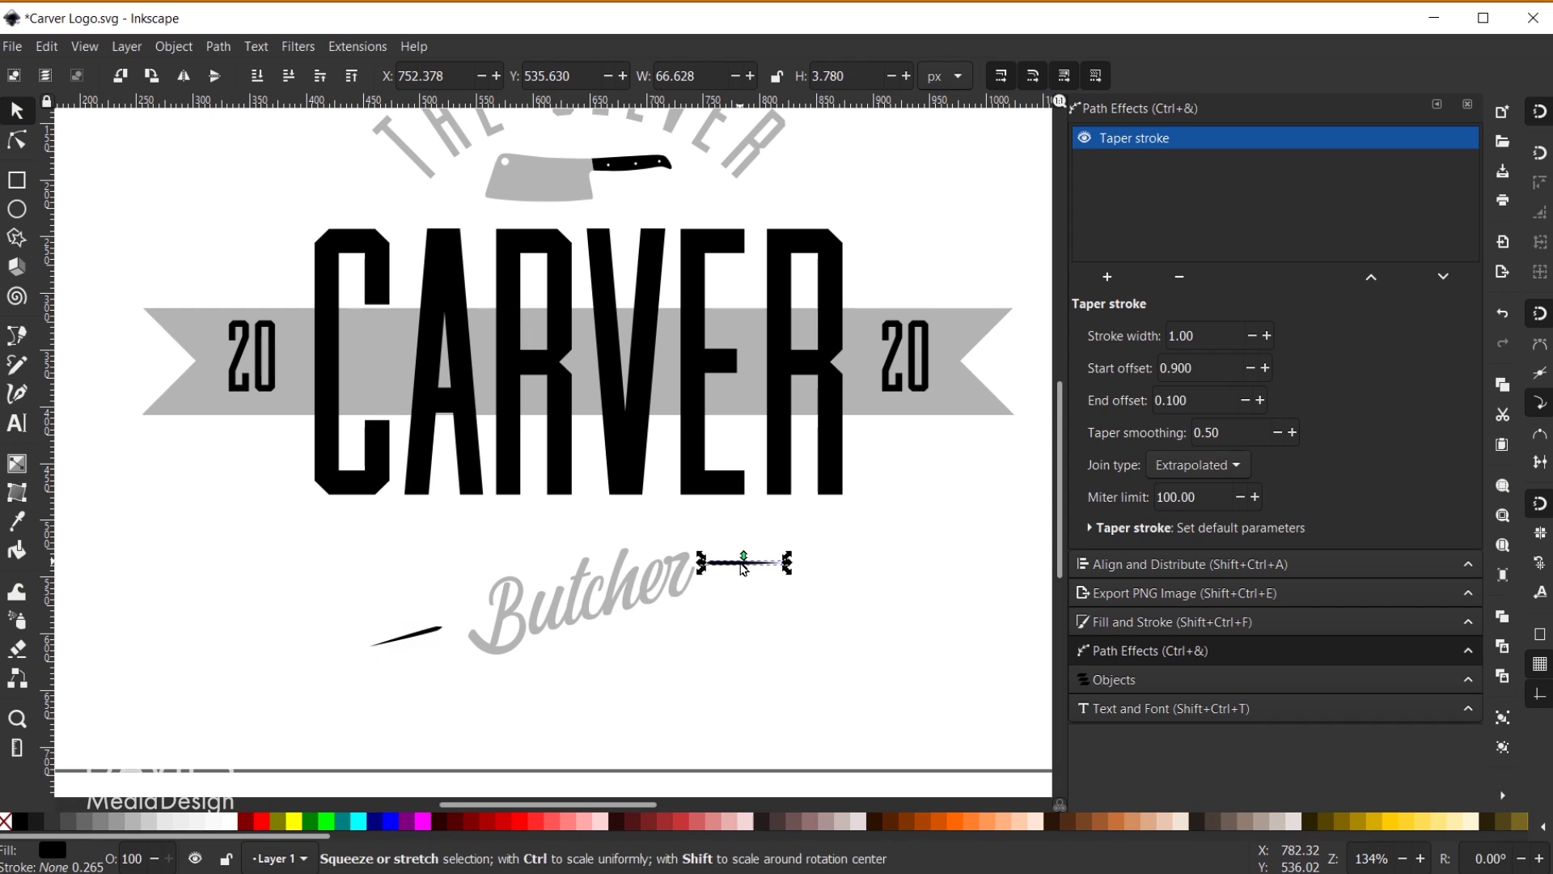
click(737, 565)
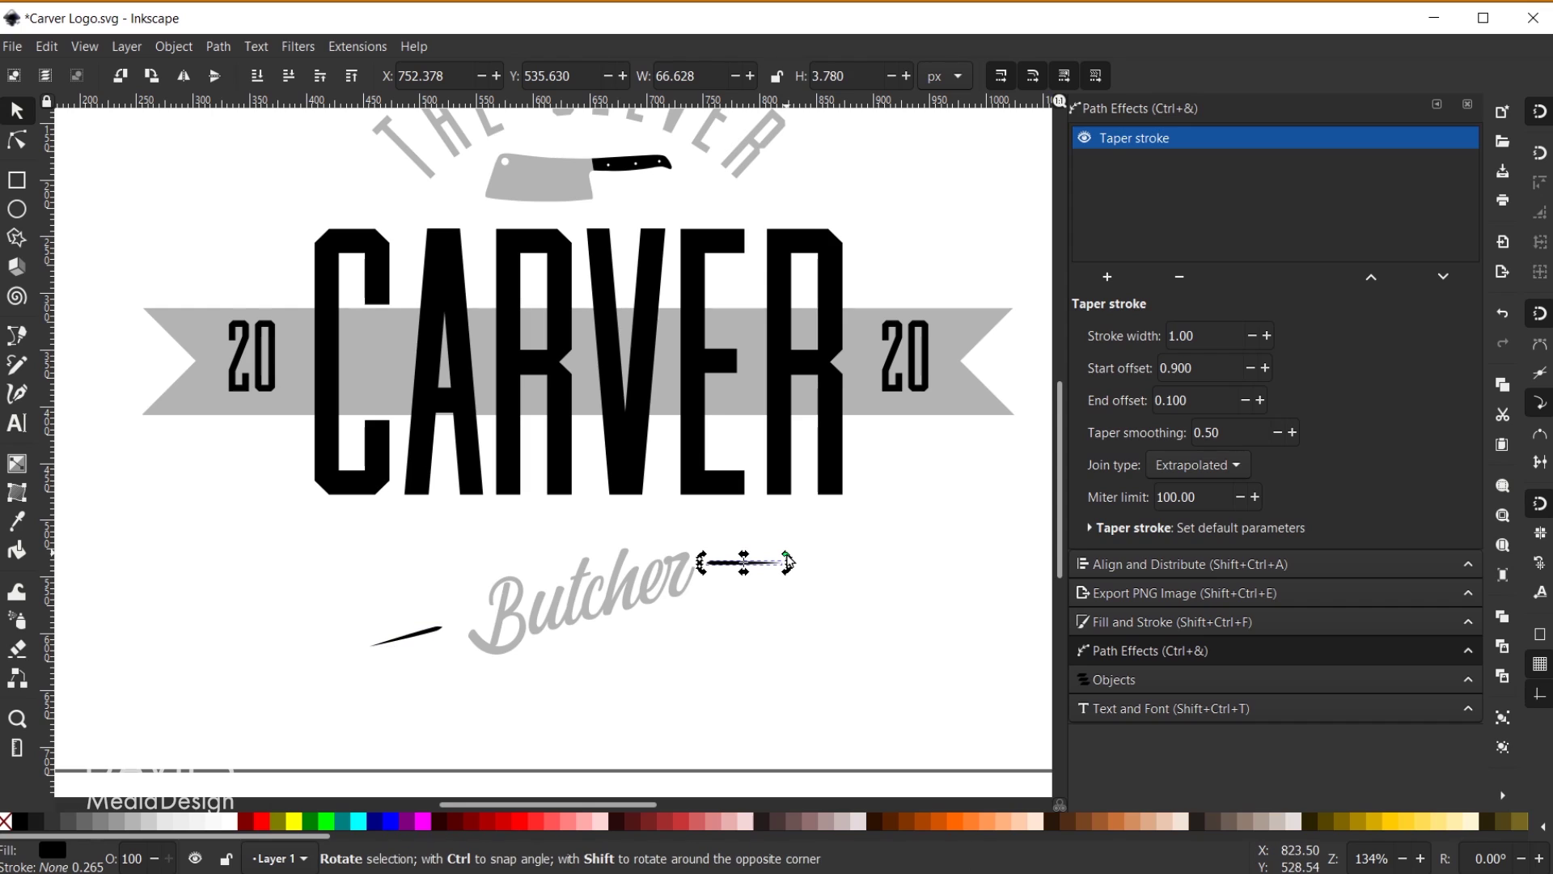
drag(788, 558, 729, 561)
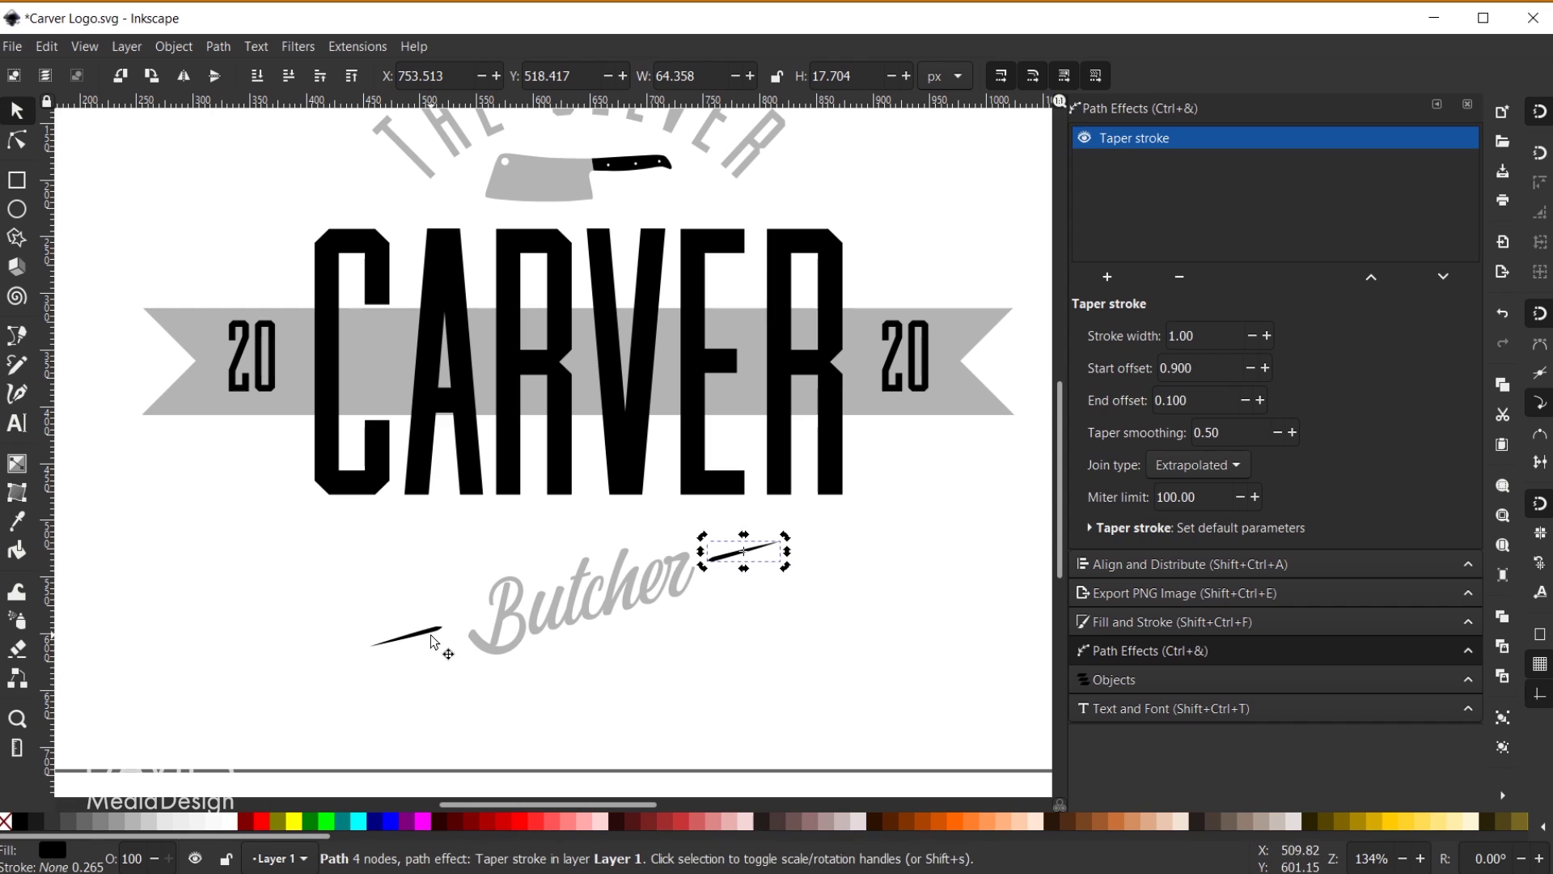
drag(428, 634, 442, 642)
click(918, 651)
Group the Butcher text with its two tapered lines and scale the group down proportionally around its centre to about 281 px wide
scroll(929, 651, down, 2)
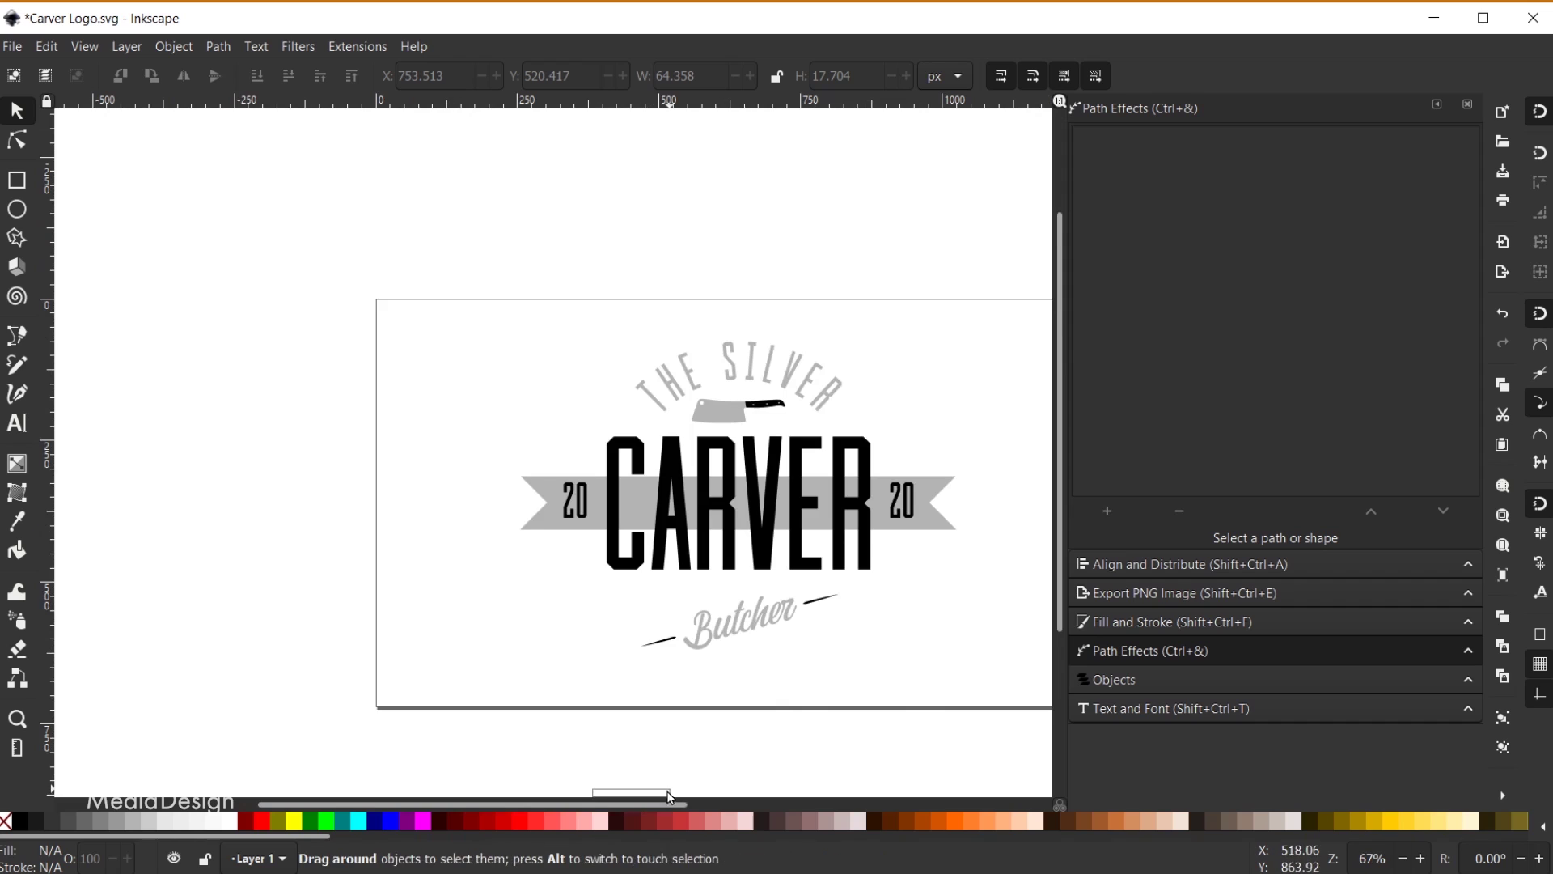
drag(595, 803, 660, 803)
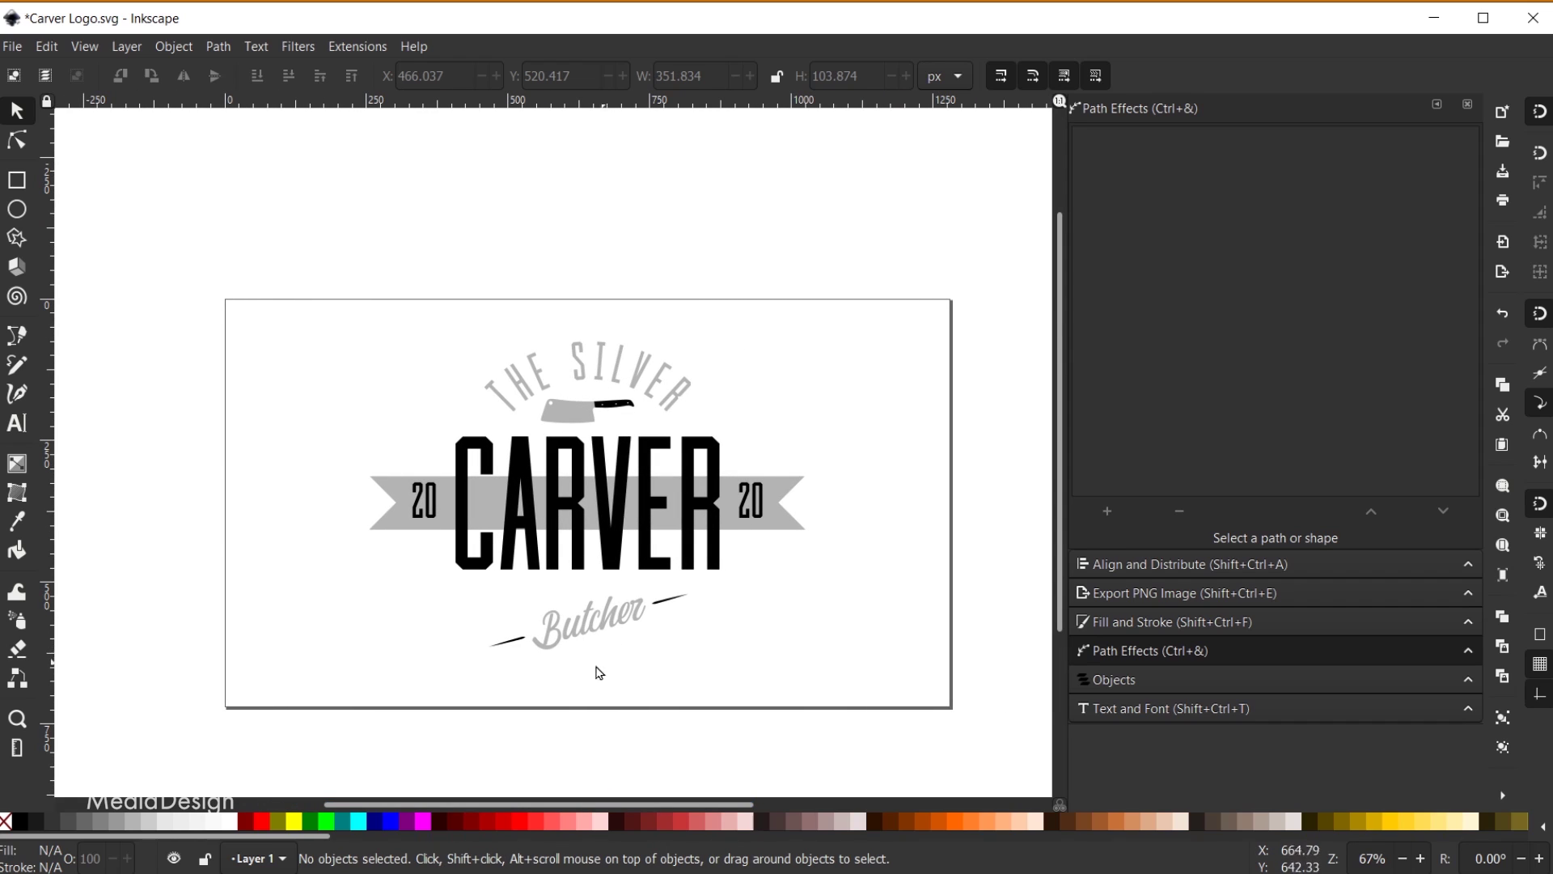
click(520, 641)
shift+click(608, 636)
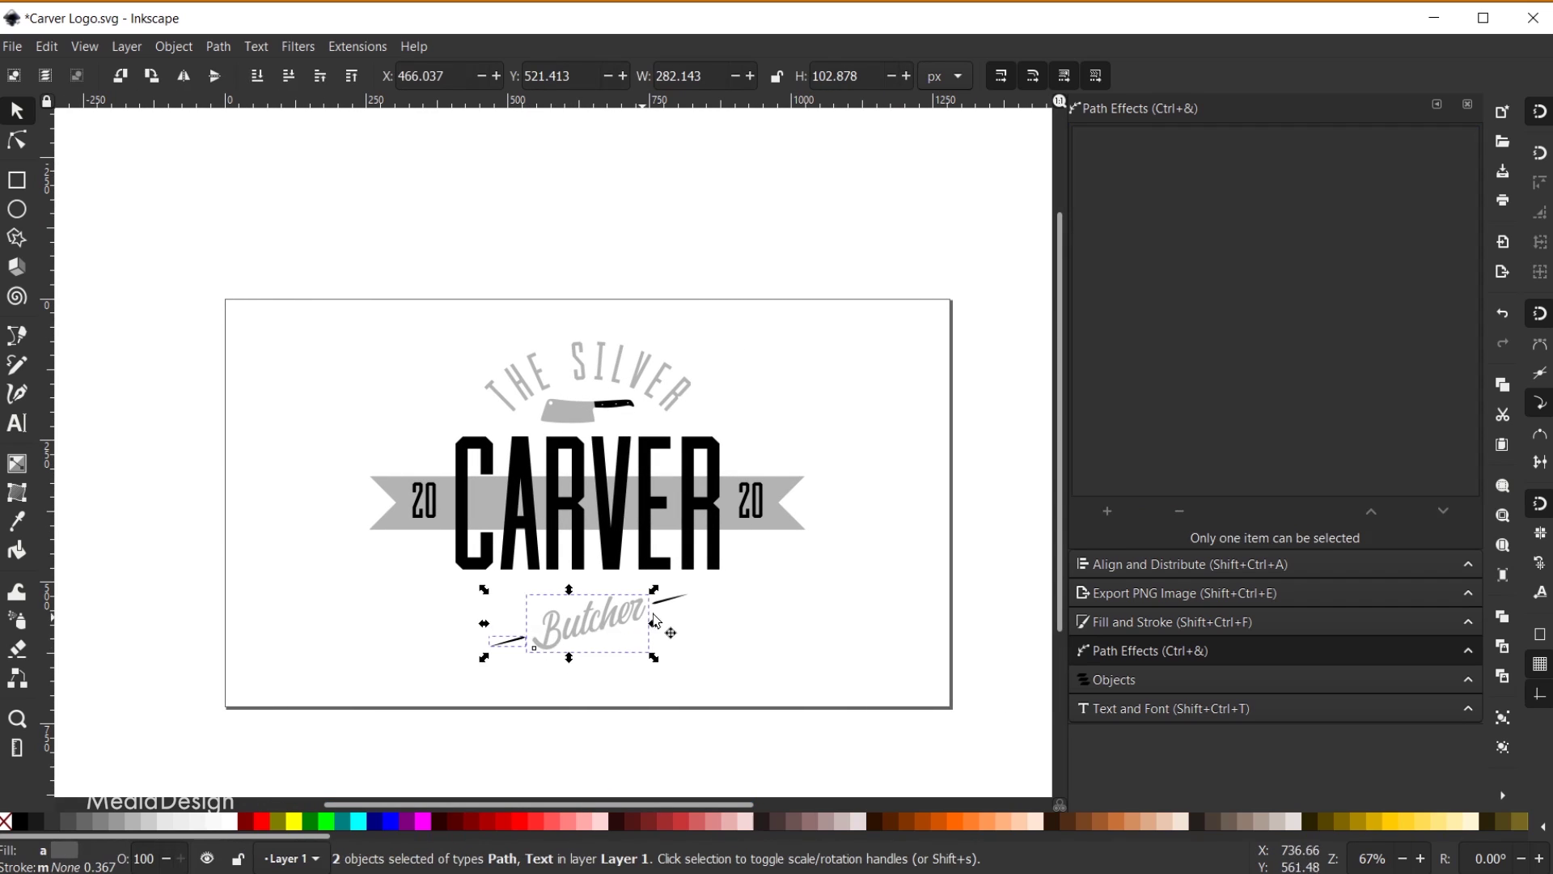
shift+click(679, 602)
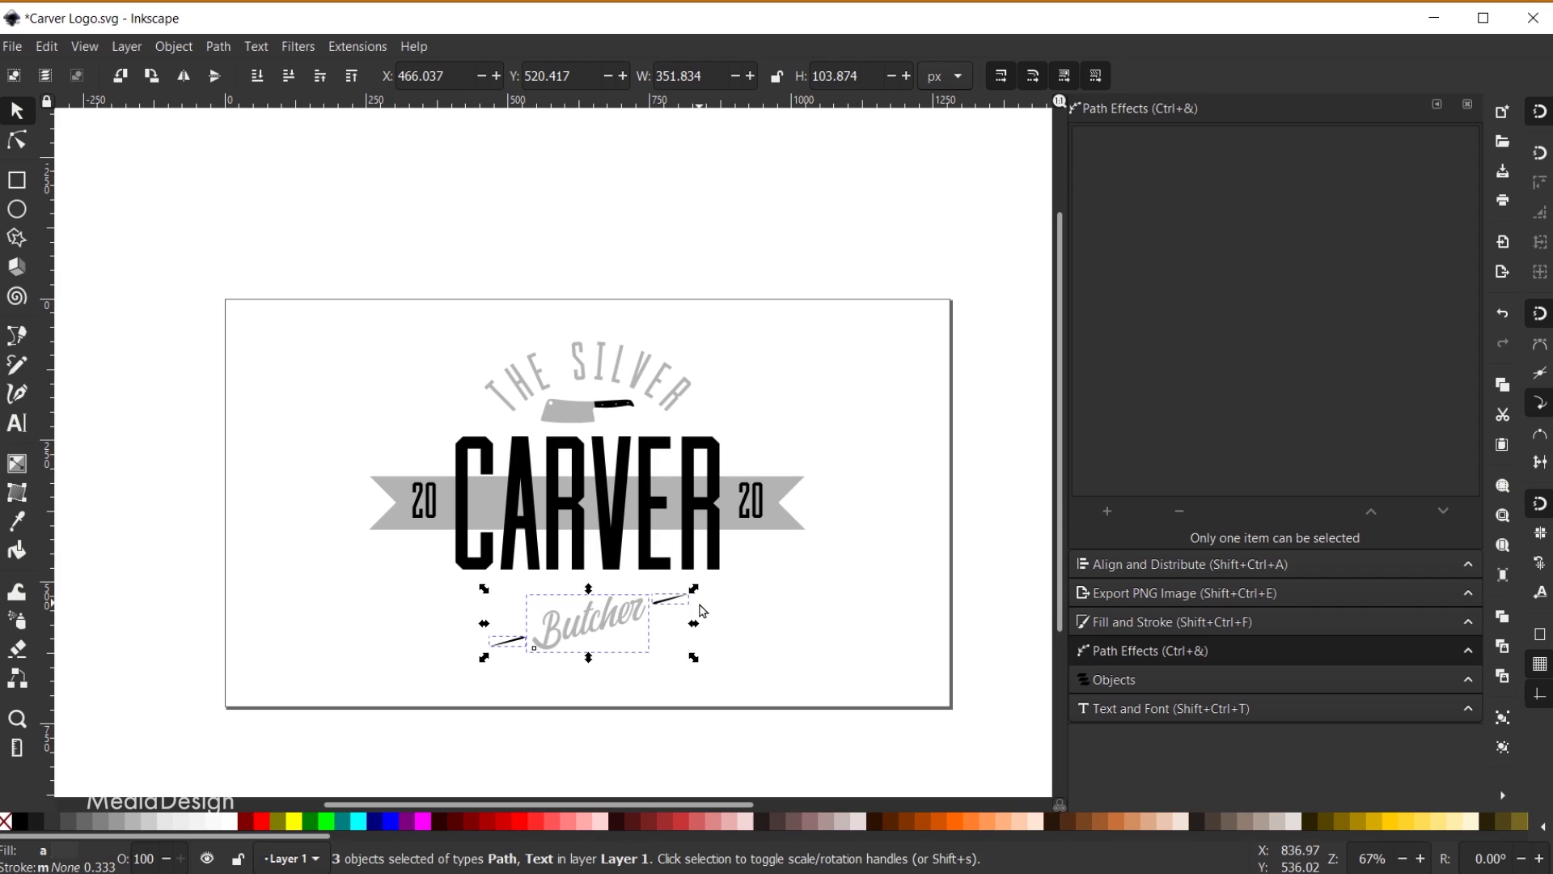
key(ctrl+g)
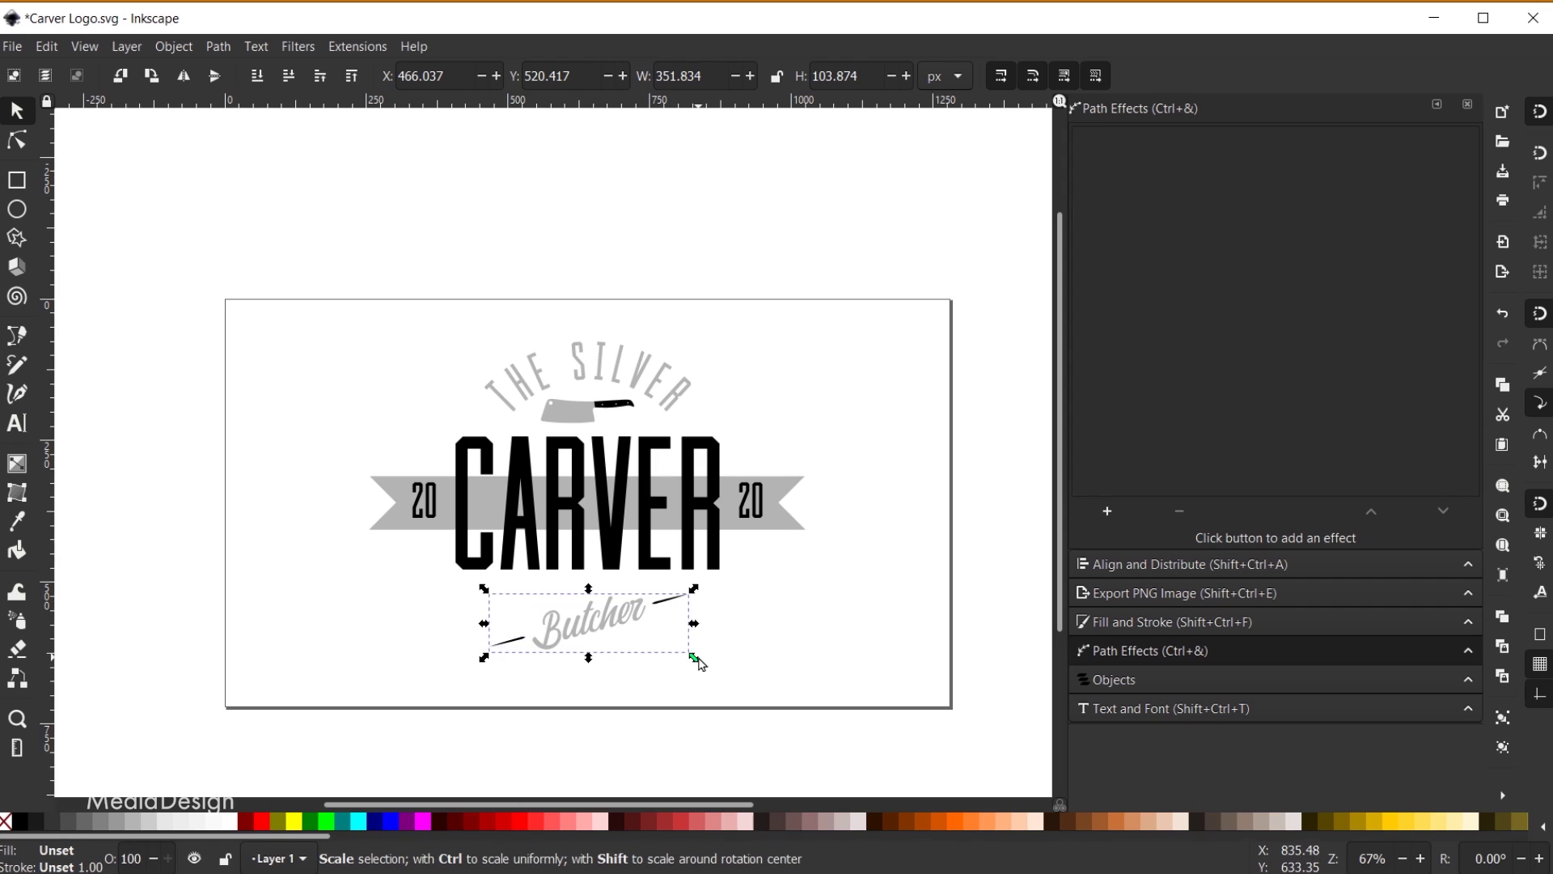
drag(697, 660, 698, 658)
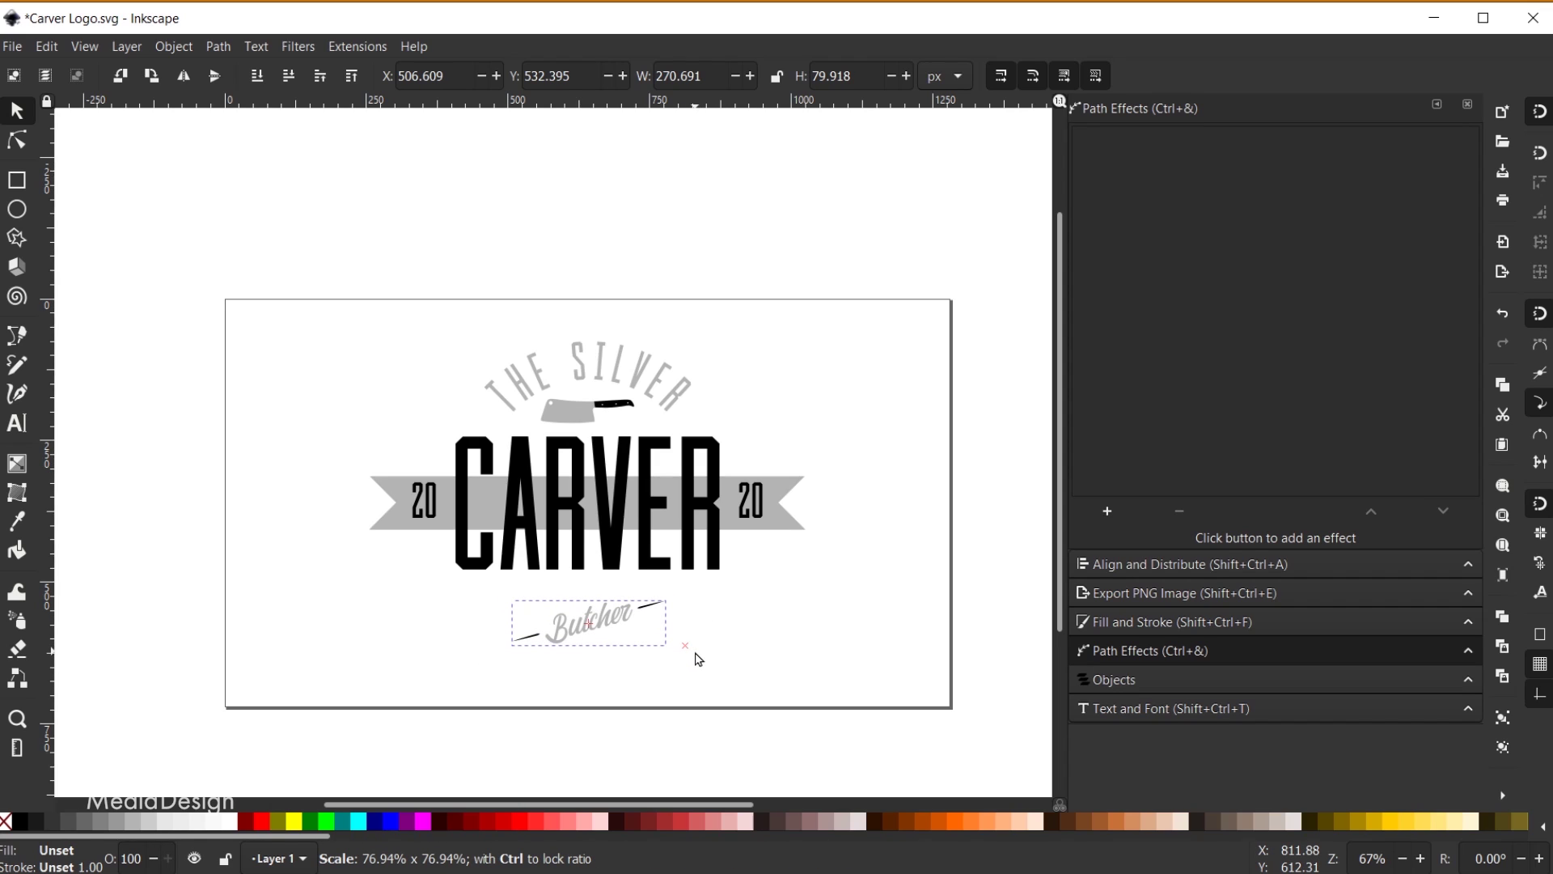
drag(698, 658, 701, 662)
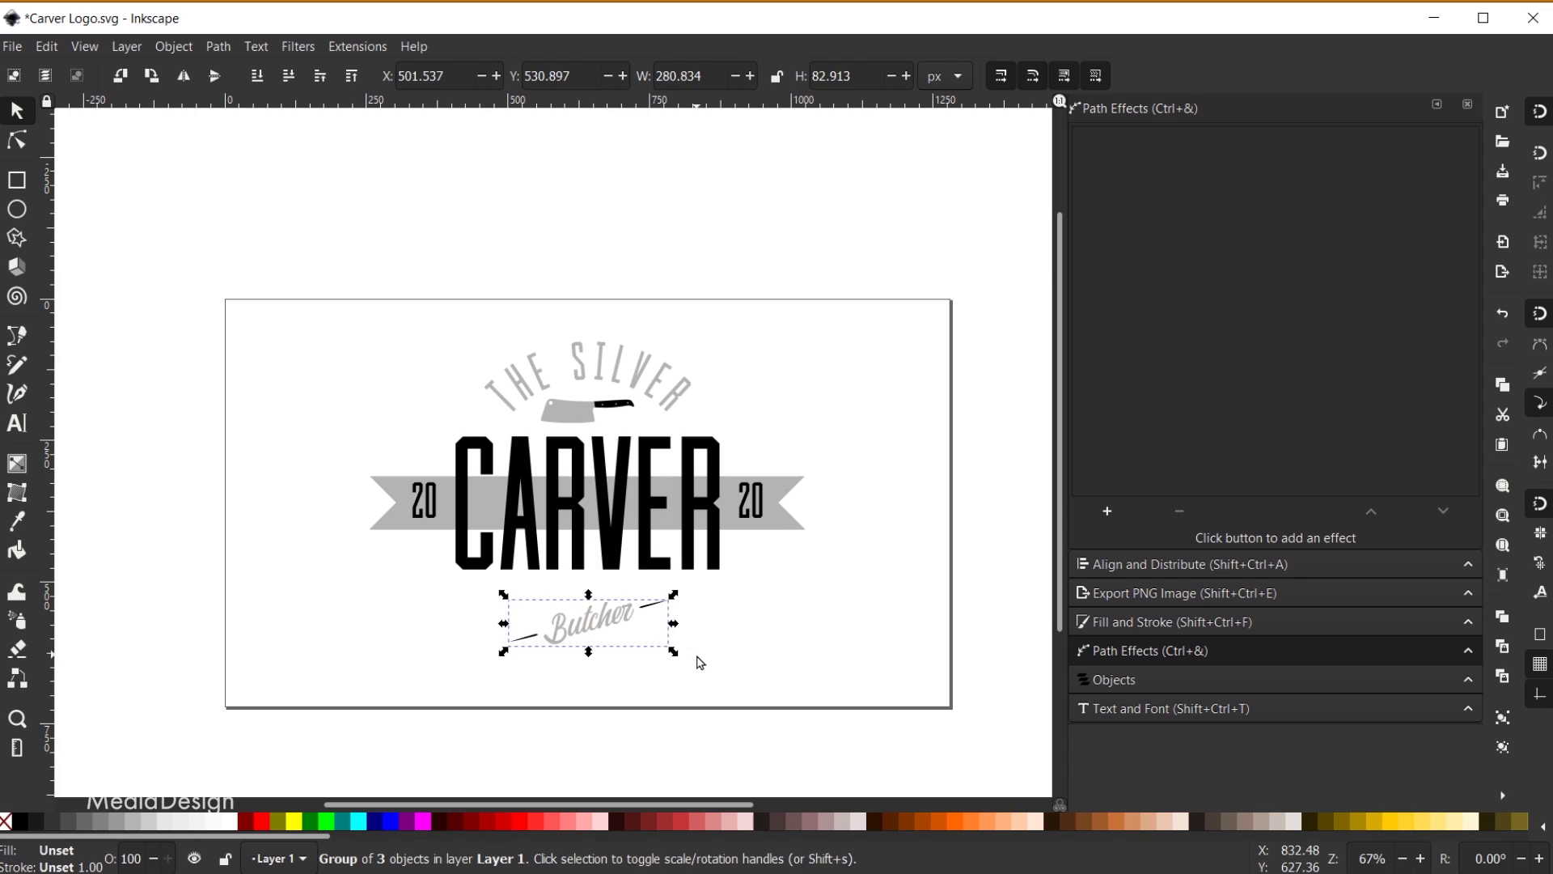
Nudge the Butcher group up about 8 px, closer to the CARVER text
key(Up)
key(Up)
key(Up)
key(Up)
key(Up)
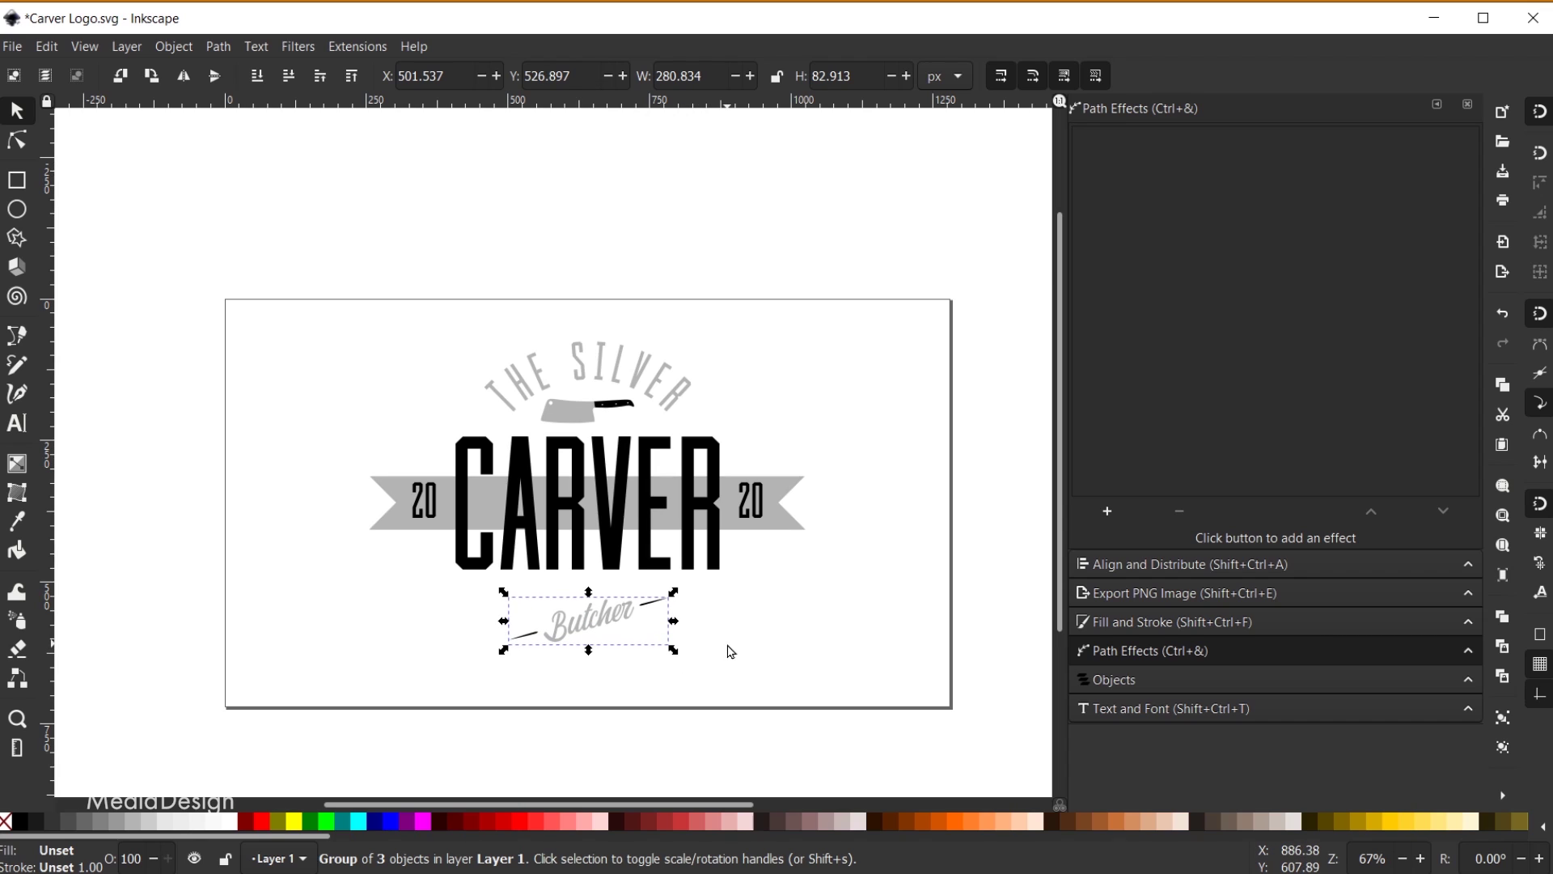
key(Down)
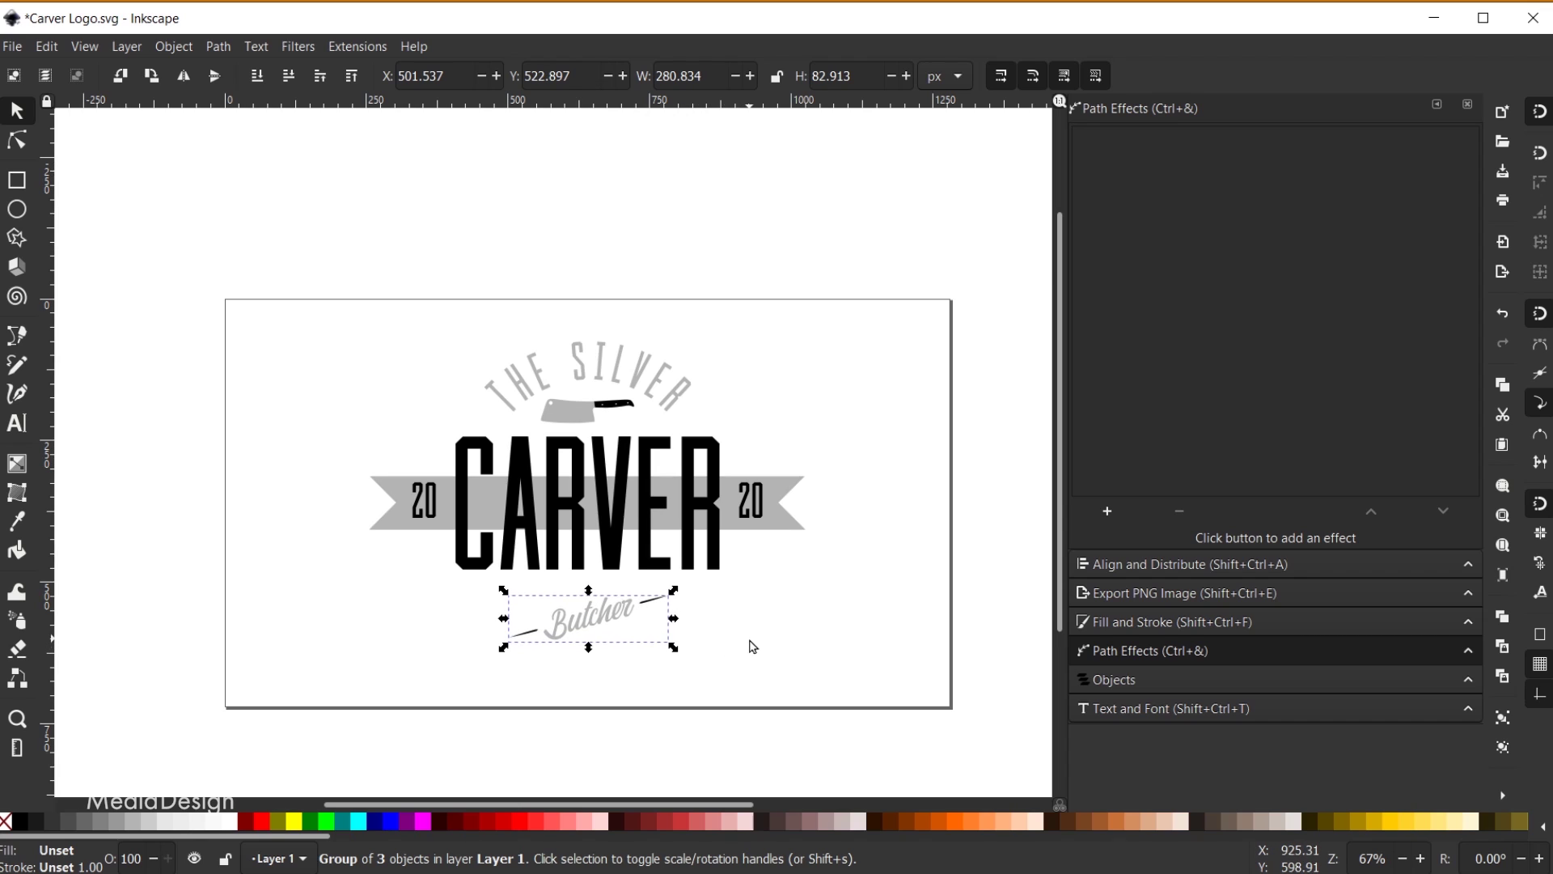
click(749, 645)
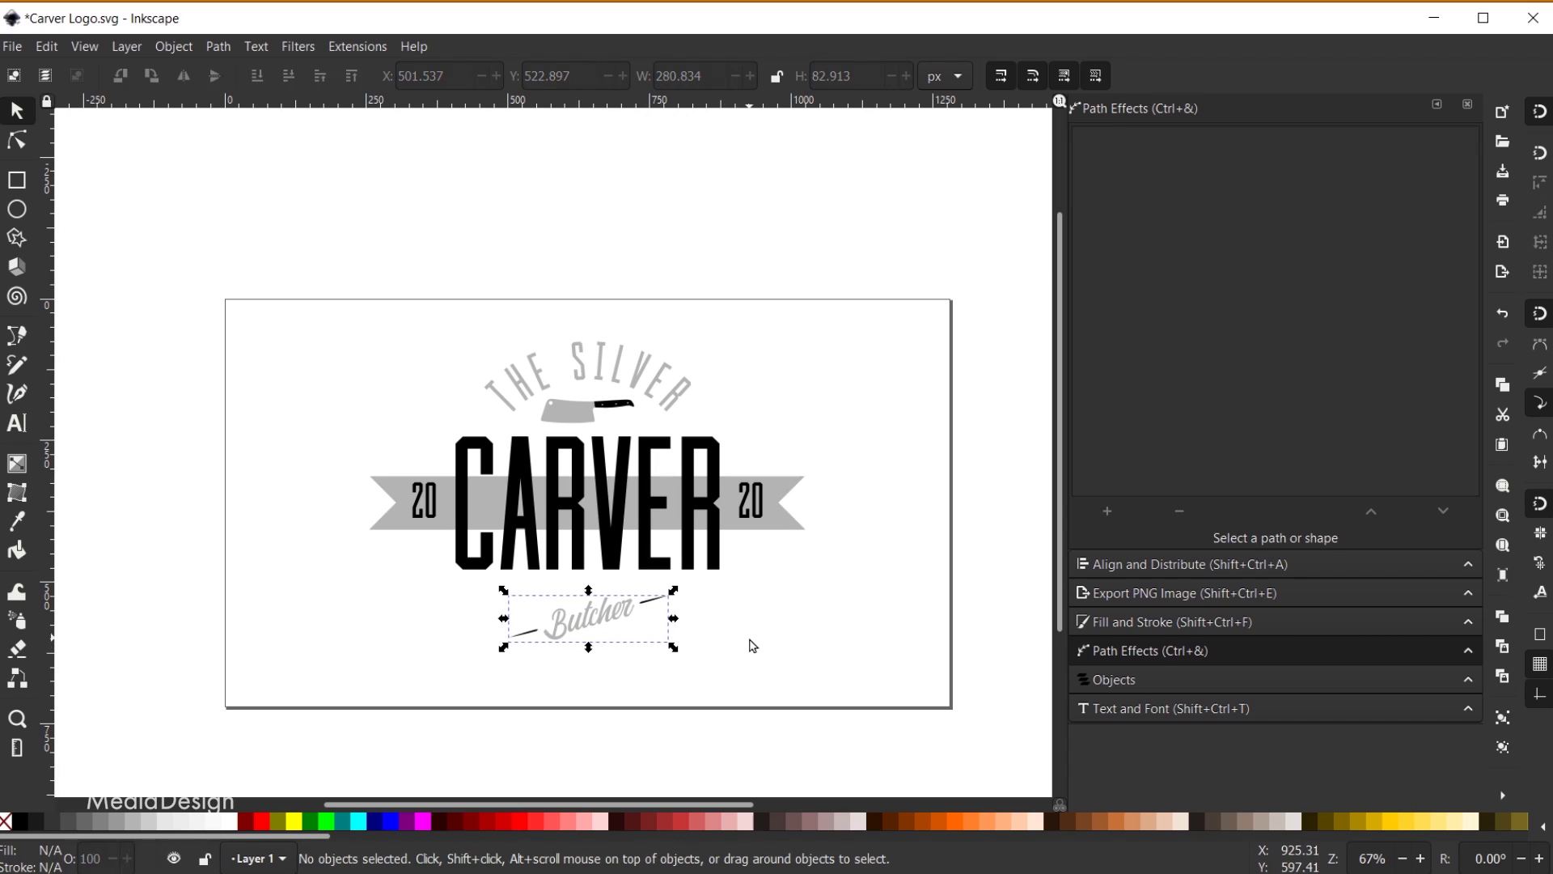
Group the cleaver with the arched THE SILVER text and scale them down proportionally around their centre to about 304 px wide
click(597, 414)
shift+click(629, 372)
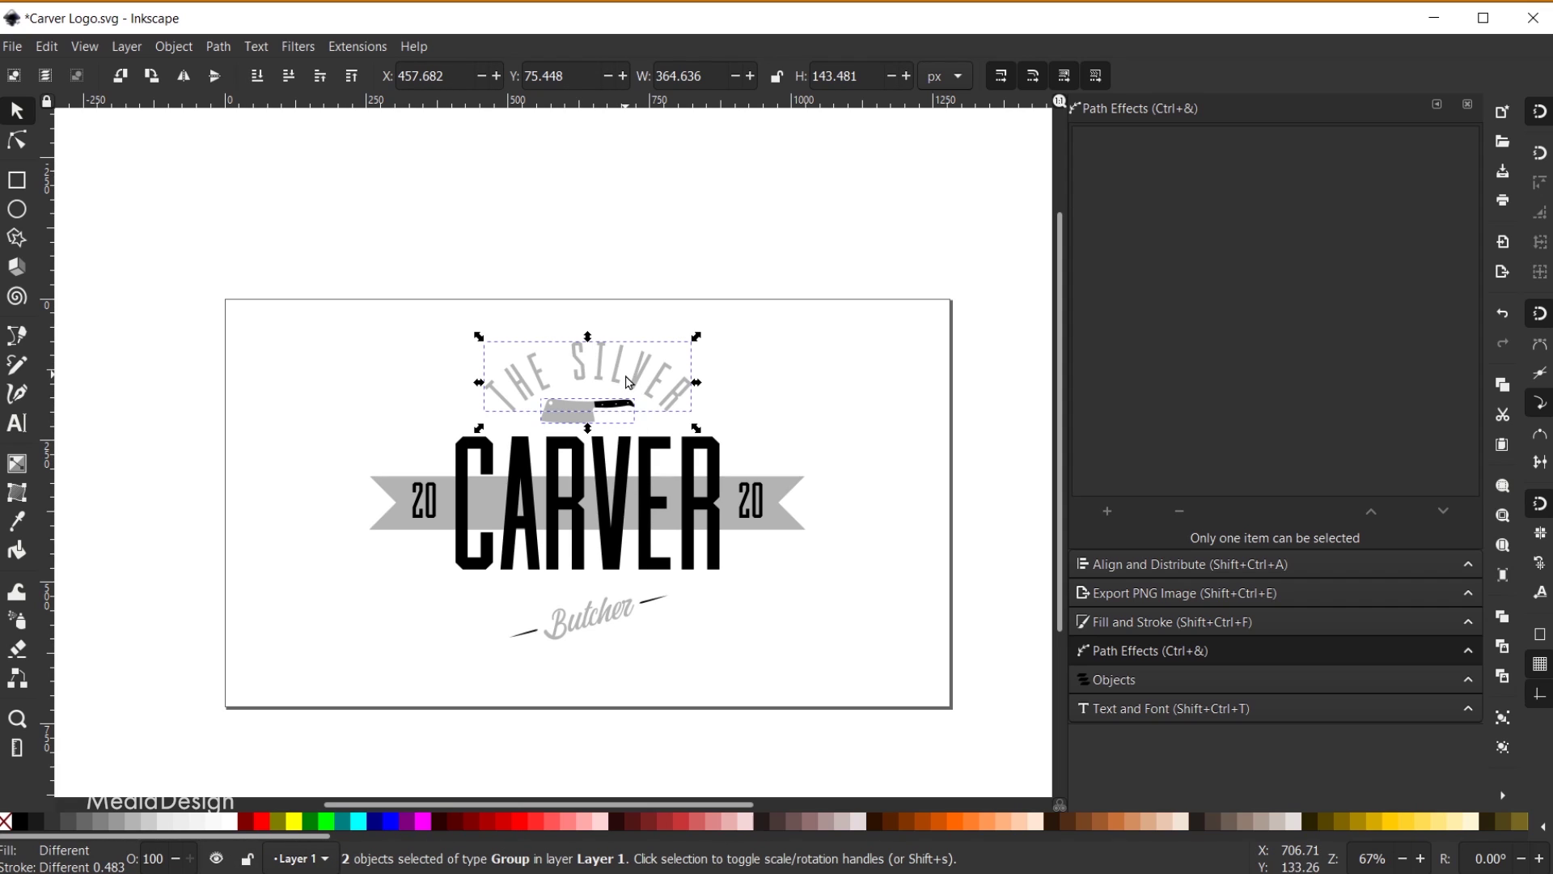
key(ctrl+g)
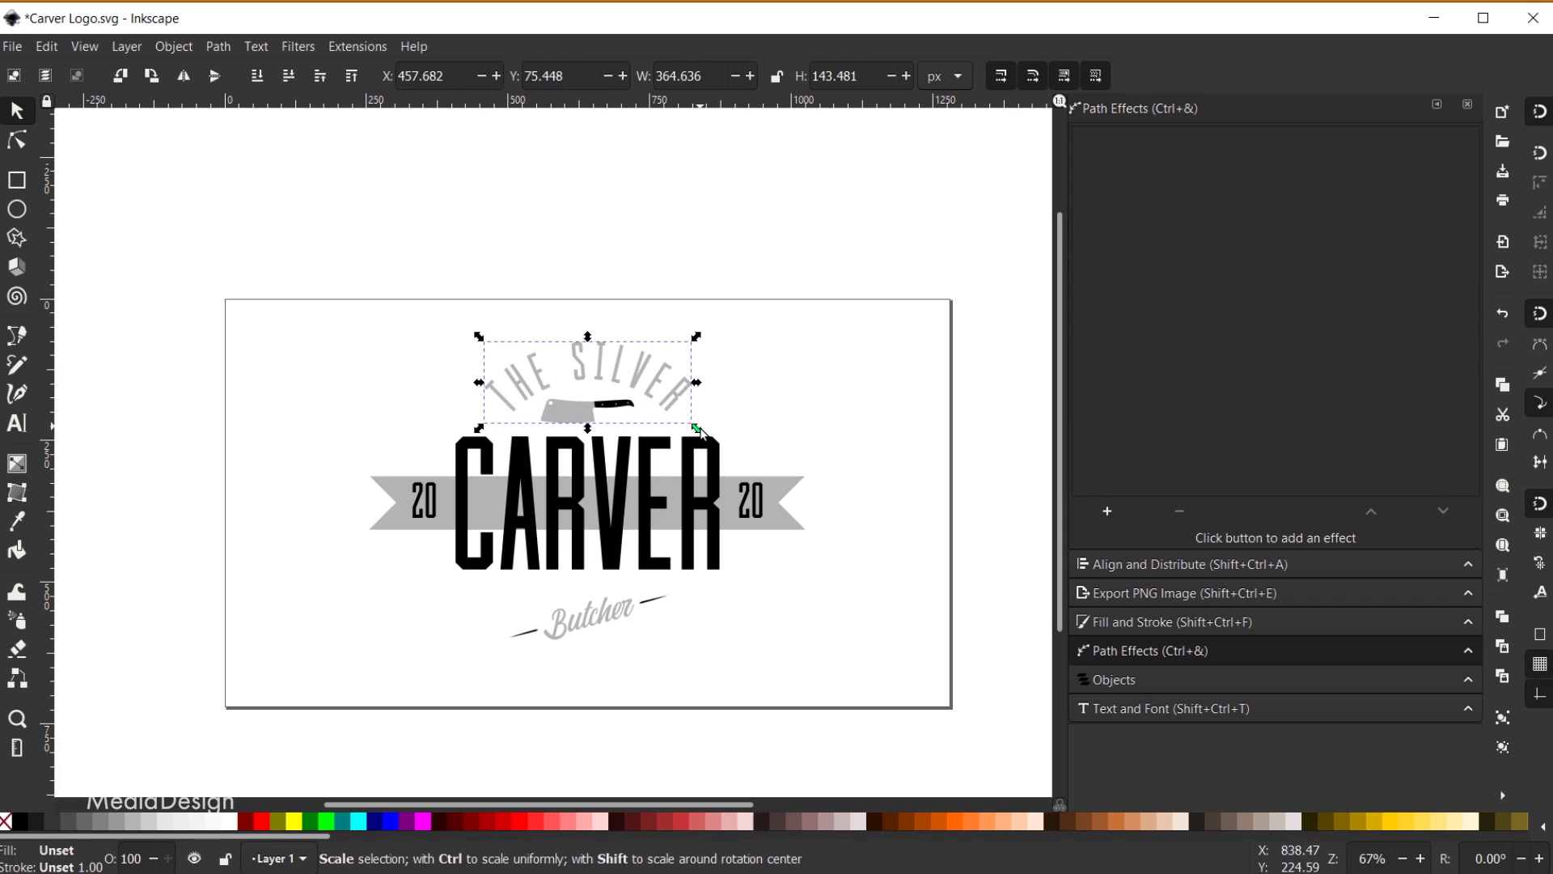
drag(698, 430, 697, 426)
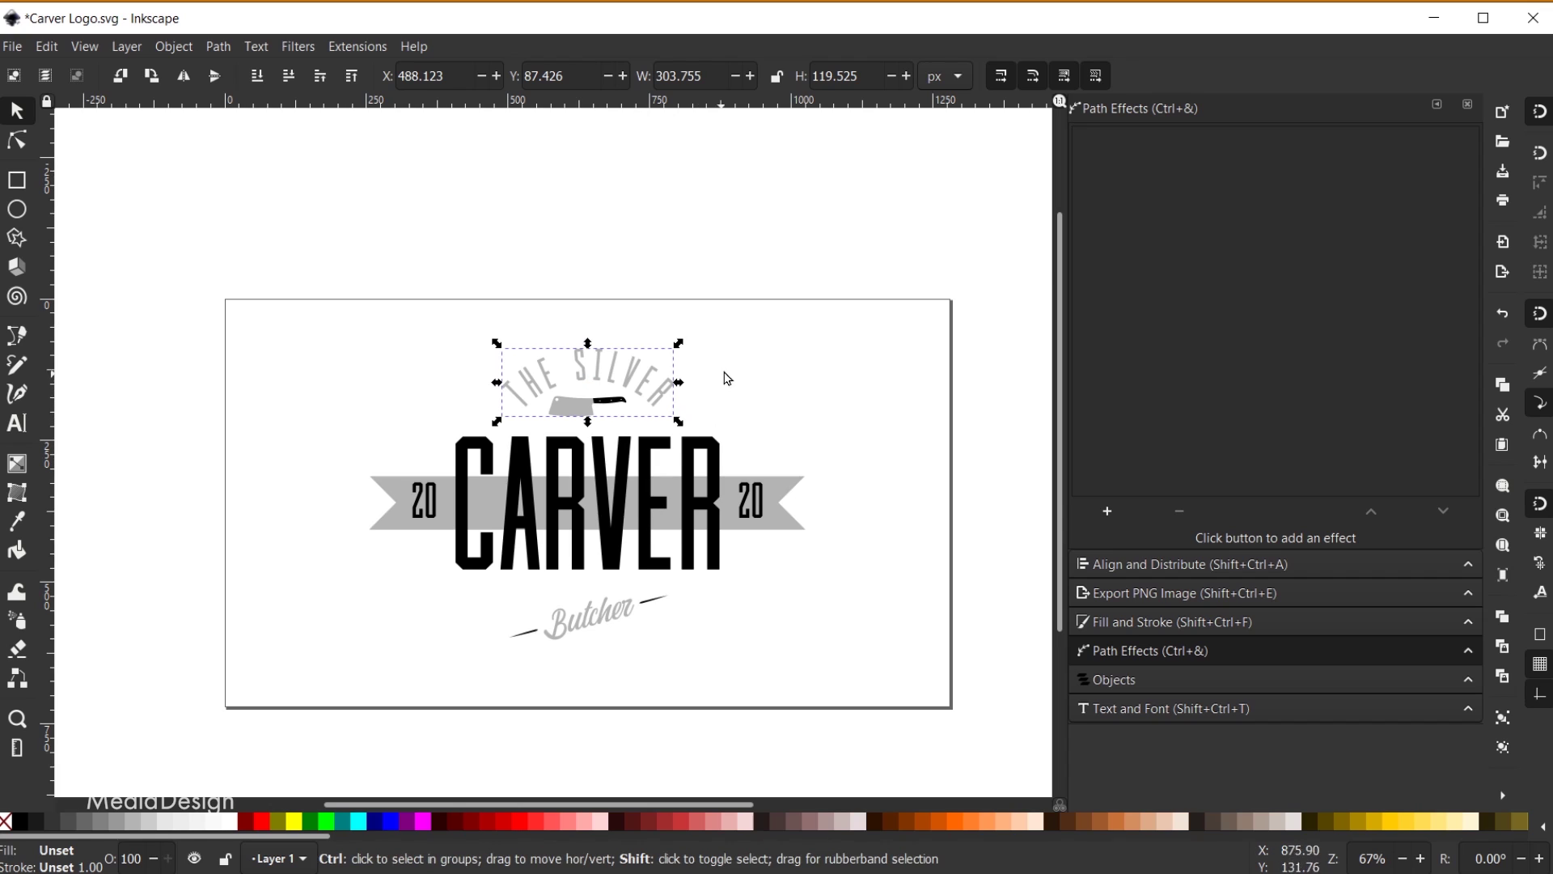
Ungroup the cleaver from the arched THE SILVER text and nudge the text up about 6 px above the cleaver
click(759, 357)
click(617, 380)
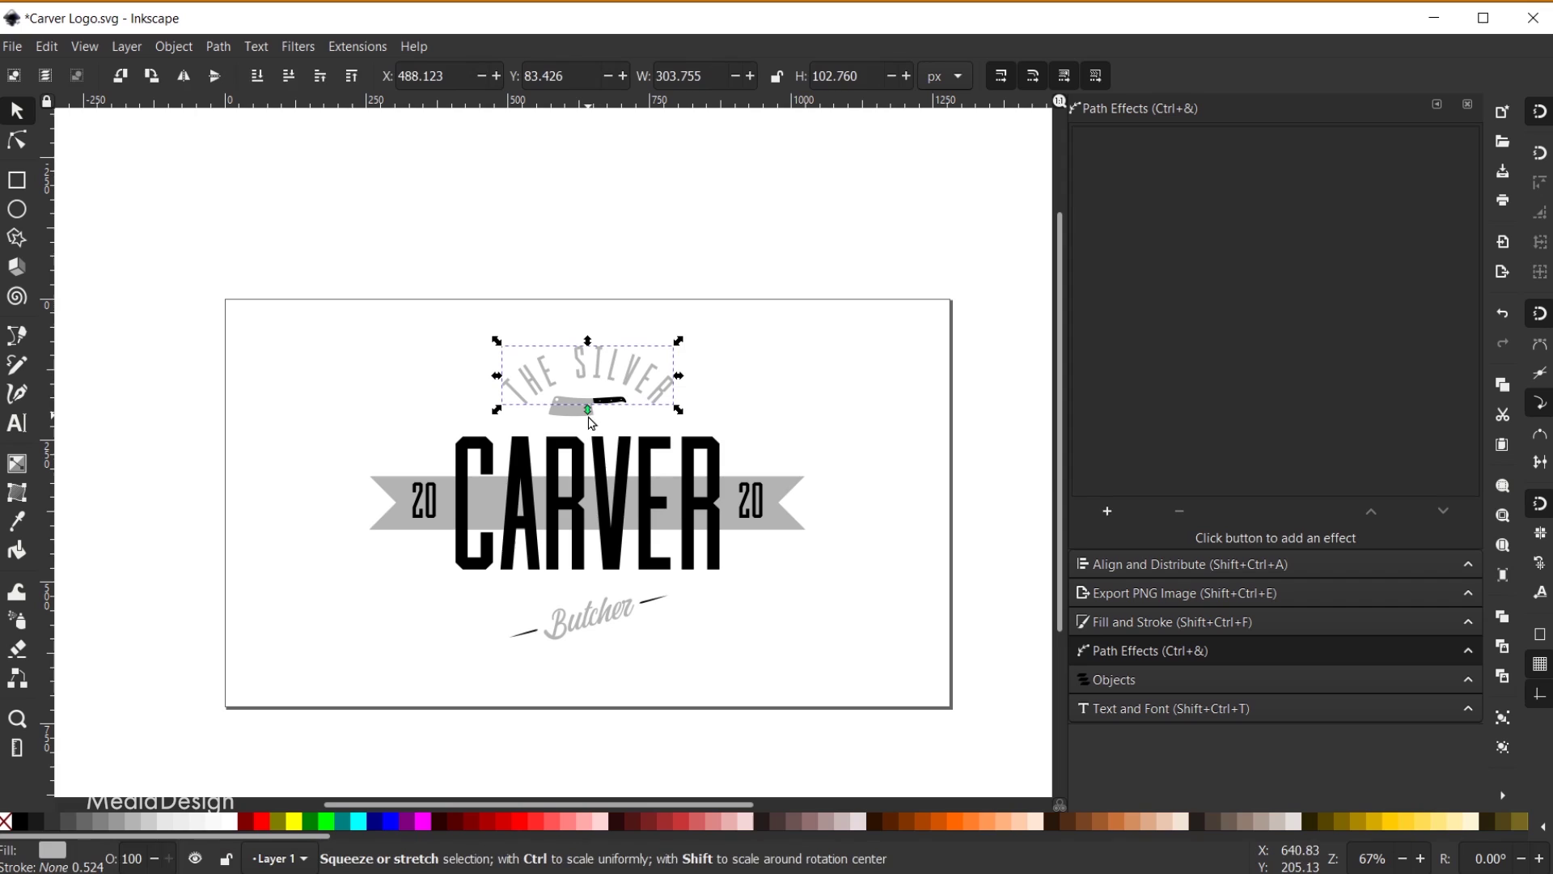
click(757, 382)
click(581, 411)
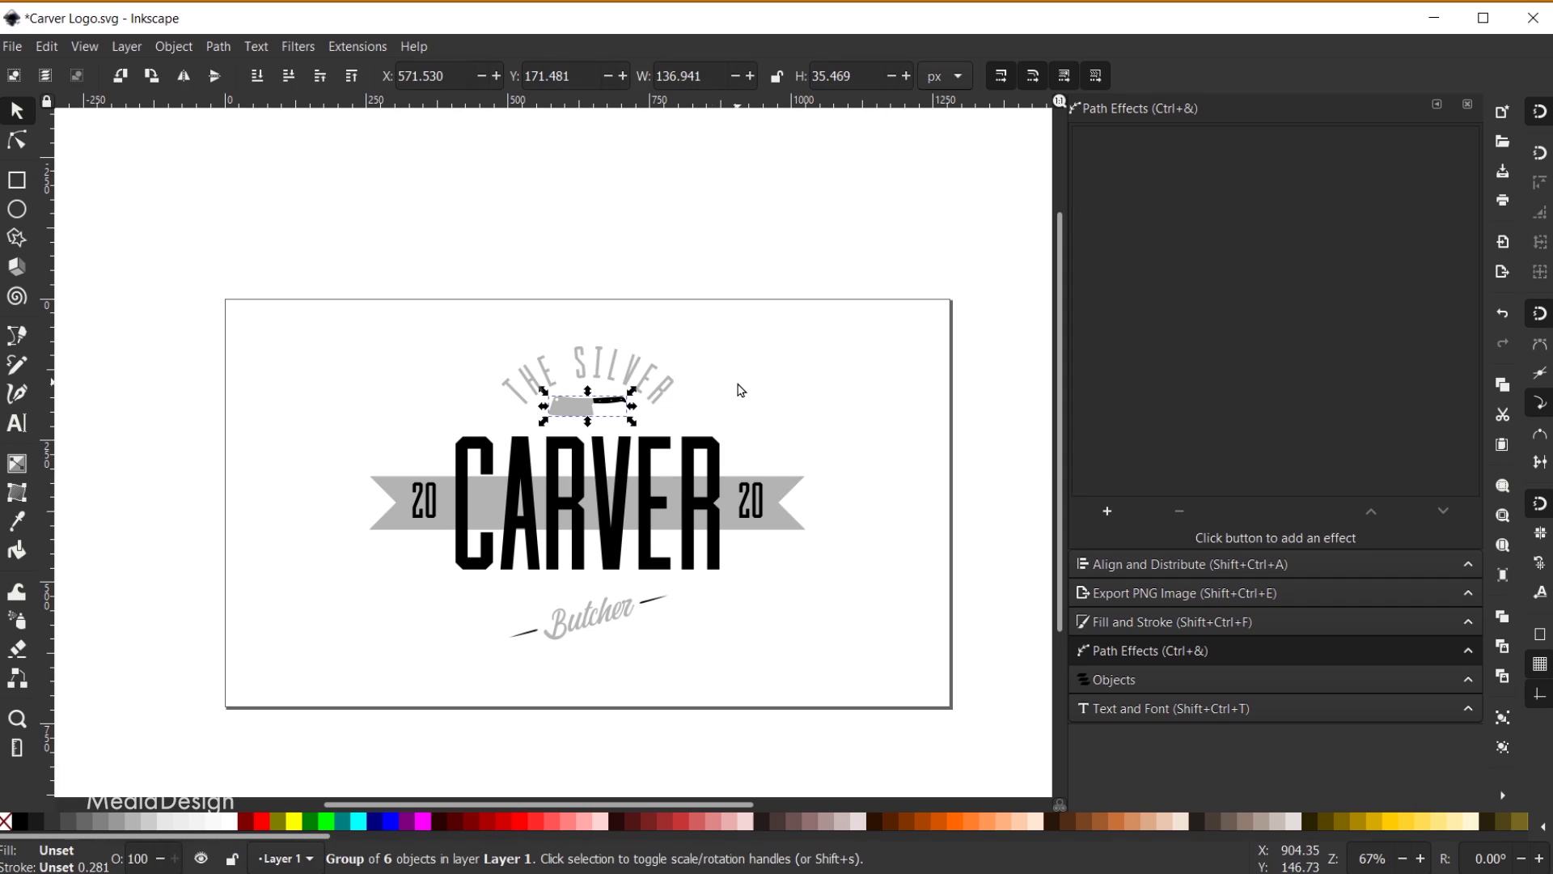
click(671, 382)
click(822, 348)
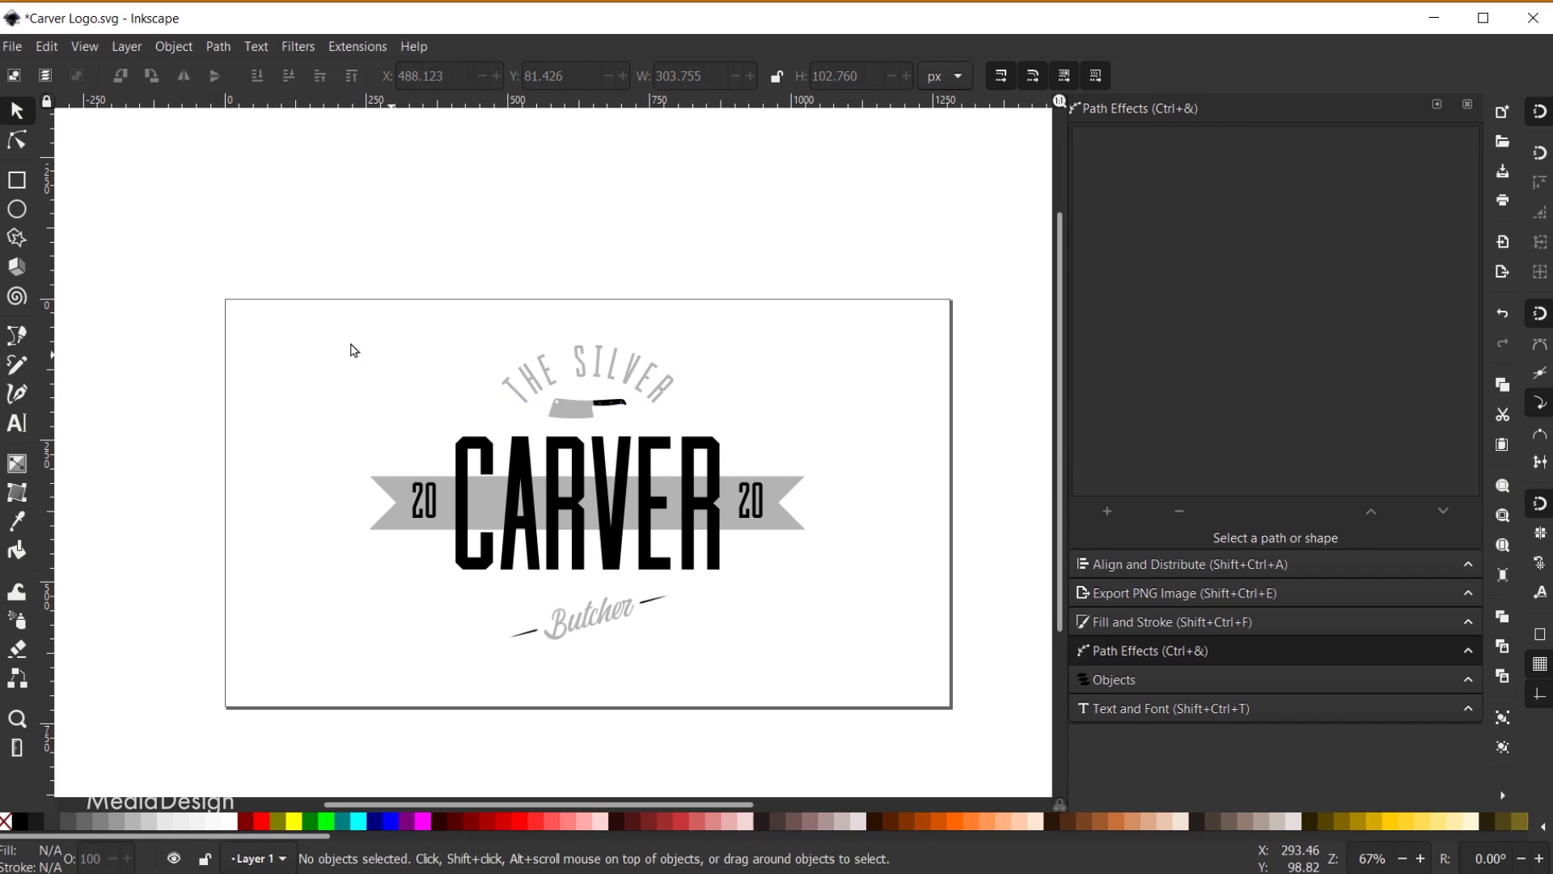
Group all the logo elements together and centre the group vertically relative to the page
drag(284, 296, 898, 682)
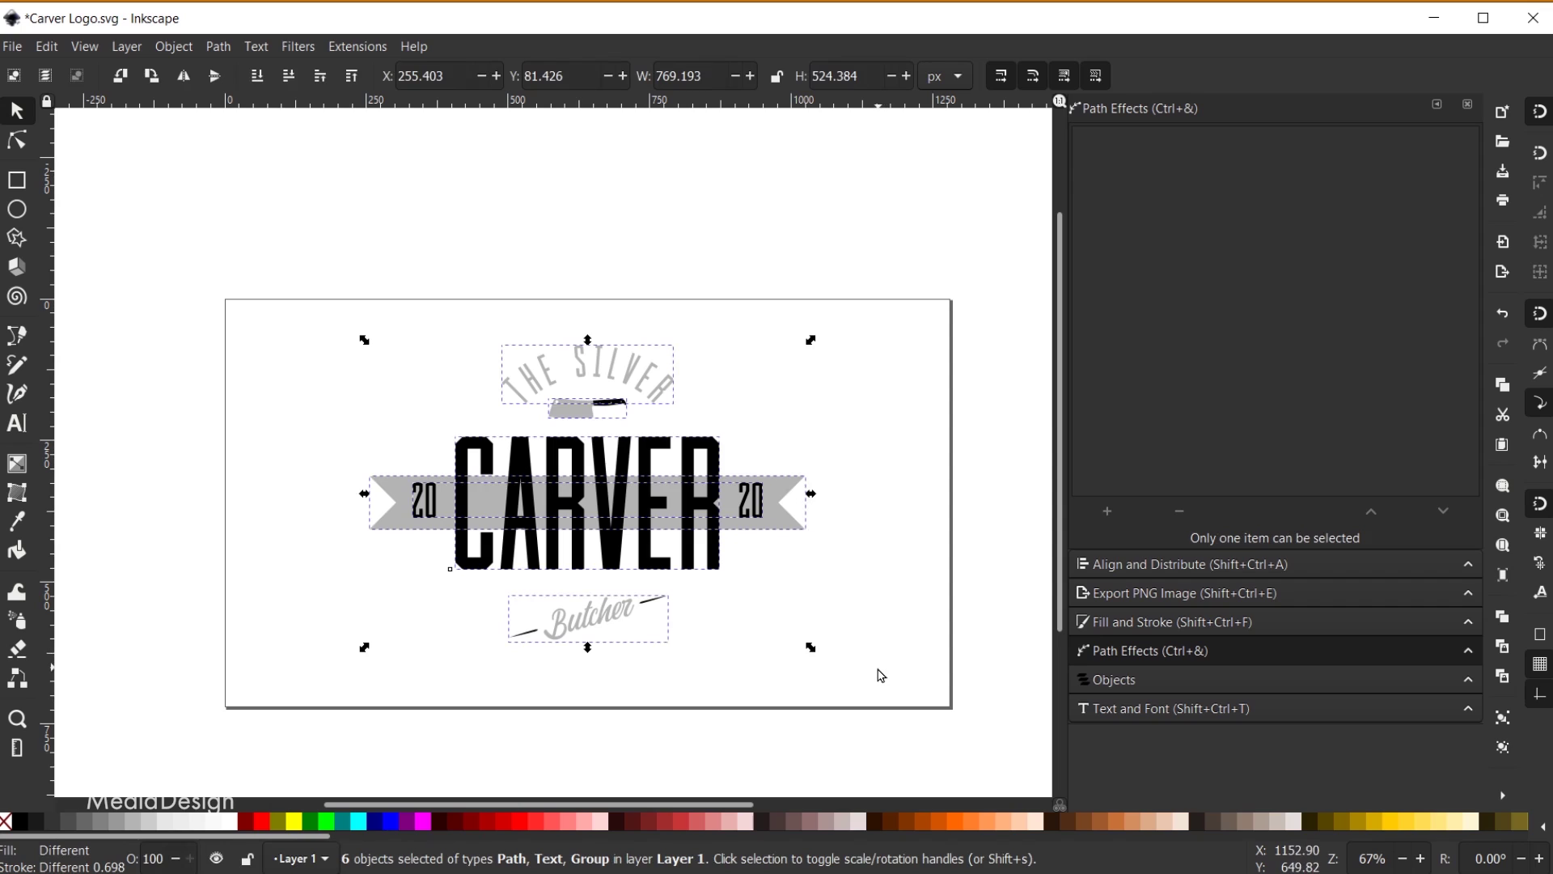
key(ctrl+g)
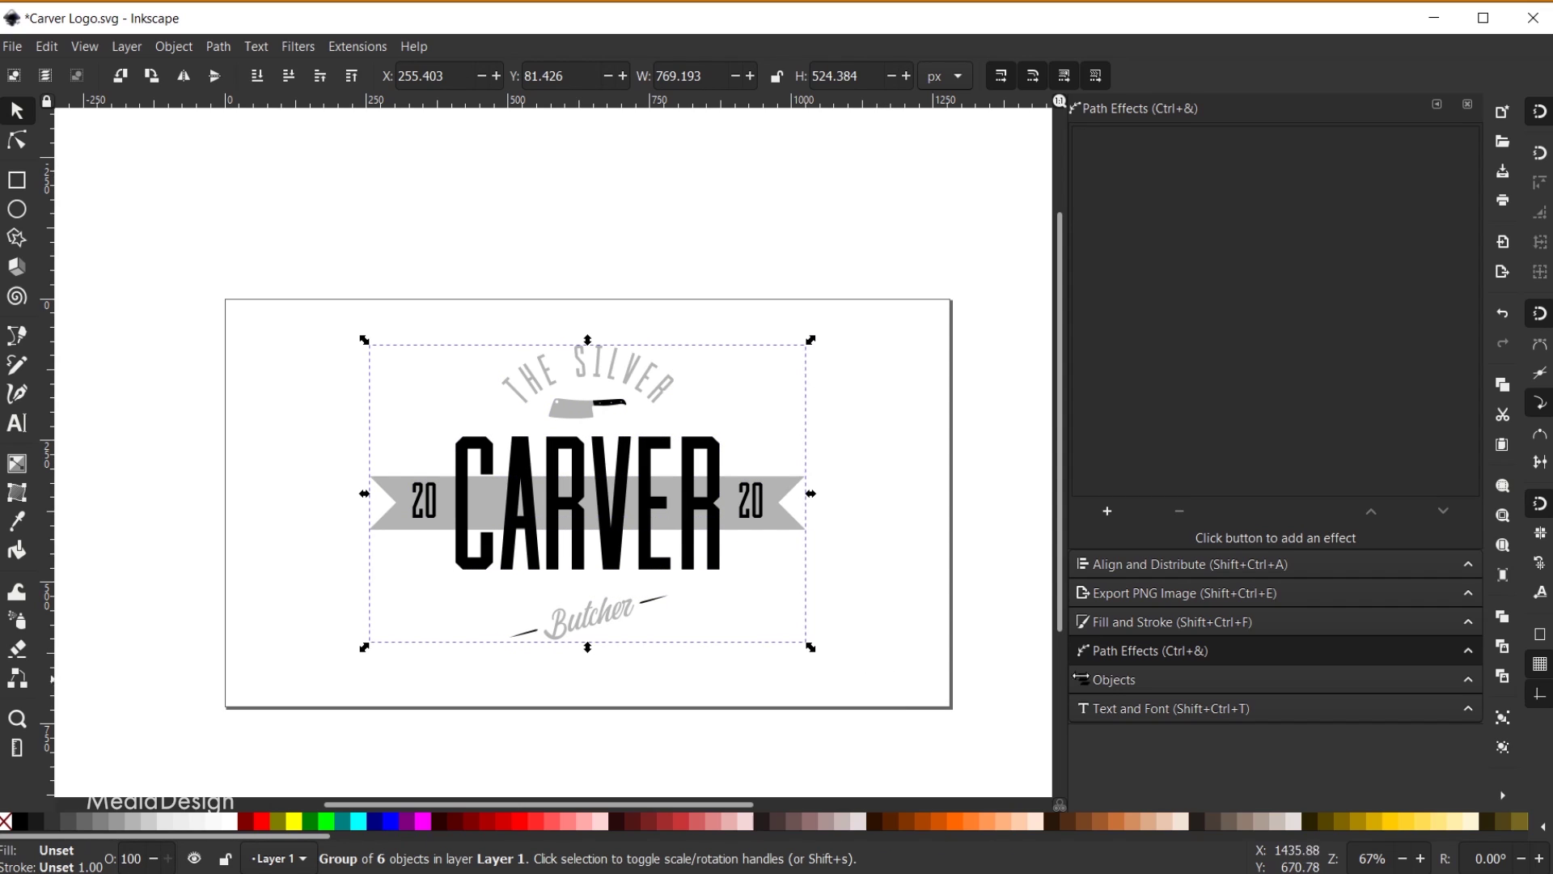
click(1164, 564)
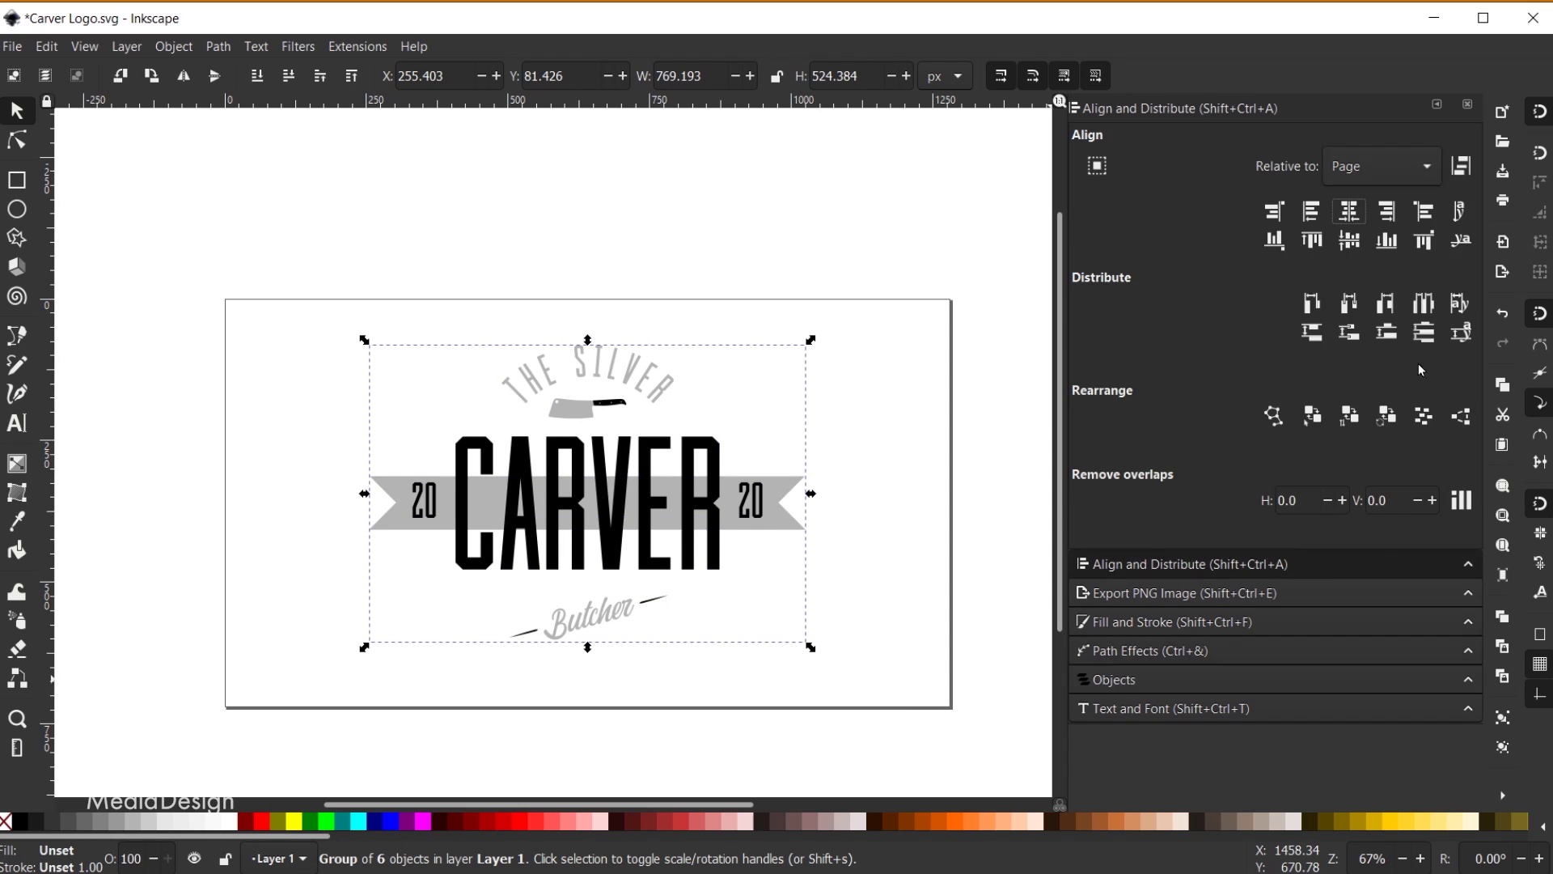
click(1356, 250)
click(845, 283)
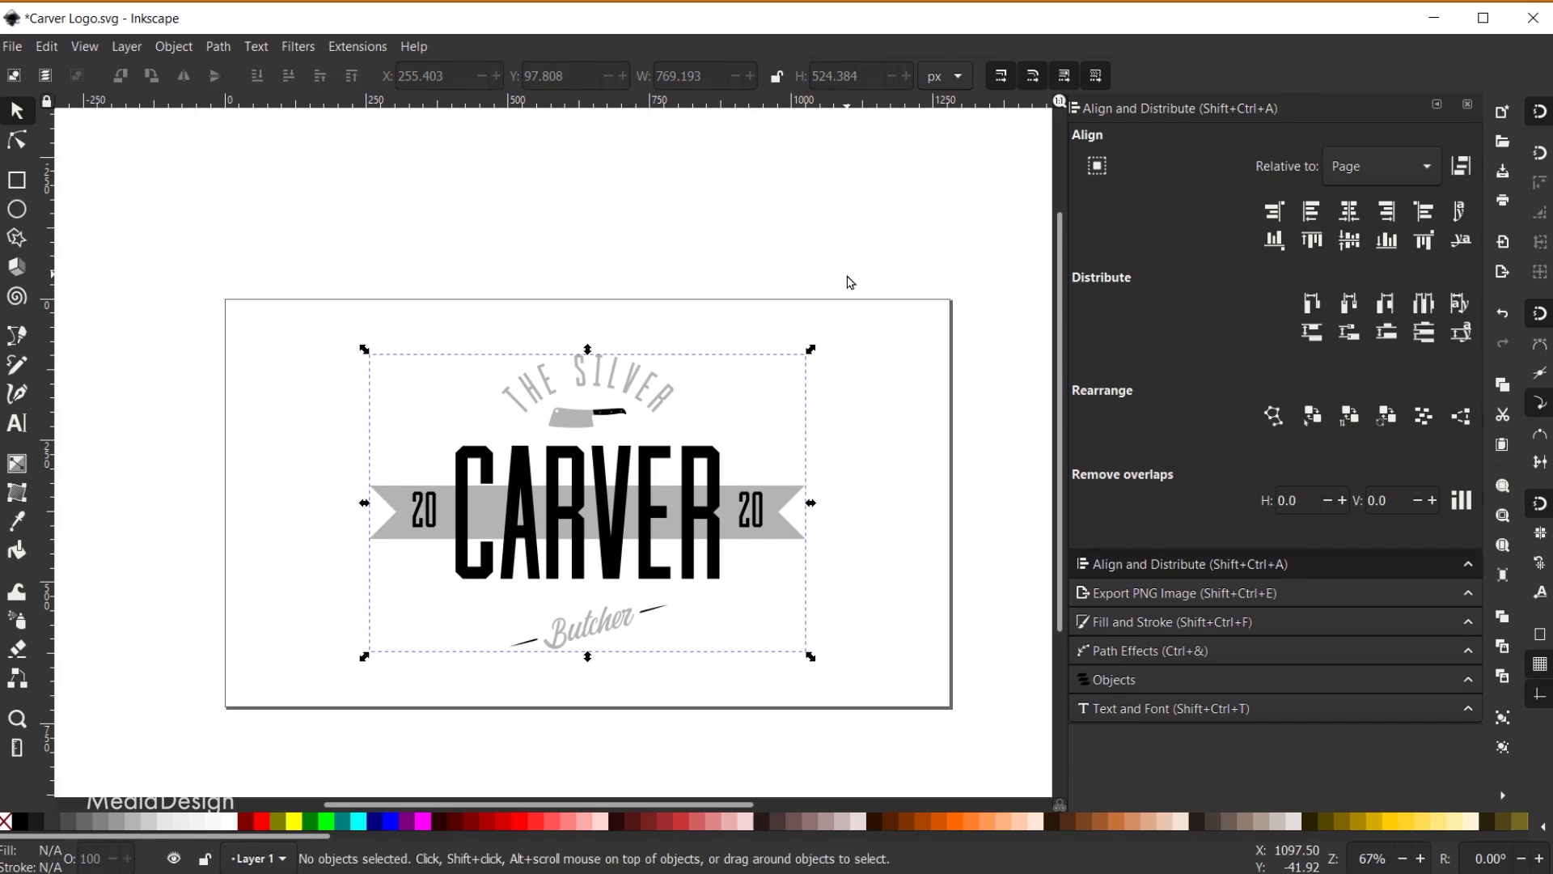